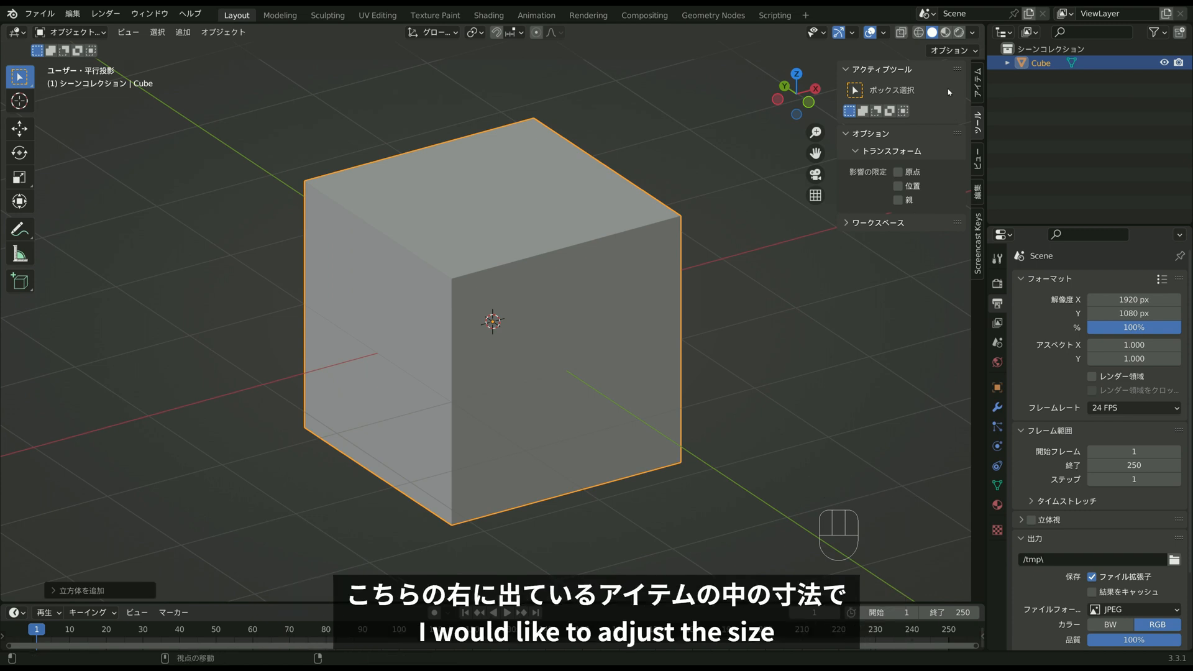
Set the cube's dimensions to 0.1 m in X, 0.07 m in Y and 0.07 m in Z.
{"action": "left_click", "coordinate": [974, 81]}
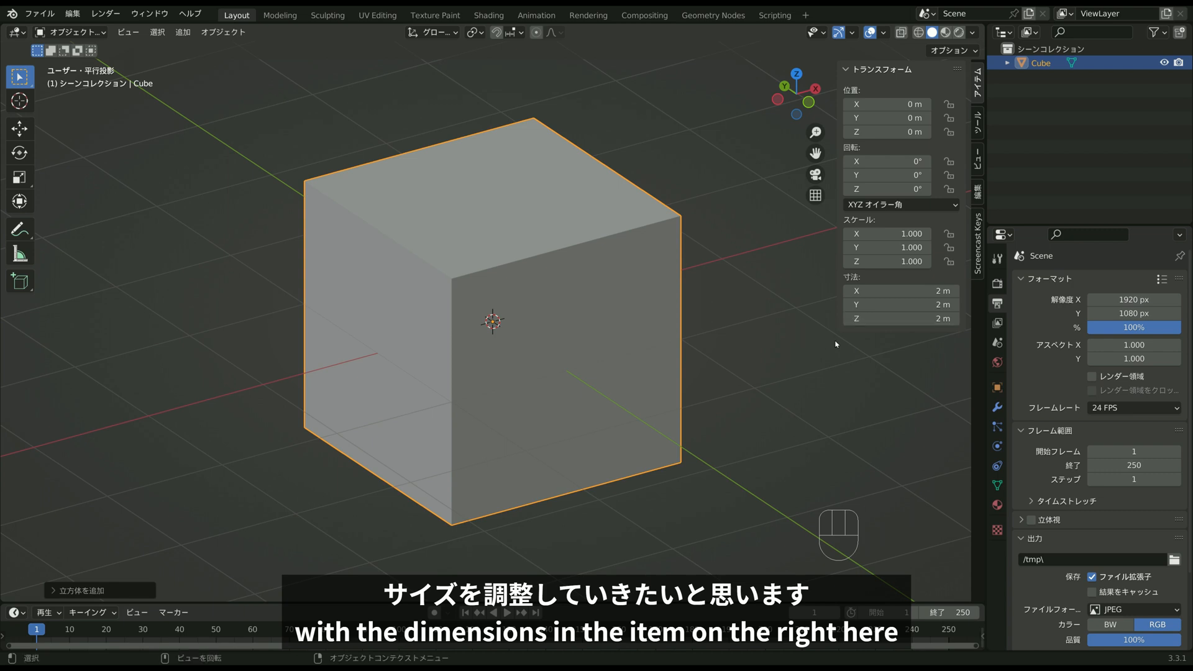
{"action": "left_click", "coordinate": [897, 320]}
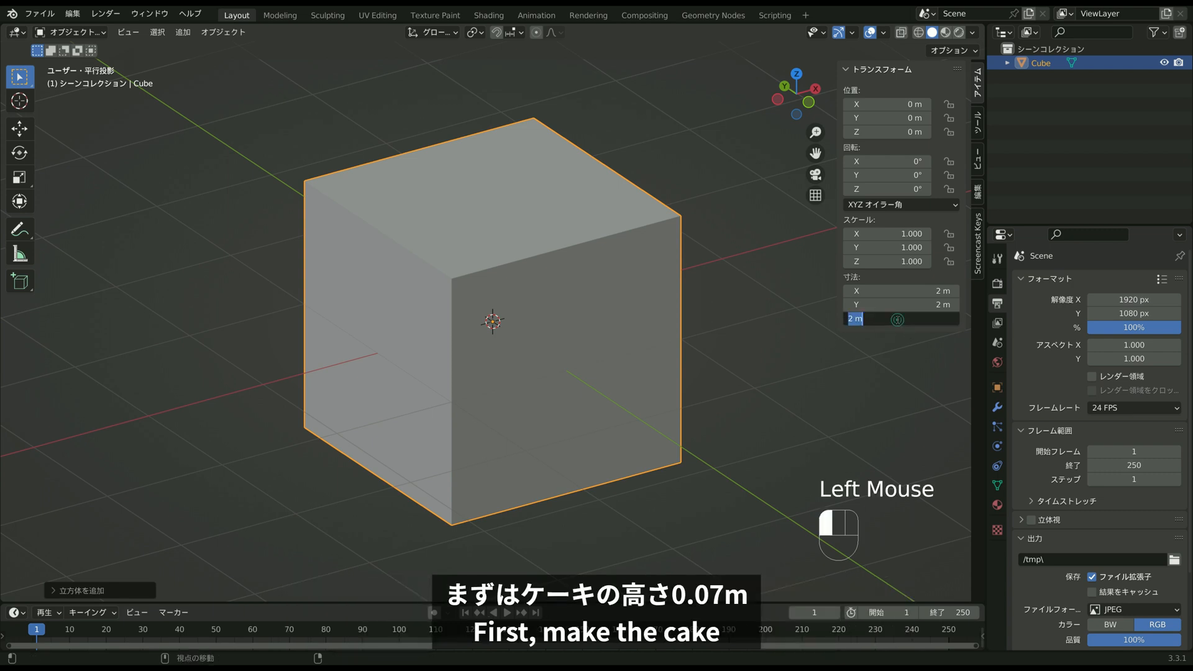
{"action": "type", "text": "0.07"}
{"action": "key", "text": "Return"}
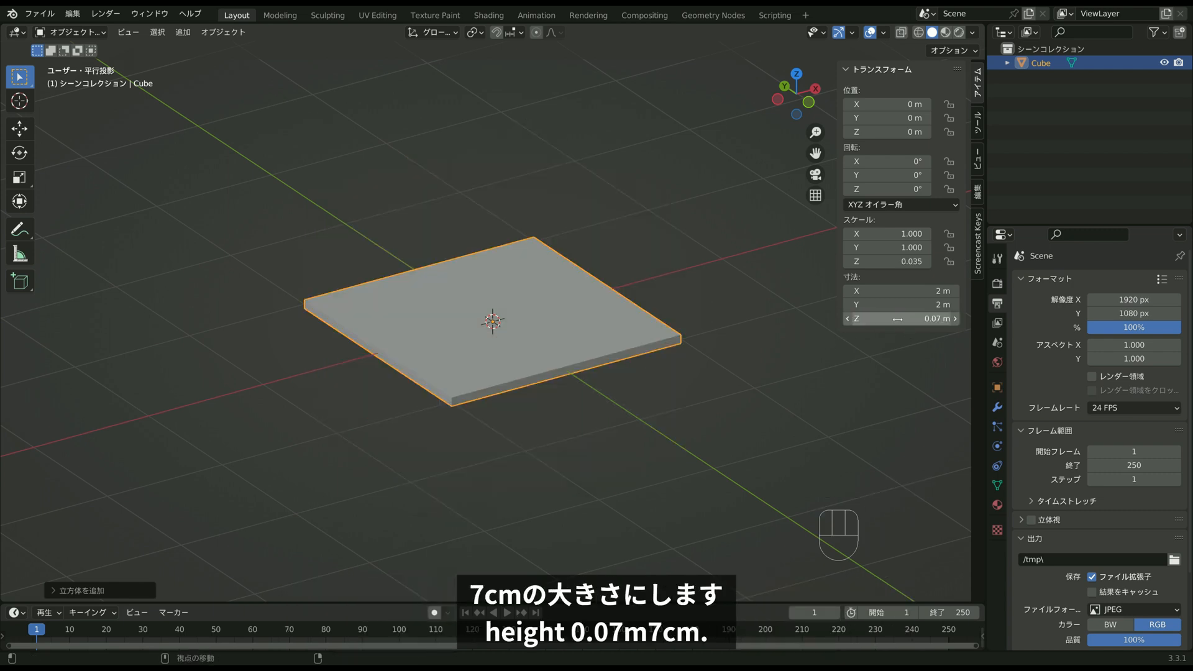
{"action": "left_click", "coordinate": [894, 292]}
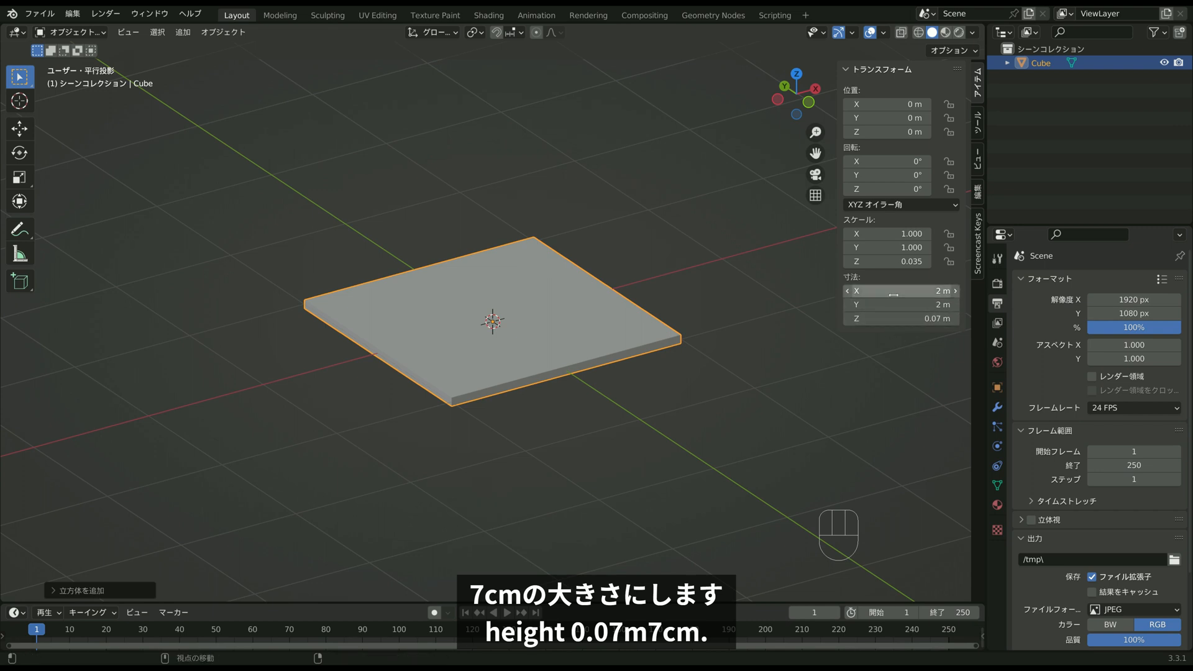
{"action": "type", "text": "0.1"}
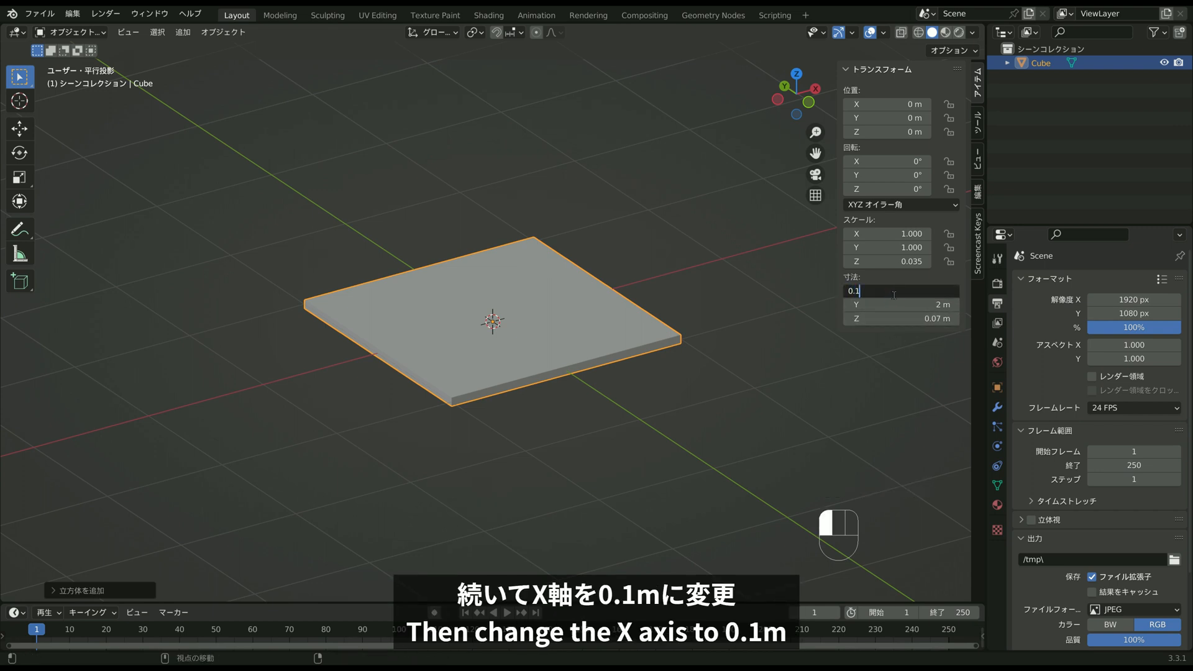
{"action": "key", "text": "Return"}
{"action": "scroll", "coordinate": [893, 298], "scroll_direction": "up", "scroll_amount": 4}
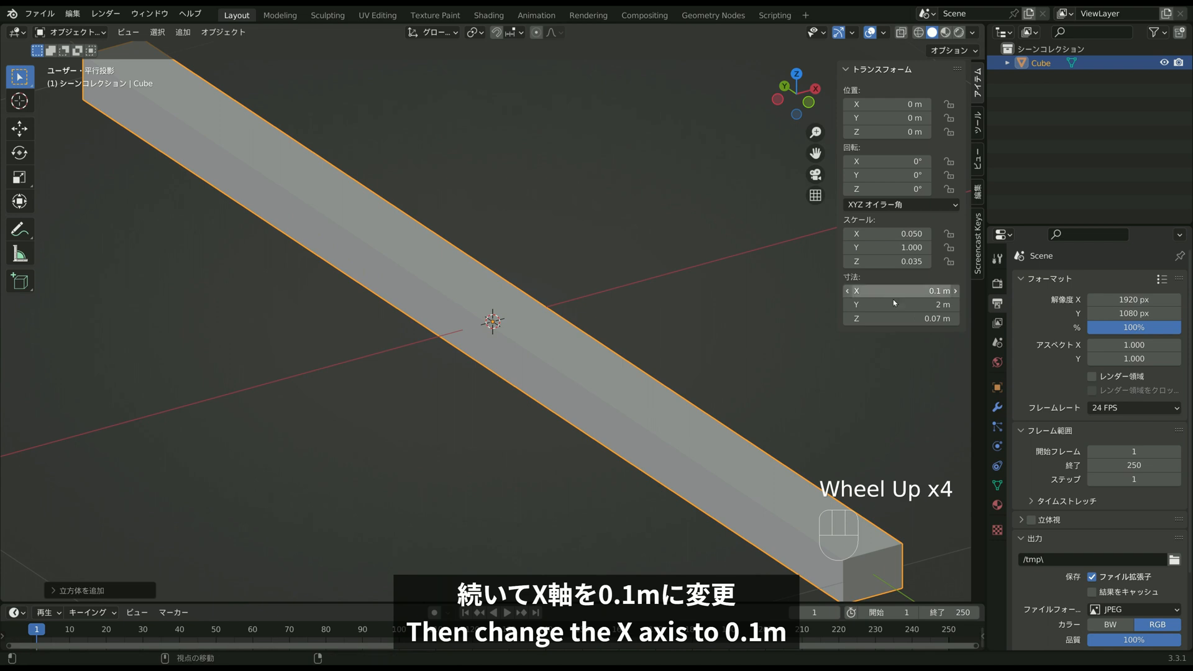
{"action": "left_click", "coordinate": [919, 304]}
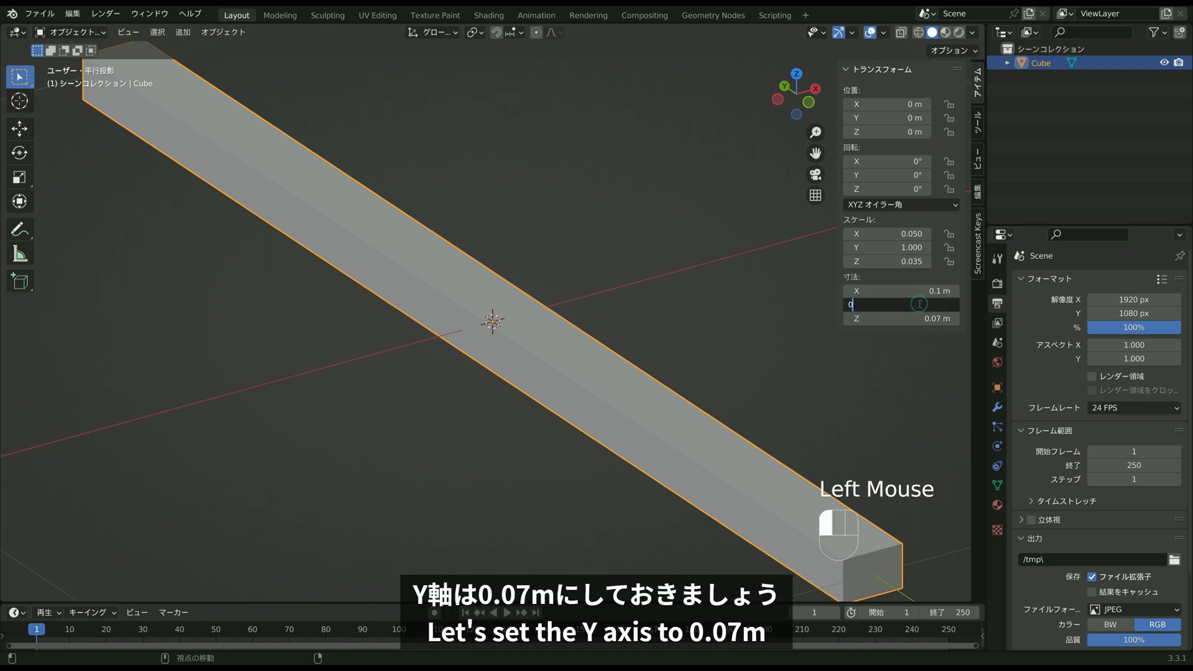
{"action": "type", "text": "0.07"}
{"action": "key", "text": "Return"}
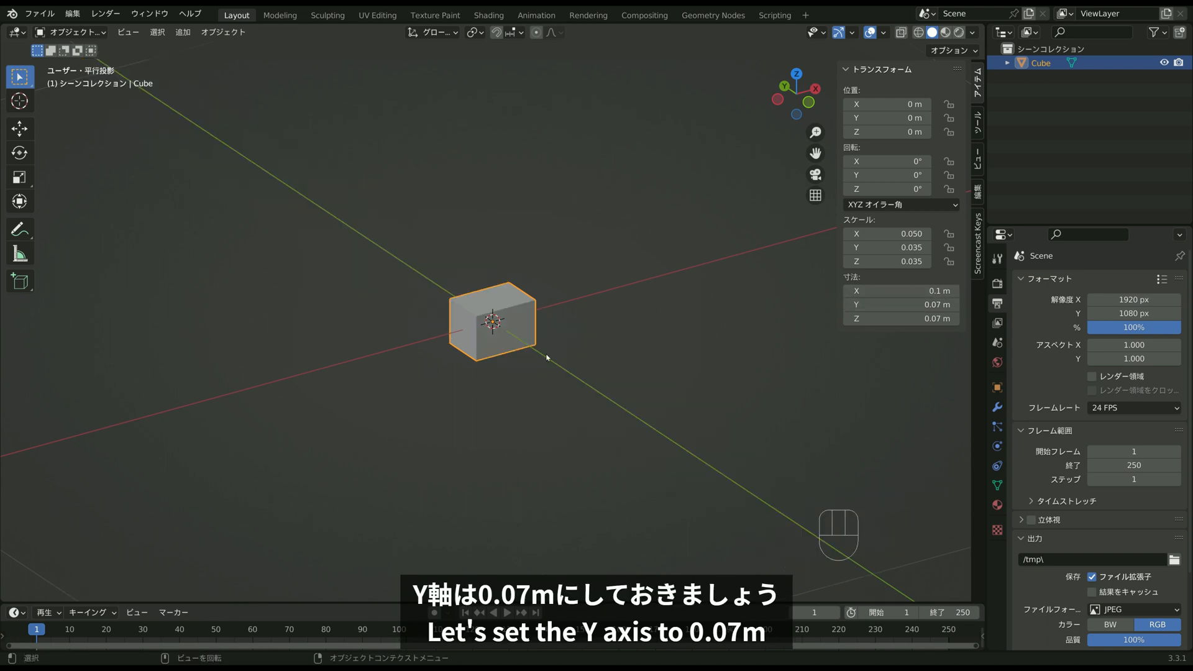
Apply the scale of the resized box.
{"action": "scroll", "coordinate": [544, 352], "scroll_direction": "up", "scroll_amount": 3}
{"action": "mouse_move", "coordinate": [541, 332]}
{"action": "middle_mouse_down"}
{"action": "mouse_move", "coordinate": [674, 296]}
{"action": "mouse_move", "coordinate": [546, 319]}
{"action": "mouse_move", "coordinate": [540, 335]}
{"action": "middle_mouse_up"}
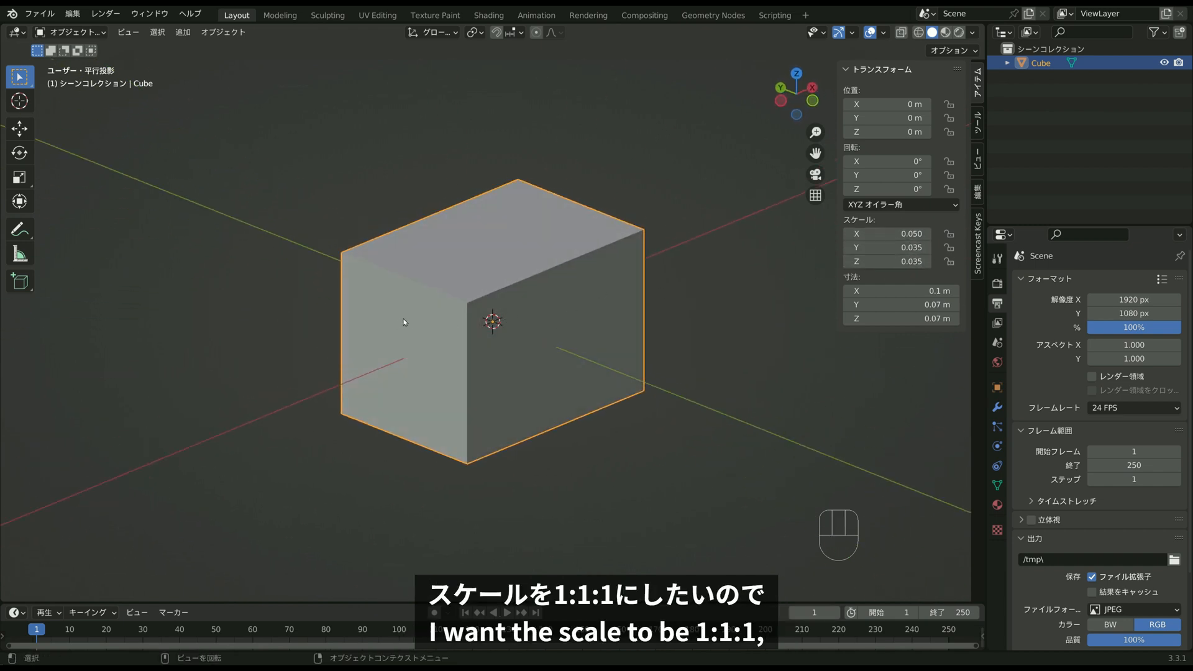
{"action": "key", "text": "ctrl+a"}
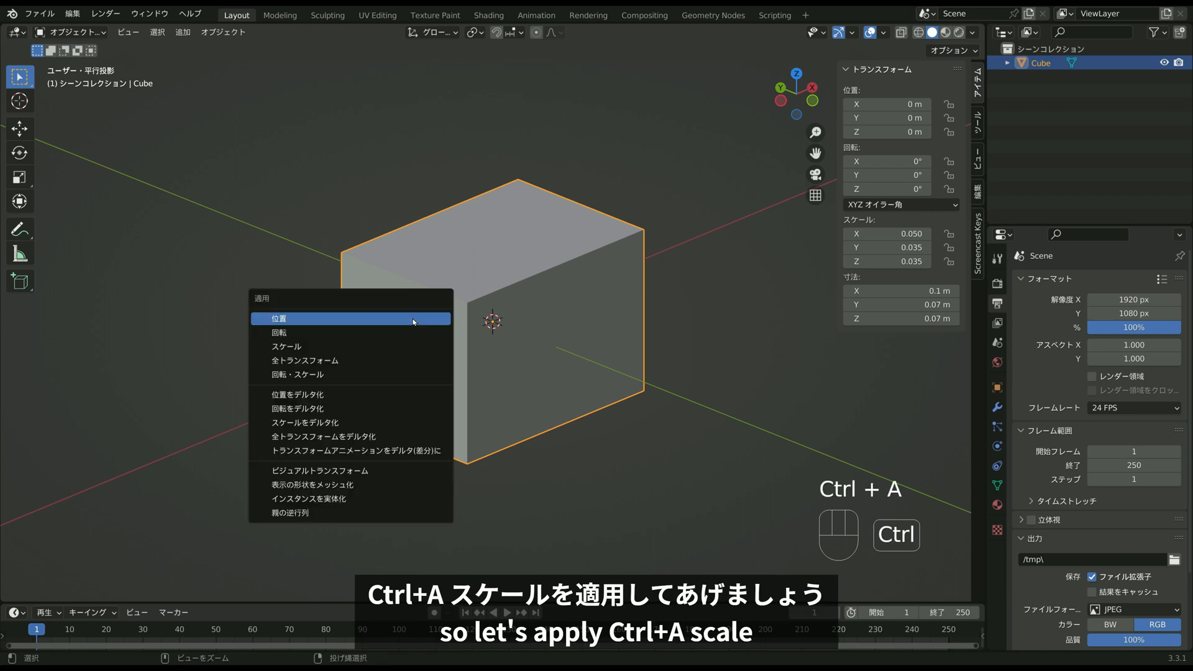
{"action": "left_click", "coordinate": [346, 349]}
In Edit Mode, narrow the box's negative-X end into a wedge tip by scaling its four vertices along Y to about 0.085.
{"action": "middle_click_drag", "start_coordinate": [497, 325], "coordinate": [423, 323]}
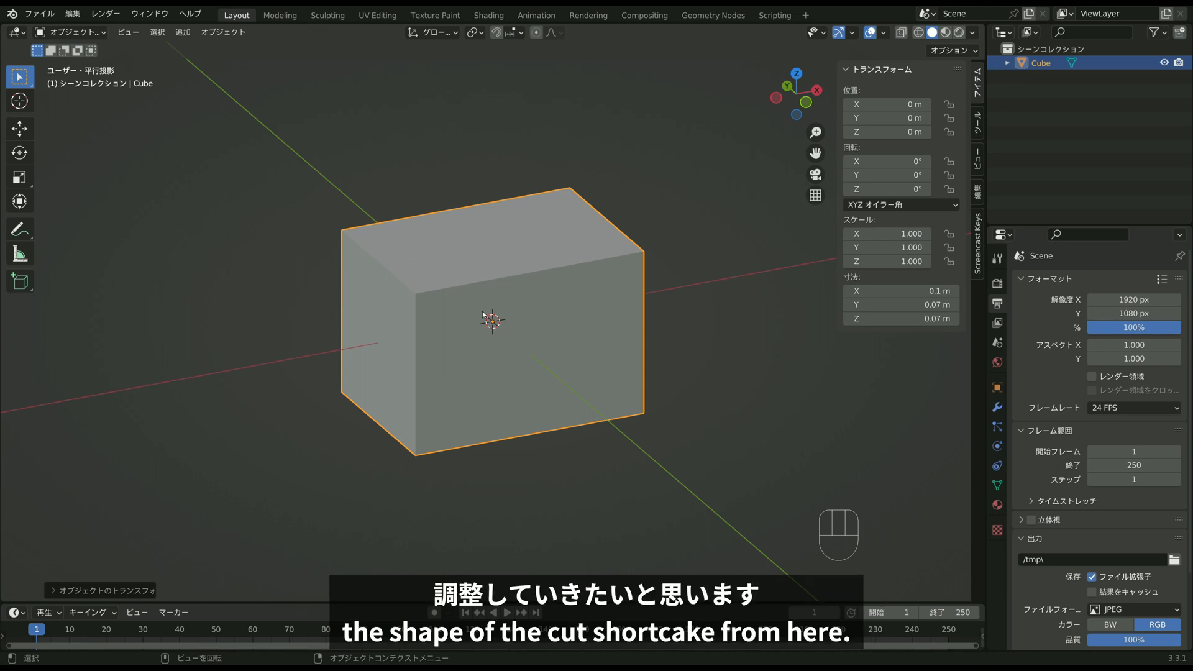
{"action": "key", "text": "Tab"}
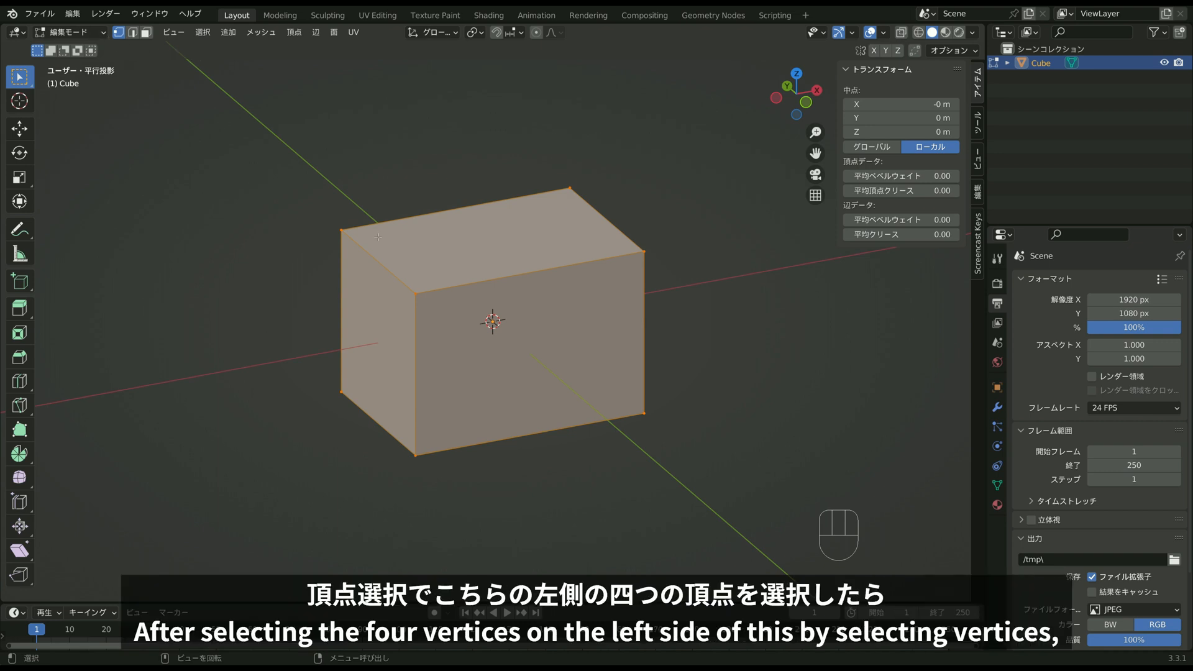
{"action": "left_click_drag", "start_coordinate": [298, 189], "coordinate": [422, 487]}
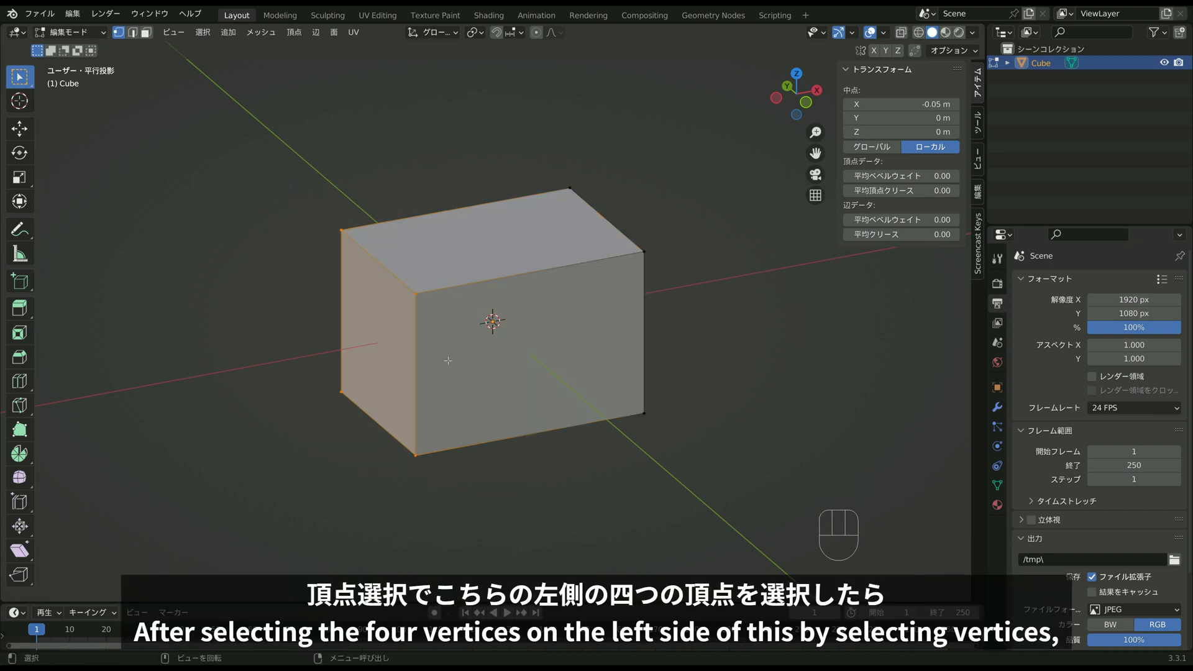
{"action": "middle_click_drag", "start_coordinate": [457, 363], "coordinate": [526, 372]}
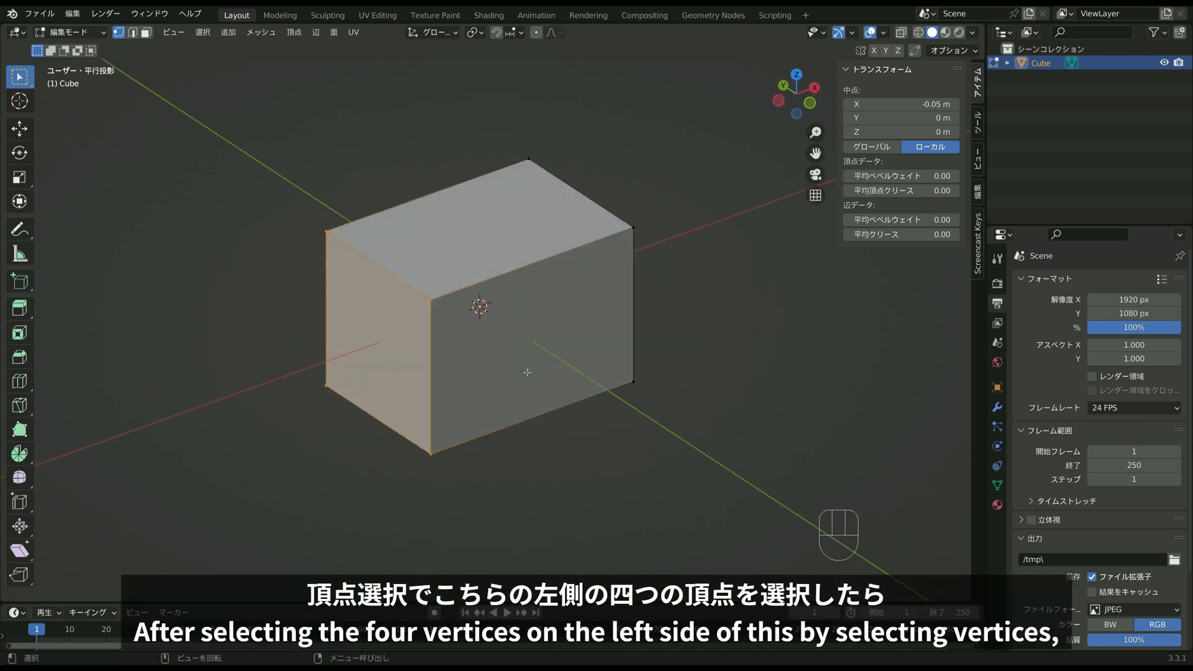
{"action": "key", "text": "s"}
{"action": "key", "text": "y"}
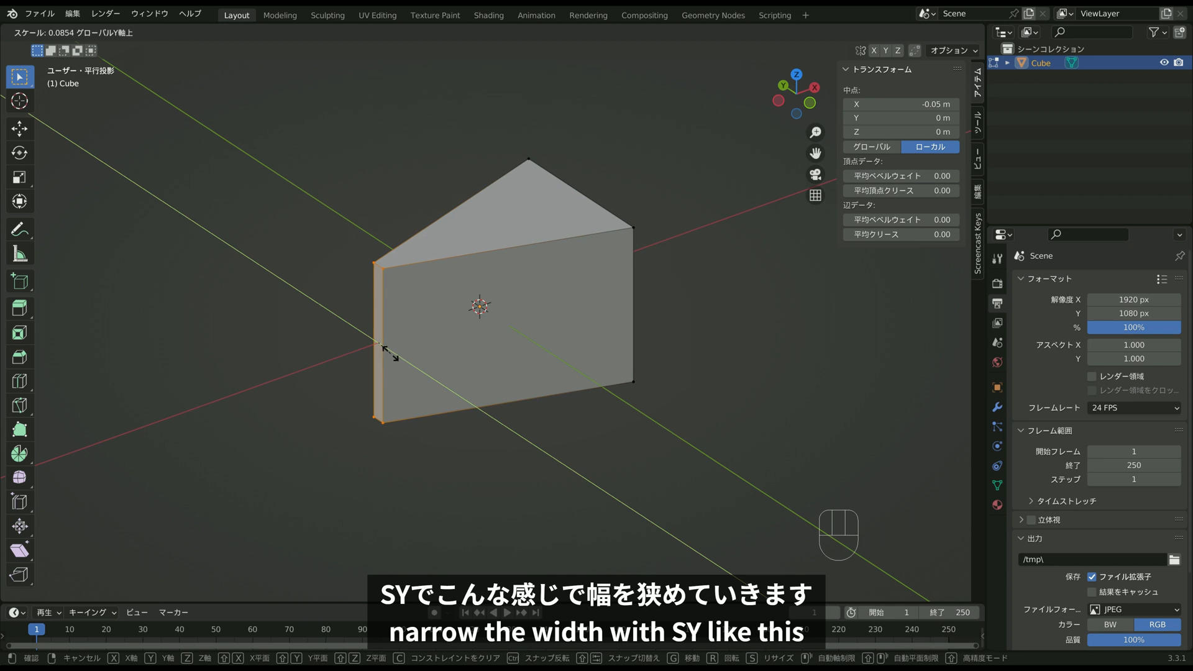
{"action": "left_click", "coordinate": [390, 354]}
Add two centred loop cuts to the wedge, one across its length and one running lengthwise from the tip to the wide end.
{"action": "middle_click_drag", "start_coordinate": [558, 301], "coordinate": [507, 230]}
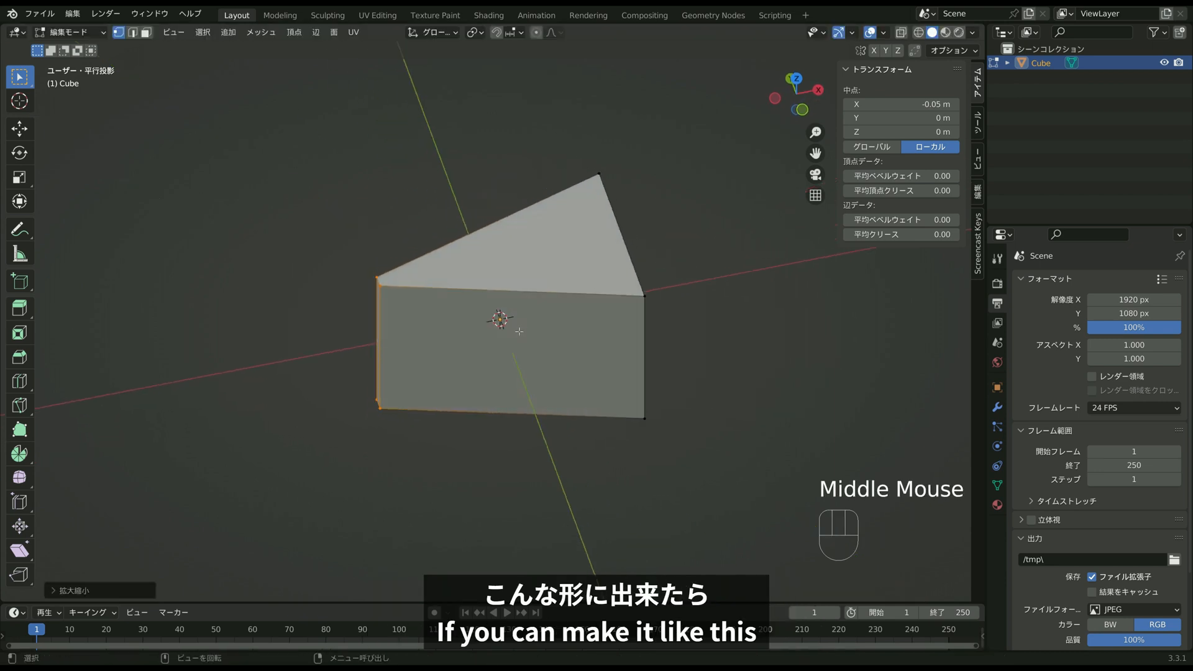
{"action": "key", "text": "ctrl+r"}
{"action": "right_click", "coordinate": [504, 229]}
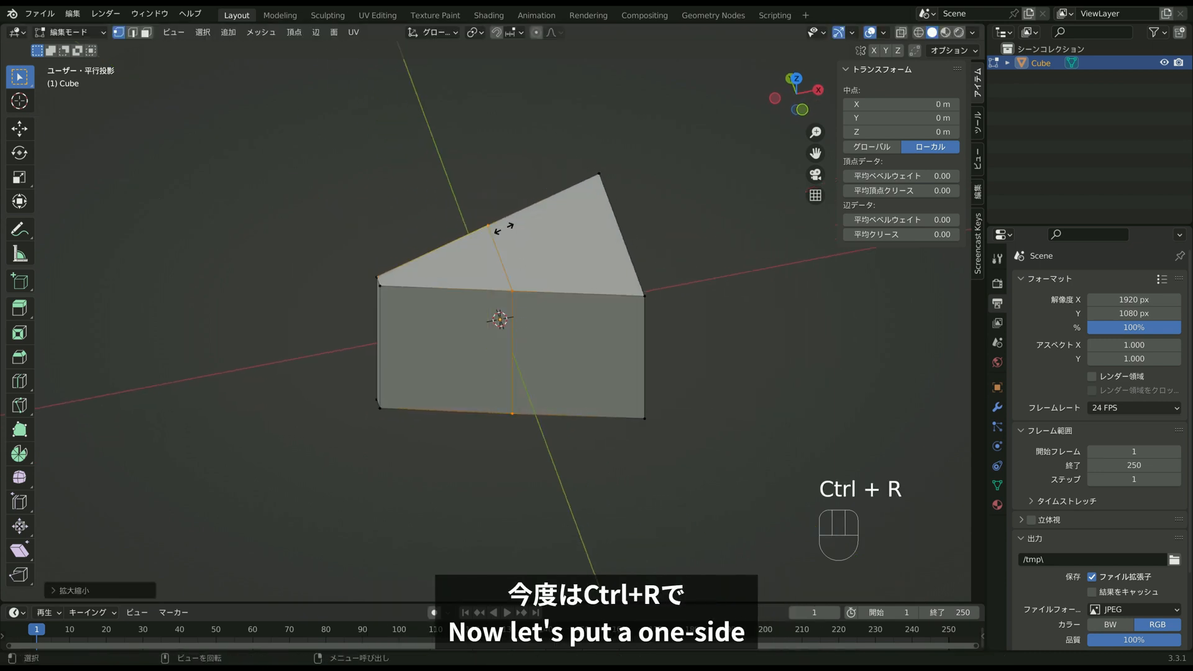
{"action": "middle_click_drag", "start_coordinate": [505, 390], "coordinate": [531, 251]}
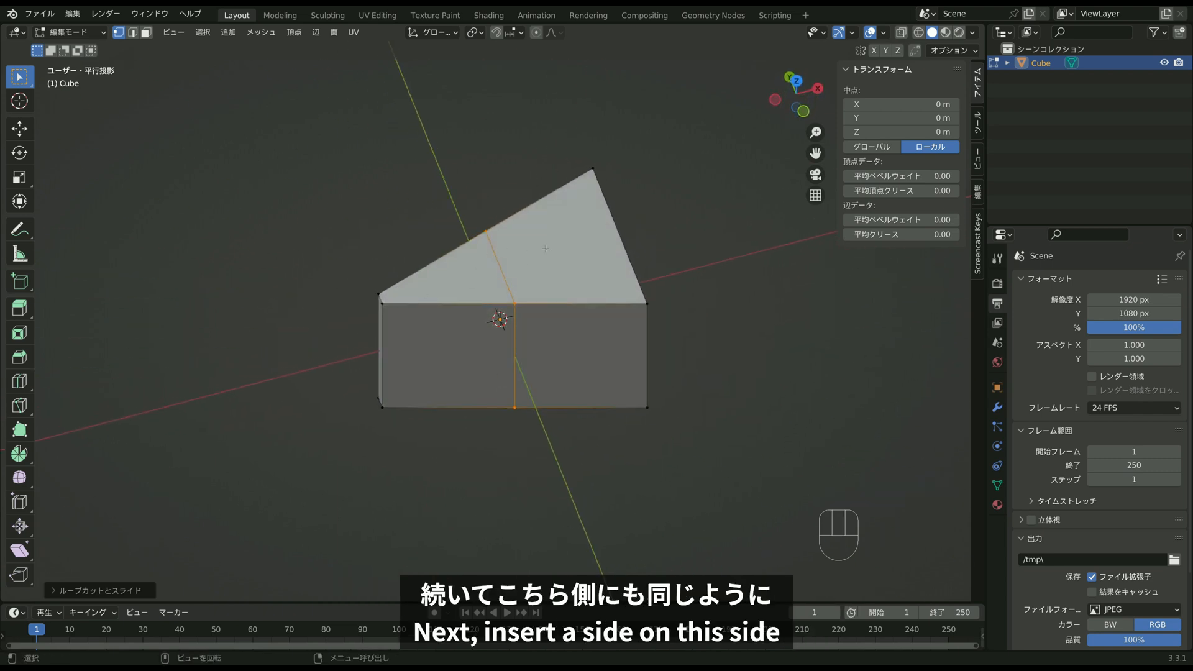
{"action": "key", "text": "ctrl+r"}
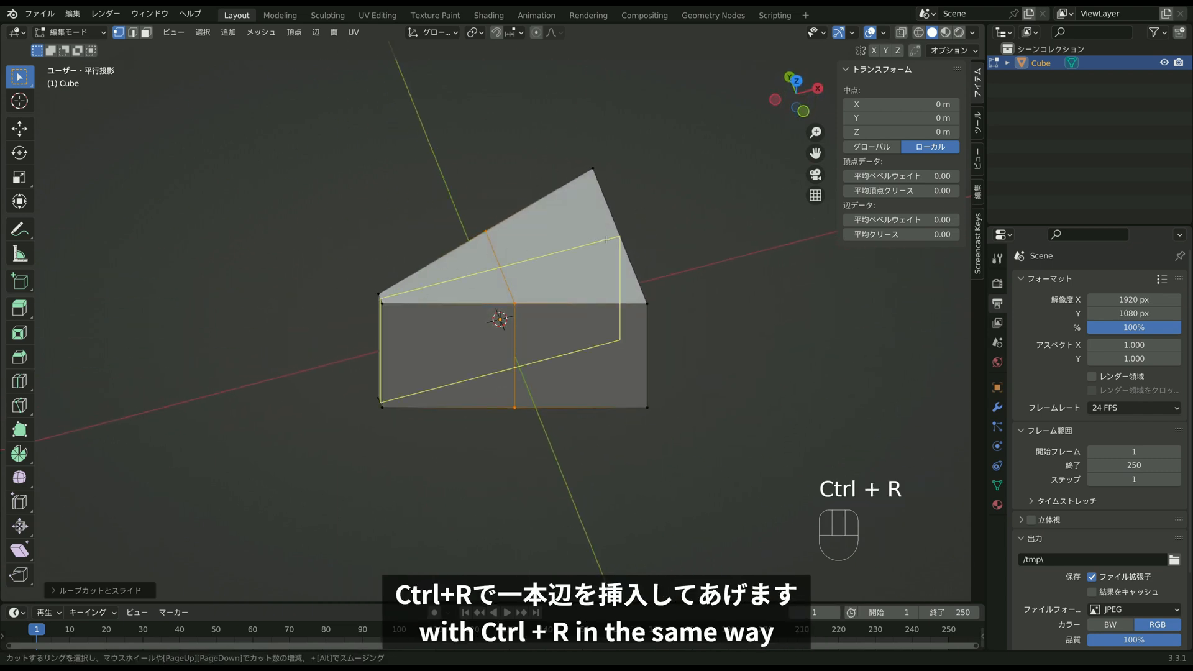
{"action": "left_click", "coordinate": [606, 239]}
{"action": "right_click", "coordinate": [605, 240]}
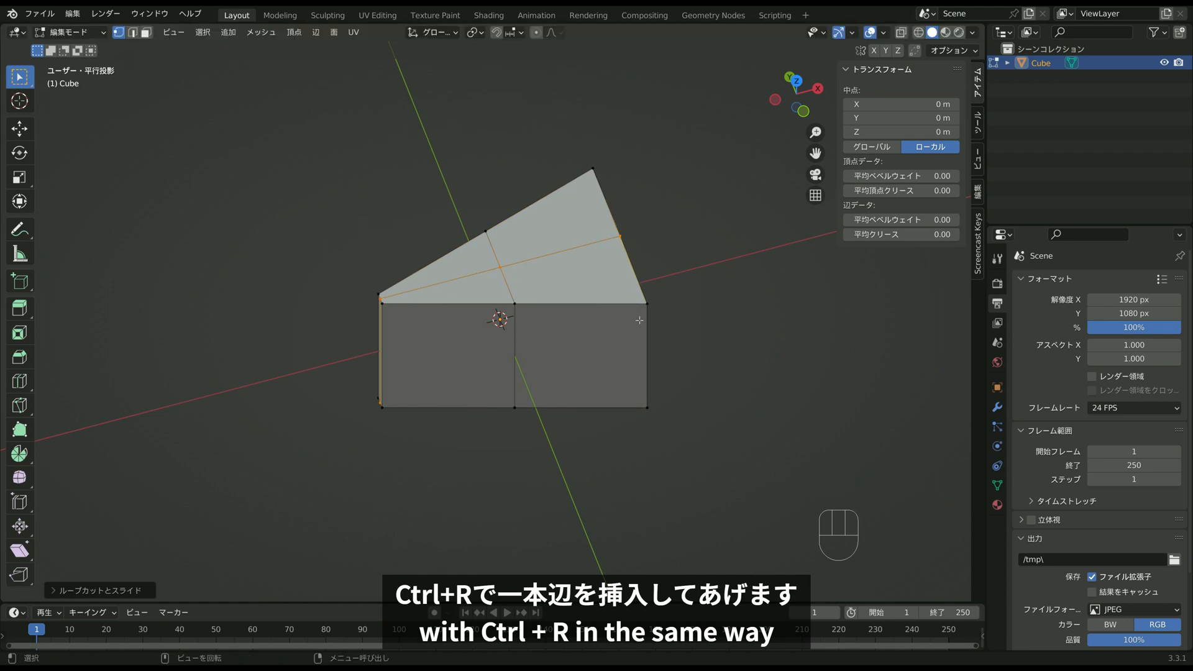
Move the upper and lower middle vertices of the wedge's wide end outward about 0.02 m along X.
{"action": "middle_click_drag", "start_coordinate": [615, 248], "coordinate": [626, 358]}
{"action": "left_click", "coordinate": [595, 292]}
{"action": "left_click", "coordinate": [594, 430], "text": "shift"}
{"action": "key", "text": "g"}
{"action": "key", "text": "x"}
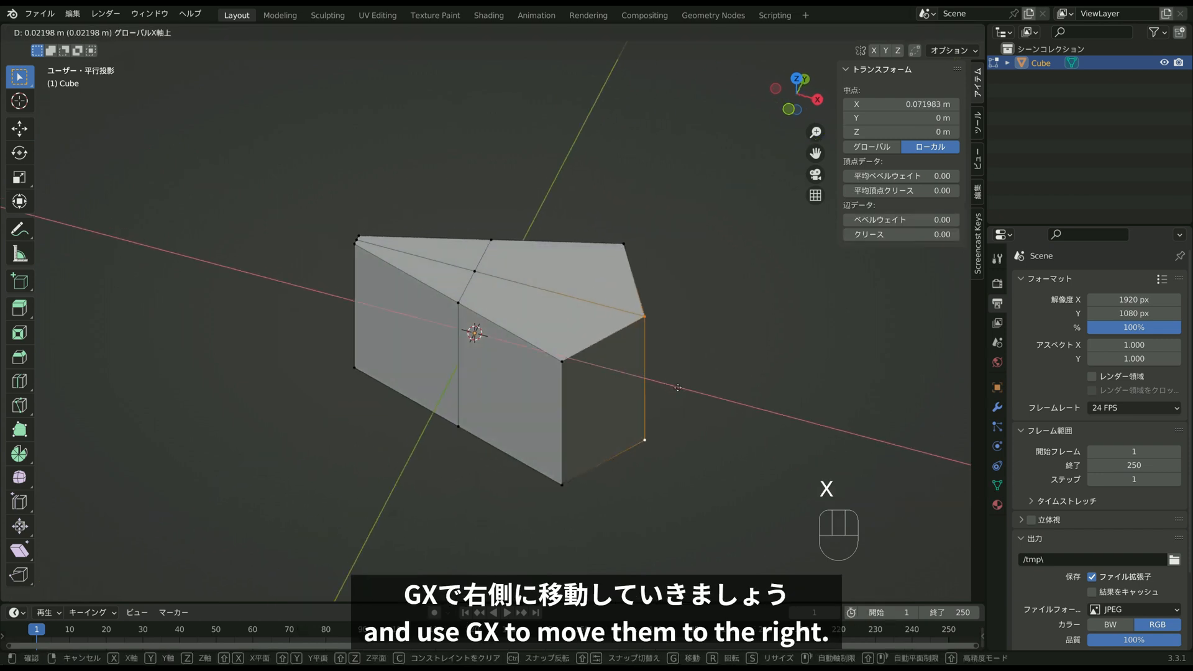
{"action": "left_click", "coordinate": [675, 387]}
Bevel the vertical middle edge of the wedge's wide end with one segment to start rounding the back.
{"action": "middle_click_drag", "start_coordinate": [674, 388], "coordinate": [598, 358]}
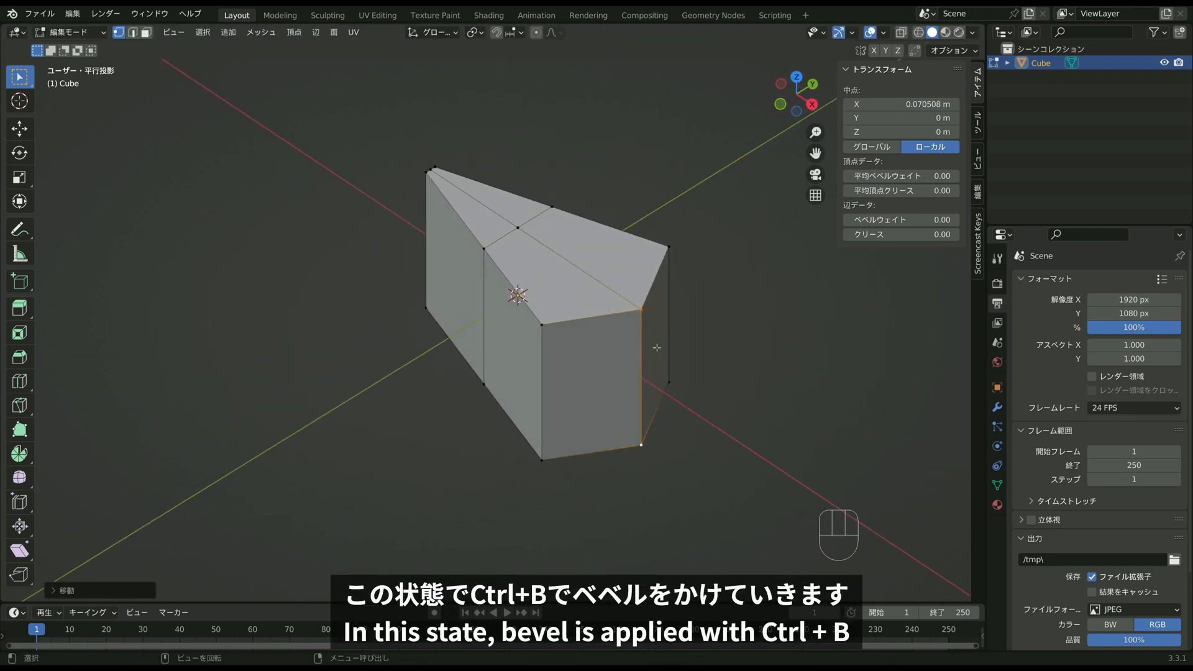
{"action": "key", "text": "ctrl"}
{"action": "key", "text": "ctrl+b"}
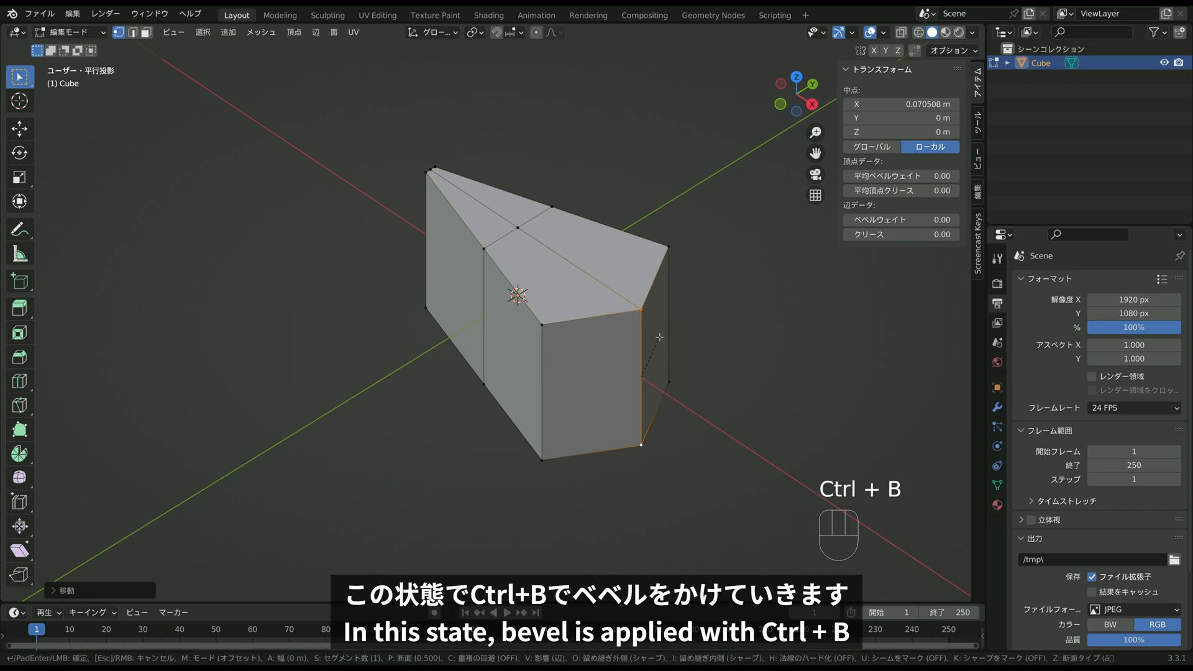
{"action": "left_click", "coordinate": [697, 335]}
On the top face, connect the inner bevel vertex to both outer corners of the wide end with new edges.
{"action": "middle_click_drag", "start_coordinate": [697, 335], "coordinate": [683, 410]}
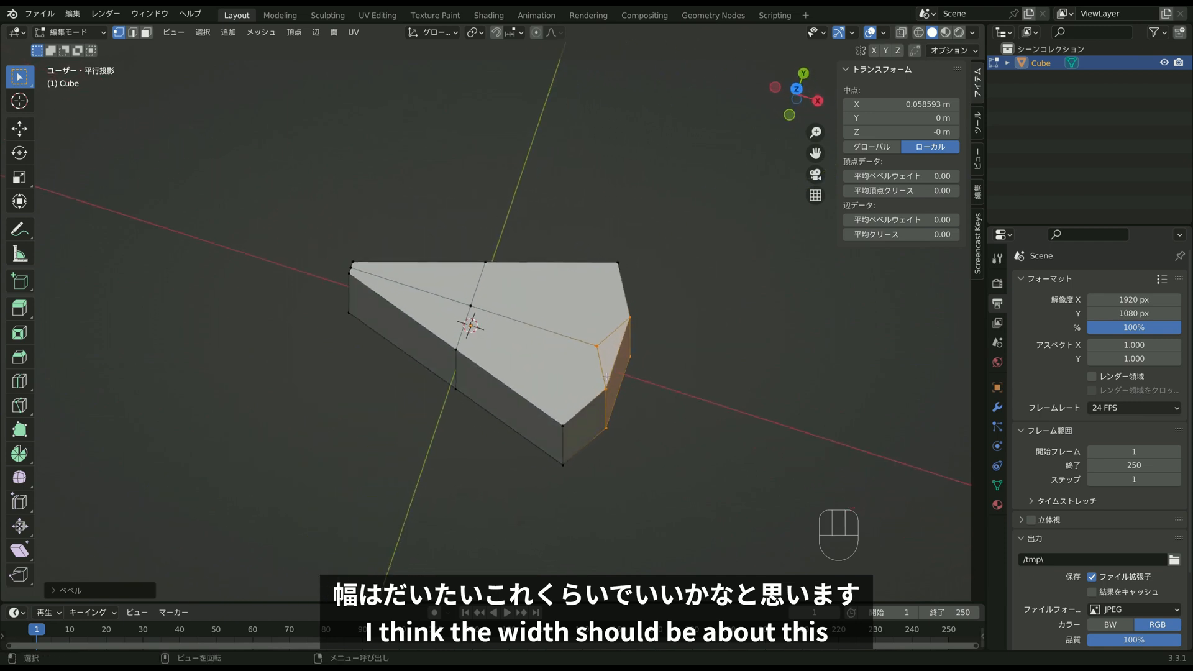
{"action": "key", "text": "alt+a"}
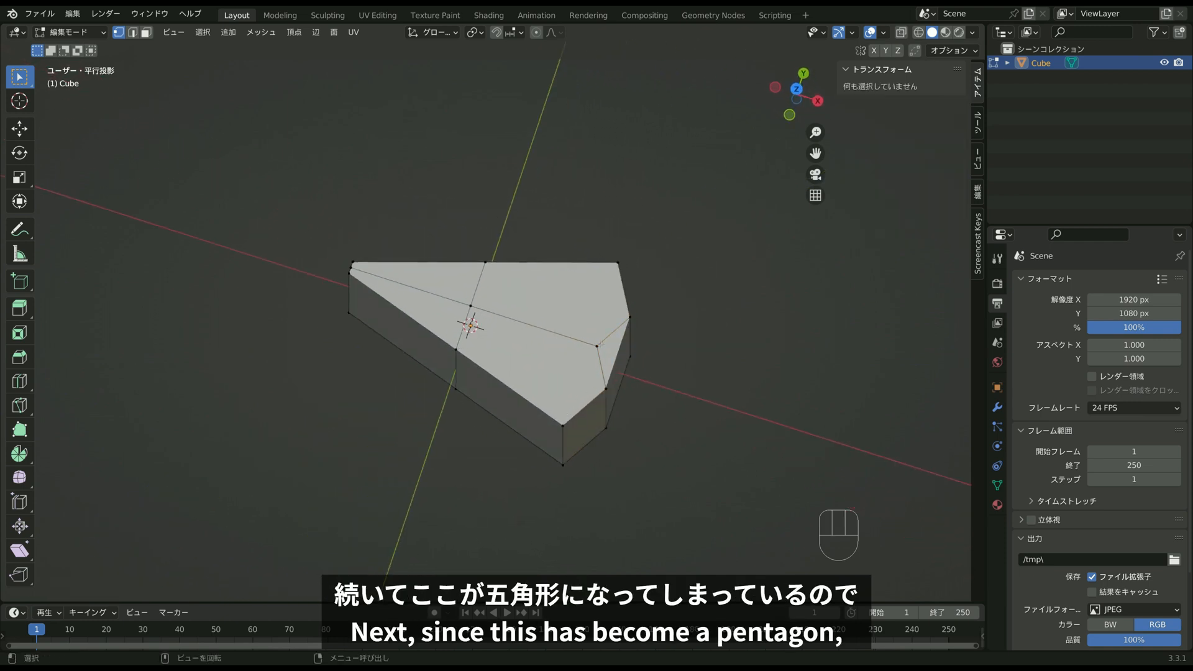
{"action": "left_click", "coordinate": [564, 425]}
{"action": "left_click", "coordinate": [595, 348], "text": "shift"}
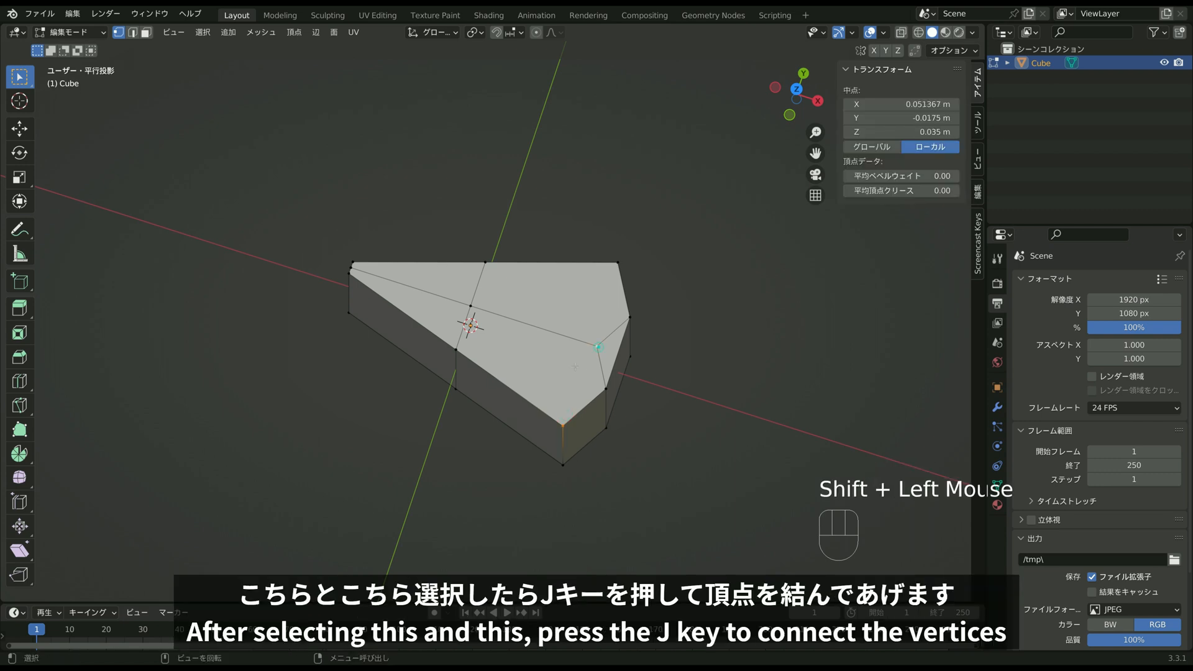
{"action": "key", "text": "j"}
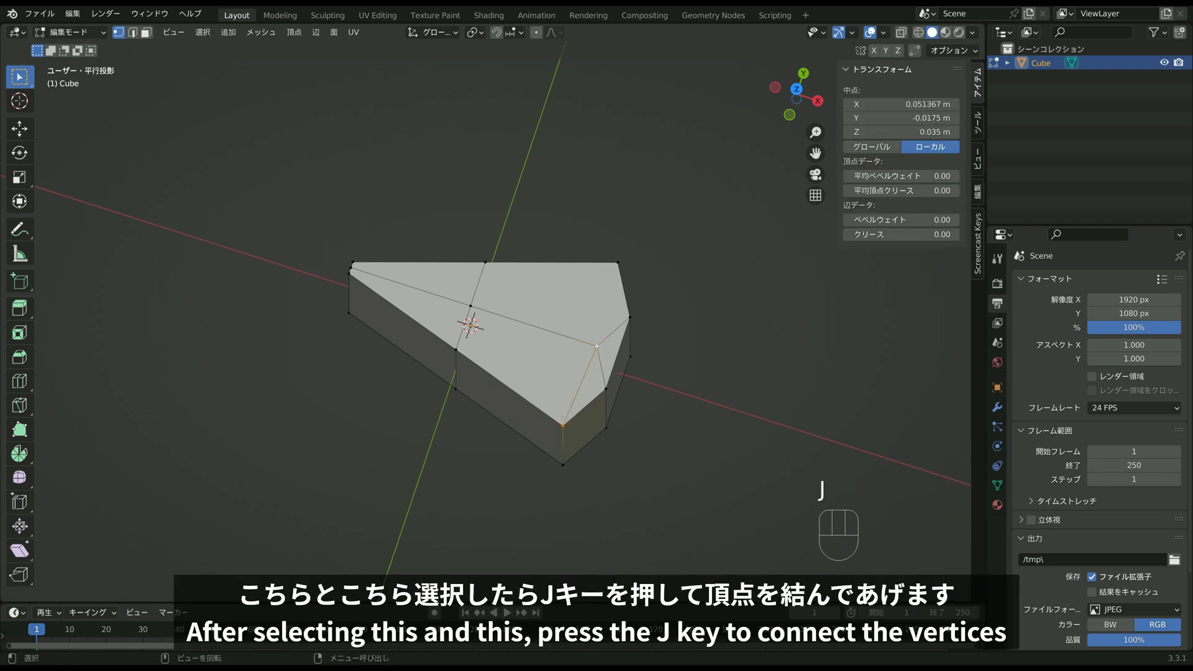
{"action": "left_click", "coordinate": [594, 343]}
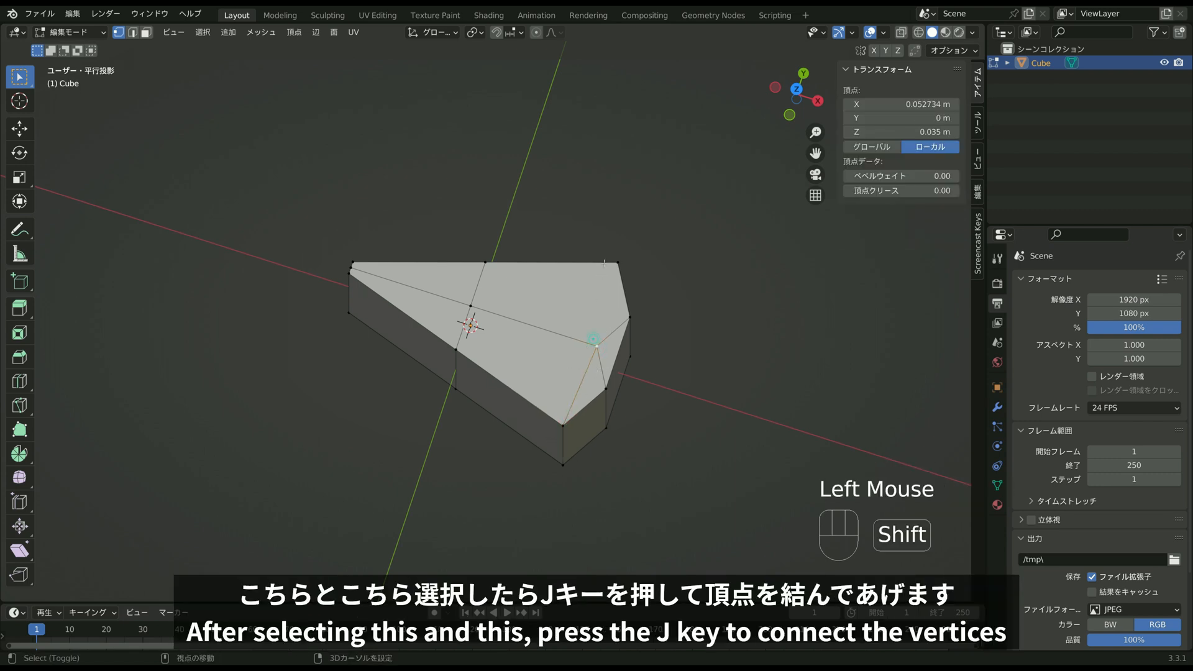
{"action": "left_click", "coordinate": [618, 262], "text": "shift"}
{"action": "key", "text": "j"}
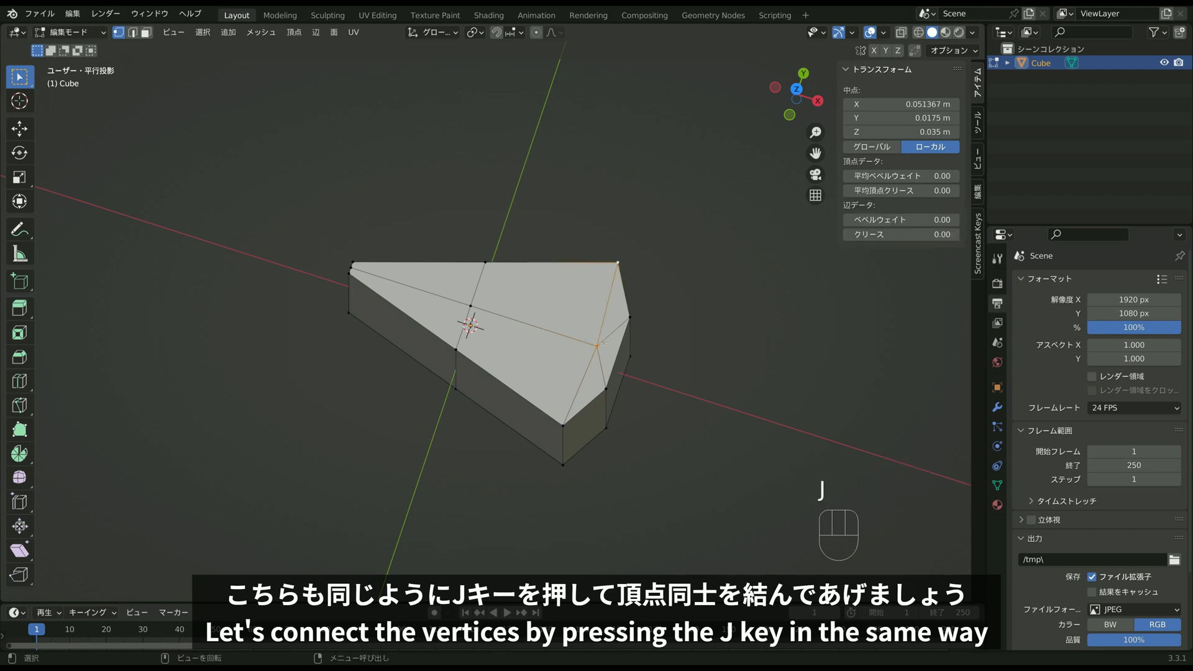
On the underside, connect the inner bevel vertex to both outer corners of the wide end with new edges.
{"action": "middle_click_drag", "start_coordinate": [605, 413], "coordinate": [597, 269]}
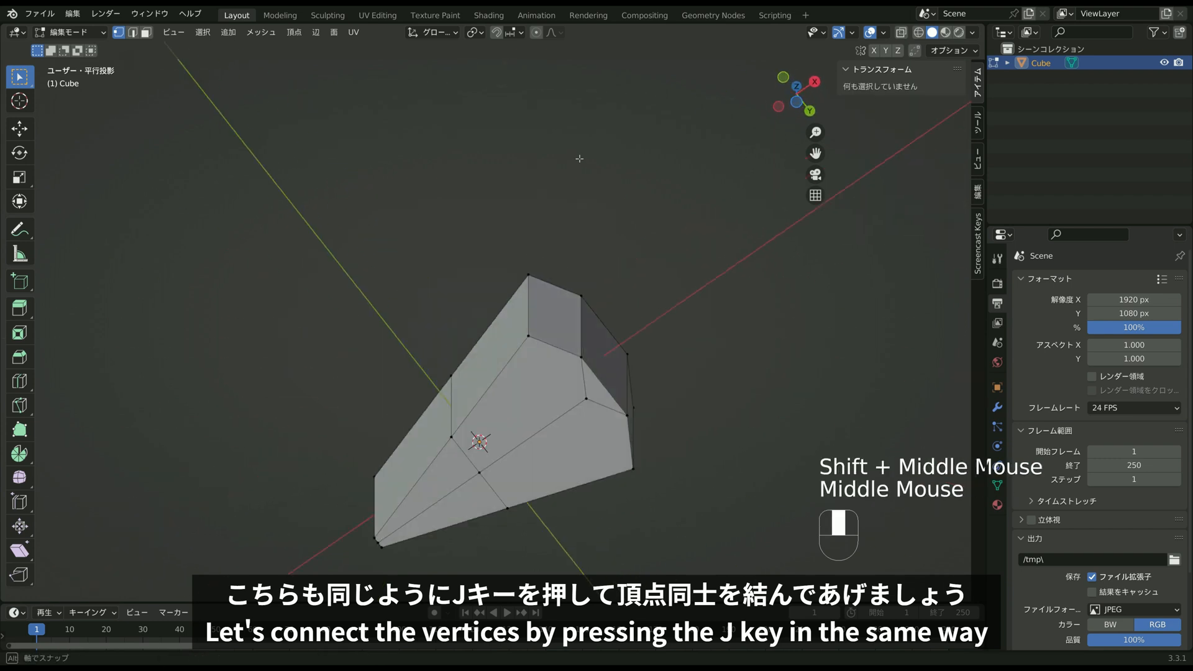
{"action": "middle_click_drag", "start_coordinate": [578, 157], "coordinate": [569, 174]}
{"action": "left_click", "coordinate": [530, 331]}
{"action": "left_click", "coordinate": [587, 399], "text": "shift"}
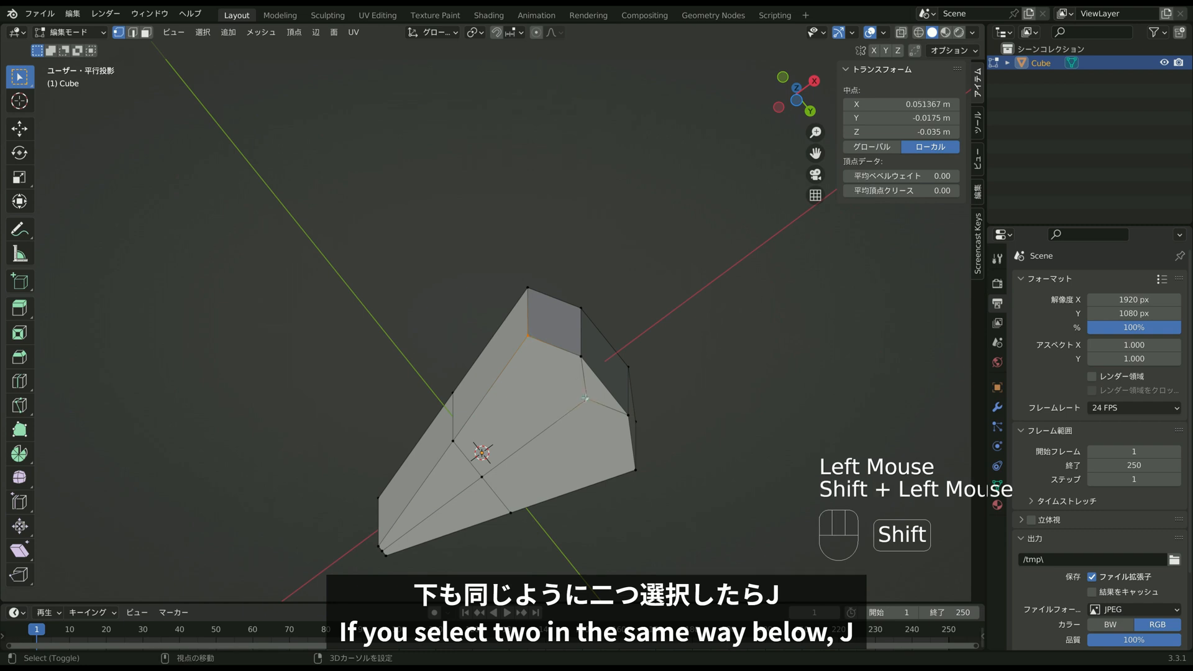
{"action": "key", "text": "j"}
{"action": "left_click", "coordinate": [588, 399]}
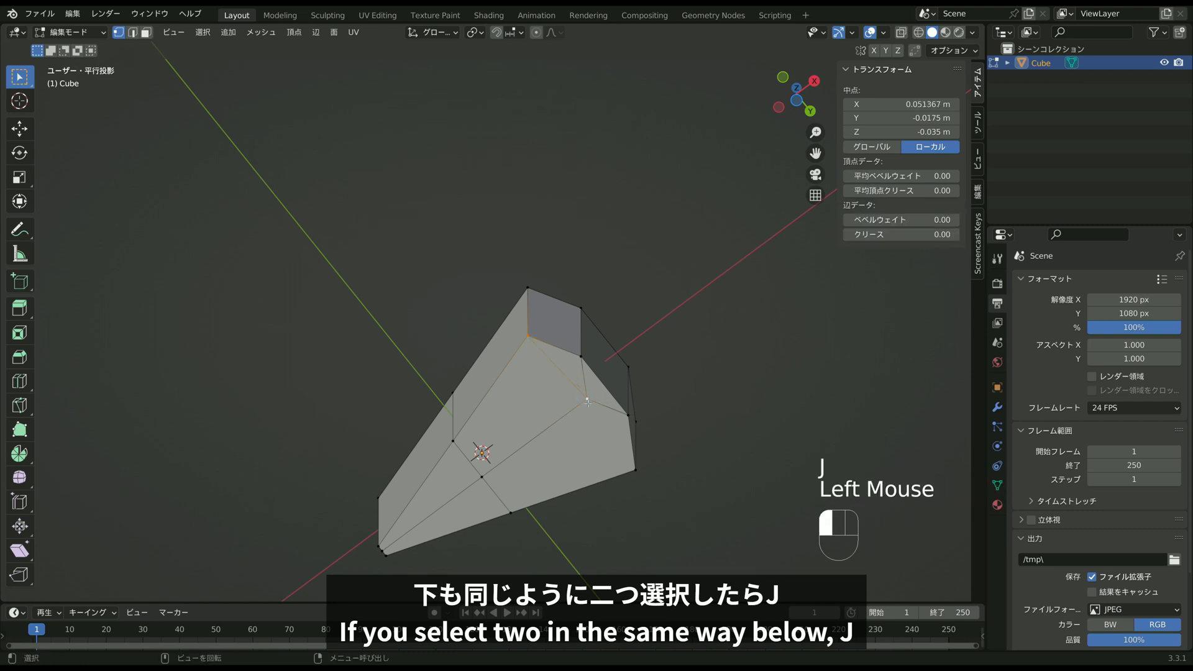
{"action": "left_click", "coordinate": [635, 469], "text": "shift"}
{"action": "key", "text": "j"}
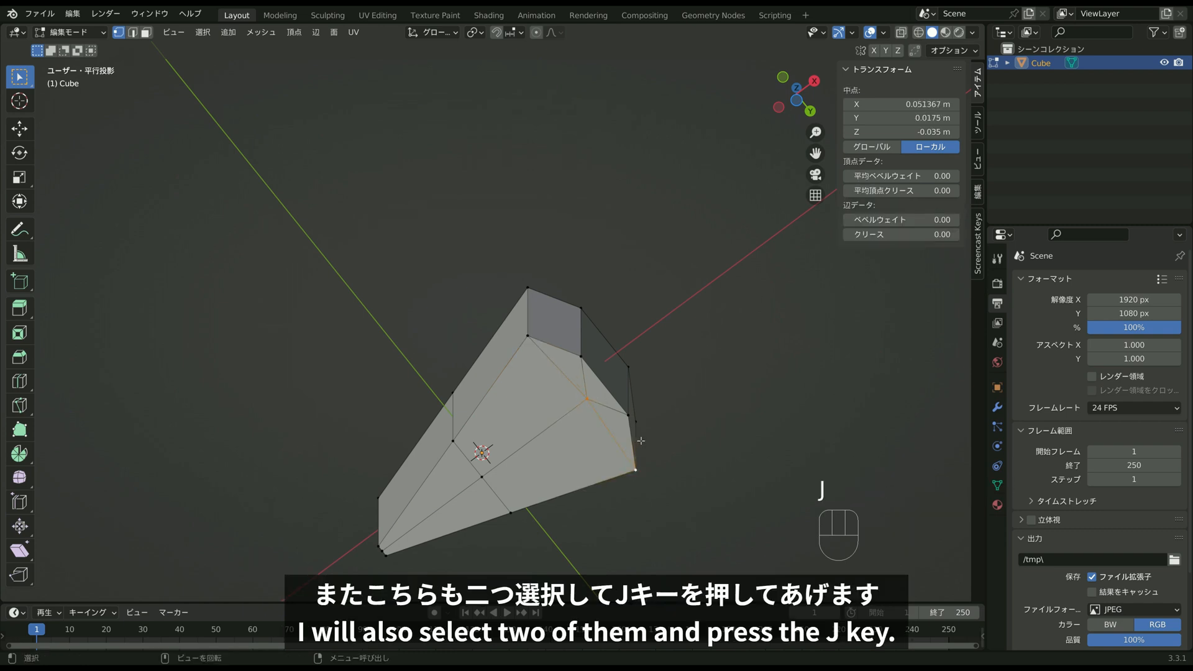
Add a Subdivision Surface modifier to the wedge and set its viewport level to 2.
{"action": "middle_click_drag", "start_coordinate": [640, 441], "coordinate": [625, 320], "text": "shift"}
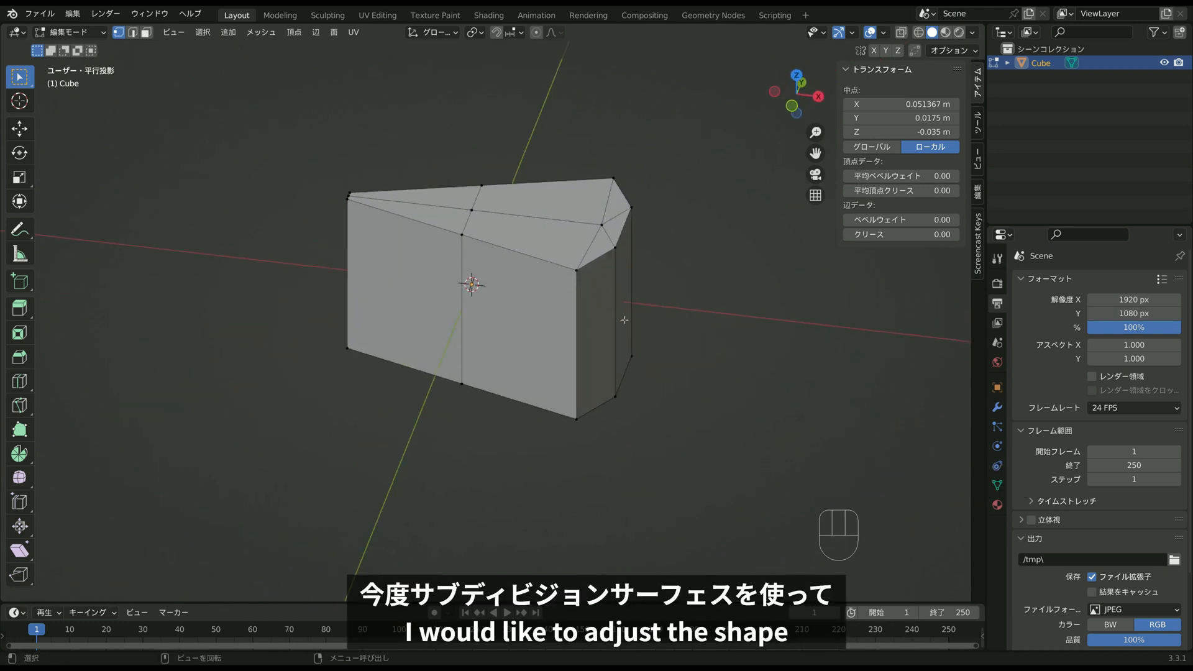
{"action": "left_click", "coordinate": [997, 408]}
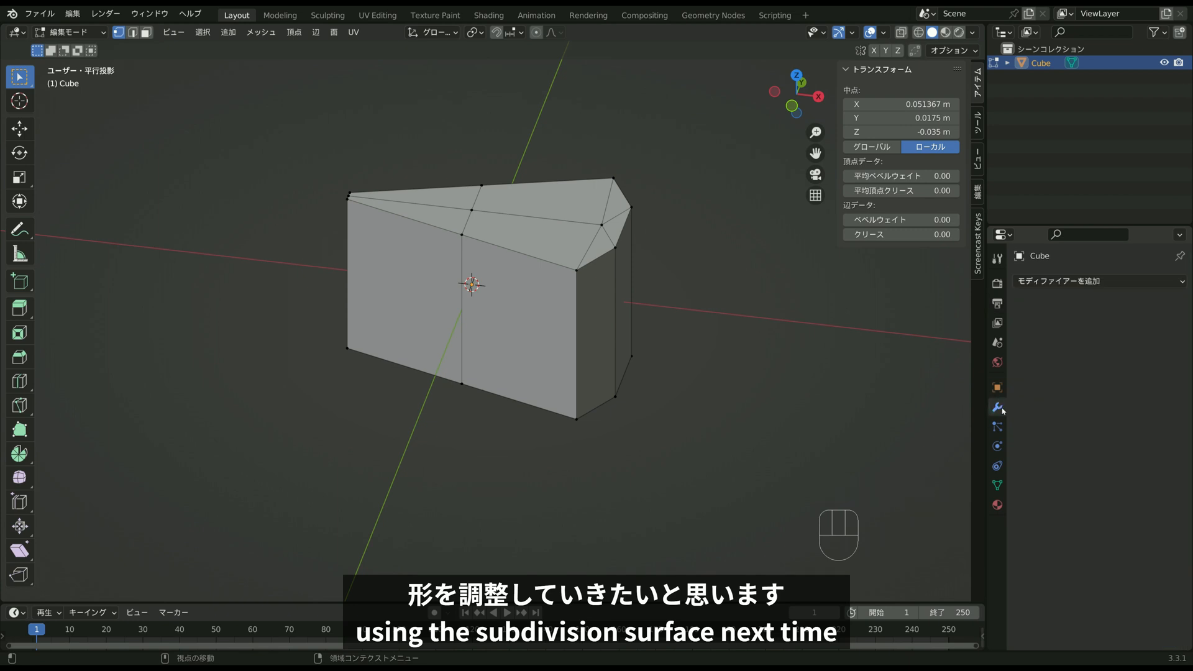
{"action": "left_click", "coordinate": [1050, 283]}
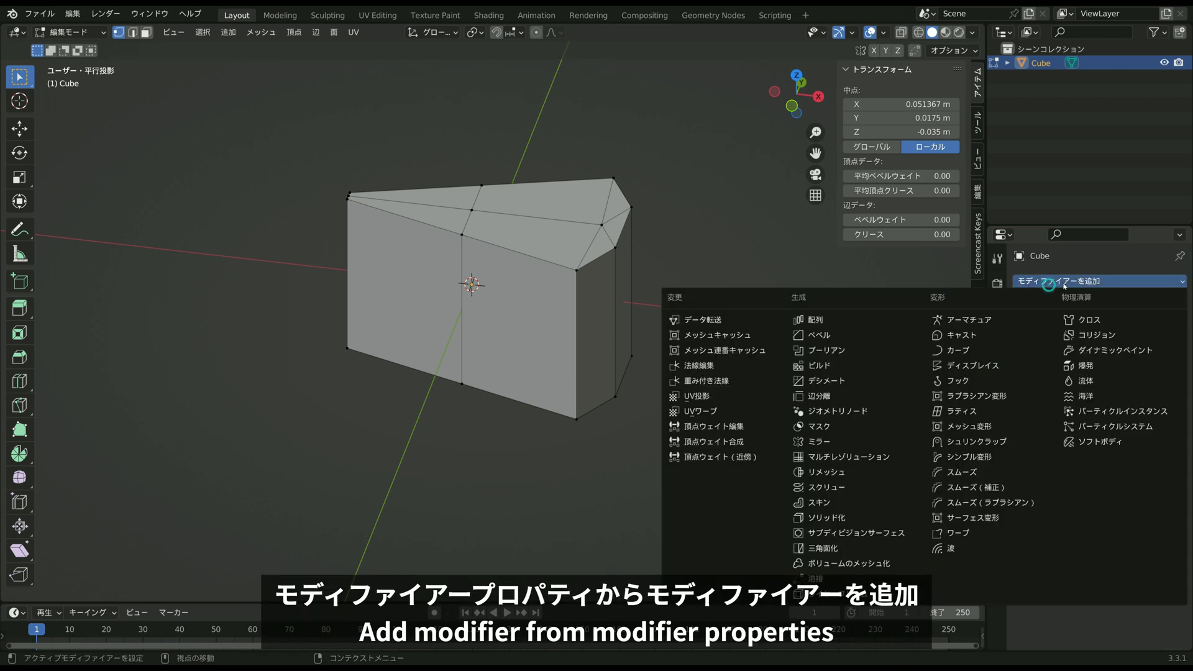
{"action": "left_click", "coordinate": [882, 533]}
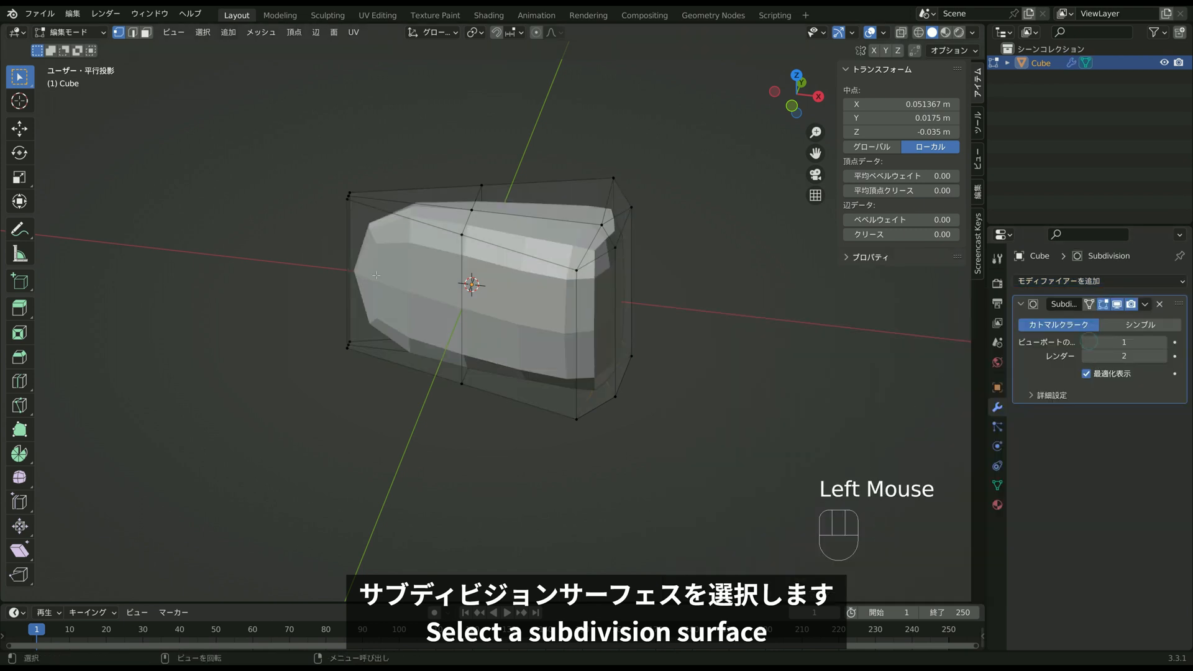
{"action": "left_click", "coordinate": [1161, 342]}
Insert a horizontal loop cut around the wedge and slide it down close to the bottom edge.
{"action": "middle_click_drag", "start_coordinate": [699, 323], "coordinate": [599, 290]}
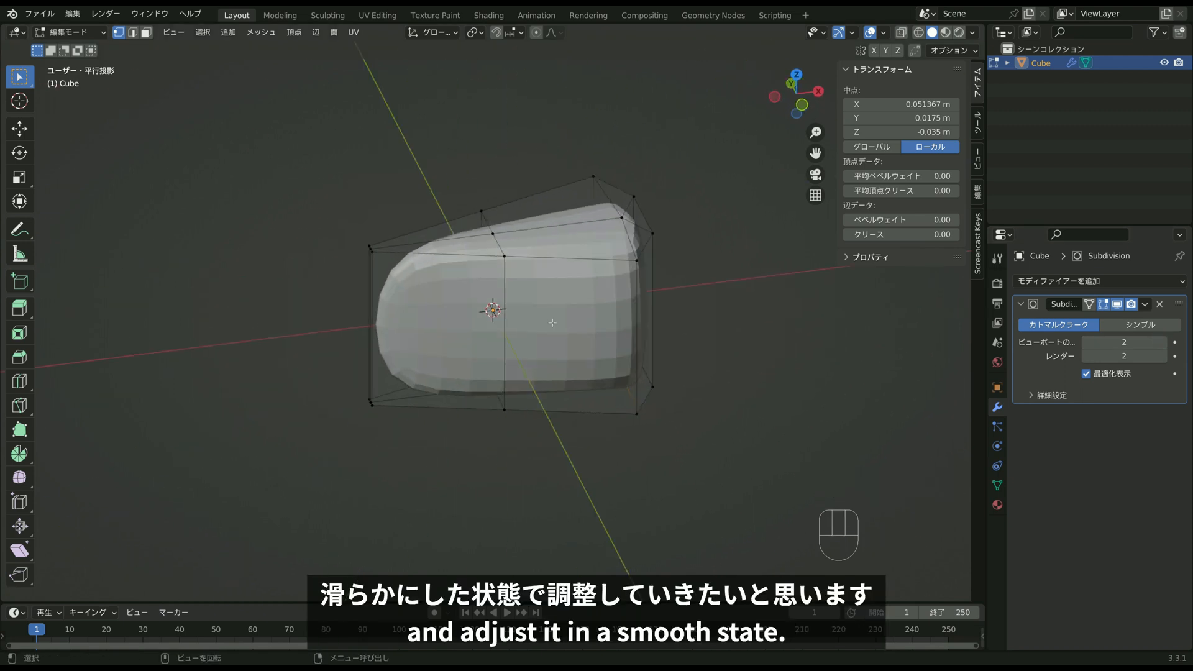
{"action": "middle_click_drag", "start_coordinate": [552, 323], "coordinate": [526, 257]}
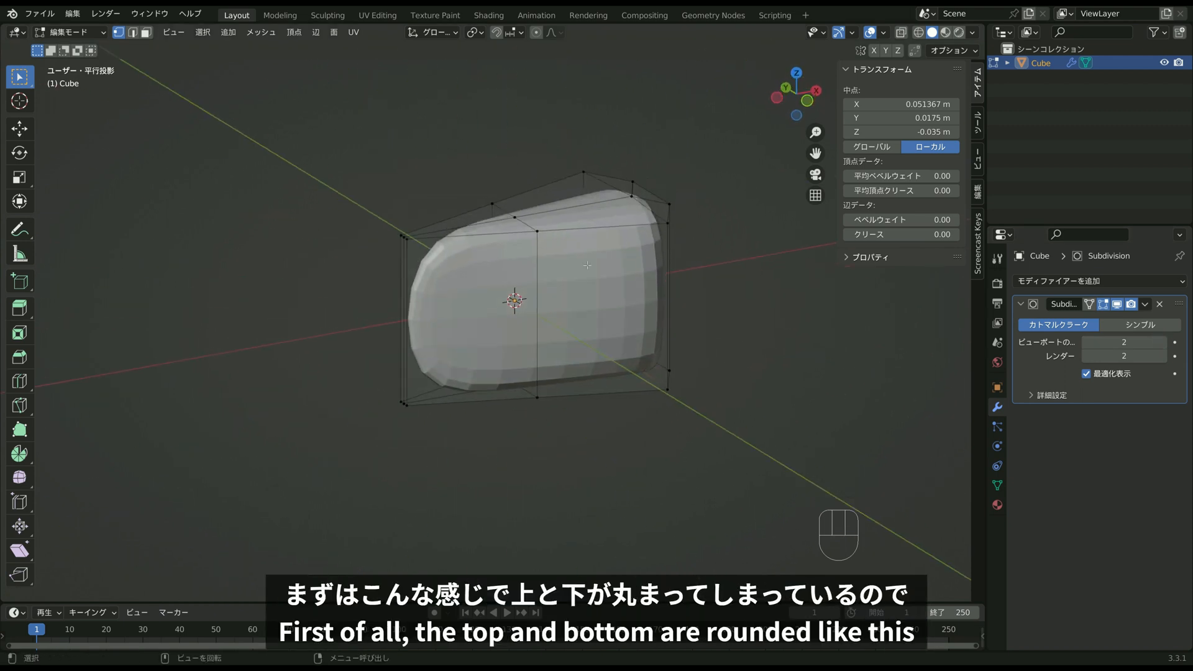
{"action": "middle_click_drag", "start_coordinate": [601, 349], "coordinate": [492, 297]}
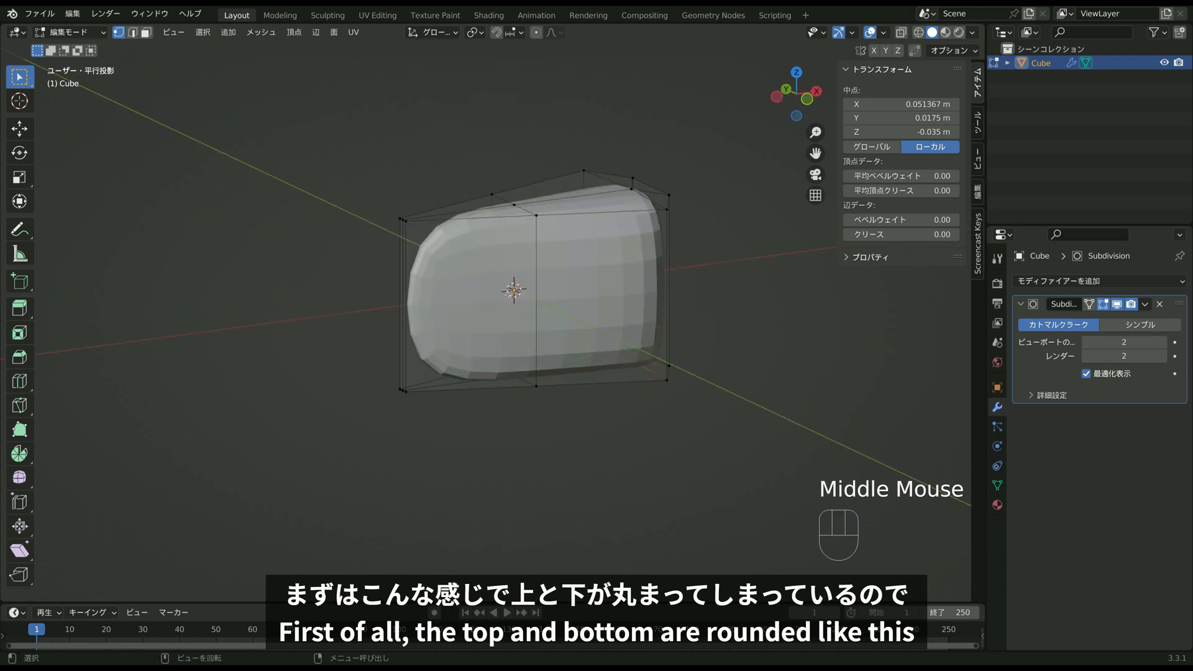
{"action": "key", "text": "ctrl+r"}
{"action": "left_click", "coordinate": [503, 293]}
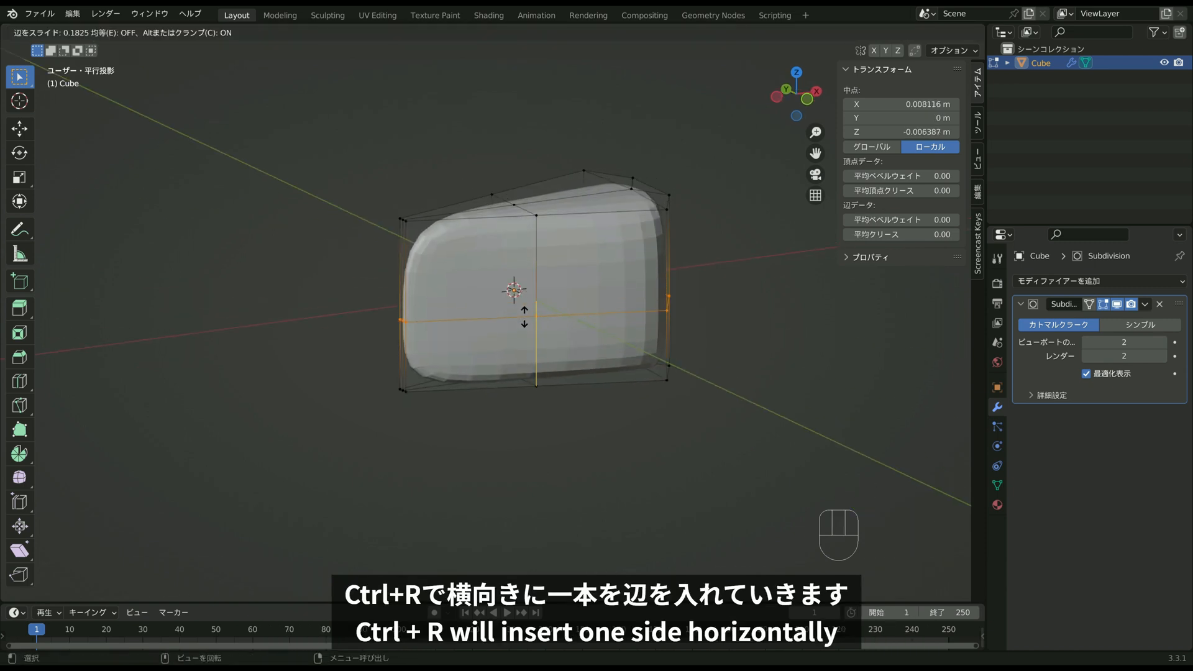
{"action": "left_click", "coordinate": [525, 379]}
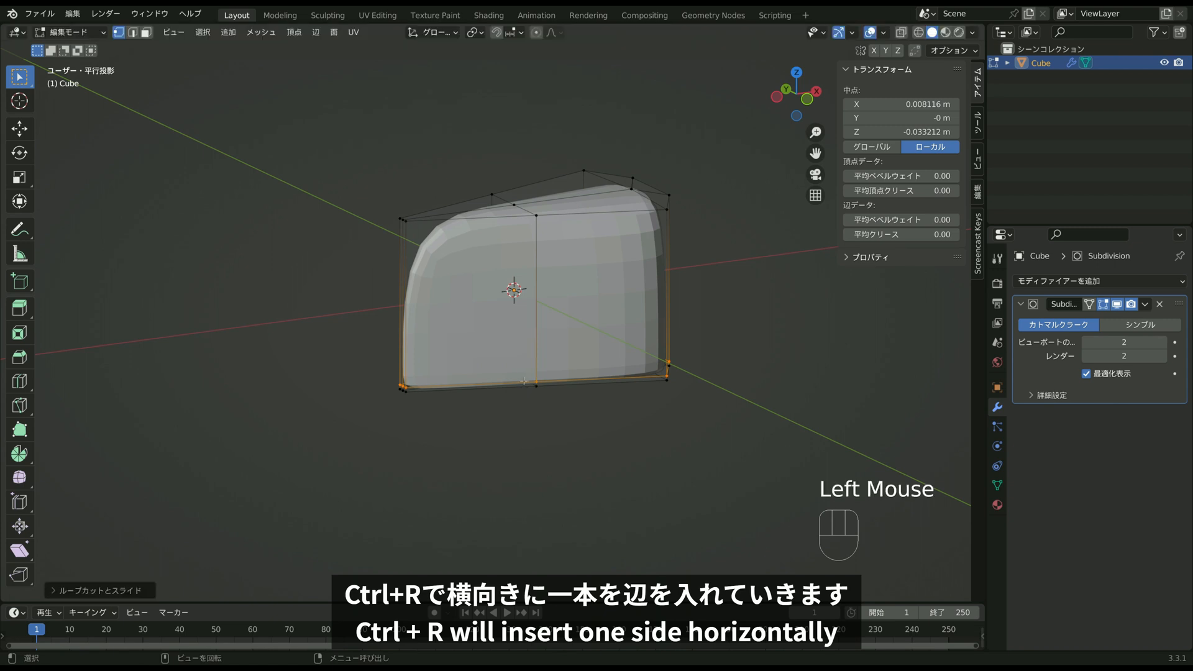
Insert a second horizontal loop cut around the wedge and slide it up close to the top edge.
{"action": "middle_click_drag", "start_coordinate": [459, 376], "coordinate": [419, 273]}
{"action": "key", "text": "ctrl+r"}
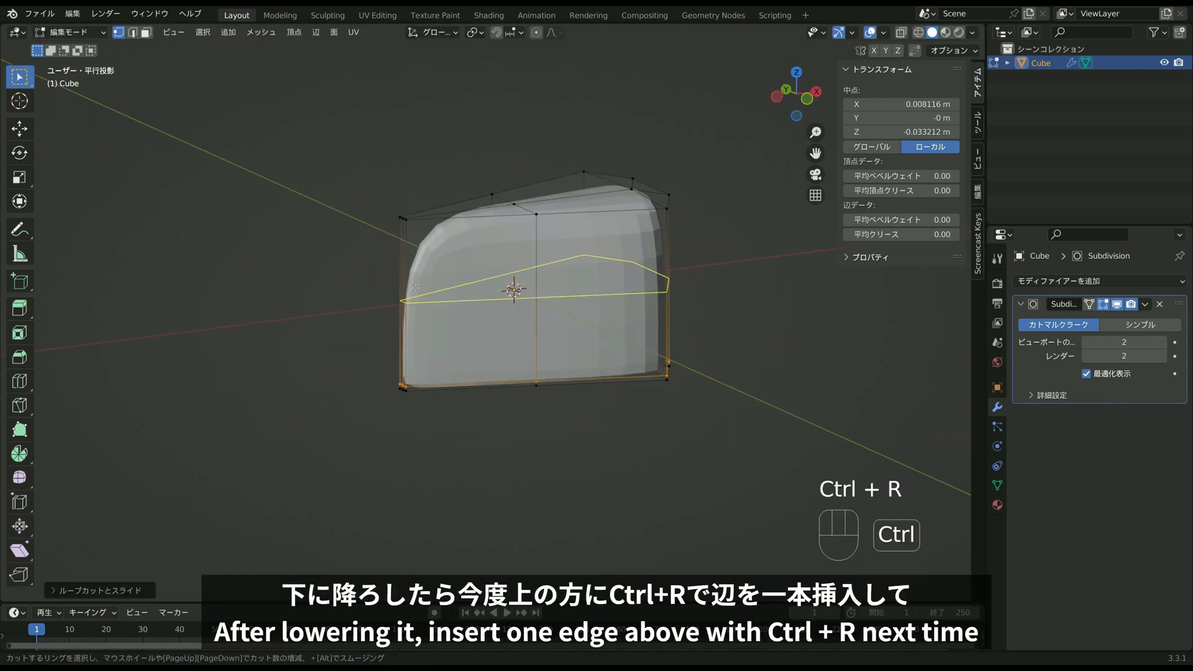
{"action": "left_click", "coordinate": [415, 268]}
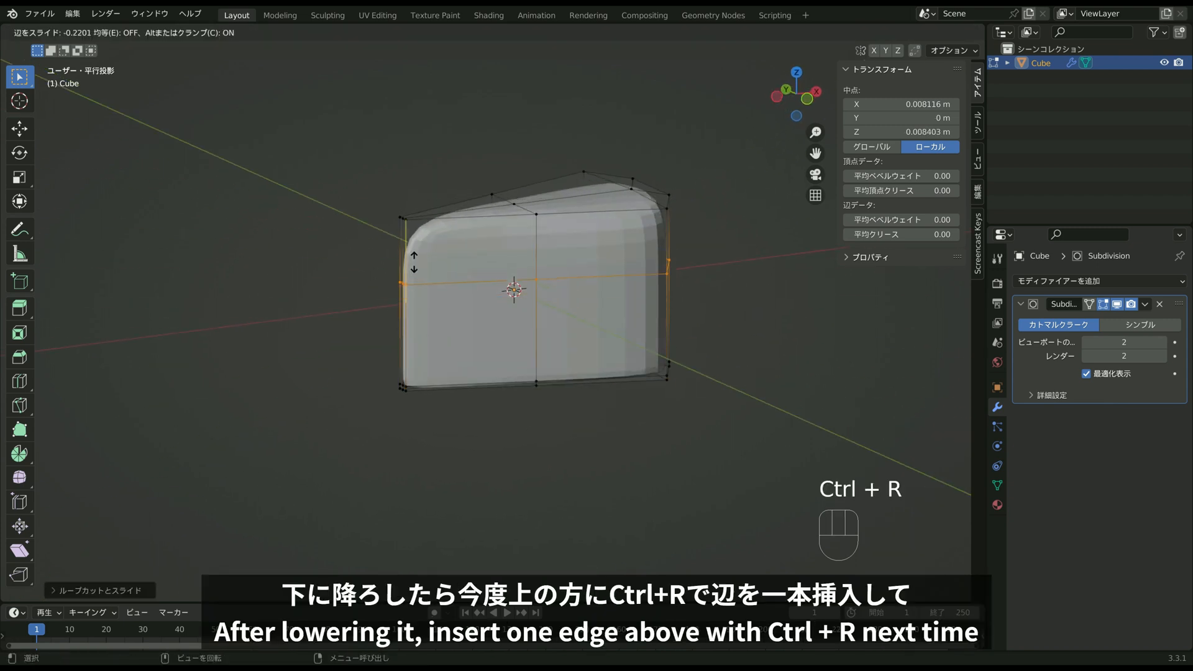
{"action": "left_click", "coordinate": [409, 202]}
Insert a vertical loop cut in the curved back and slide it tight against the corner on the negative Y side.
{"action": "mouse_move", "coordinate": [408, 203]}
{"action": "middle_mouse_down"}
{"action": "mouse_move", "coordinate": [400, 186]}
{"action": "mouse_move", "coordinate": [389, 213]}
{"action": "middle_mouse_up"}
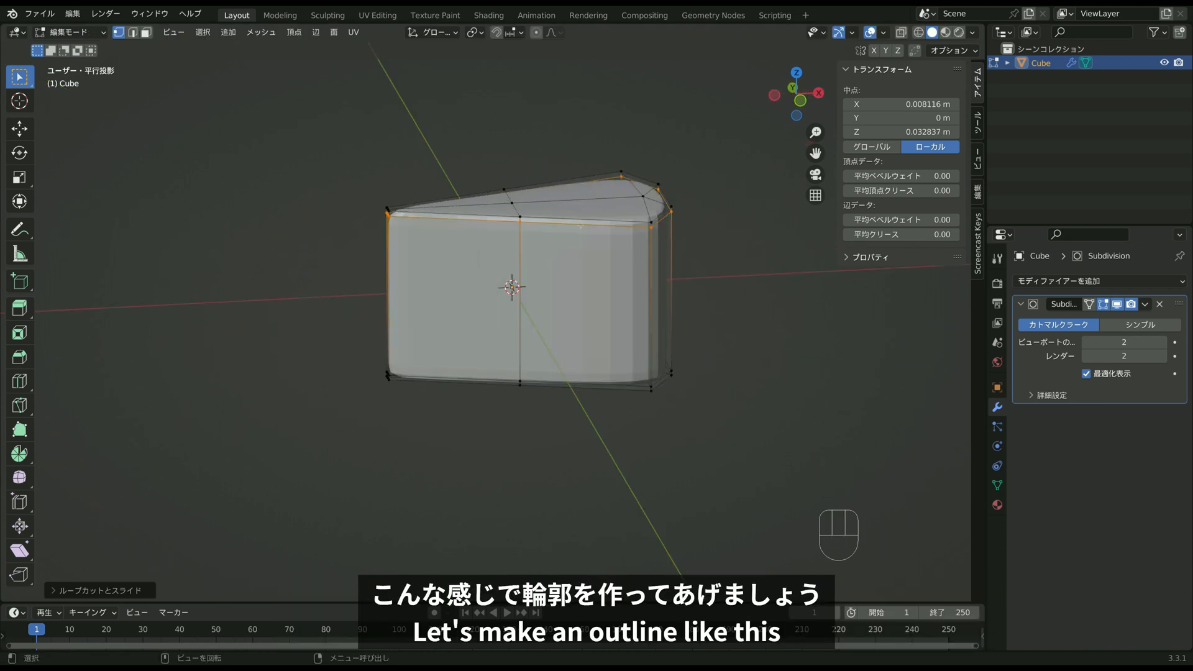
{"action": "middle_click_drag", "start_coordinate": [651, 289], "coordinate": [572, 367]}
{"action": "middle_click_drag", "start_coordinate": [658, 258], "coordinate": [563, 292]}
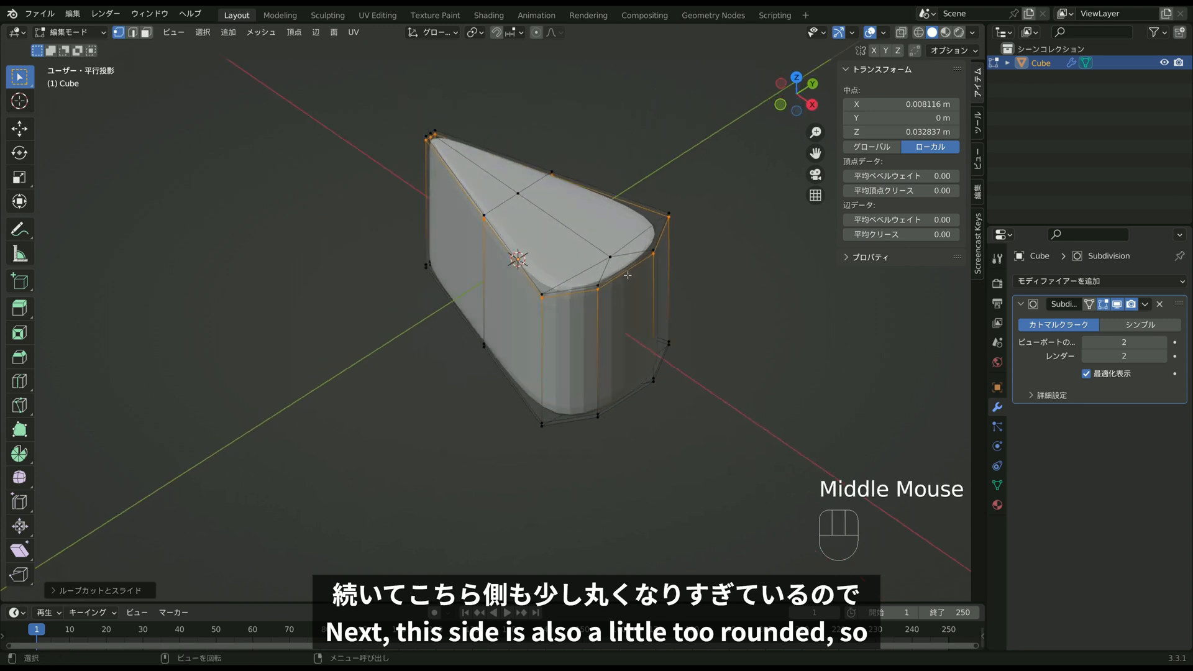
{"action": "key", "text": "ctrl+r"}
{"action": "left_click", "coordinate": [562, 292]}
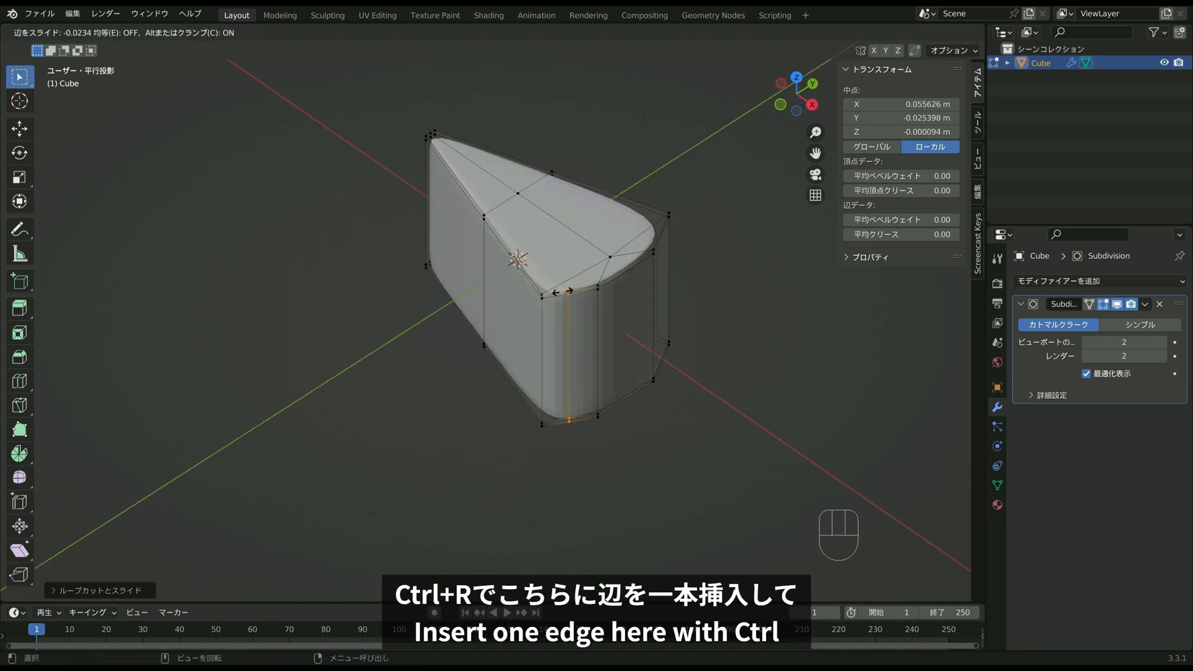
{"action": "left_click", "coordinate": [538, 295]}
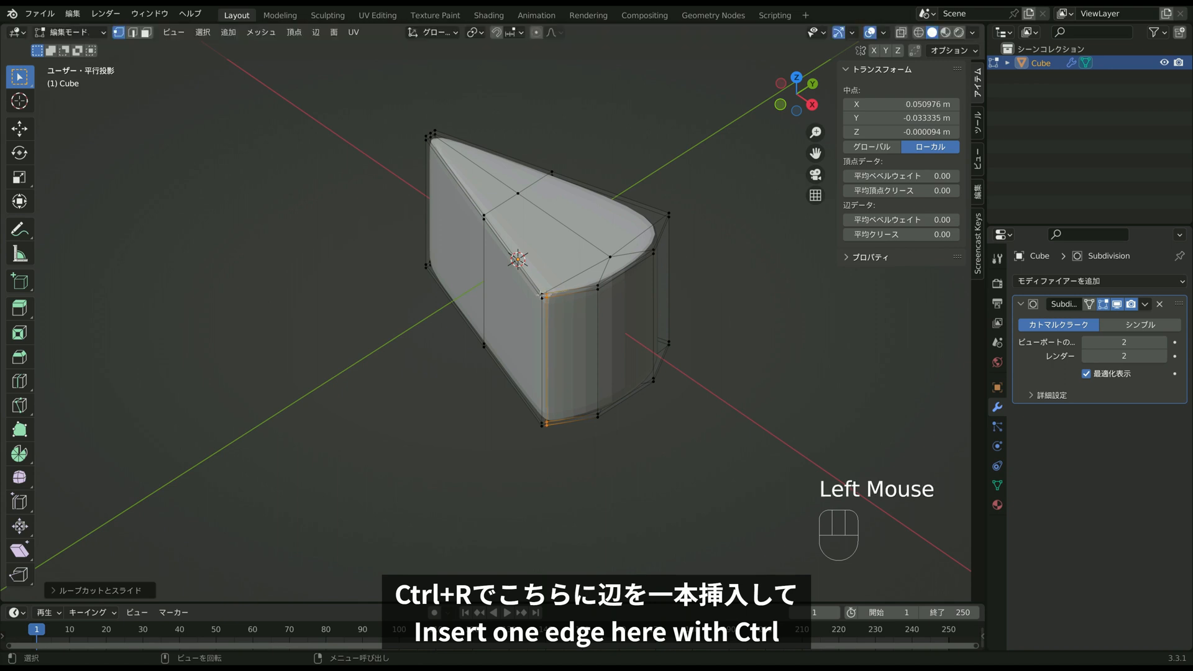
Insert a matching vertical loop cut in the curved back, tight against the corner on the positive Y side.
{"action": "middle_click_drag", "start_coordinate": [539, 295], "coordinate": [702, 325]}
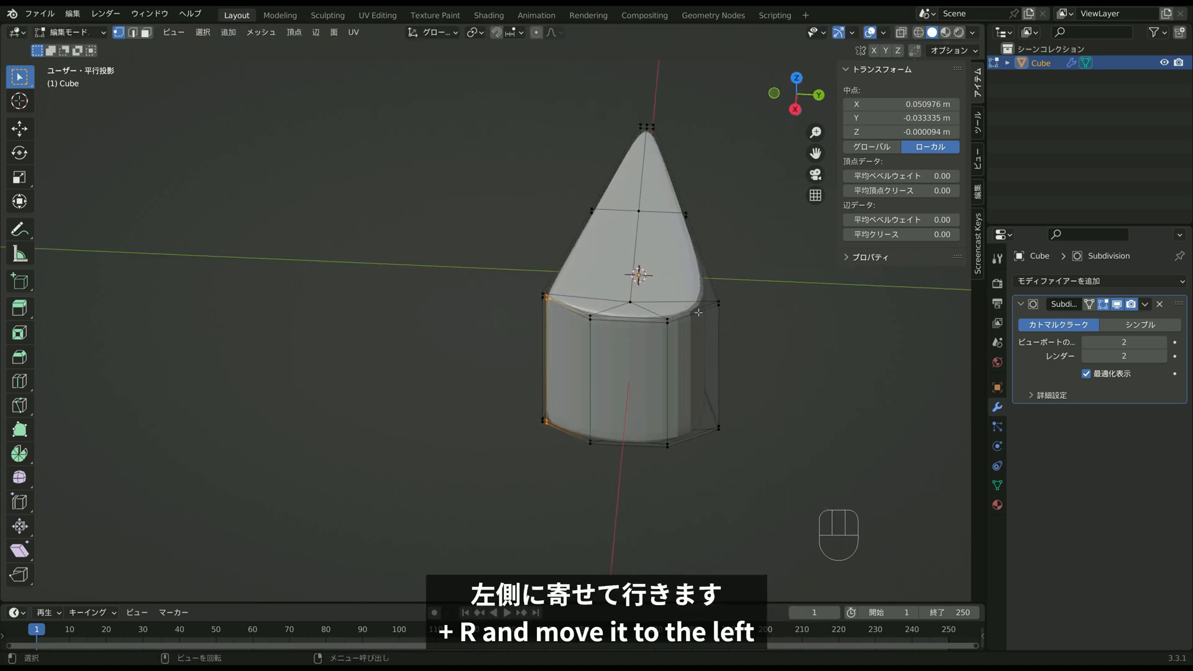
{"action": "key", "text": "ctrl+r"}
{"action": "left_click", "coordinate": [703, 307]}
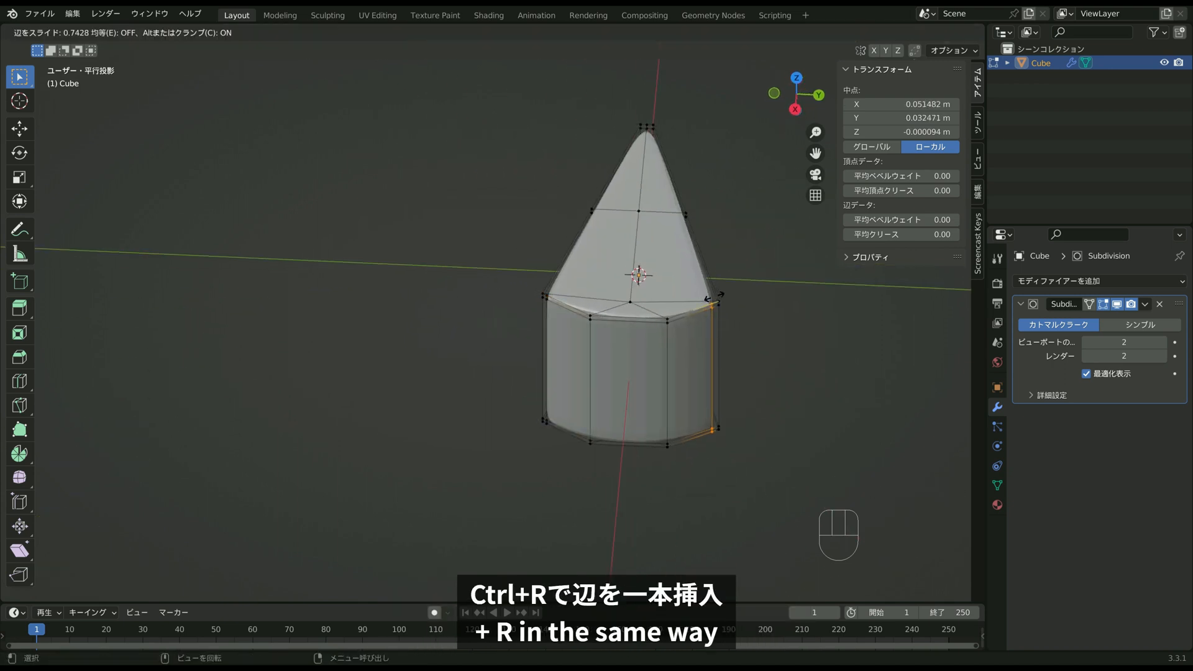
{"action": "left_click", "coordinate": [714, 296]}
Insert a loop cut across the wedge's rear half and slide it back close to the wide end.
{"action": "middle_click_drag", "start_coordinate": [714, 297], "coordinate": [623, 380]}
{"action": "scroll", "coordinate": [627, 408], "scroll_direction": "up", "scroll_amount": 1}
{"action": "key", "text": "ctrl+r"}
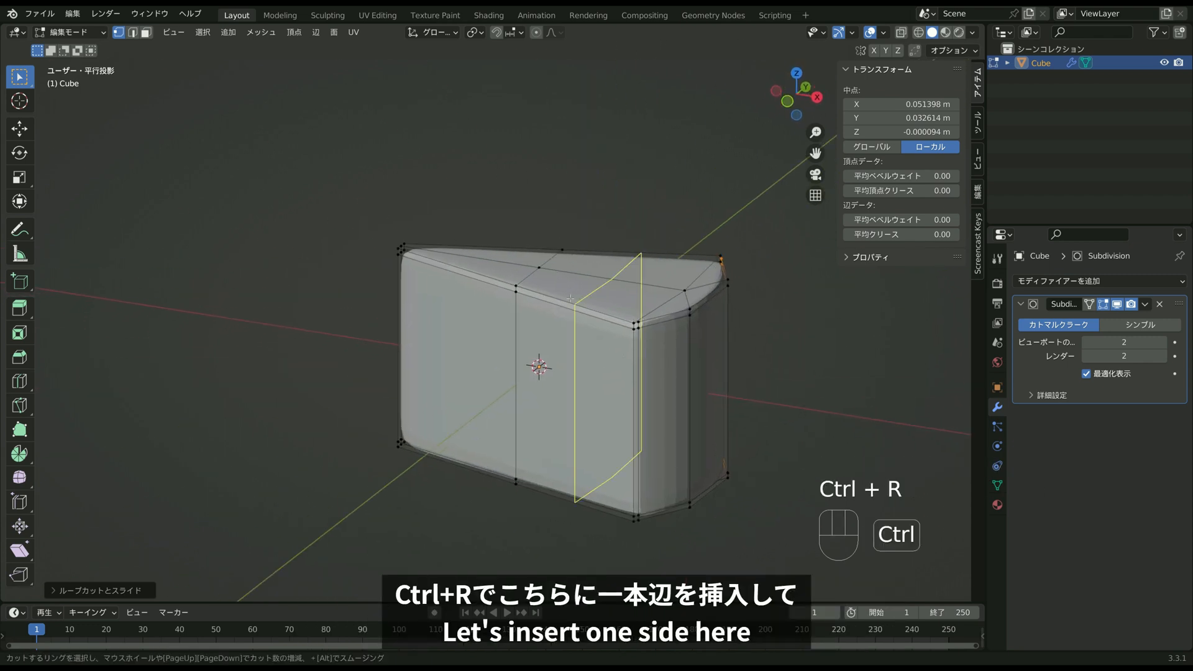
{"action": "left_click", "coordinate": [570, 299]}
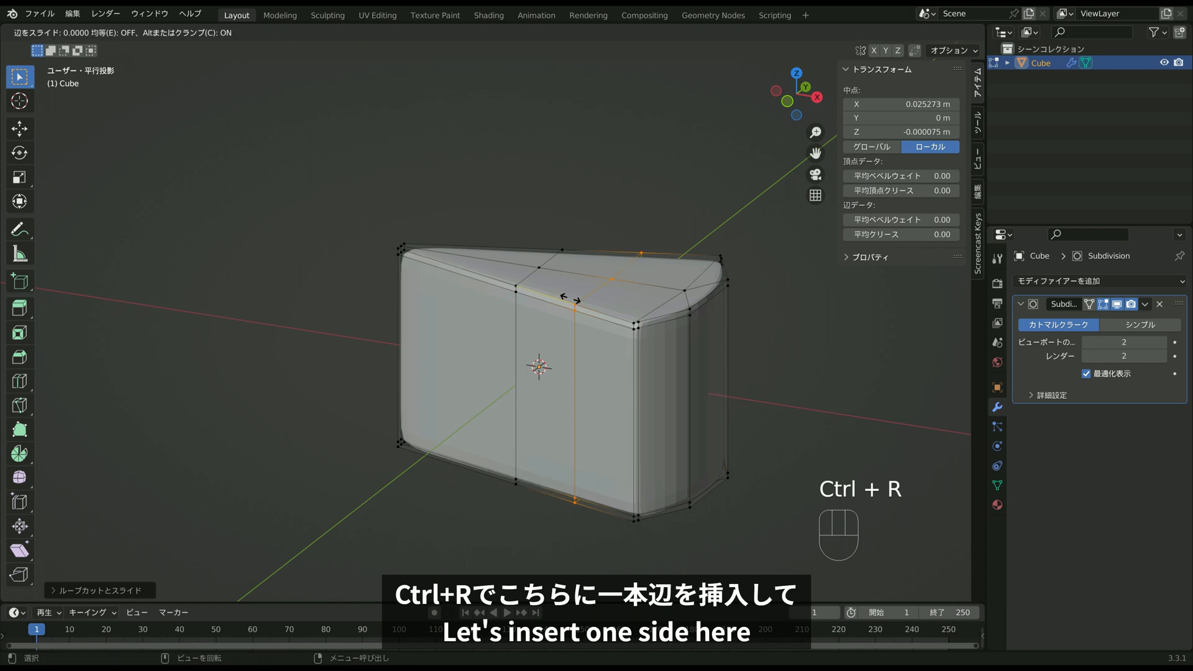
{"action": "left_click", "coordinate": [625, 308]}
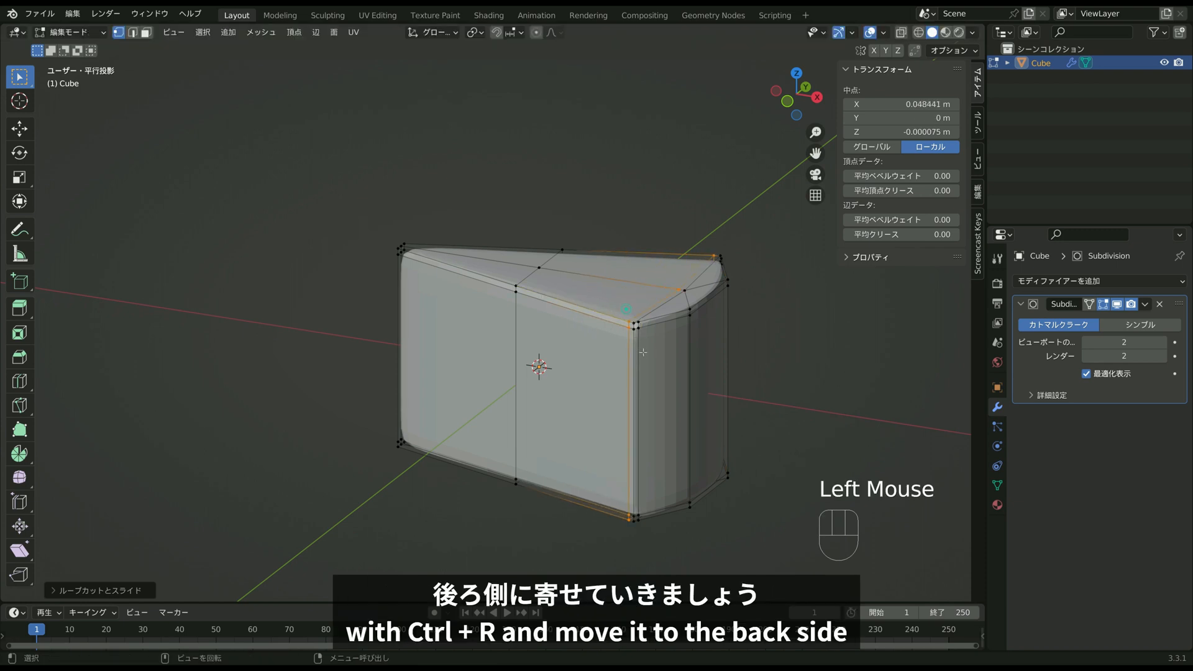
Return to Object Mode and apply smooth shading to the cake slice.
{"action": "middle_click_drag", "start_coordinate": [625, 309], "coordinate": [470, 328]}
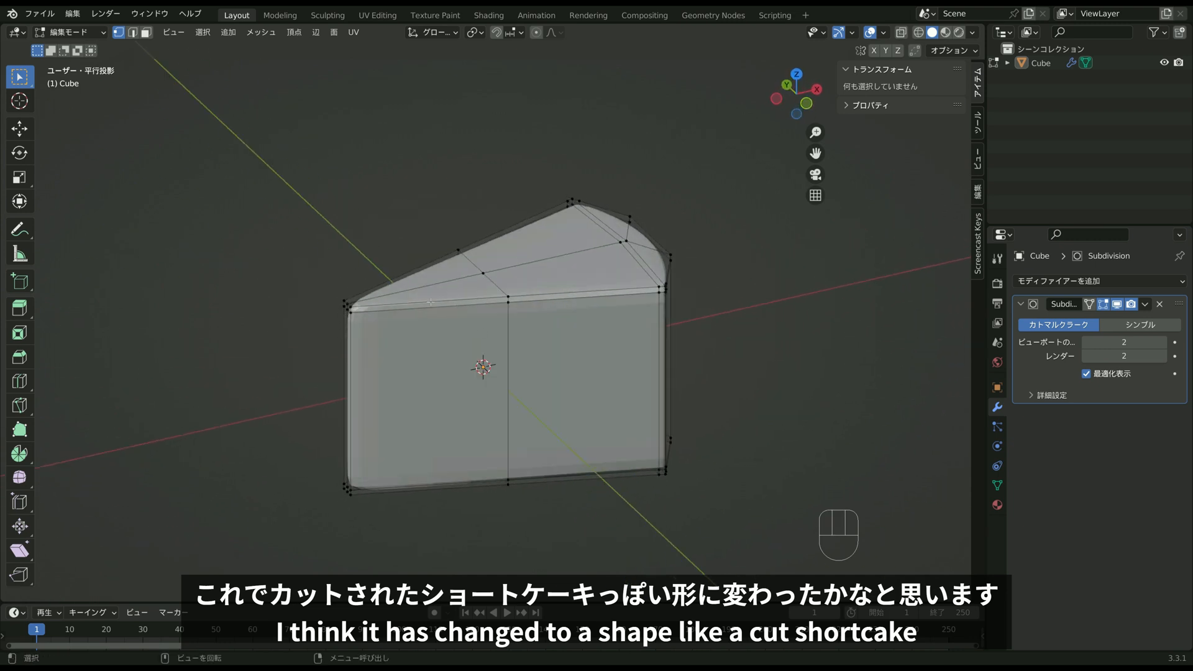
{"action": "key", "text": "Tab"}
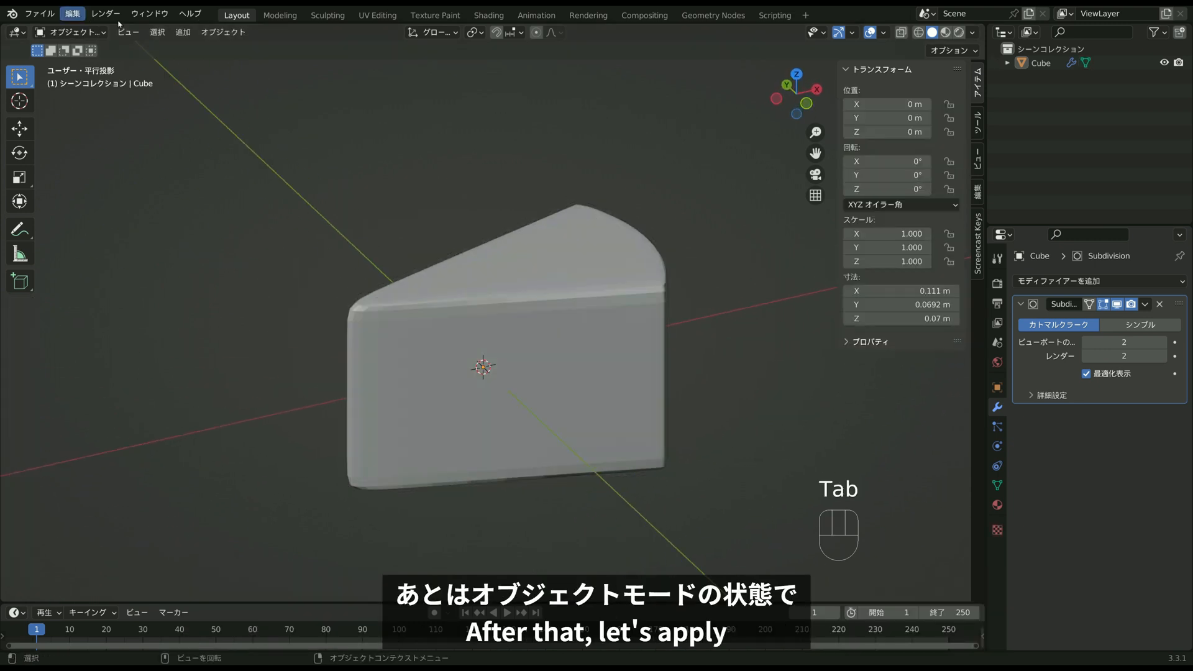
{"action": "right_click", "coordinate": [500, 232]}
{"action": "left_click", "coordinate": [561, 250]}
{"action": "right_click", "coordinate": [561, 250]}
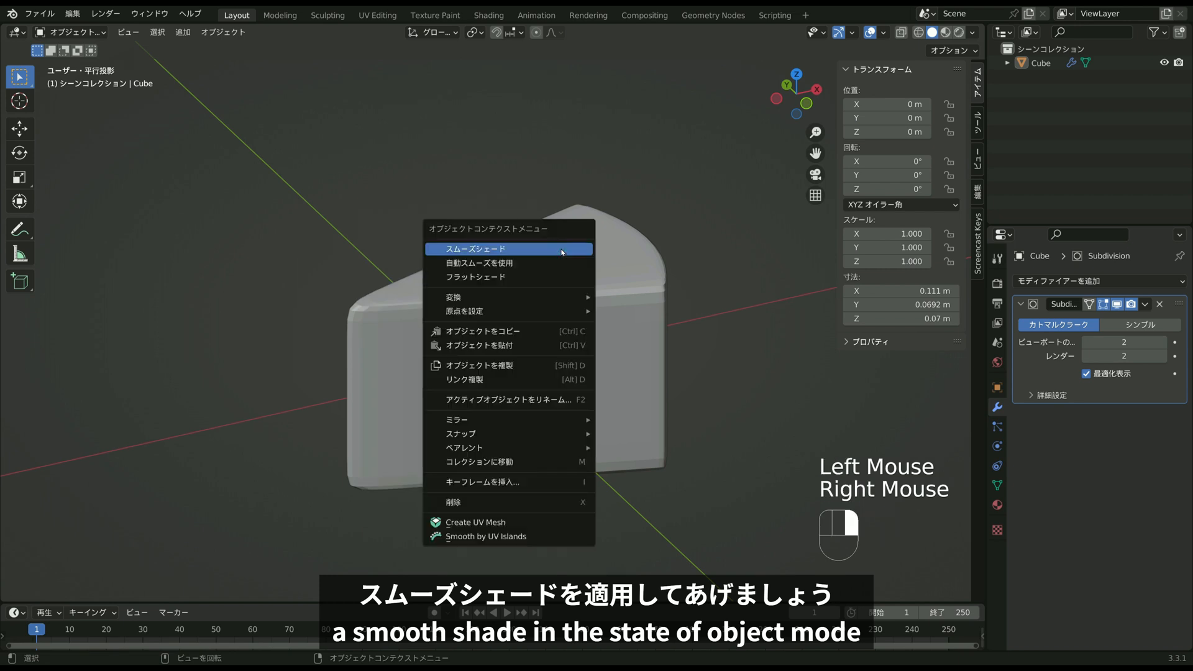
{"action": "left_click", "coordinate": [561, 249]}
{"action": "left_click", "coordinate": [561, 251]}
{"action": "right_click", "coordinate": [561, 249]}
{"action": "left_click", "coordinate": [561, 248]}
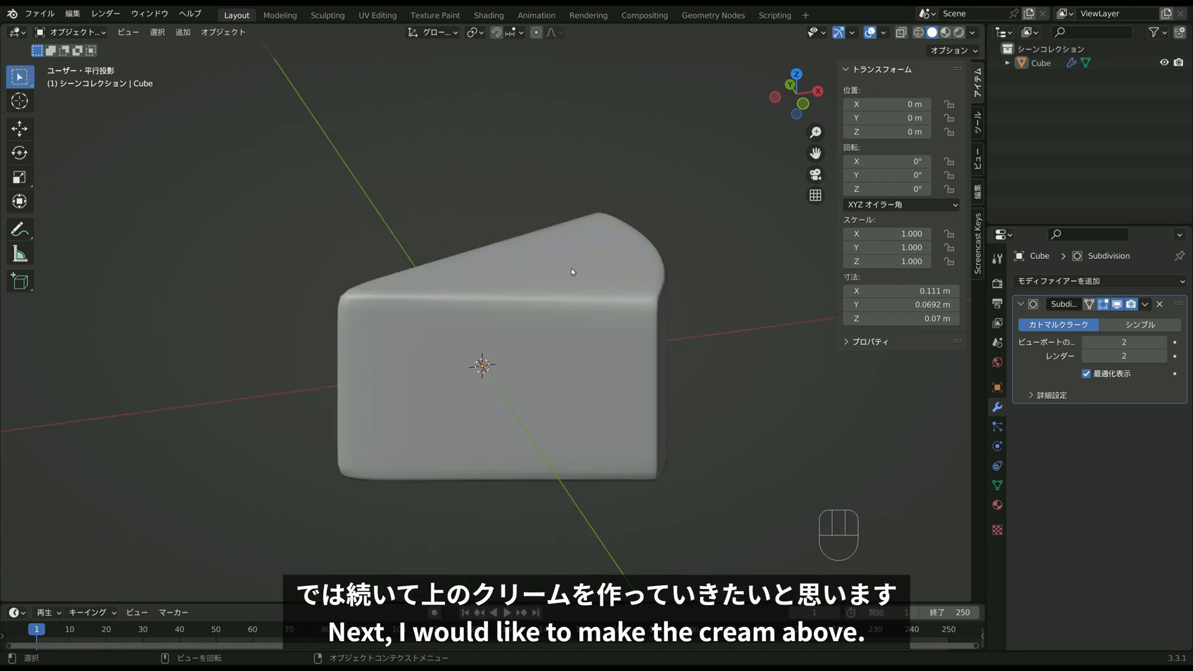
Add a UV sphere at the scene origin as the base for the cream topping.
{"action": "scroll", "coordinate": [572, 322], "scroll_direction": "down", "scroll_amount": 2}
{"action": "middle_click_drag", "start_coordinate": [443, 308], "coordinate": [483, 281], "text": "shift"}
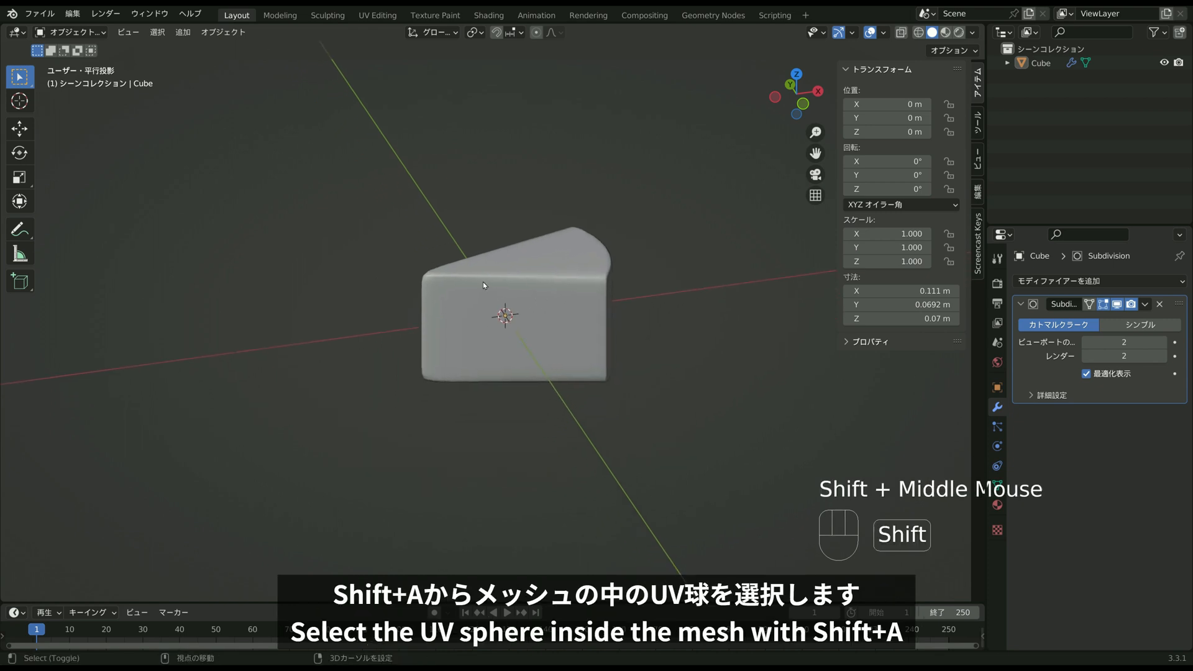
{"action": "key", "text": "shift+a"}
{"action": "mouse_move", "coordinate": [484, 285]}
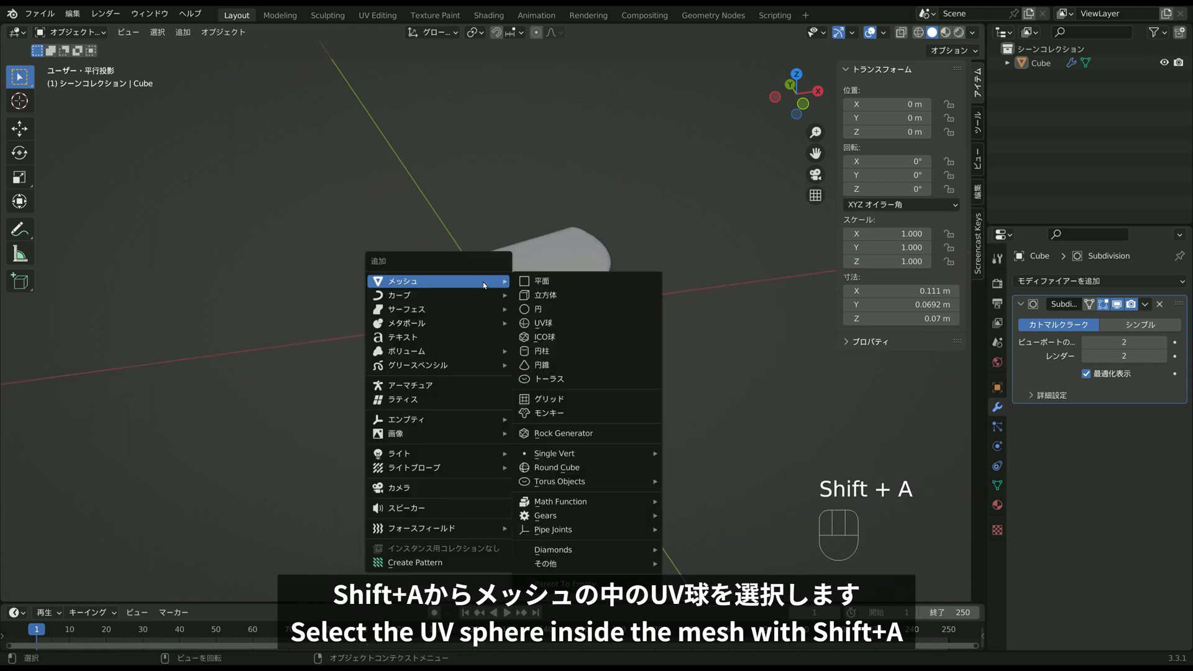
{"action": "left_click", "coordinate": [563, 323]}
{"action": "scroll", "coordinate": [559, 320], "scroll_direction": "down", "scroll_amount": 3}
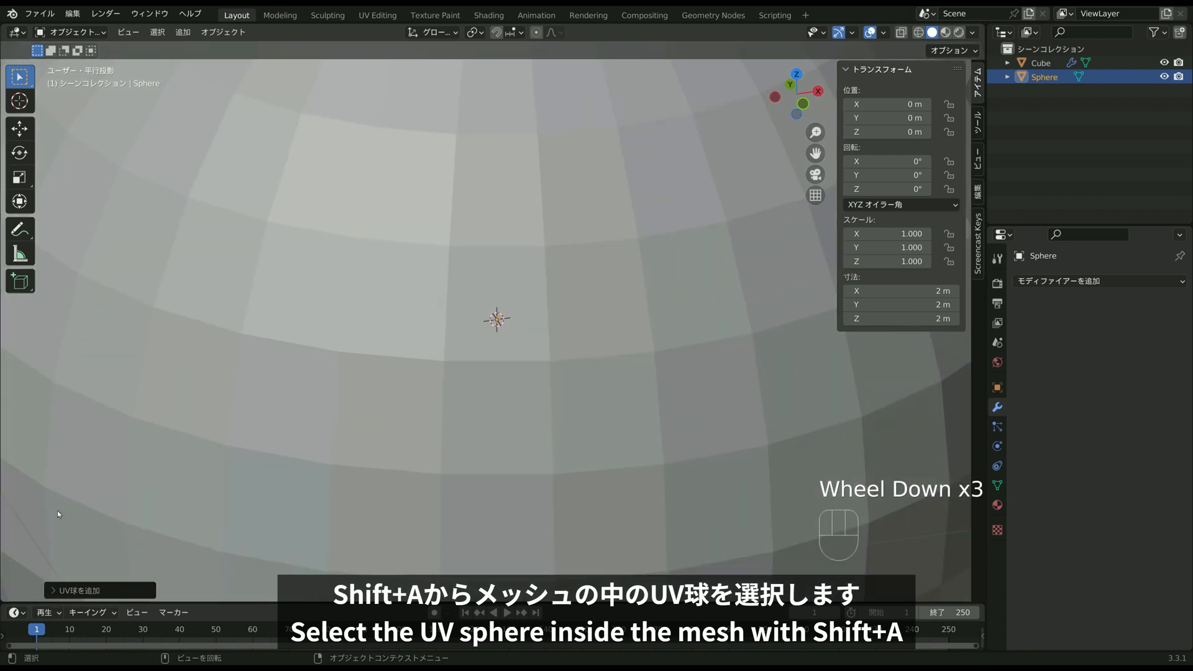
Set the new UV sphere to 24 segments and 10 rings.
{"action": "left_click", "coordinate": [95, 593]}
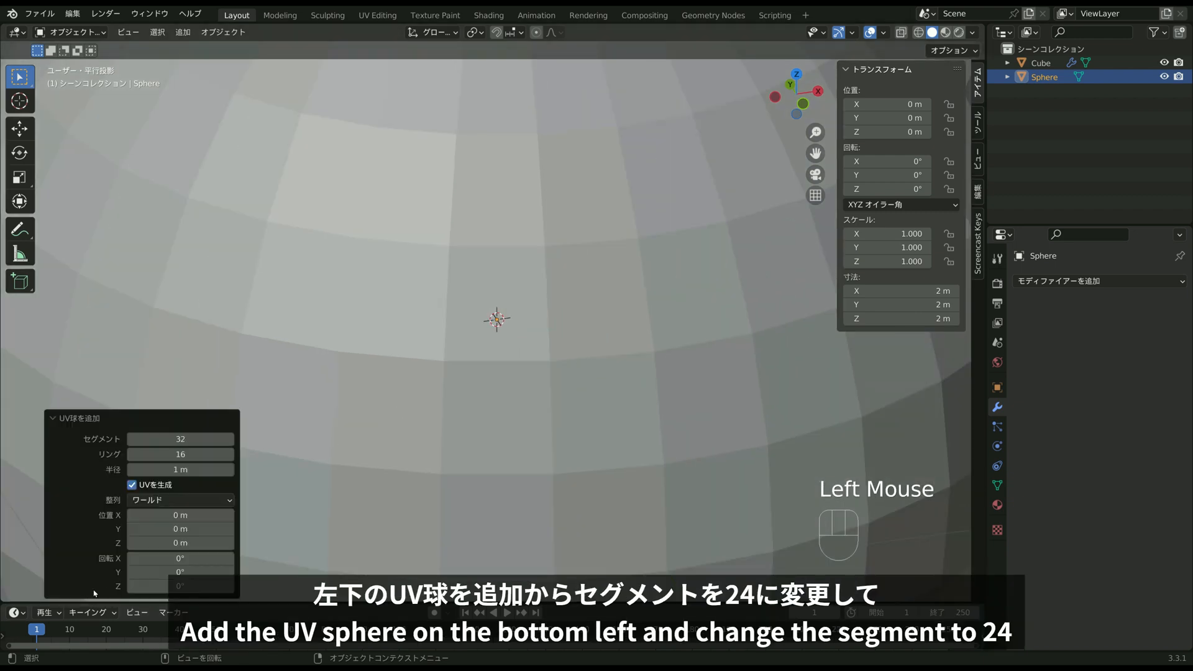
{"action": "left_click", "coordinate": [193, 435]}
{"action": "type", "text": "24"}
{"action": "key", "text": "Return"}
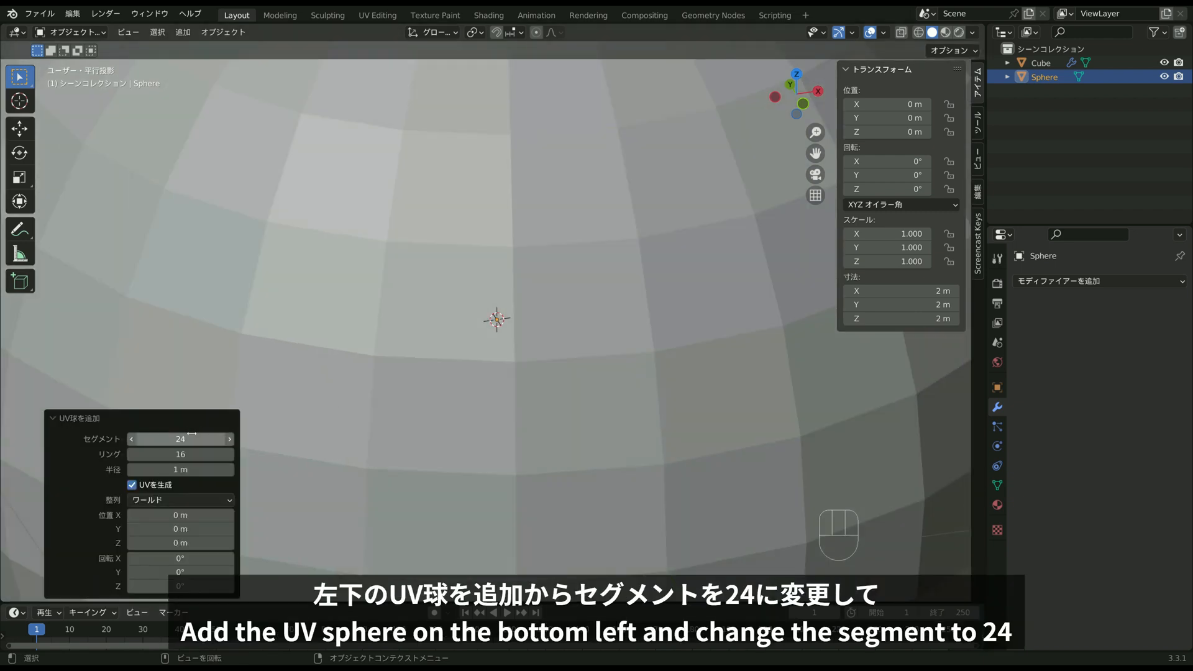
{"action": "left_click", "coordinate": [198, 454]}
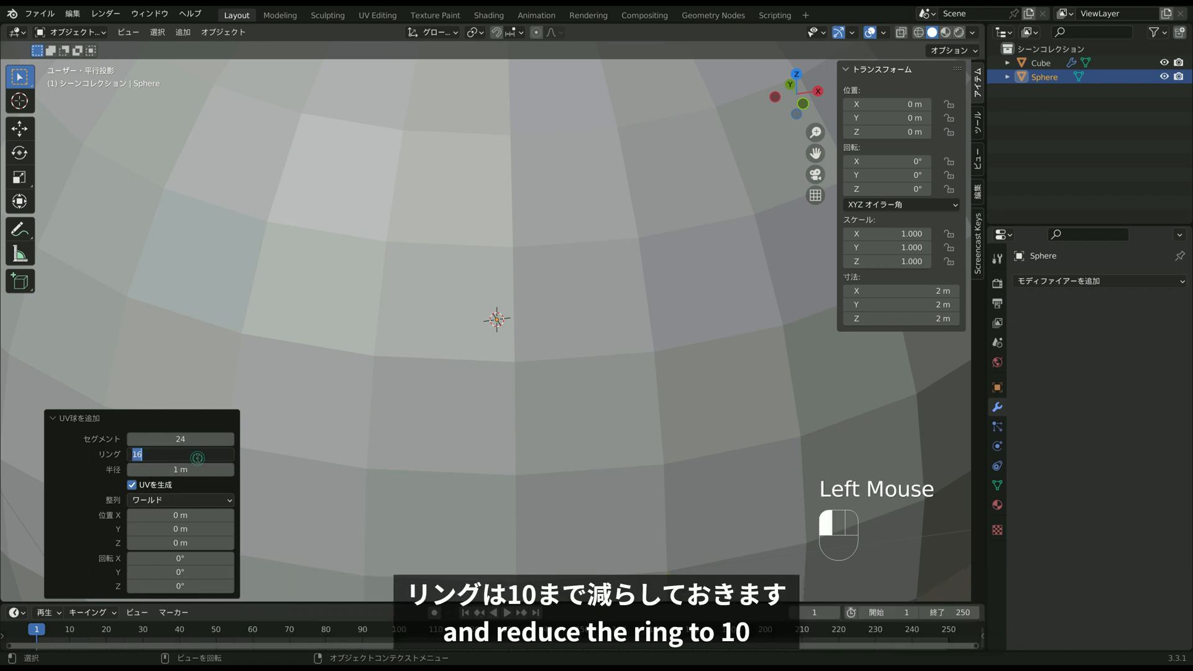
{"action": "type", "text": "10"}
{"action": "key", "text": "Return"}
Enter Edit Mode on the sphere and select every other vertical edge loop around it in edge selection, viewed from above.
{"action": "scroll", "coordinate": [292, 390], "scroll_direction": "down", "scroll_amount": 3}
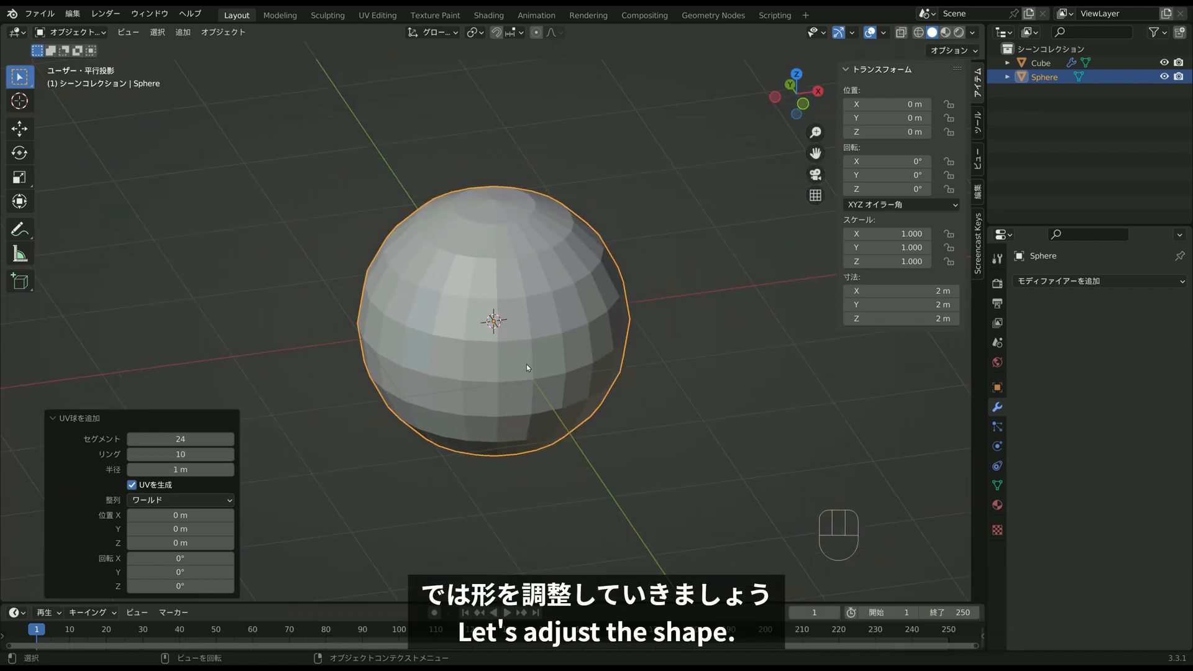
{"action": "key", "text": "Tab"}
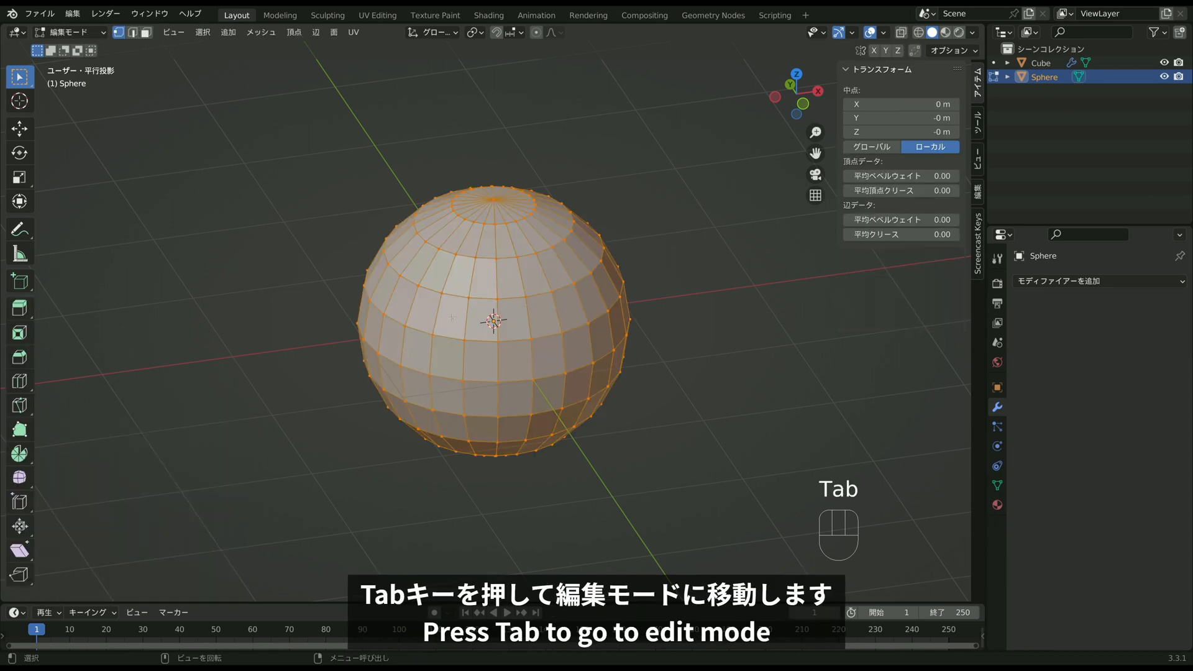
{"action": "left_click", "coordinate": [132, 32]}
{"action": "middle_click_drag", "start_coordinate": [684, 267], "coordinate": [710, 301]}
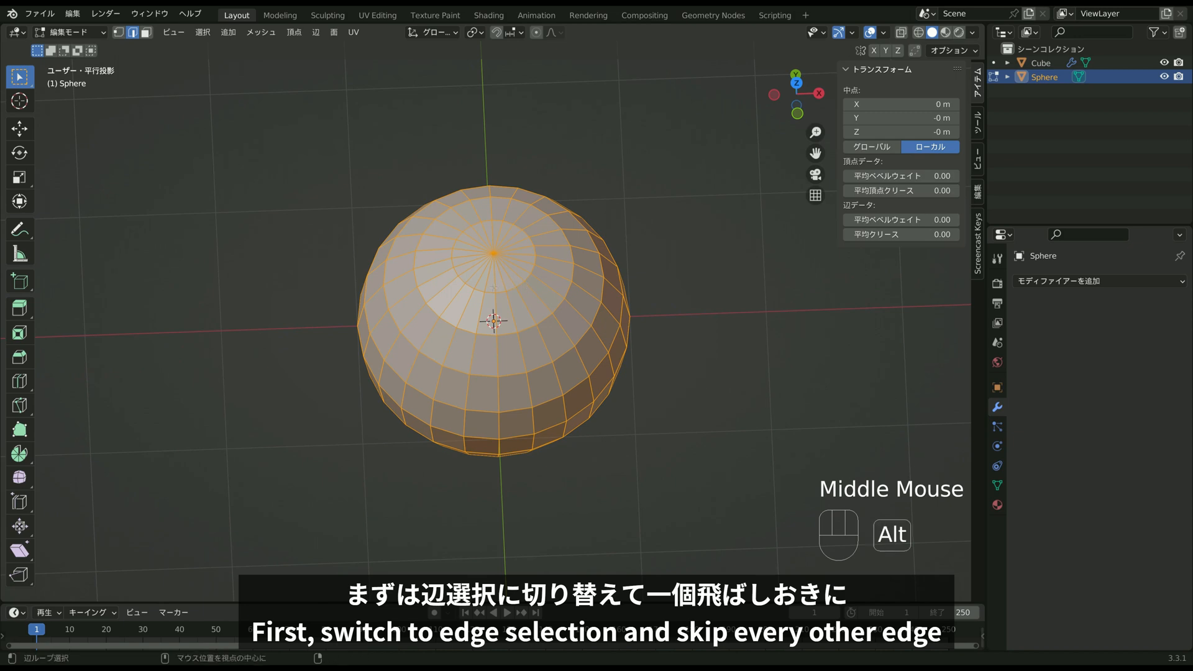
{"action": "left_click", "coordinate": [710, 300]}
{"action": "key", "text": "KP_7"}
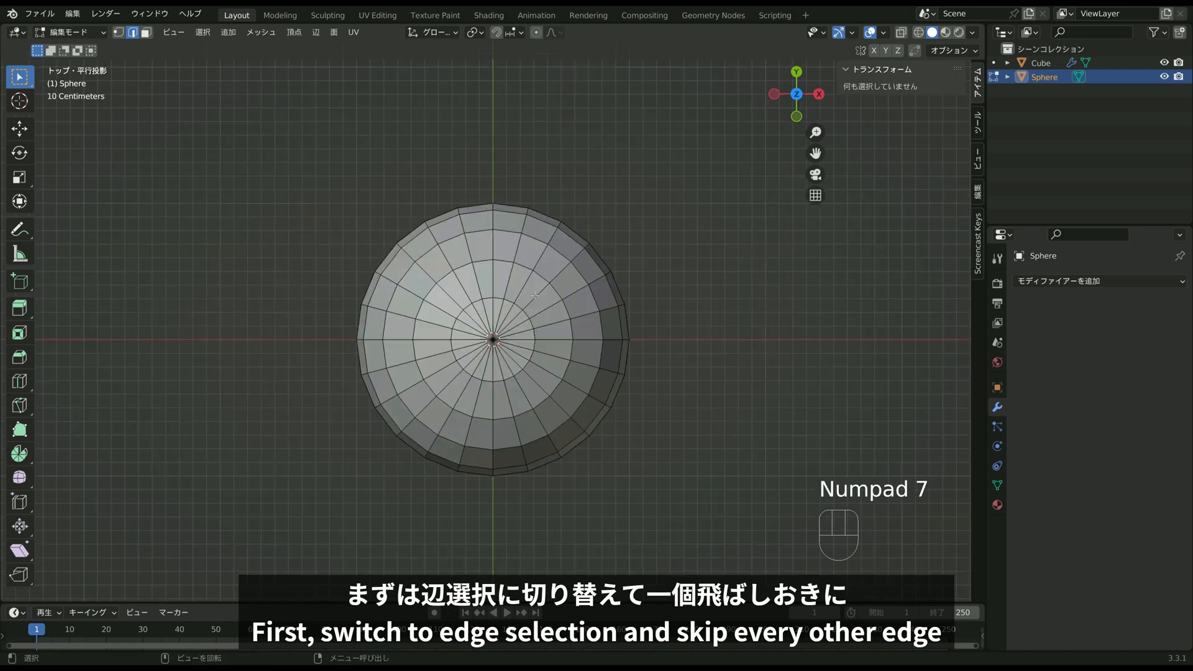
{"action": "left_click", "coordinate": [470, 369], "text": "alt"}
{"action": "left_click", "coordinate": [470, 370], "text": "alt+shift"}
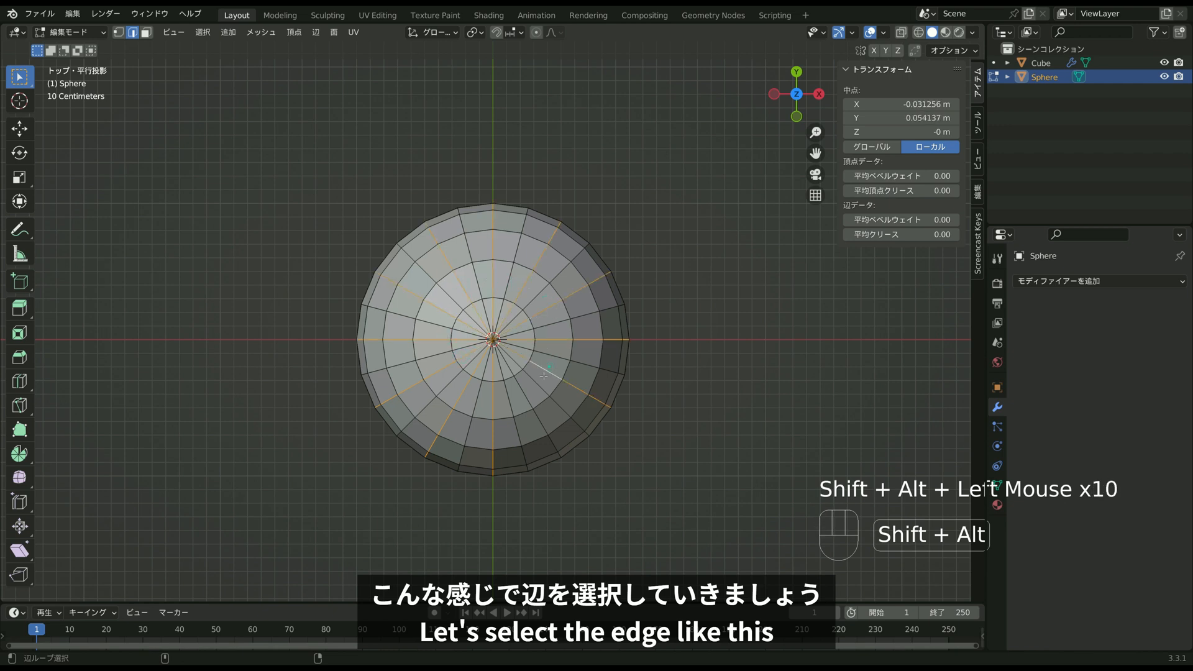
{"action": "left_click", "coordinate": [532, 392], "text": "alt+shift"}
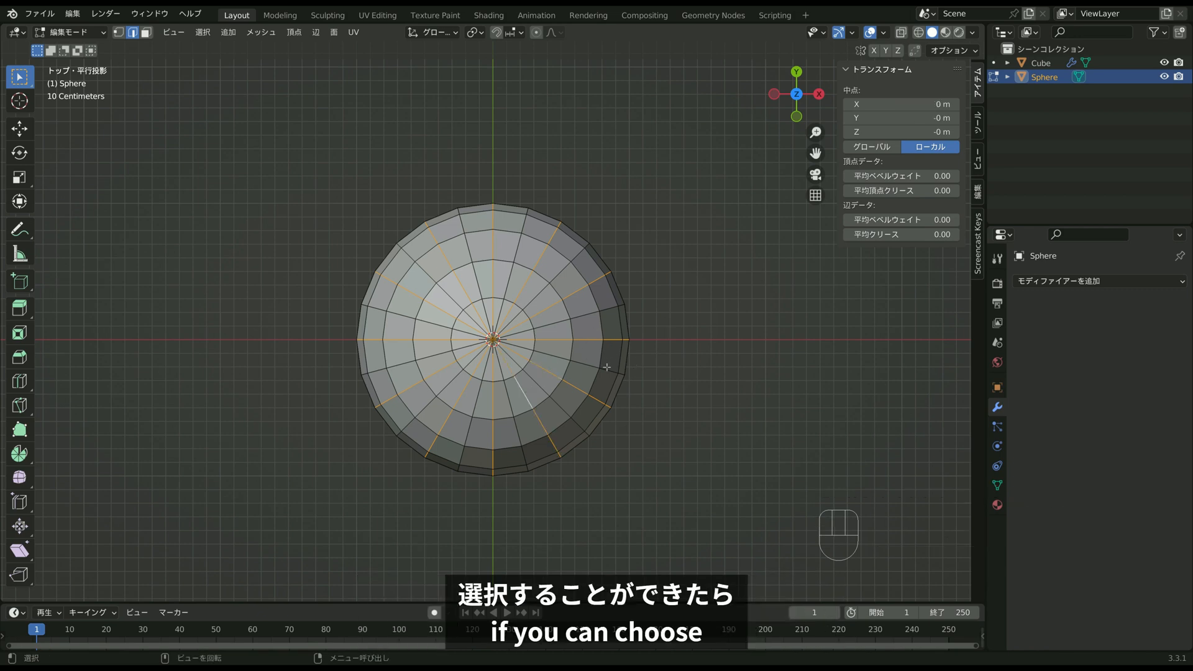
Scale the selected edge loops inward to about 0.777 in X and Y only, forming vertical grooves in the sphere.
{"action": "middle_click_drag", "start_coordinate": [606, 367], "coordinate": [739, 348]}
{"action": "key", "text": "s"}
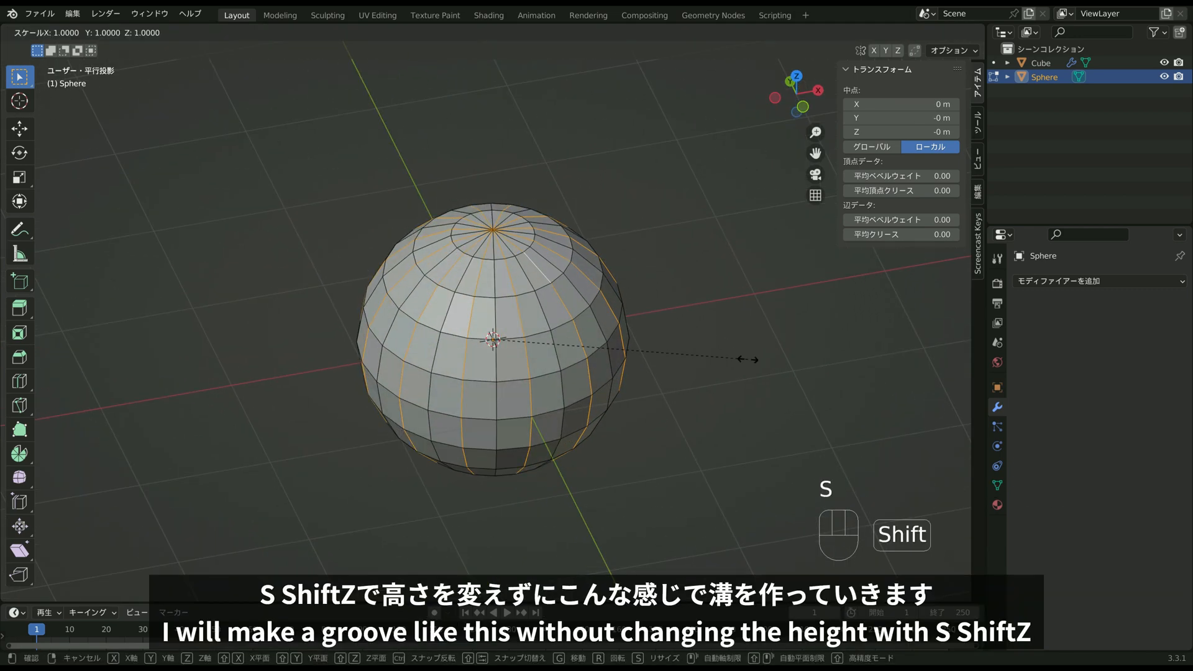
{"action": "key", "text": "shift+z"}
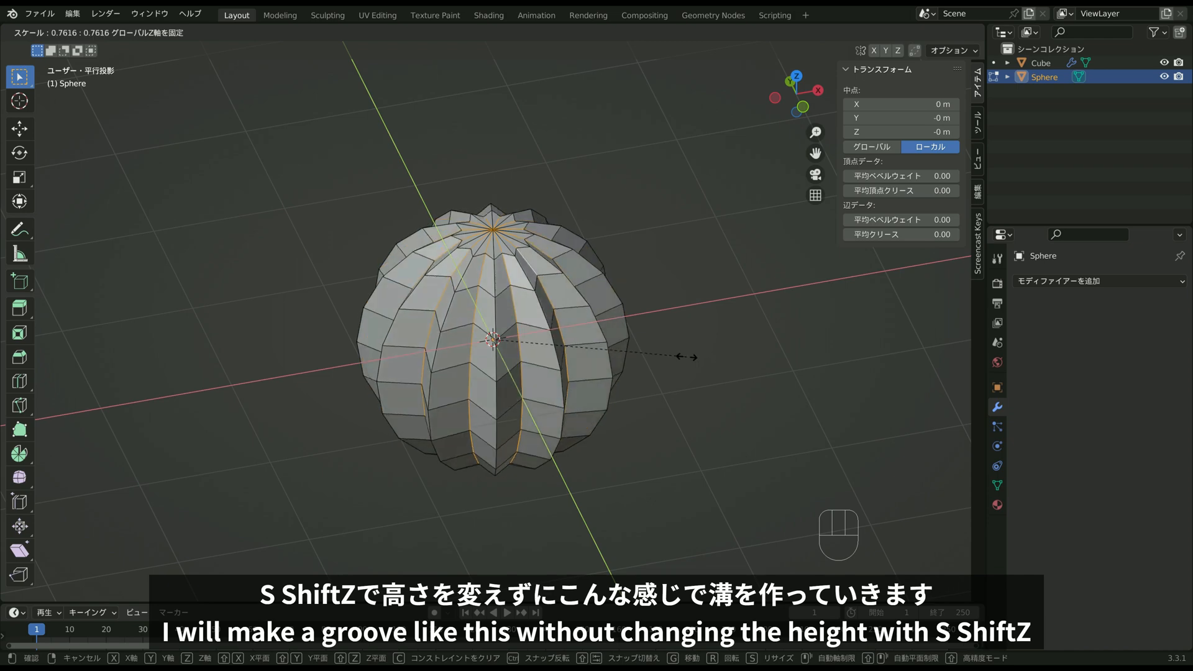
{"action": "left_click", "coordinate": [690, 356]}
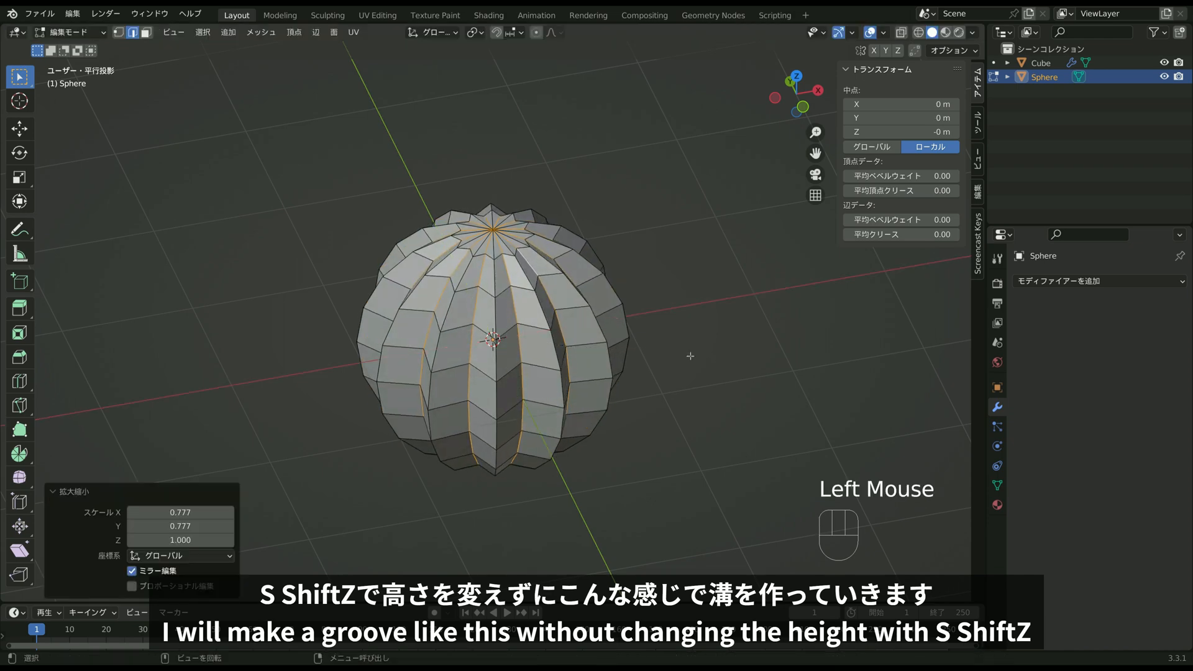
Select only the sphere's top vertex in vertex selection and enable proportional editing with Sharp falloff.
{"action": "middle_click_drag", "start_coordinate": [689, 356], "coordinate": [499, 258]}
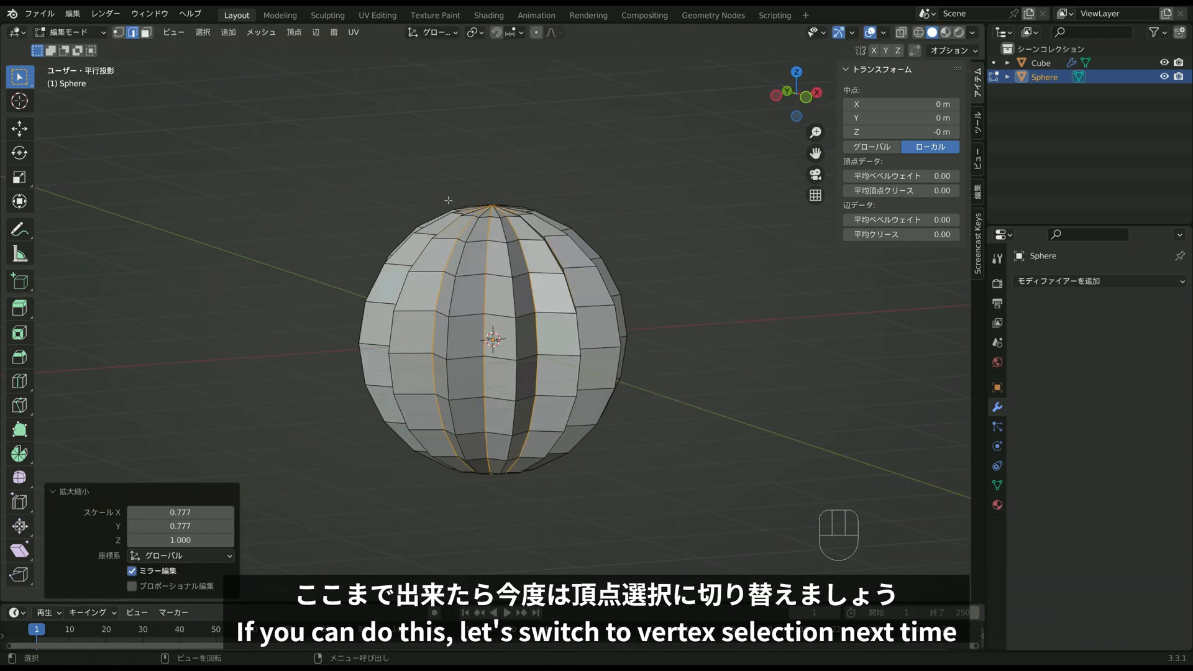
{"action": "left_click", "coordinate": [118, 33]}
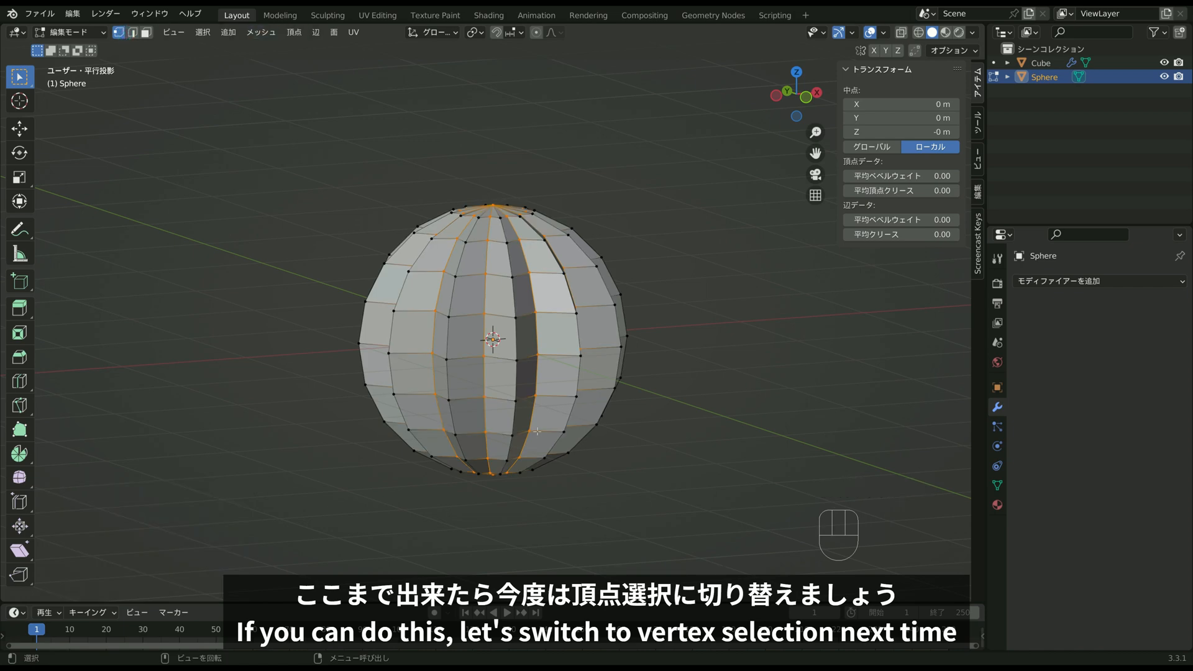
{"action": "middle_click_drag", "start_coordinate": [536, 431], "coordinate": [549, 431]}
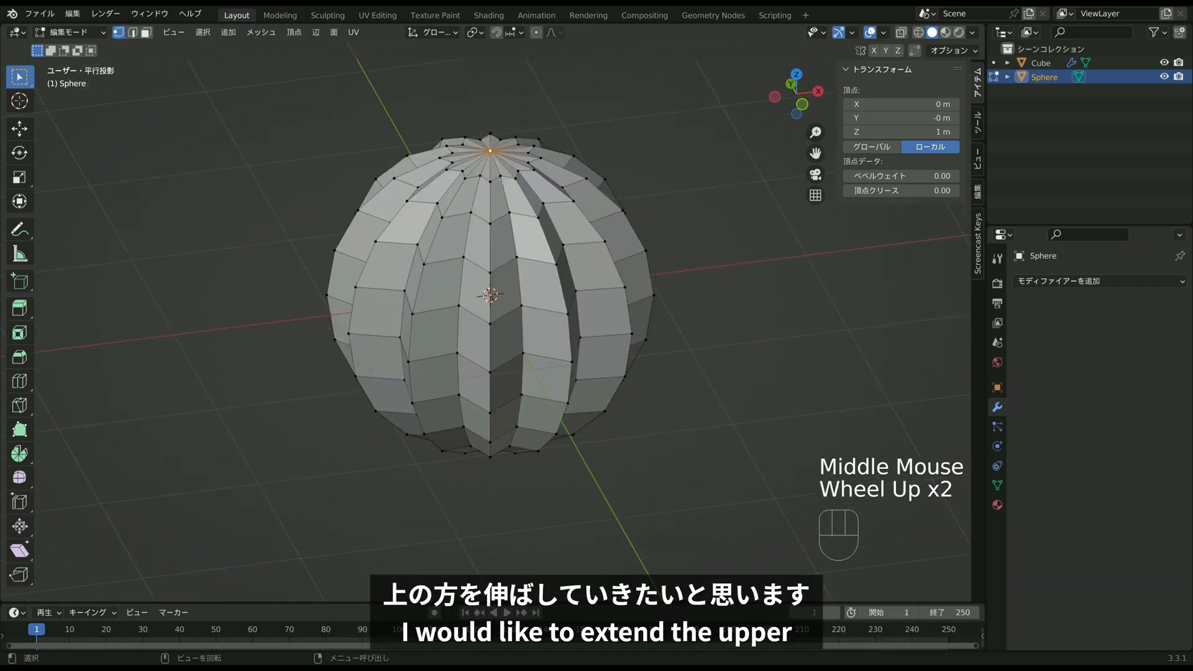
{"action": "middle_click_drag", "start_coordinate": [502, 179], "coordinate": [511, 233], "text": "shift"}
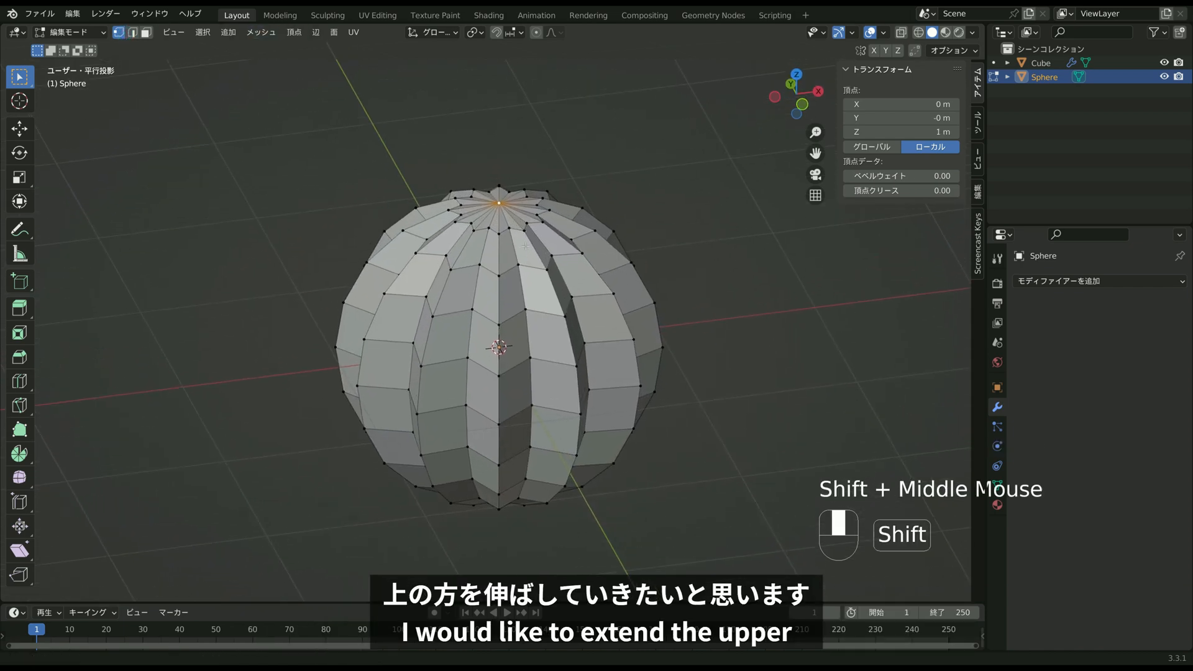
{"action": "left_click", "coordinate": [536, 32]}
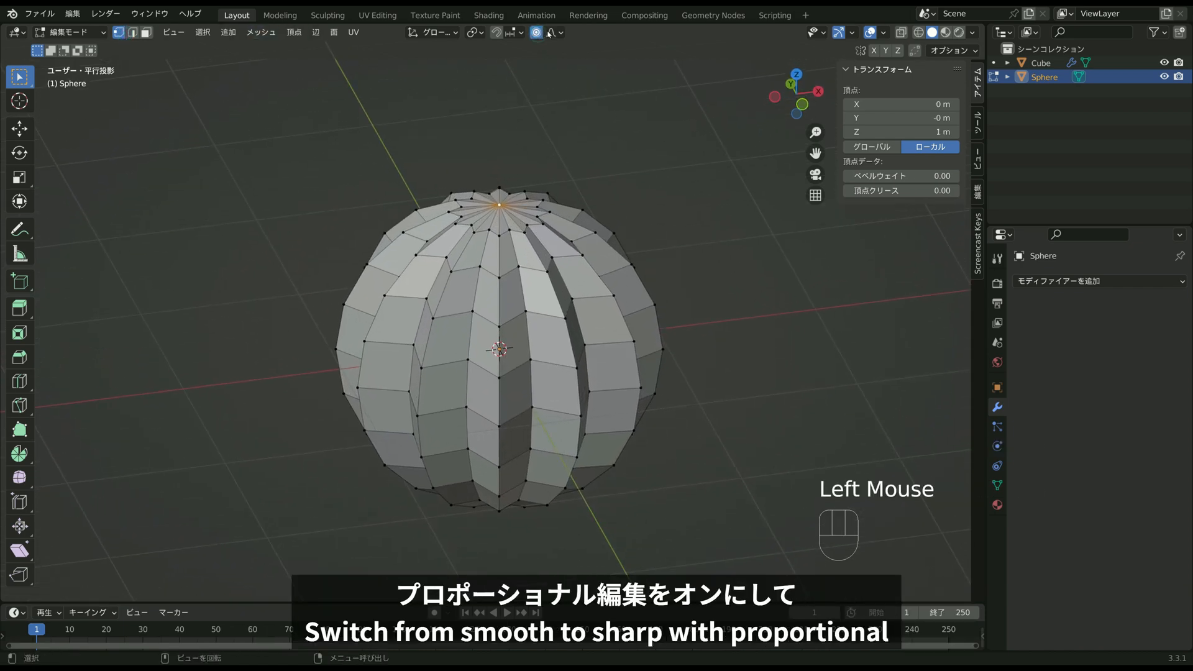
{"action": "left_click", "coordinate": [552, 32]}
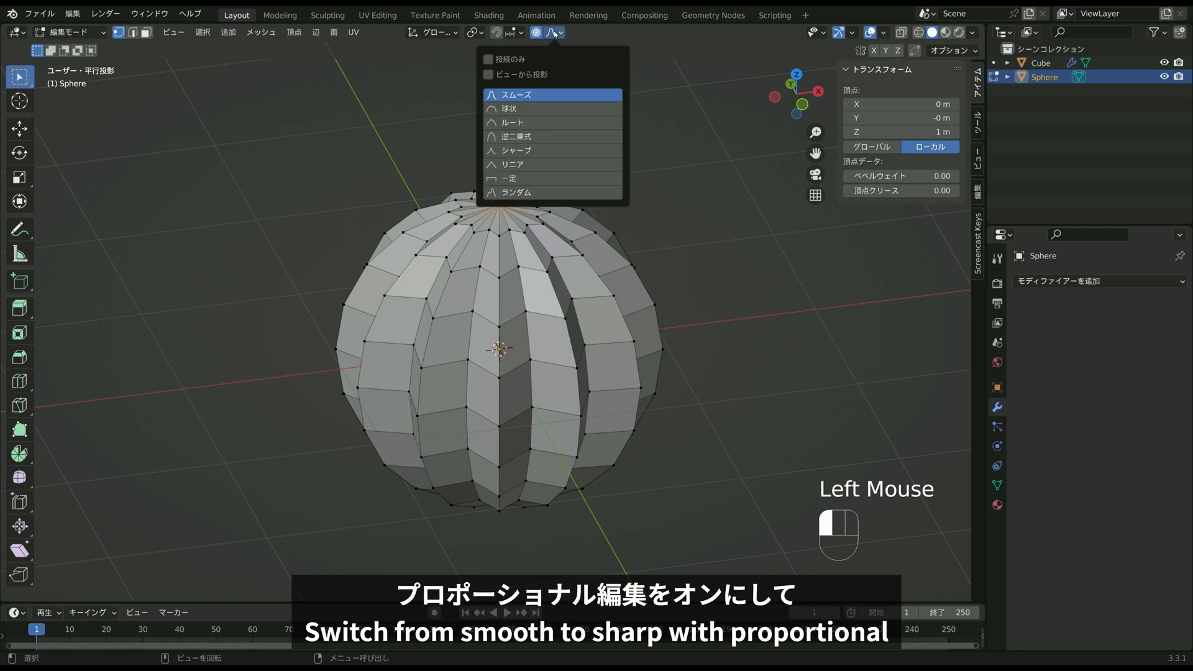
{"action": "left_click", "coordinate": [520, 151]}
Raise the top vertex about 1.26 m along Z with a proportional size of 1.772 m to form a pointed tip.
{"action": "middle_click_drag", "start_coordinate": [594, 241], "coordinate": [595, 273], "text": "shift"}
{"action": "middle_click_drag", "start_coordinate": [594, 273], "coordinate": [580, 254]}
{"action": "key", "text": "g"}
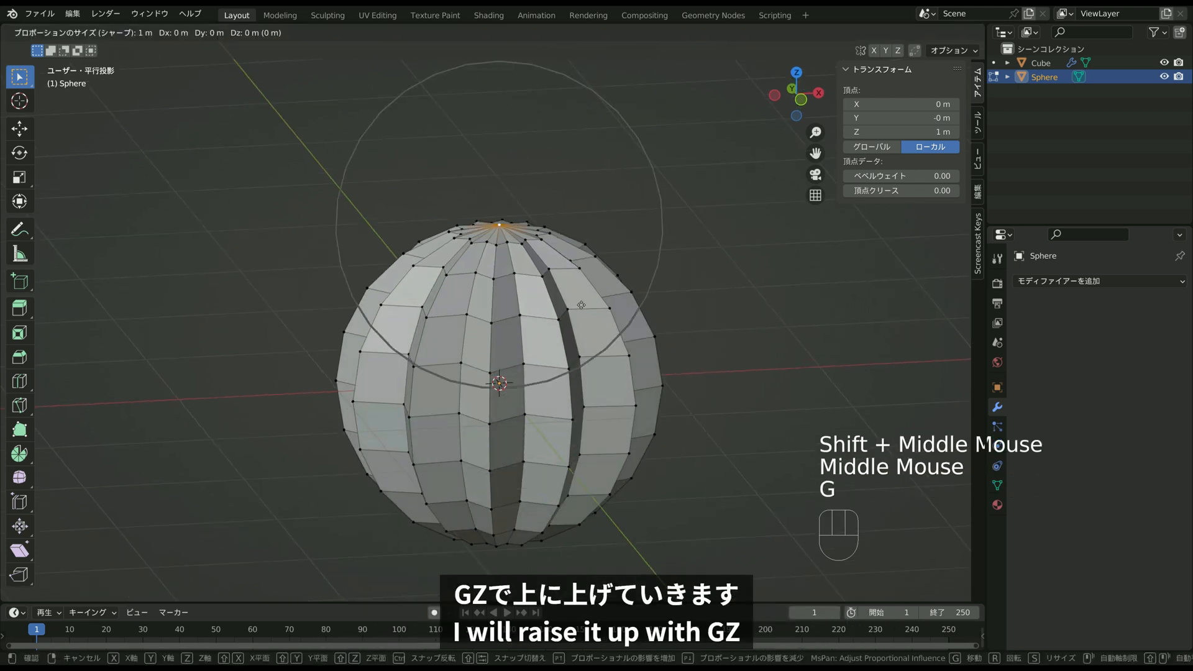
{"action": "key", "text": "z"}
{"action": "scroll", "coordinate": [573, 200], "scroll_direction": "down", "scroll_amount": 6}
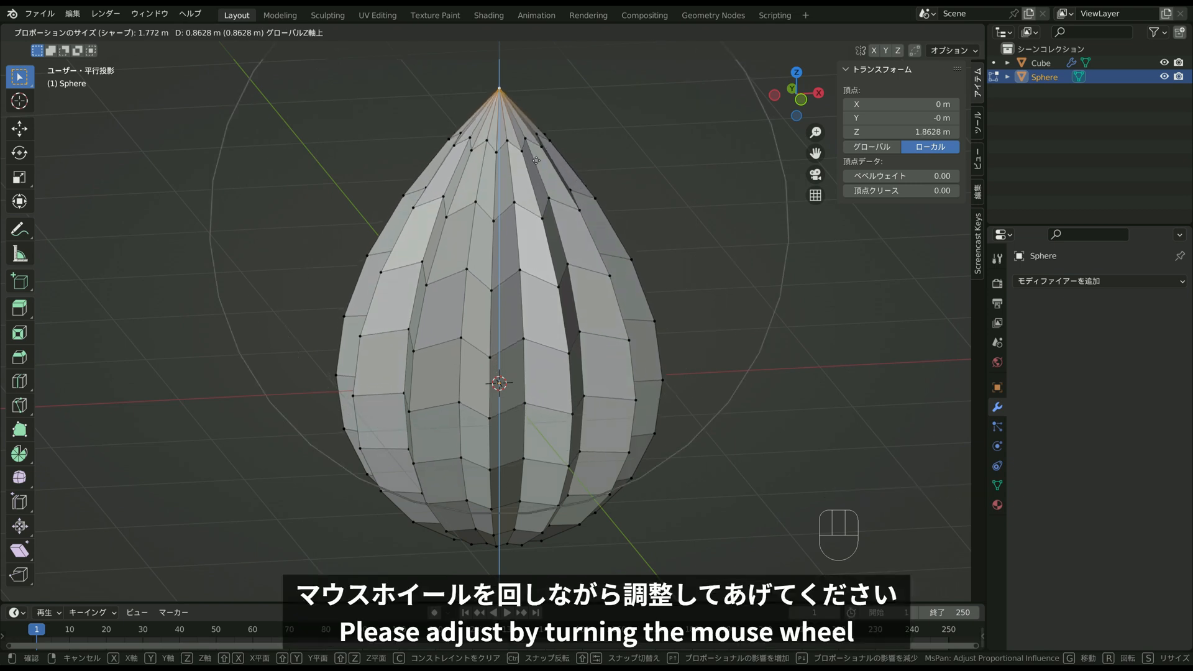
{"action": "left_click", "coordinate": [518, 107]}
{"action": "scroll", "coordinate": [547, 174], "scroll_direction": "down", "scroll_amount": 2}
{"action": "mouse_move", "coordinate": [560, 205]}
{"action": "middle_mouse_down"}
{"action": "mouse_move", "coordinate": [572, 225]}
{"action": "mouse_move", "coordinate": [560, 218]}
{"action": "middle_mouse_up"}
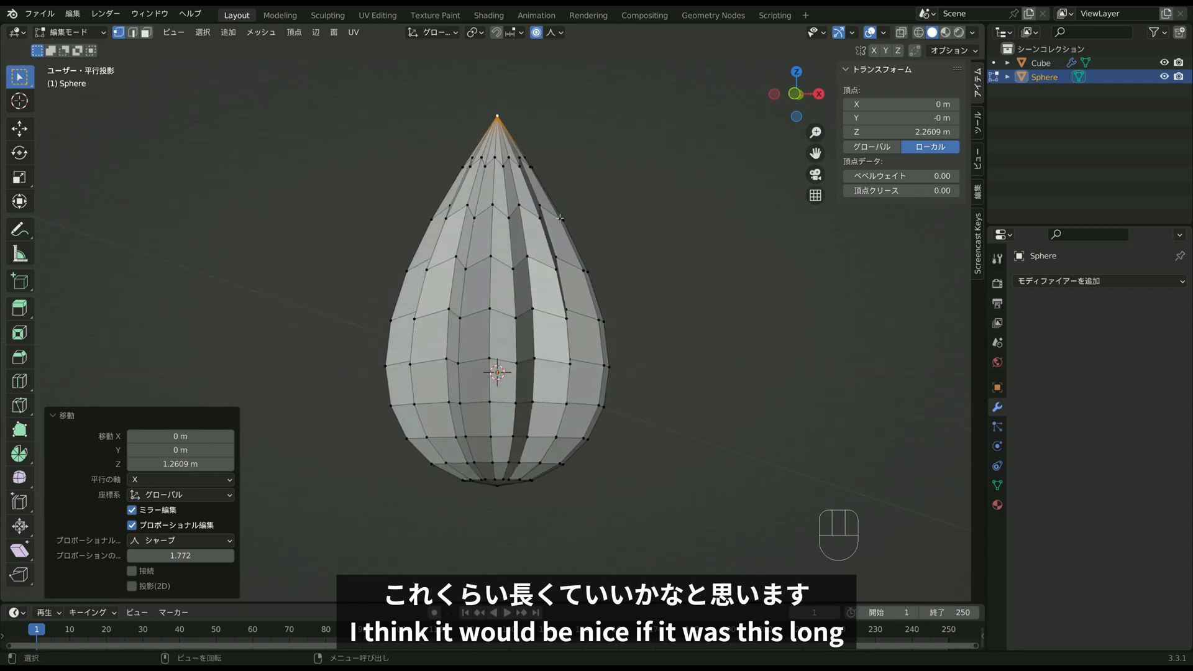
Select the bottom vertex of the cream shape and set the proportional editing falloff to Smooth.
{"action": "middle_click_drag", "start_coordinate": [574, 477], "coordinate": [560, 411]}
{"action": "left_click", "coordinate": [502, 450]}
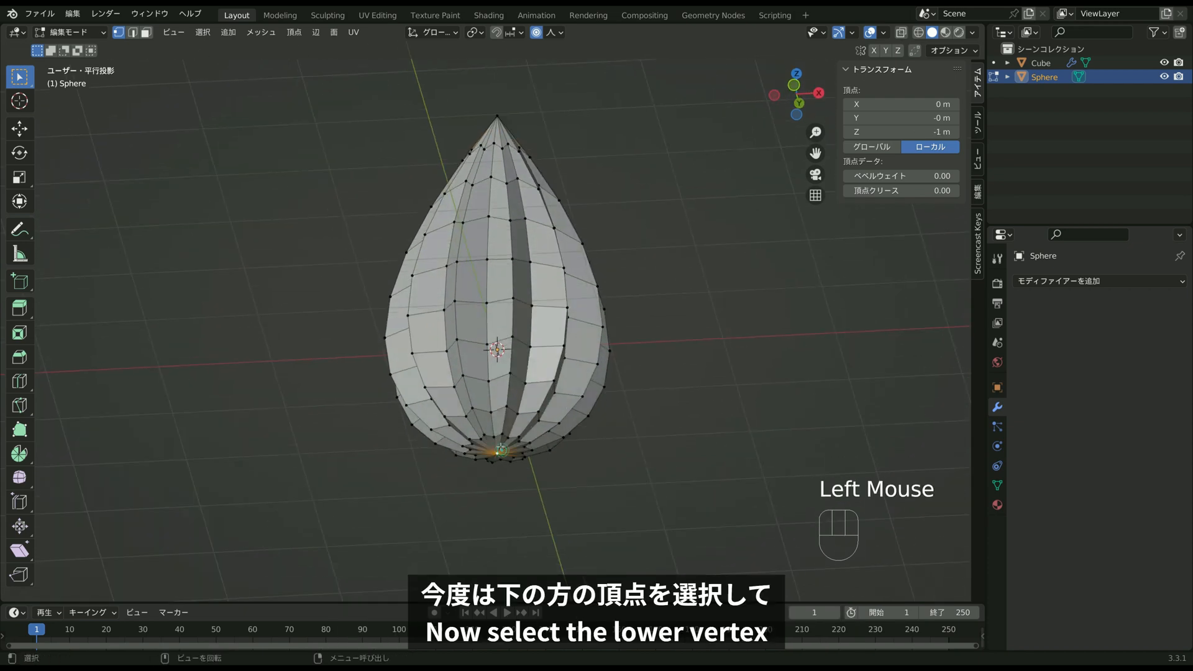
{"action": "middle_click_drag", "start_coordinate": [502, 450], "coordinate": [560, 145]}
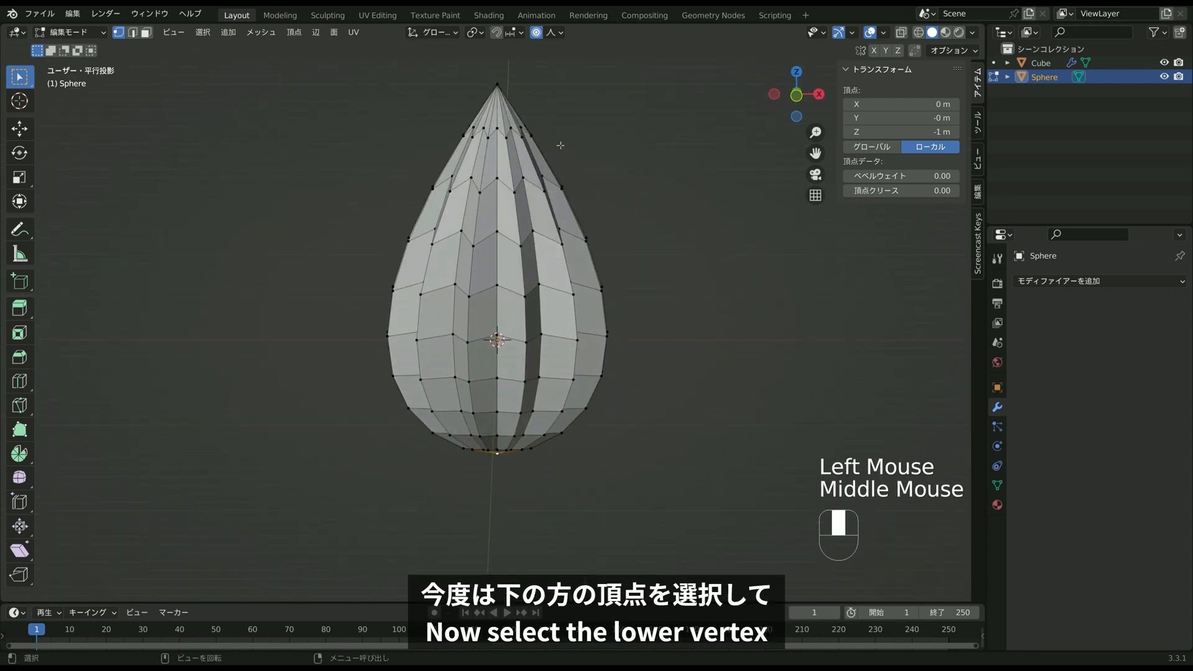
{"action": "left_click", "coordinate": [553, 33]}
{"action": "left_click", "coordinate": [548, 97]}
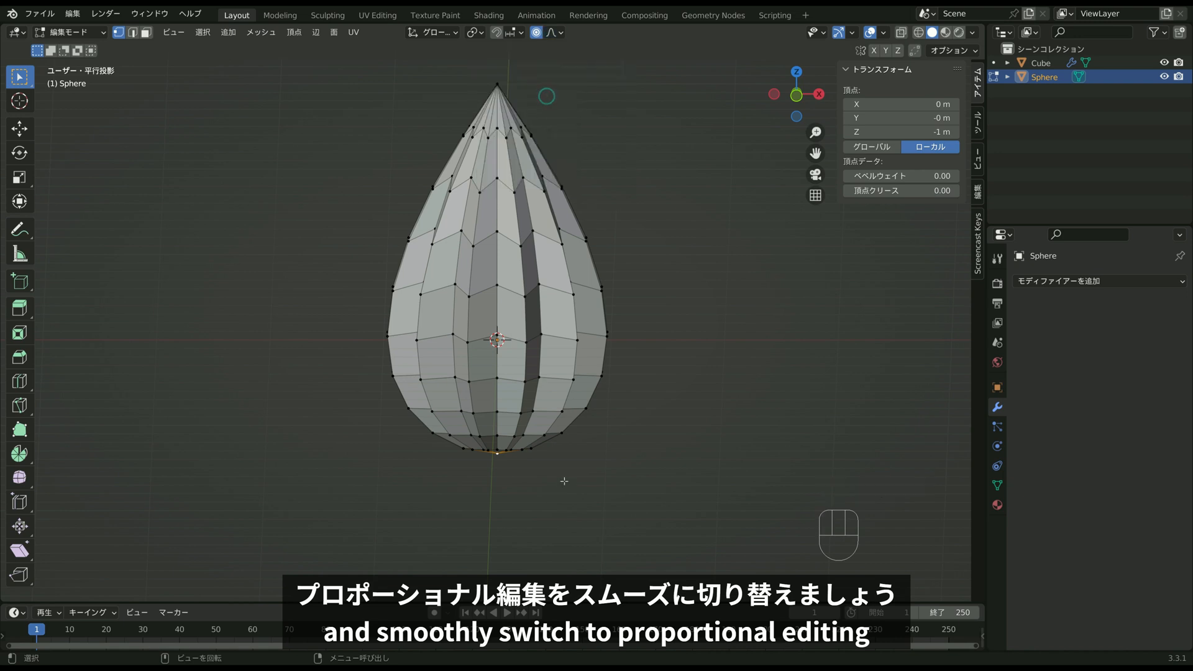
Raise the bottom vertex about 0.3 m along Z with a reduced proportional size to flatten and slightly dent the base.
{"action": "key", "text": "g"}
{"action": "key", "text": "z"}
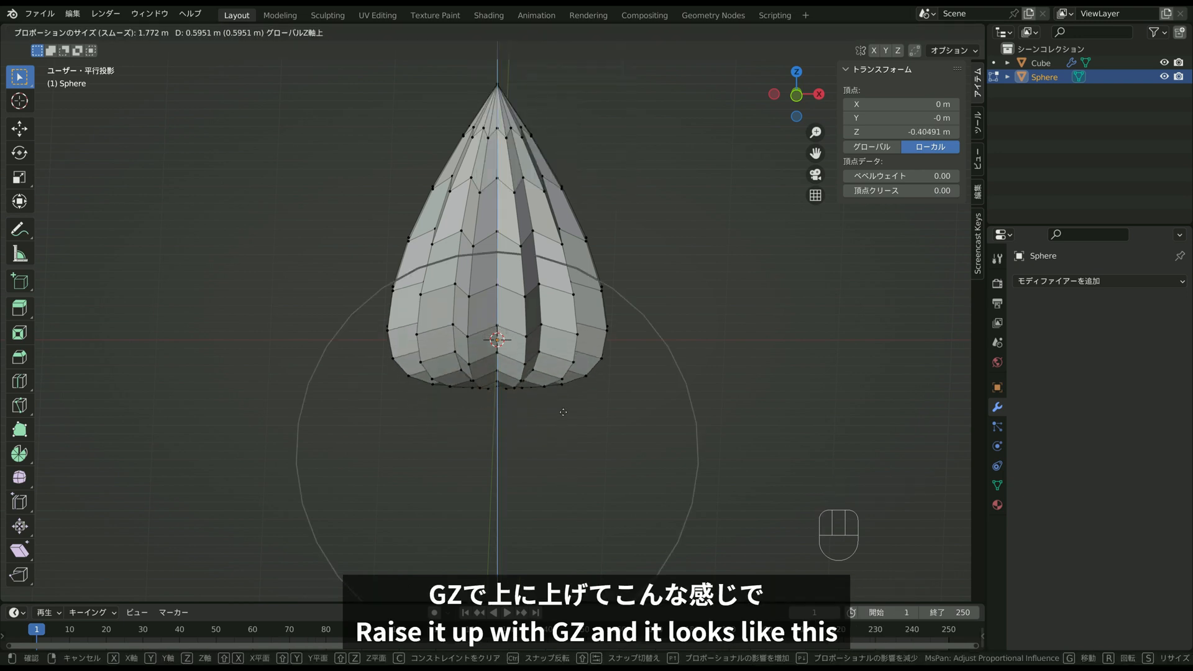
{"action": "scroll", "coordinate": [559, 438], "scroll_direction": "up", "scroll_amount": 1}
{"action": "scroll", "coordinate": [558, 441], "scroll_direction": "up", "scroll_amount": 1}
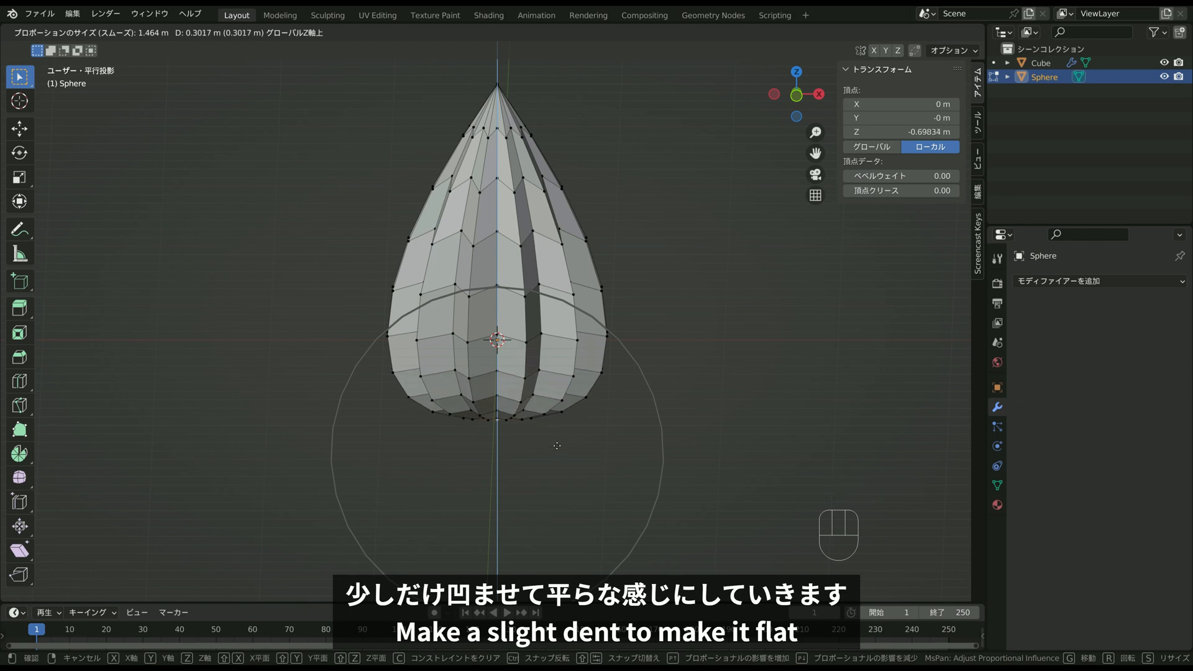
{"action": "scroll", "coordinate": [557, 446], "scroll_direction": "down", "scroll_amount": 1}
{"action": "left_click", "coordinate": [557, 449]}
{"action": "middle_click_drag", "start_coordinate": [557, 447], "coordinate": [540, 423]}
Return to Object Mode, add a Subdivision Surface modifier to the cream and apply smooth shading.
{"action": "key", "text": "Tab"}
{"action": "left_click", "coordinate": [1067, 282]}
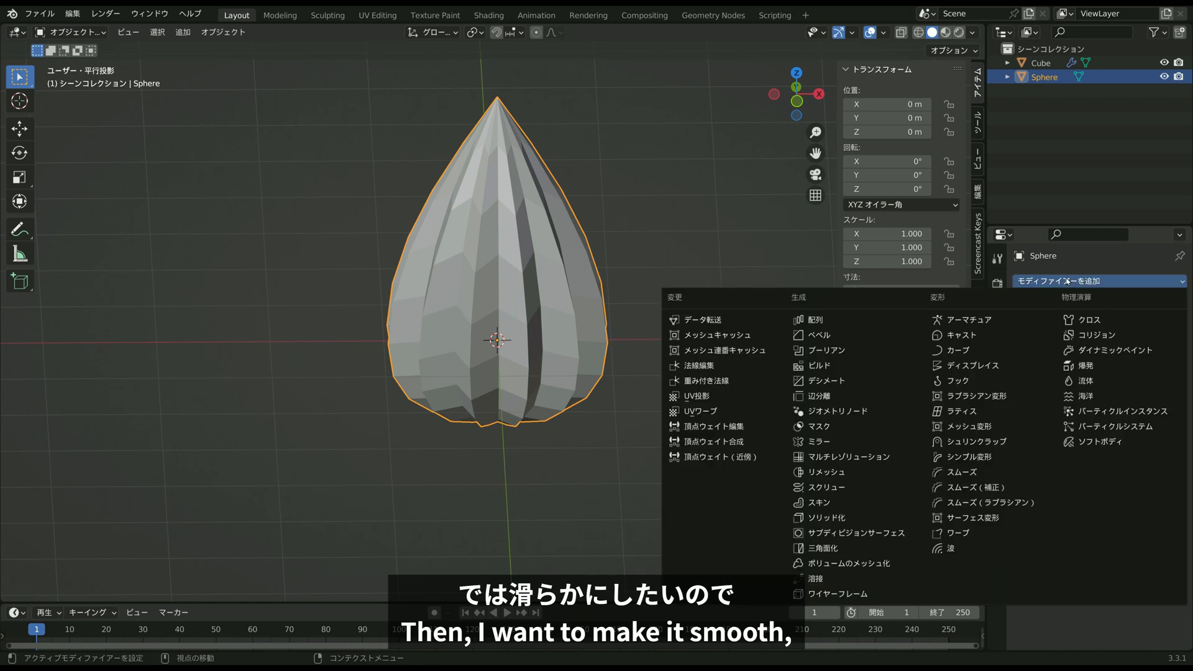
{"action": "left_click", "coordinate": [850, 532]}
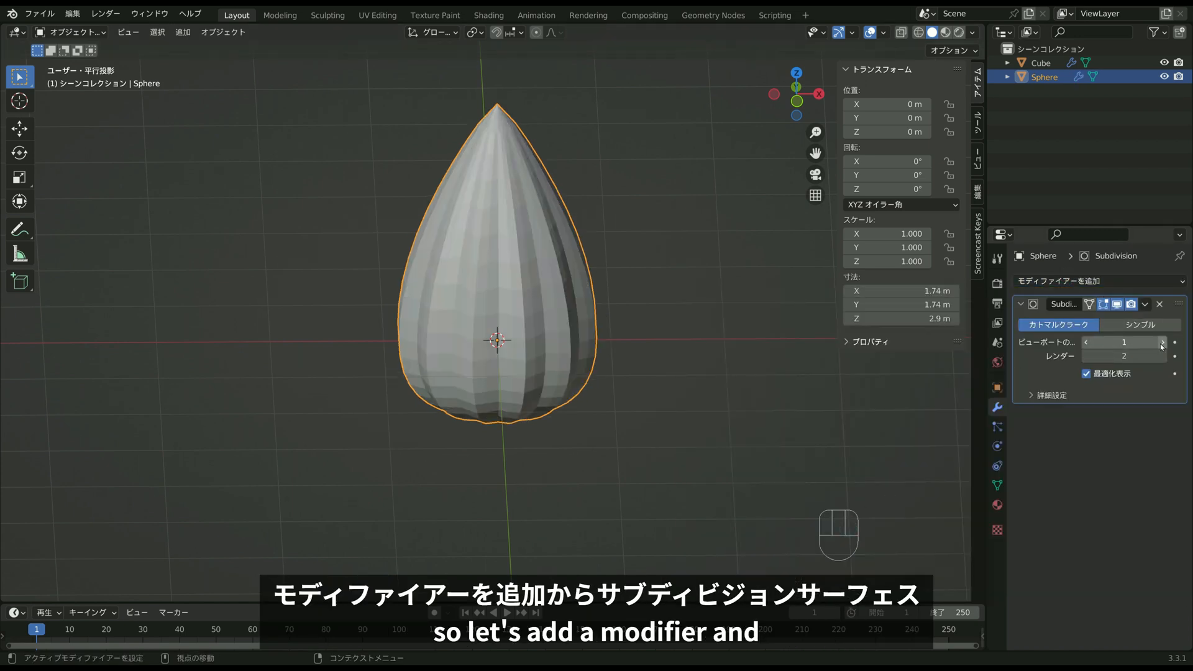
{"action": "right_click", "coordinate": [524, 166]}
{"action": "left_click", "coordinate": [512, 166]}
Scale the cream down in front view to about 0.013 so that it fits the cake slice.
{"action": "middle_click_drag", "start_coordinate": [537, 243], "coordinate": [589, 258]}
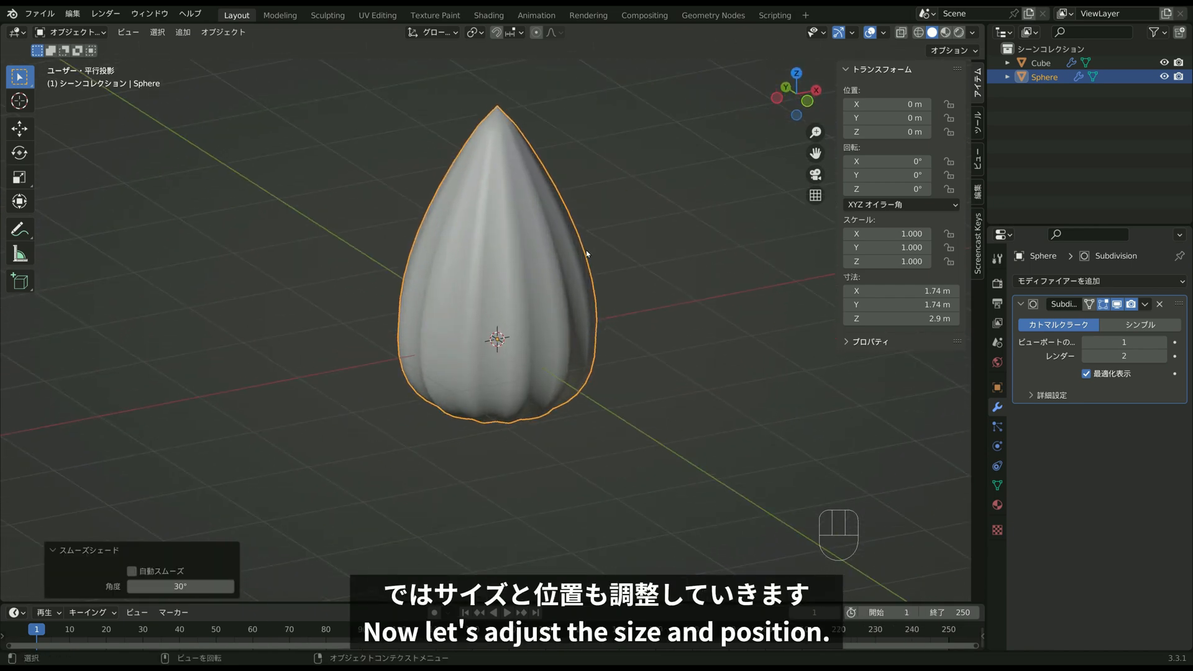
{"action": "key", "text": "KP_1"}
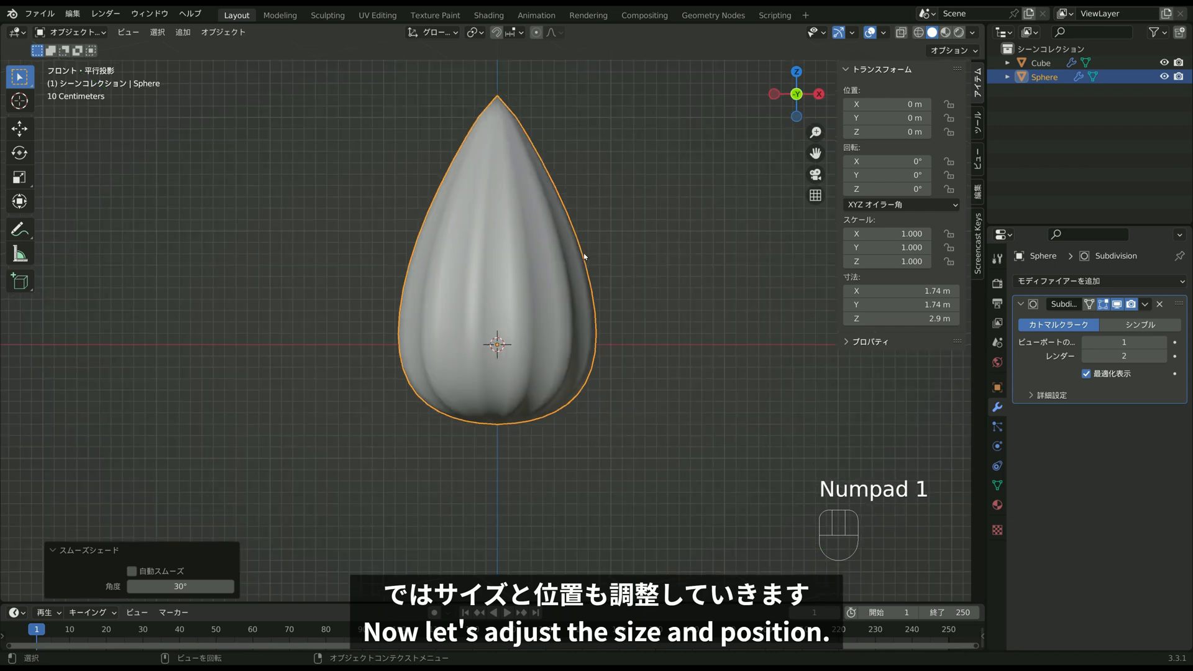
{"action": "key", "text": "s"}
{"action": "left_click", "coordinate": [506, 336]}
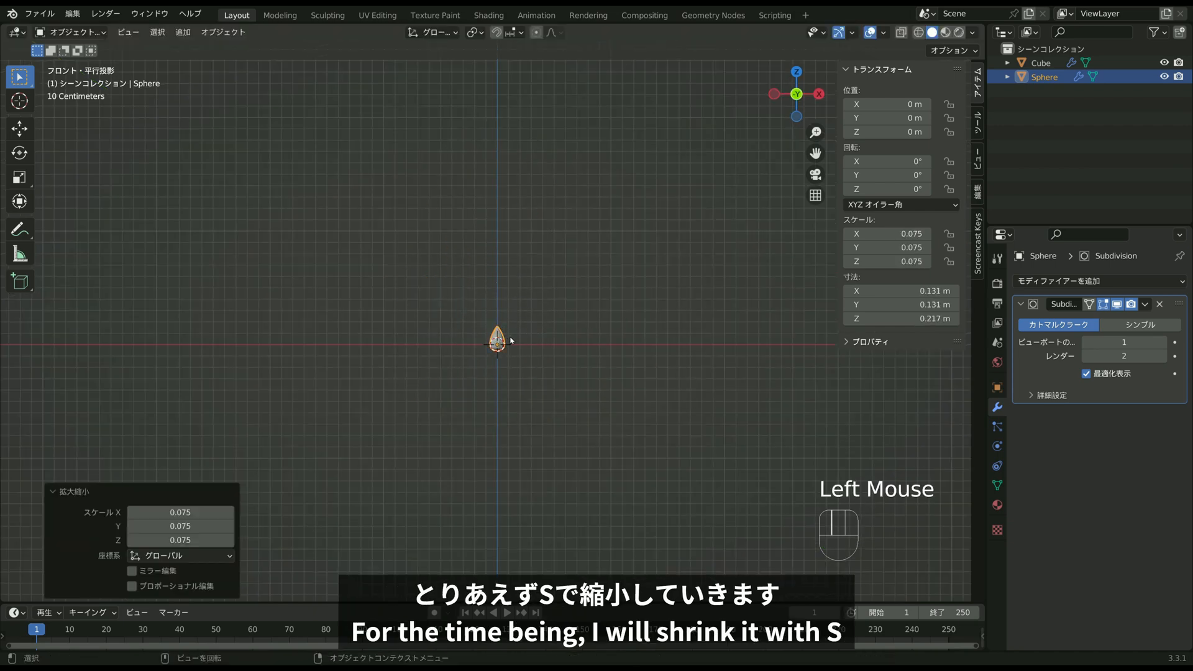
{"action": "scroll", "coordinate": [512, 343], "scroll_direction": "up", "scroll_amount": 3}
{"action": "scroll", "coordinate": [512, 343], "scroll_direction": "up", "scroll_amount": 1}
{"action": "middle_click_drag", "start_coordinate": [512, 342], "coordinate": [559, 248], "text": "shift"}
{"action": "scroll", "coordinate": [617, 355], "scroll_direction": "up", "scroll_amount": 2}
{"action": "key", "text": "s"}
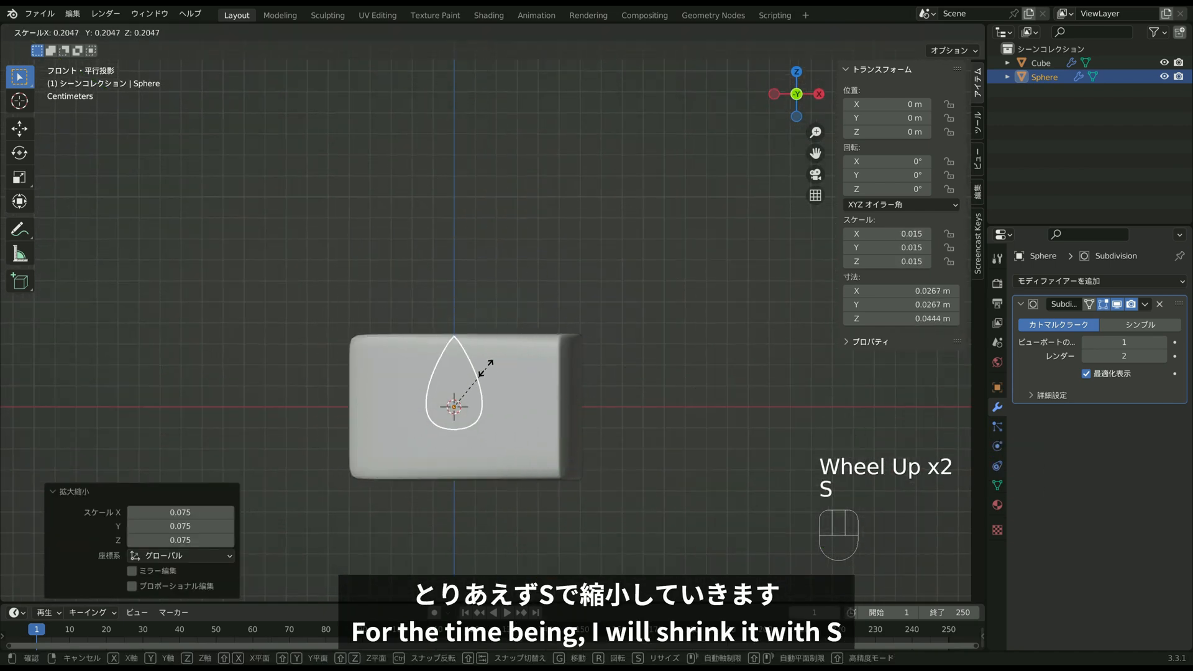
{"action": "left_click", "coordinate": [482, 378]}
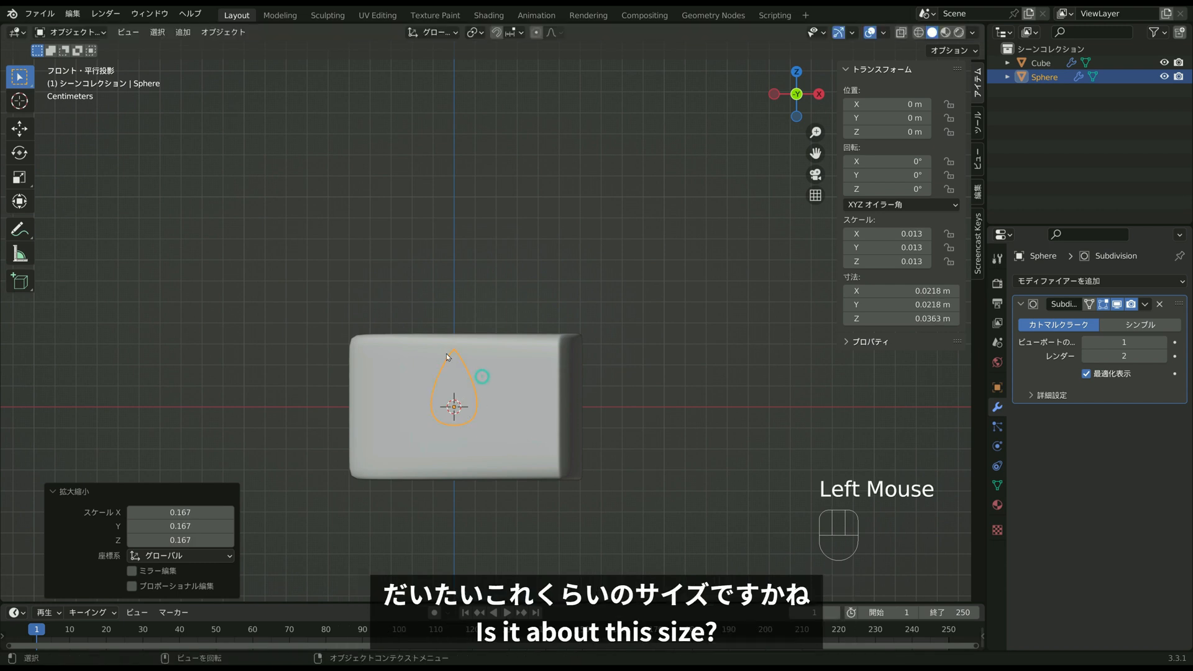
Tip the cream onto its side toward the slice's point and move it above the cake, about X -0.012 m, Z 0.053 m.
{"action": "key", "text": "r"}
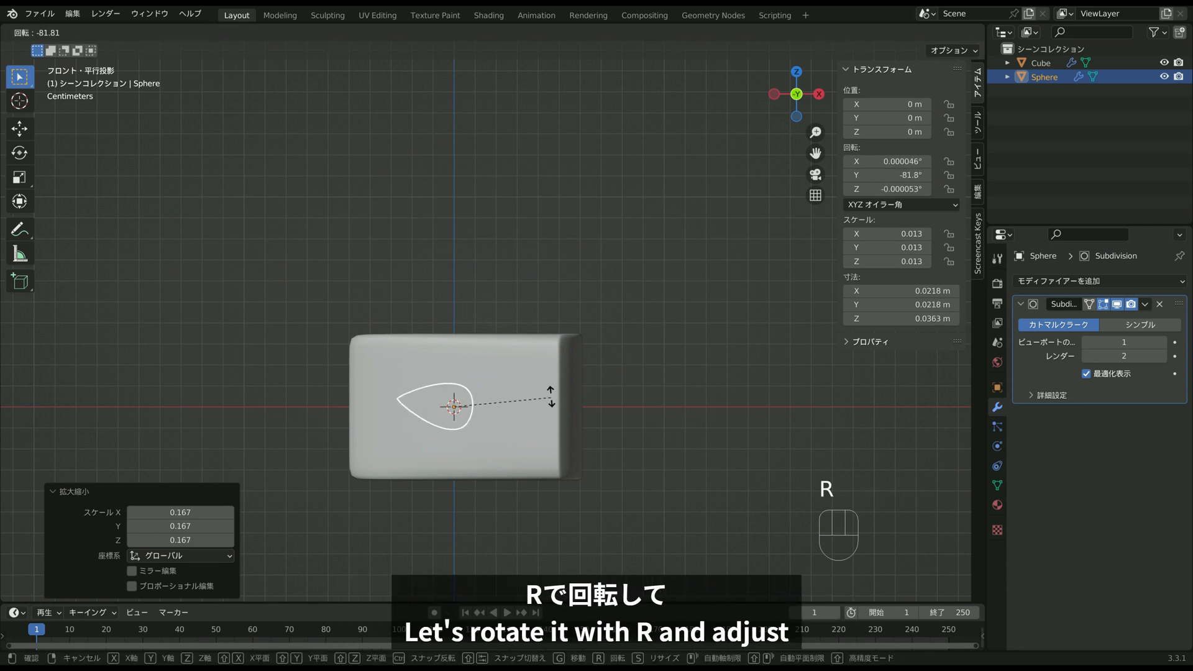
{"action": "left_click", "coordinate": [523, 359]}
{"action": "key", "text": "g"}
{"action": "left_click", "coordinate": [519, 275]}
Adjust the cream's Y rotation to about -100° and lower it onto the cake's top at about X -0.010 m, Z 0.041 m.
{"action": "key", "text": "r"}
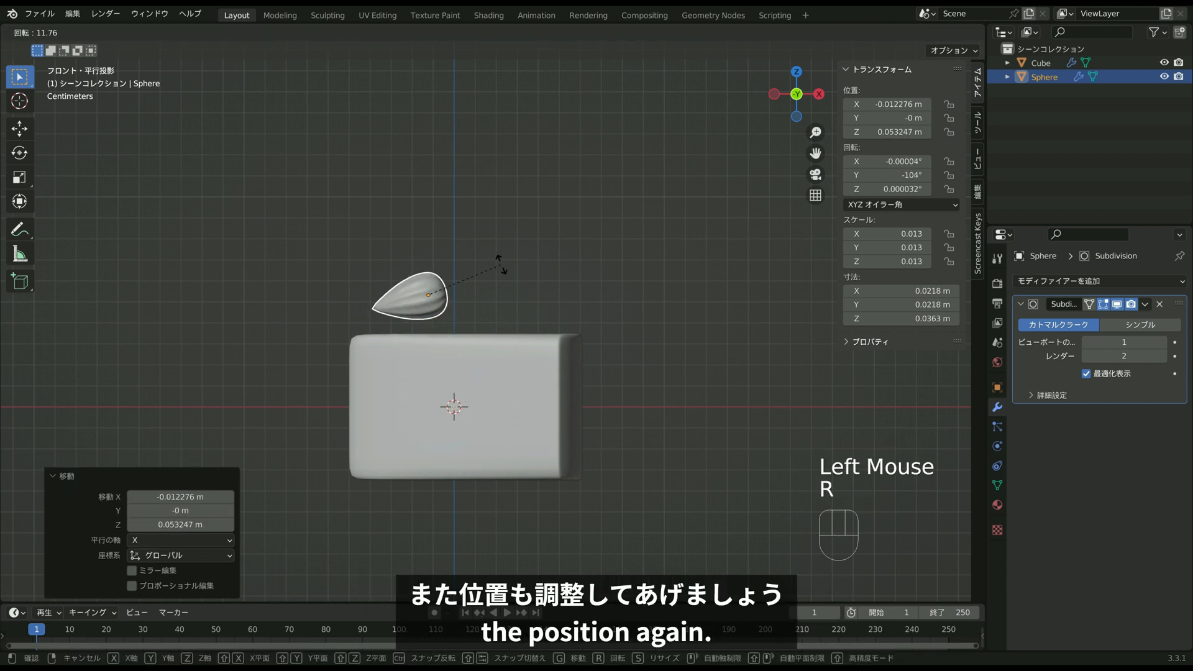
{"action": "left_click", "coordinate": [500, 264]}
{"action": "key", "text": "g"}
{"action": "left_click", "coordinate": [506, 290]}
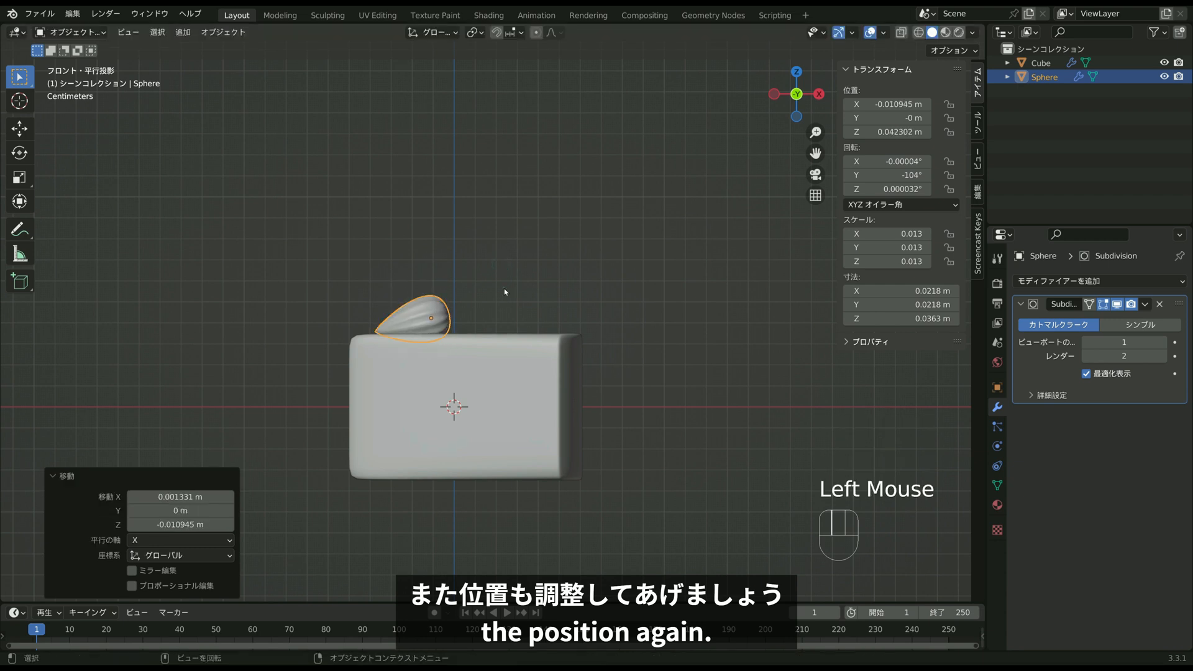
{"action": "key", "text": "r"}
{"action": "left_click", "coordinate": [505, 293]}
{"action": "key", "text": "g"}
{"action": "left_click", "coordinate": [505, 297]}
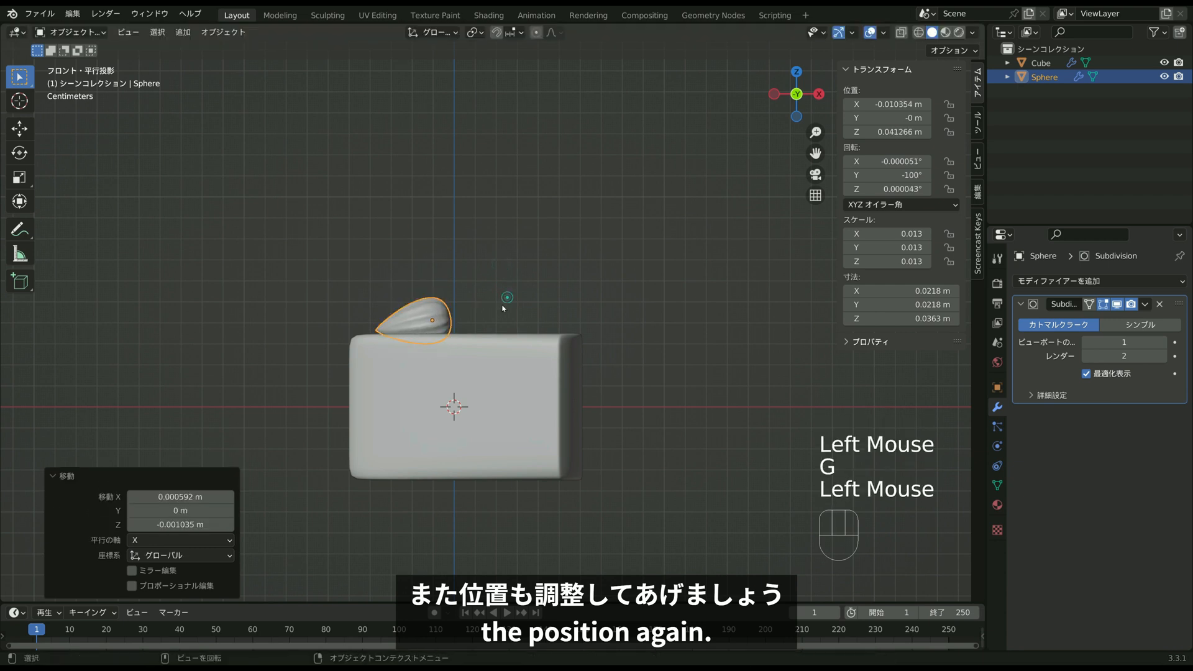
{"action": "middle_click_drag", "start_coordinate": [505, 298], "coordinate": [498, 337]}
{"action": "key", "text": "KP_7"}
{"action": "scroll", "coordinate": [497, 329], "scroll_direction": "up", "scroll_amount": 3}
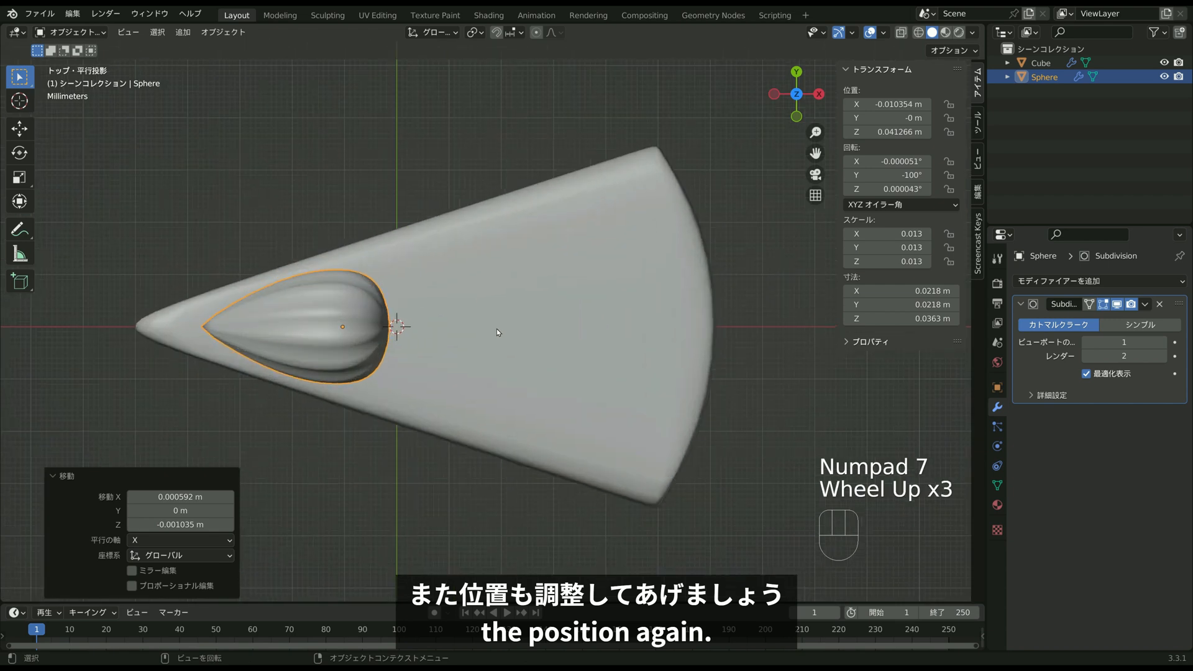
In top view, shift the cream along X to about -0.008 m, away from the slice's point.
{"action": "key", "text": "g"}
{"action": "key", "text": "x"}
{"action": "left_click", "coordinate": [510, 329]}
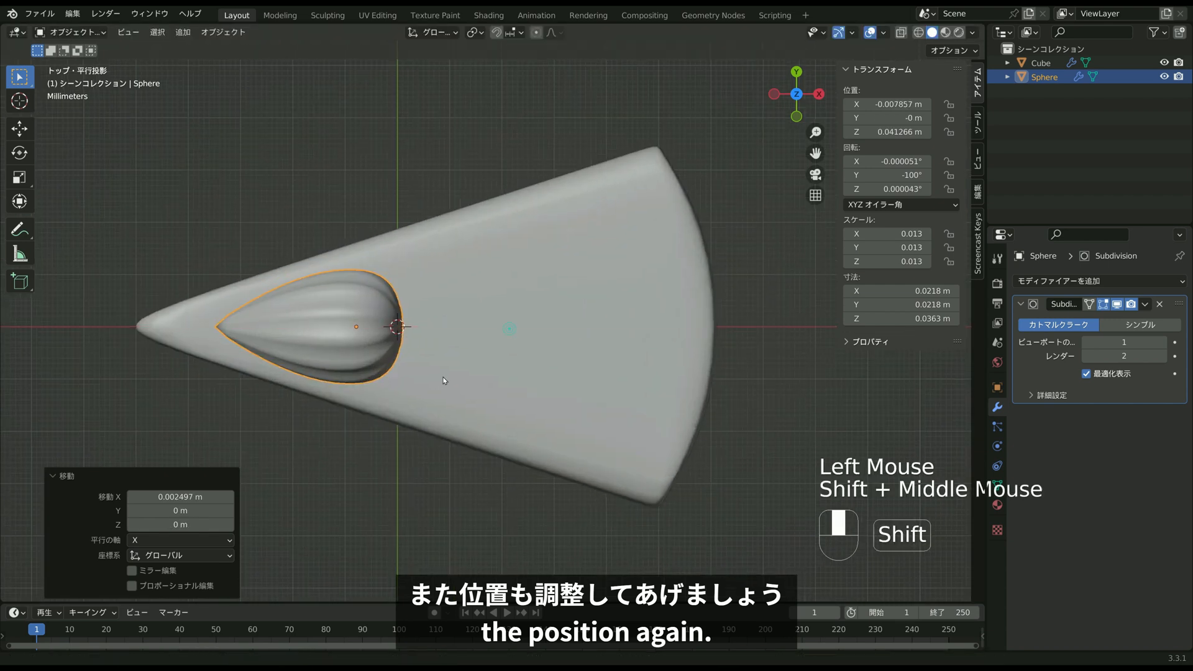
{"action": "middle_click_drag", "start_coordinate": [509, 329], "coordinate": [630, 188], "text": "shift"}
{"action": "scroll", "coordinate": [497, 223], "scroll_direction": "down", "scroll_amount": 2}
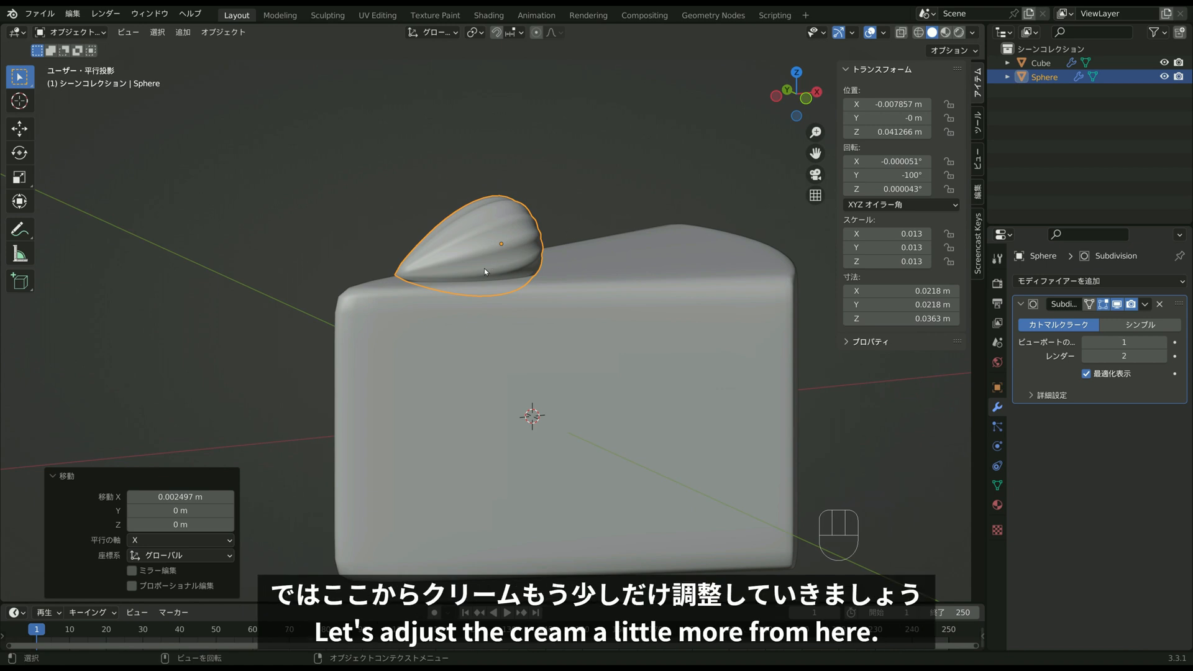
Apply the cream's scale so that it is 1 on all three axes.
{"action": "middle_click_drag", "start_coordinate": [485, 271], "coordinate": [546, 258]}
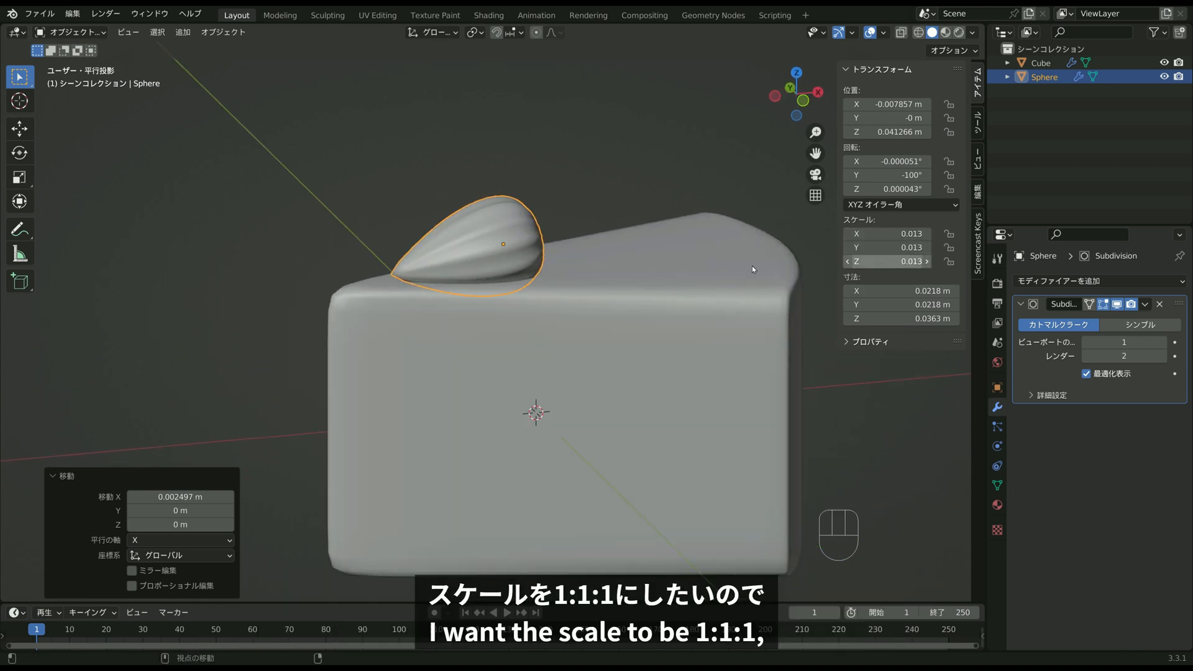
{"action": "key", "text": "ctrl+a"}
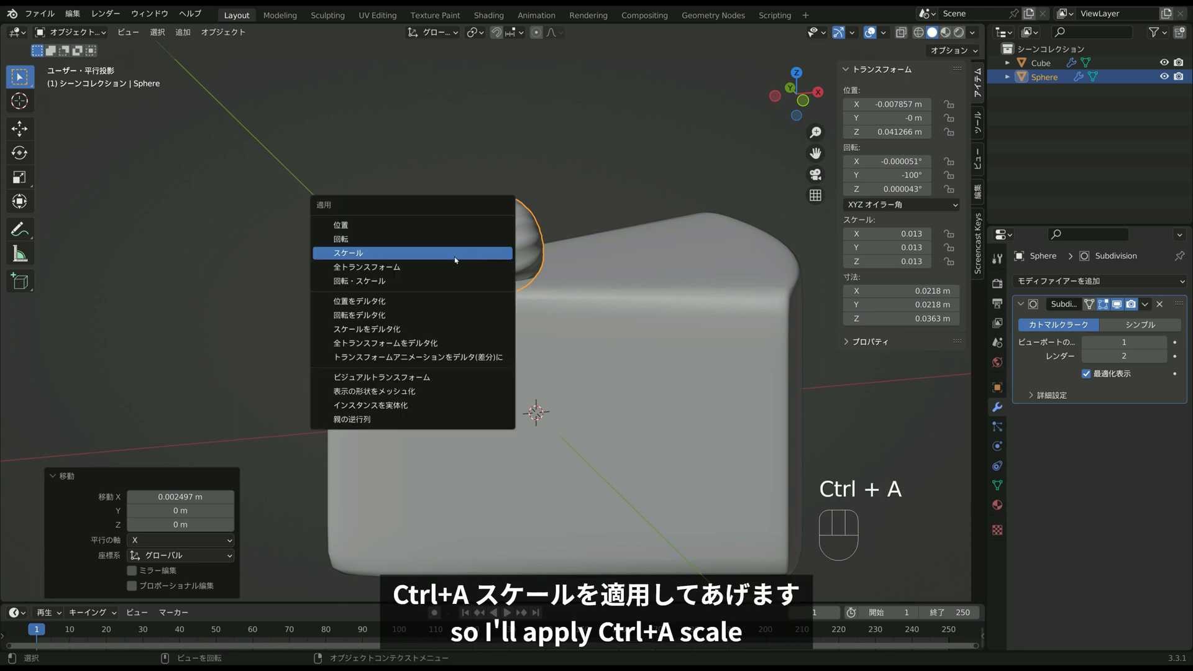
{"action": "left_click", "coordinate": [427, 260]}
{"action": "scroll", "coordinate": [484, 250], "scroll_direction": "up", "scroll_amount": 1}
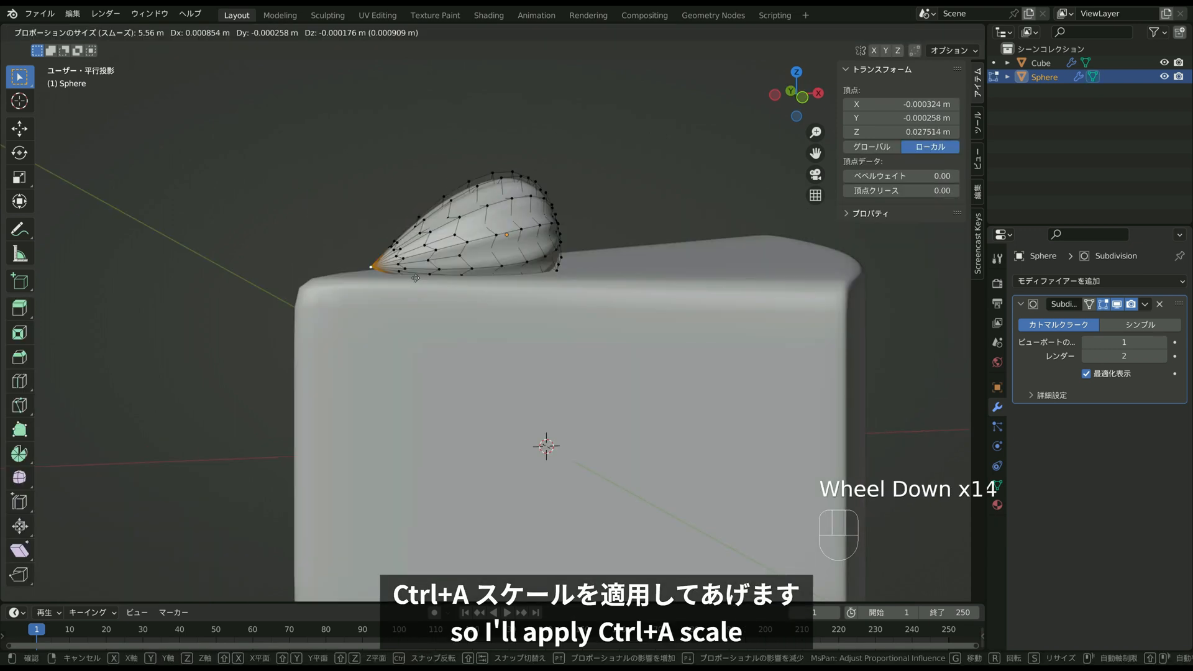
Change the proportional editing falloff to Sharp and raise the cream's tip along Z with an influence radius of about 0.027 m.
{"action": "right_click", "coordinate": [415, 277]}
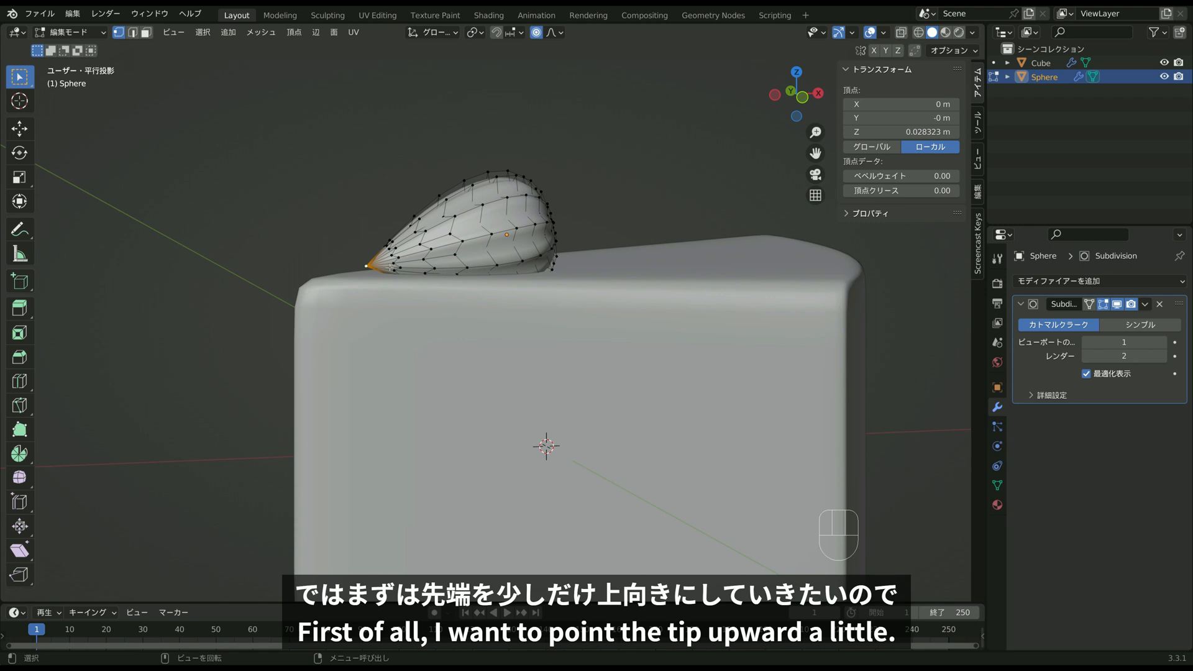
{"action": "middle_click_drag", "start_coordinate": [390, 267], "coordinate": [380, 247]}
{"action": "middle_click_drag", "start_coordinate": [420, 194], "coordinate": [515, 77]}
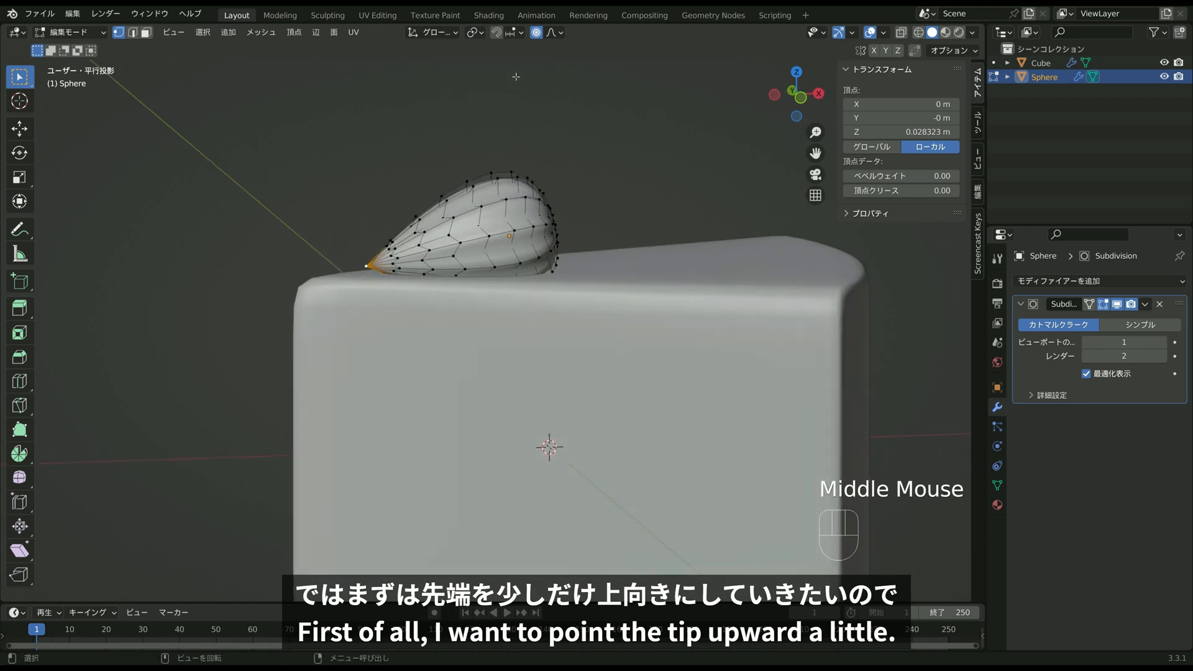
{"action": "left_click", "coordinate": [555, 33]}
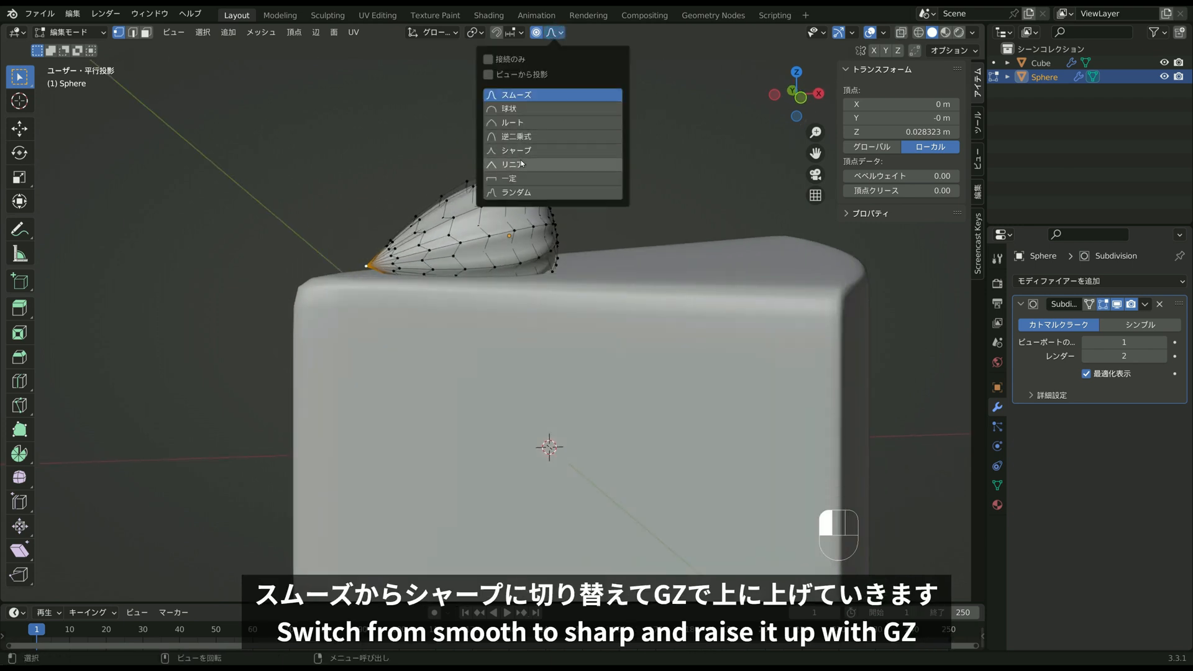
{"action": "left_click", "coordinate": [523, 152]}
{"action": "key", "text": "g"}
{"action": "key", "text": "z"}
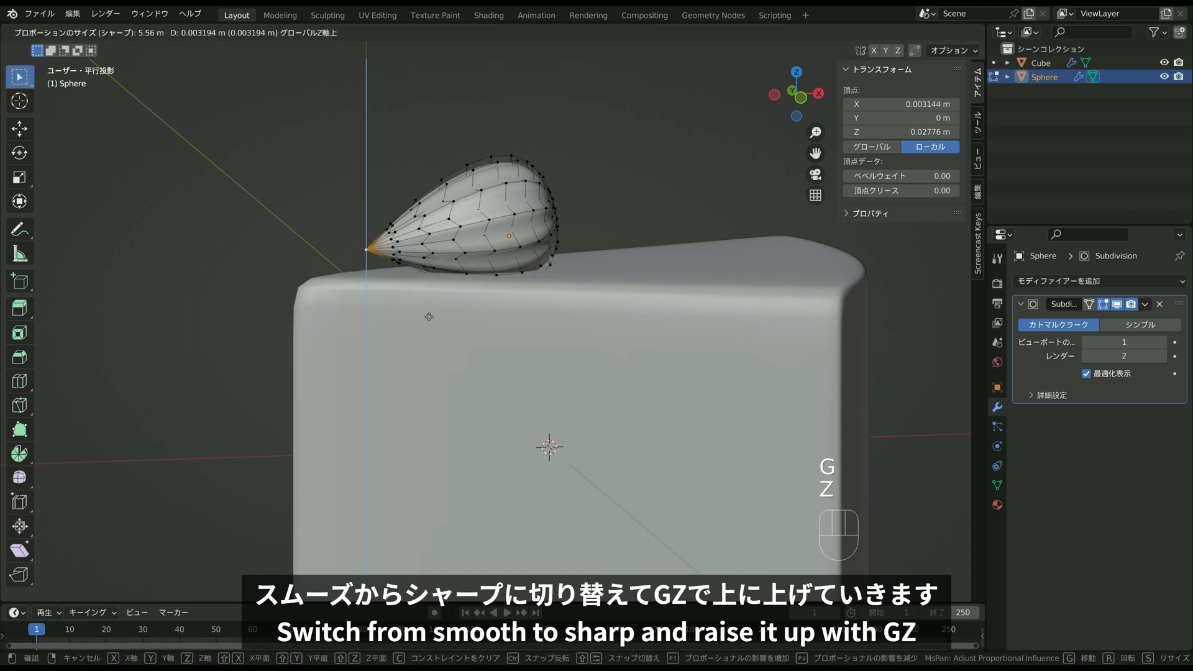
{"action": "scroll", "coordinate": [427, 315], "scroll_direction": "up", "scroll_amount": 2}
{"action": "scroll", "coordinate": [423, 315], "scroll_direction": "up", "scroll_amount": 10}
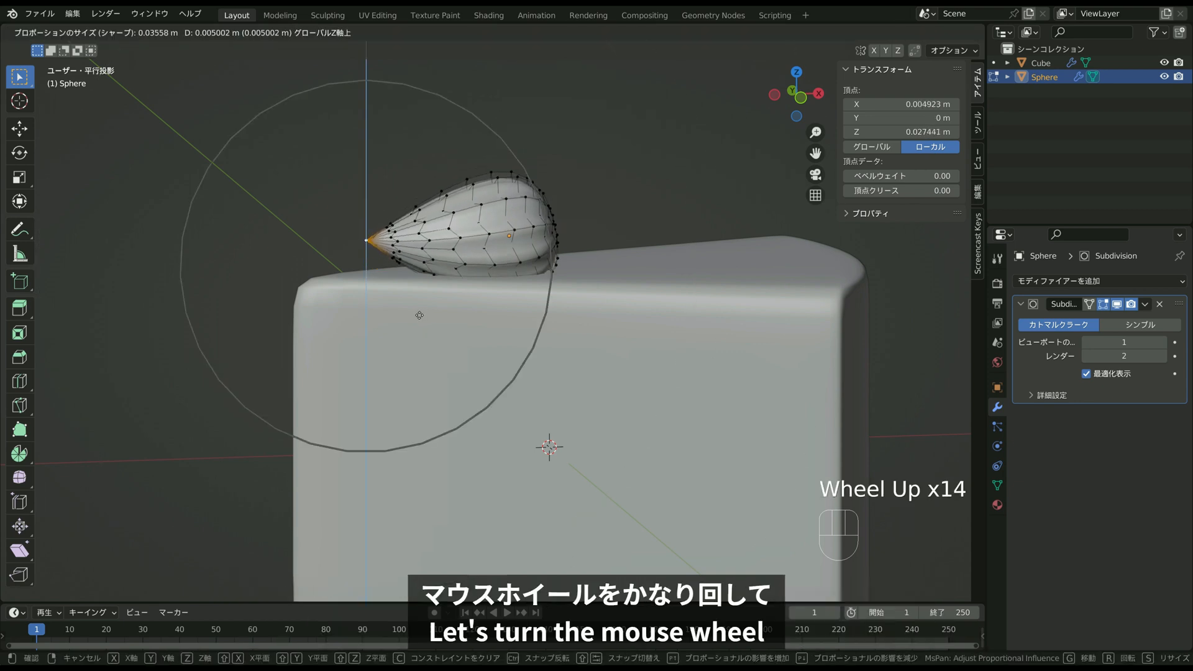
{"action": "scroll", "coordinate": [417, 296], "scroll_direction": "down", "scroll_amount": 2}
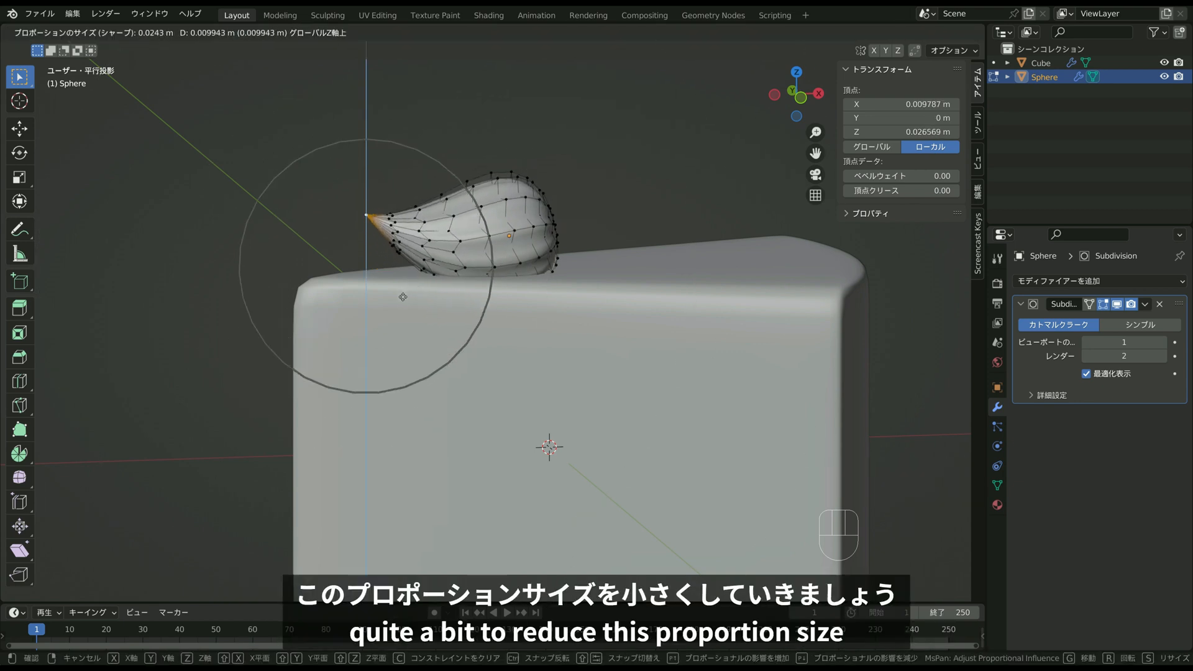
{"action": "scroll", "coordinate": [398, 295], "scroll_direction": "down", "scroll_amount": 1}
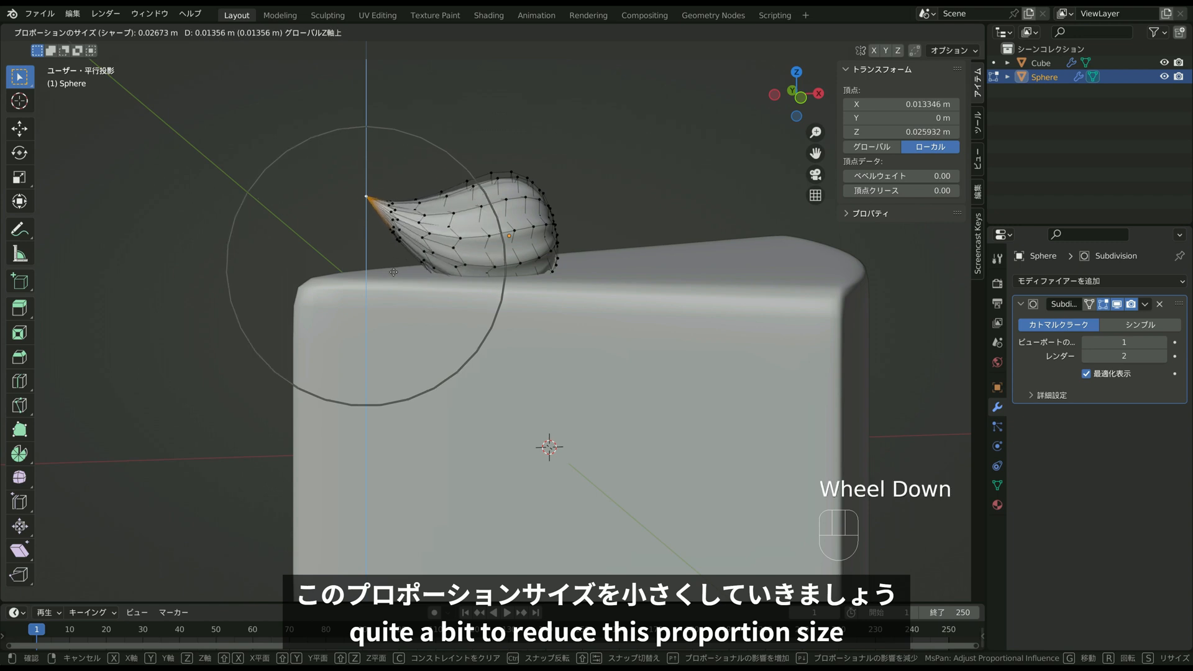
{"action": "left_click", "coordinate": [391, 311]}
Lower the cream's tip about 0.003 m along Z.
{"action": "middle_click_drag", "start_coordinate": [391, 311], "coordinate": [384, 288]}
{"action": "key", "text": "g"}
{"action": "key", "text": "z"}
{"action": "left_click", "coordinate": [386, 306]}
{"action": "scroll", "coordinate": [386, 306], "scroll_direction": "up", "scroll_amount": 2}
{"action": "key", "text": "g"}
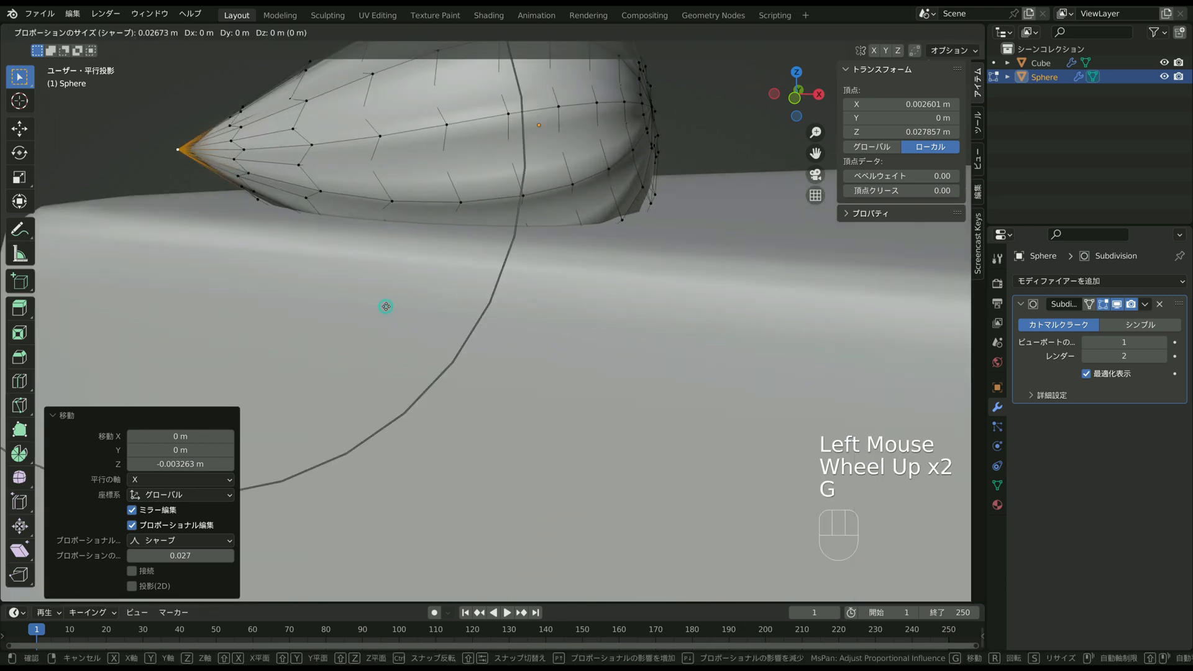
{"action": "scroll", "coordinate": [386, 306], "scroll_direction": "down", "scroll_amount": 1}
{"action": "key", "text": "g"}
{"action": "key", "text": "z"}
{"action": "scroll", "coordinate": [386, 306], "scroll_direction": "up", "scroll_amount": 5}
{"action": "scroll", "coordinate": [386, 306], "scroll_direction": "down", "scroll_amount": 1}
{"action": "right_click", "coordinate": [386, 306]}
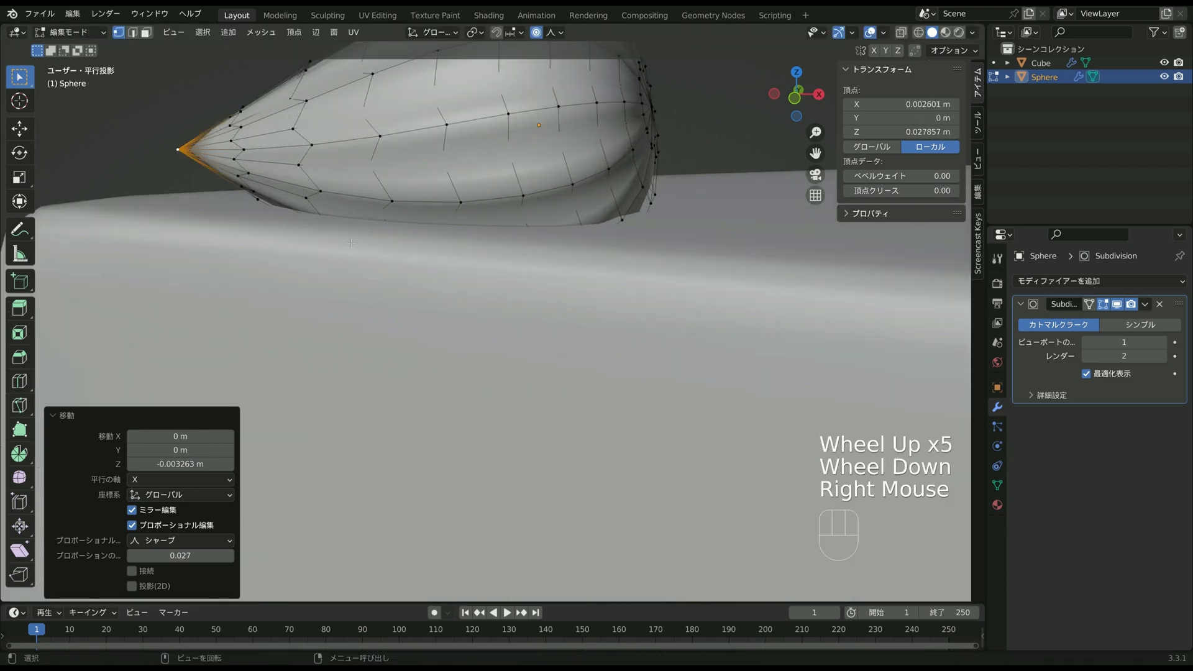
Raise the cream's tip about 0.004 m along Z with a proportional size of about 0.011 m and return to Object Mode.
{"action": "middle_click_drag", "start_coordinate": [386, 306], "coordinate": [399, 252]}
{"action": "key", "text": "g"}
{"action": "key", "text": "z"}
{"action": "scroll", "coordinate": [398, 251], "scroll_direction": "up", "scroll_amount": 5}
{"action": "scroll", "coordinate": [392, 223], "scroll_direction": "down", "scroll_amount": 2}
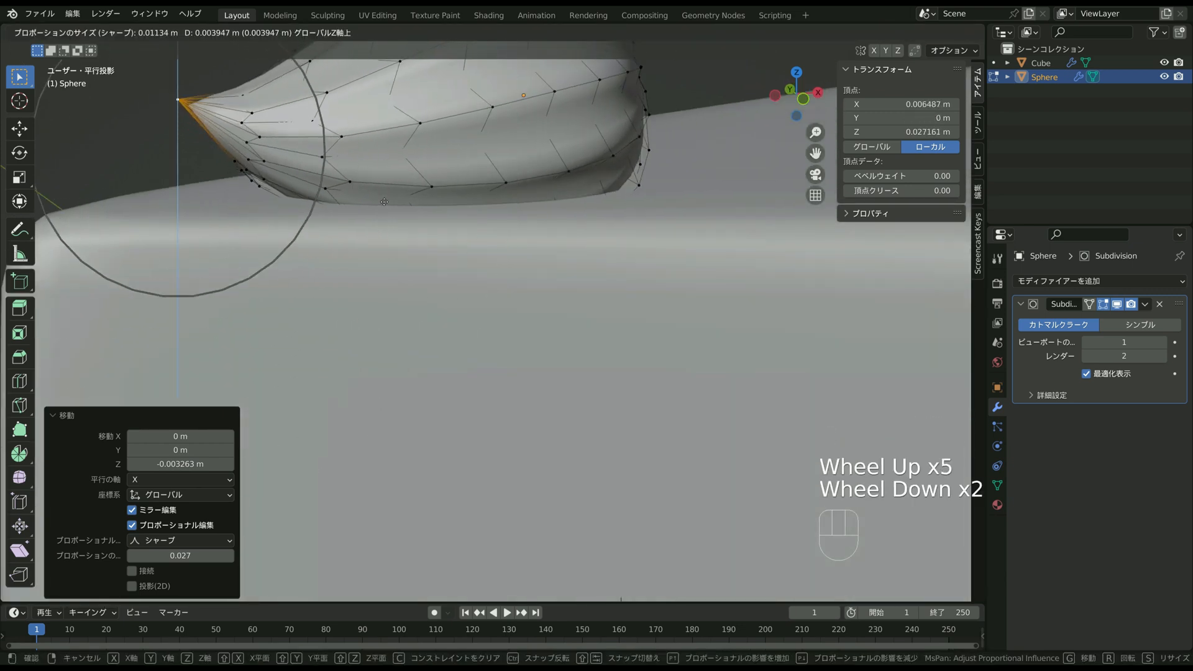
{"action": "left_click", "coordinate": [384, 202]}
{"action": "middle_click_drag", "start_coordinate": [384, 202], "coordinate": [556, 294], "text": "shift"}
{"action": "scroll", "coordinate": [422, 379], "scroll_direction": "up", "scroll_amount": 1}
{"action": "key", "text": "Tab"}
{"action": "scroll", "coordinate": [629, 389], "scroll_direction": "down", "scroll_amount": 4}
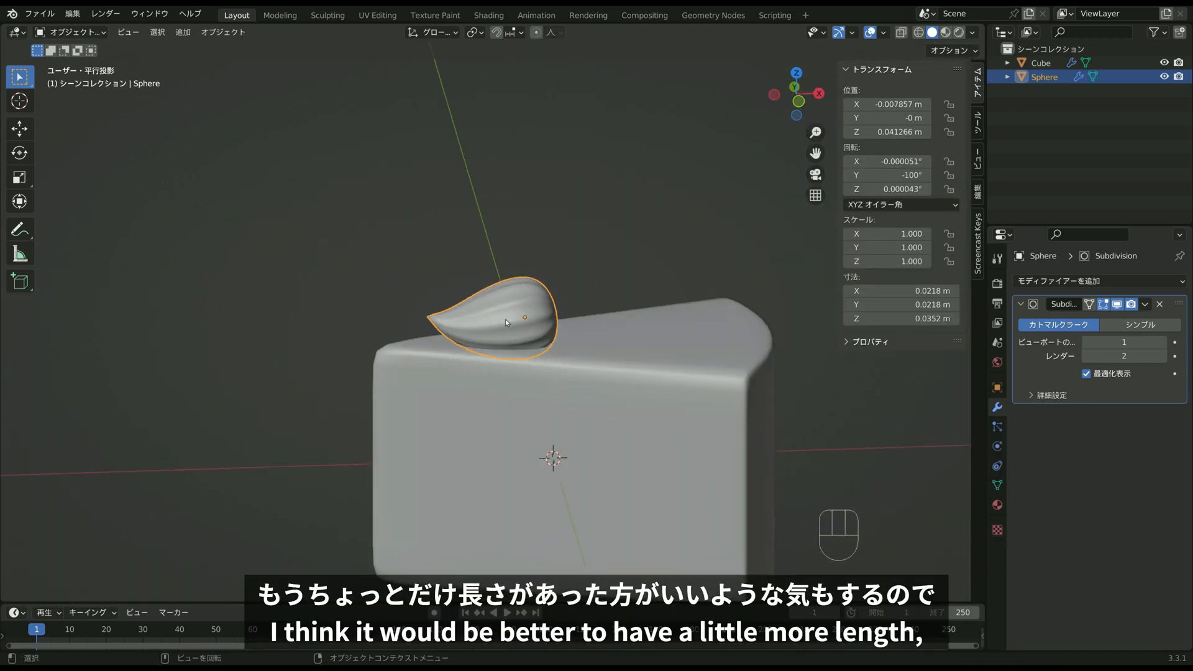
In Edit Mode, lengthen the whole cream by scaling all its vertices along X to about 1.147.
{"action": "middle_click_drag", "start_coordinate": [505, 322], "coordinate": [634, 353]}
{"action": "scroll", "coordinate": [524, 308], "scroll_direction": "up", "scroll_amount": 2}
{"action": "key", "text": "Tab"}
{"action": "key", "text": "a"}
{"action": "key", "text": "s"}
{"action": "key", "text": "x"}
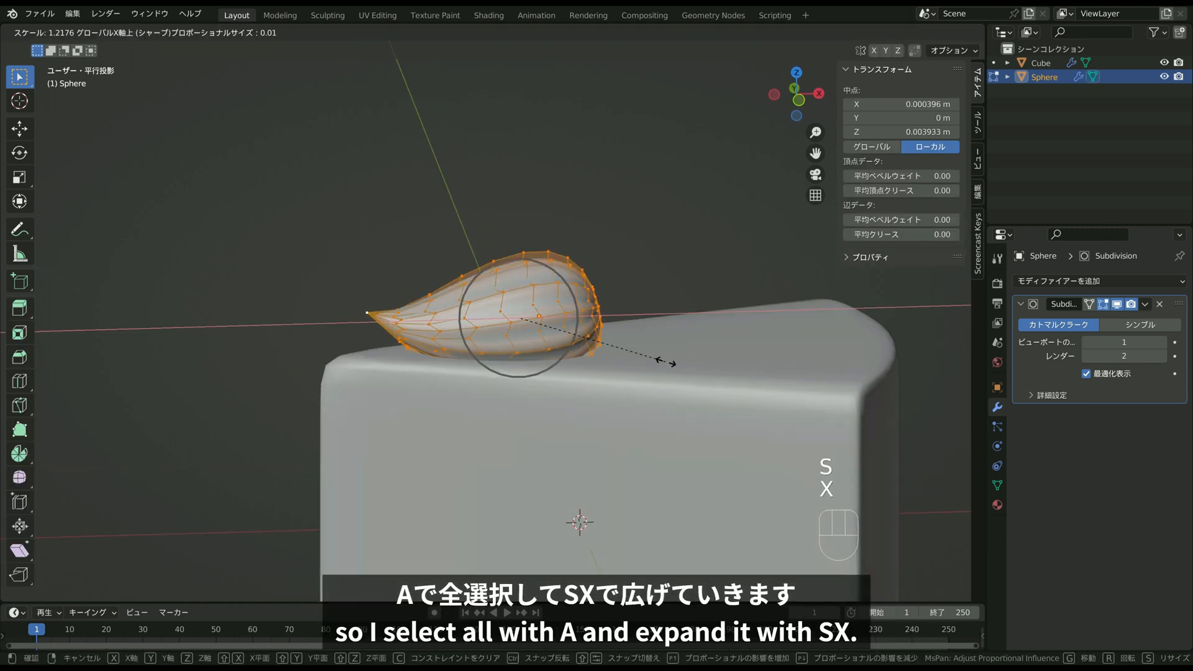
{"action": "left_click", "coordinate": [656, 361]}
{"action": "middle_click_drag", "start_coordinate": [615, 345], "coordinate": [659, 349]}
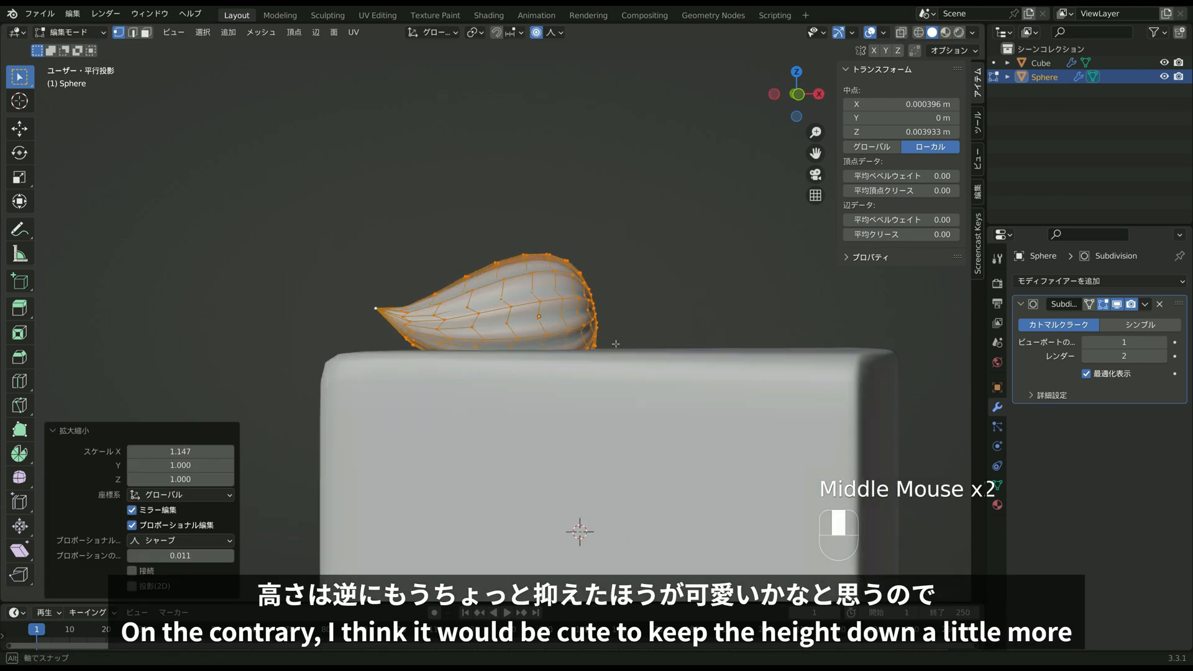
Flatten the whole cream along Z to about 0.76 and return to Object Mode.
{"action": "key", "text": "s"}
{"action": "key", "text": "z"}
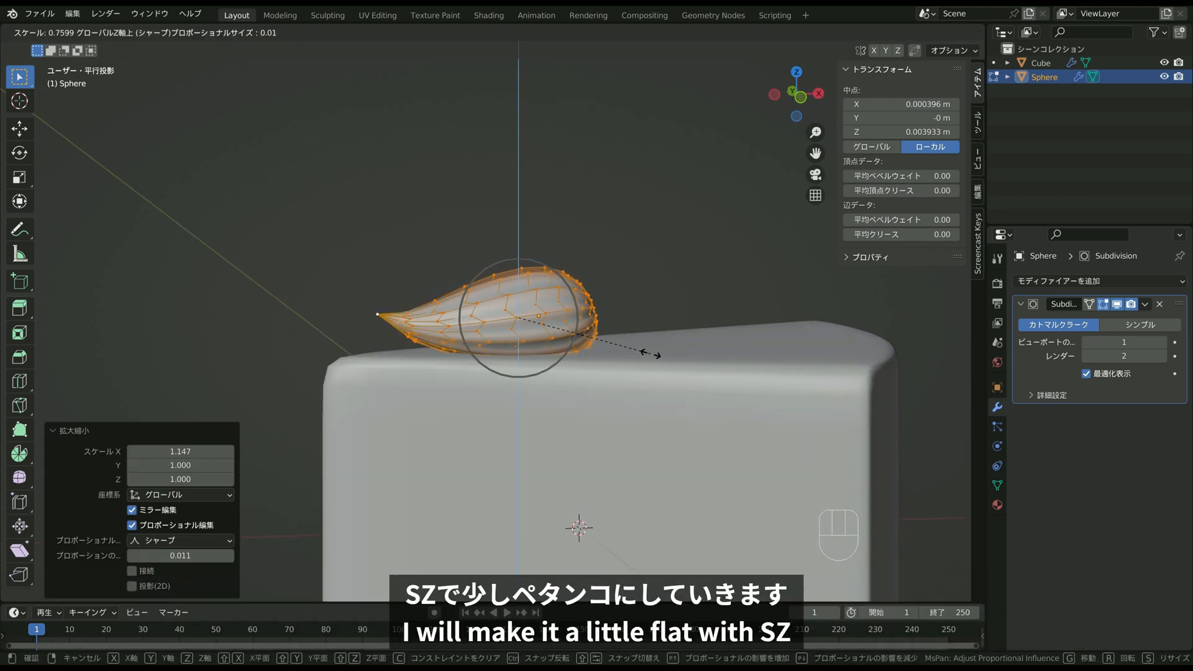
{"action": "left_click", "coordinate": [644, 352]}
{"action": "key", "text": "Tab"}
Lower the cream onto the cake's top, to about Z 0.0396 m.
{"action": "key", "text": "g"}
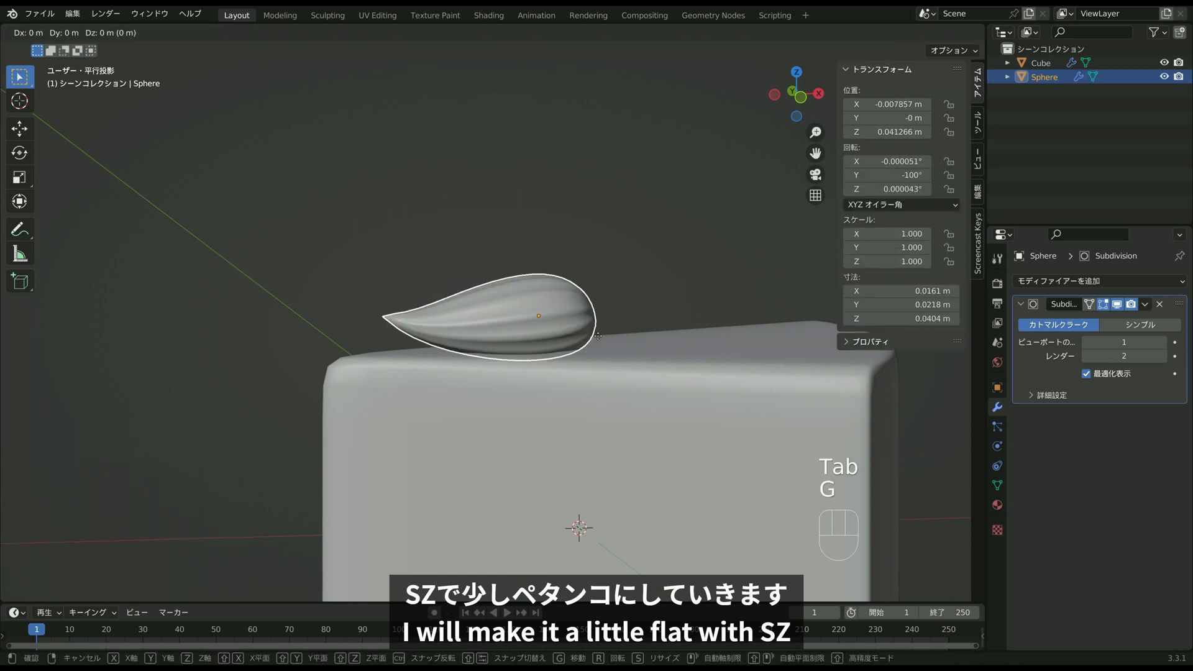
{"action": "key", "text": "z"}
{"action": "left_click", "coordinate": [596, 341]}
{"action": "middle_click_drag", "start_coordinate": [596, 341], "coordinate": [398, 306]}
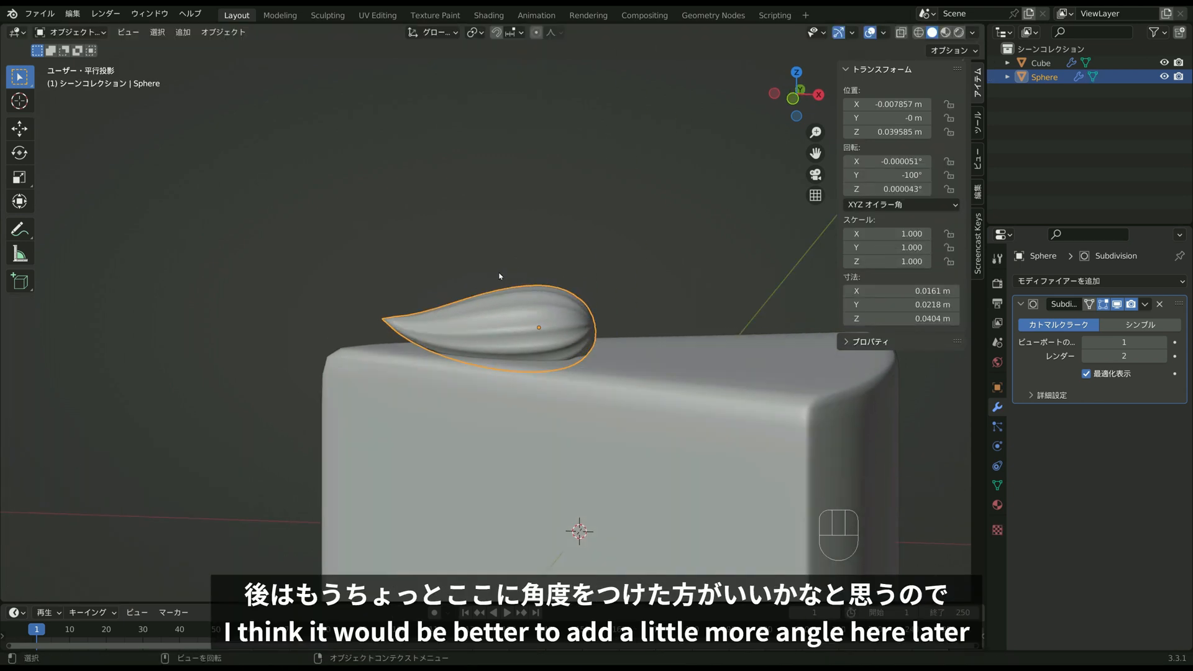
With Smooth falloff, dent the cream's upper edge behind the tip by moving vertices about 0.0026 m down along Z.
{"action": "middle_click_drag", "start_coordinate": [513, 334], "coordinate": [430, 280]}
{"action": "key", "text": "Tab"}
{"action": "left_click", "coordinate": [436, 309]}
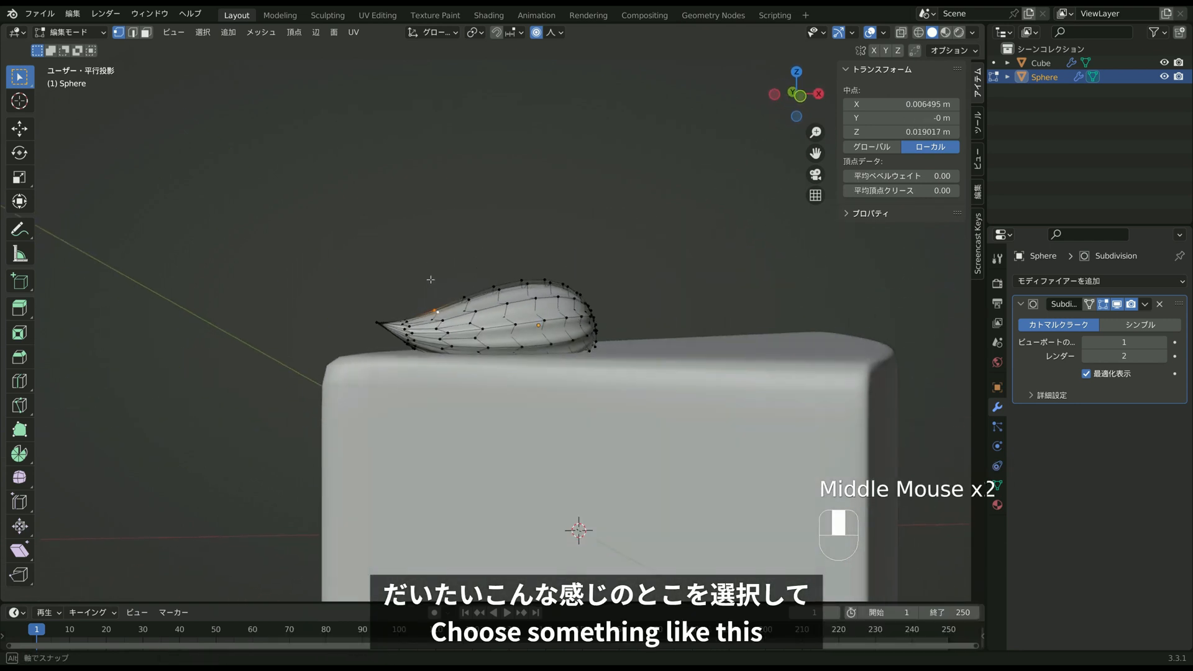
{"action": "left_click", "coordinate": [555, 32]}
{"action": "left_click", "coordinate": [536, 98]}
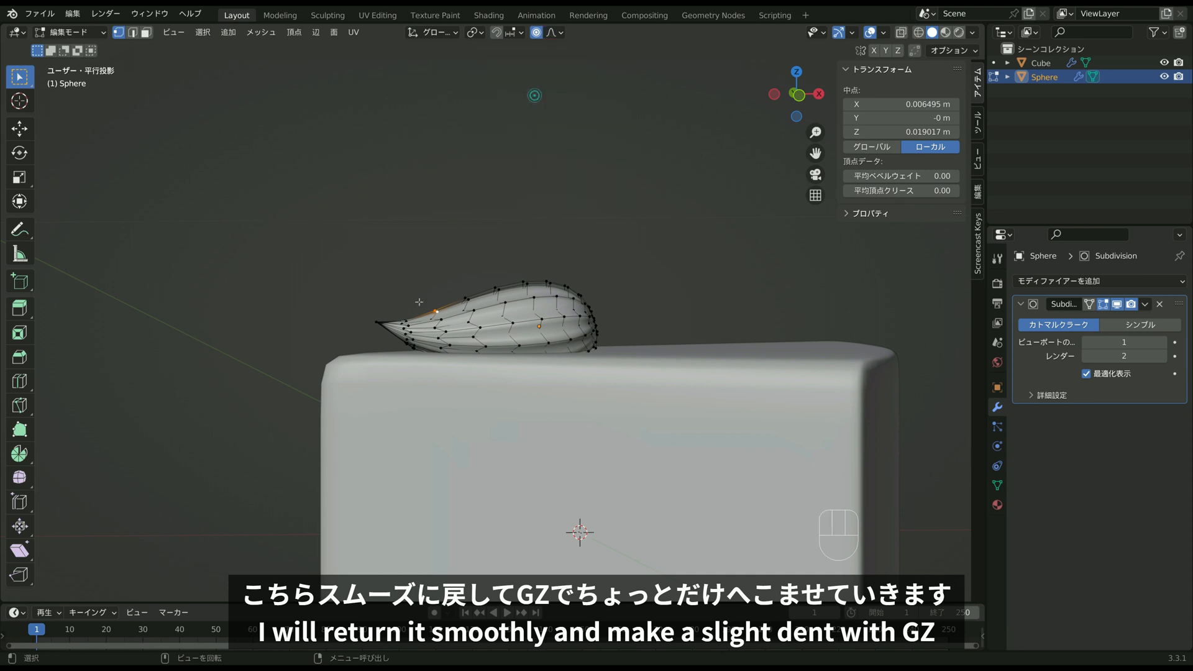
{"action": "key", "text": "g"}
{"action": "key", "text": "z"}
{"action": "scroll", "coordinate": [477, 290], "scroll_direction": "up", "scroll_amount": 1}
{"action": "scroll", "coordinate": [476, 289], "scroll_direction": "down", "scroll_amount": 1}
{"action": "scroll", "coordinate": [476, 292], "scroll_direction": "down", "scroll_amount": 2}
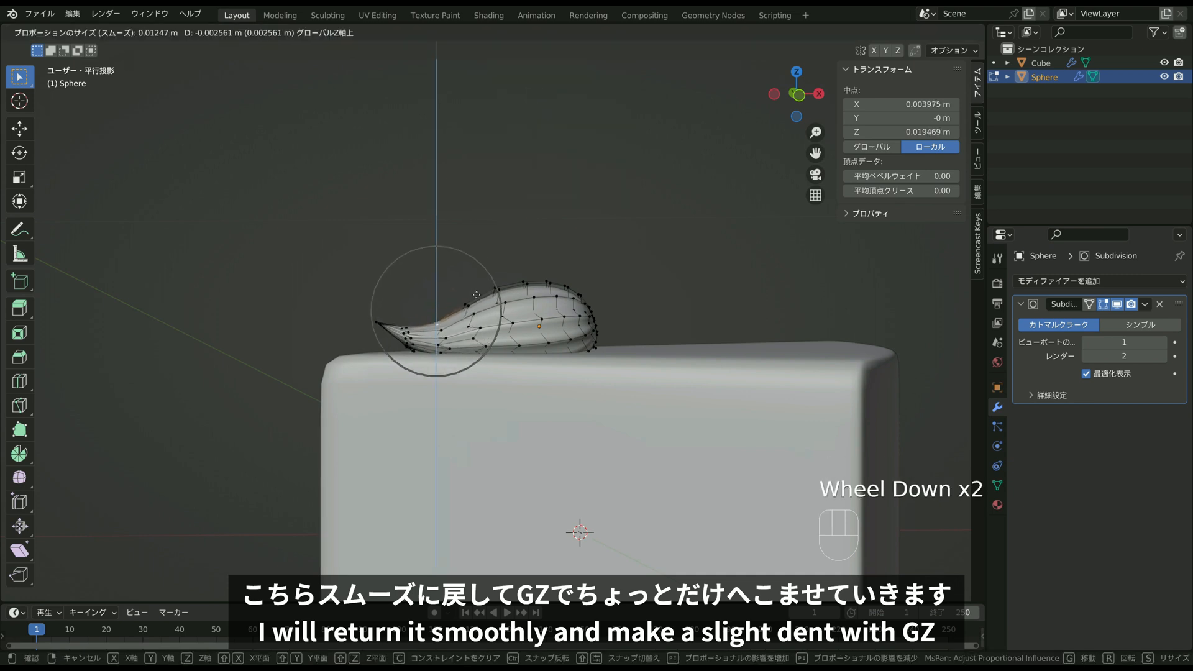
{"action": "left_click", "coordinate": [476, 292]}
Raise two vertices on the cream's rounded top along Z to give it more height.
{"action": "middle_click_drag", "start_coordinate": [476, 292], "coordinate": [503, 273]}
{"action": "left_click", "coordinate": [544, 278]}
{"action": "left_click", "coordinate": [519, 292], "text": "shift"}
{"action": "key", "text": "g"}
{"action": "key", "text": "z"}
{"action": "left_click", "coordinate": [539, 255]}
Lower the vertices on the cream's upper slope slightly along Z, with a proportional size of about 0.007 m.
{"action": "left_click", "coordinate": [500, 276]}
{"action": "left_click", "coordinate": [495, 267], "text": "shift"}
{"action": "key", "text": "g"}
{"action": "key", "text": "z"}
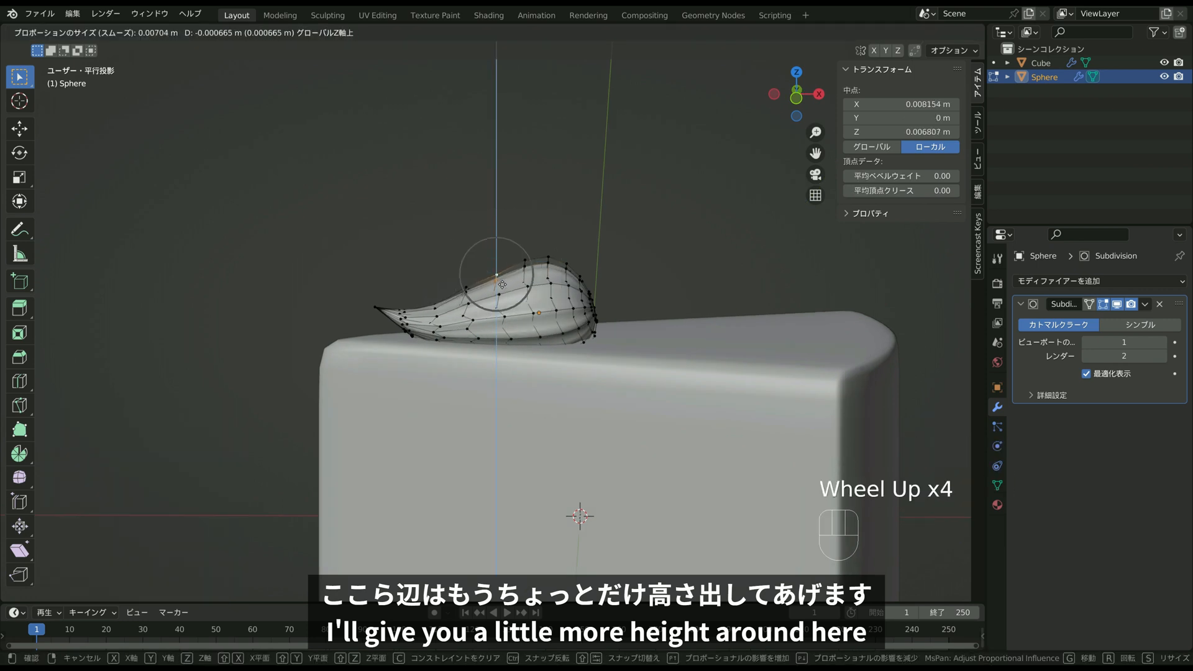
{"action": "left_click", "coordinate": [502, 283]}
Fine-tune the height of the neighbouring vertices at the cream's crown along Z and return to Object Mode.
{"action": "left_click", "coordinate": [525, 267]}
{"action": "left_click", "coordinate": [525, 260], "text": "shift"}
{"action": "key", "text": "g"}
{"action": "key", "text": "z"}
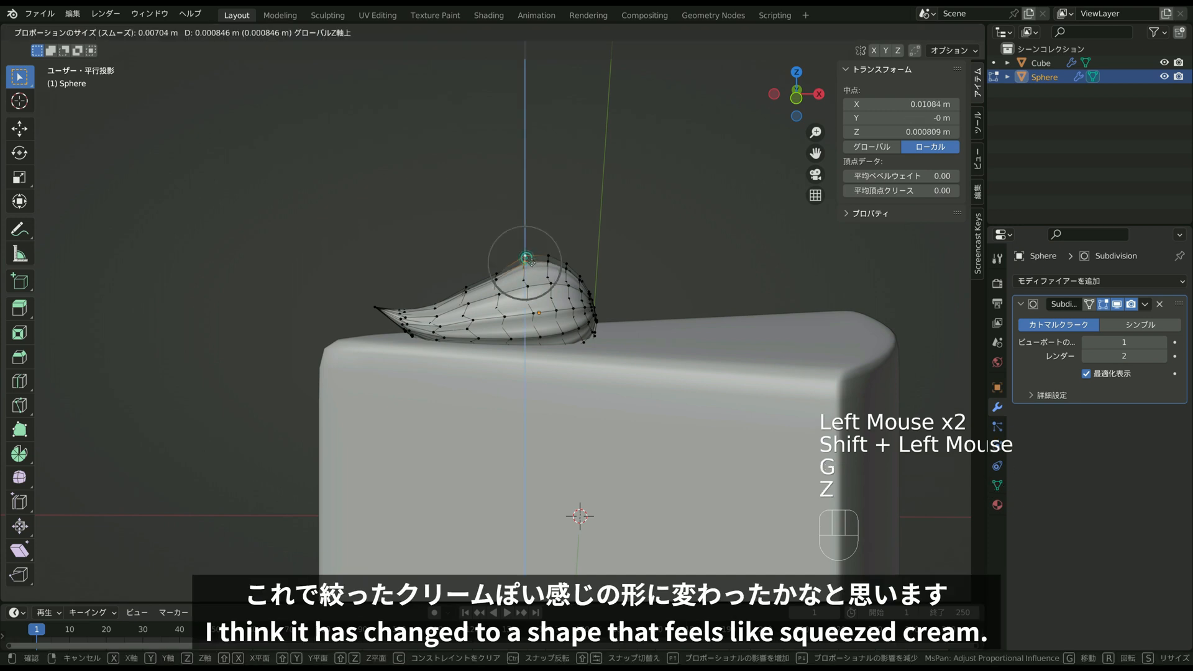
{"action": "left_click", "coordinate": [531, 262]}
{"action": "key", "text": "Tab"}
{"action": "middle_click_drag", "start_coordinate": [585, 311], "coordinate": [452, 381]}
{"action": "scroll", "coordinate": [561, 417], "scroll_direction": "down", "scroll_amount": 2}
{"action": "middle_click_drag", "start_coordinate": [562, 416], "coordinate": [611, 413]}
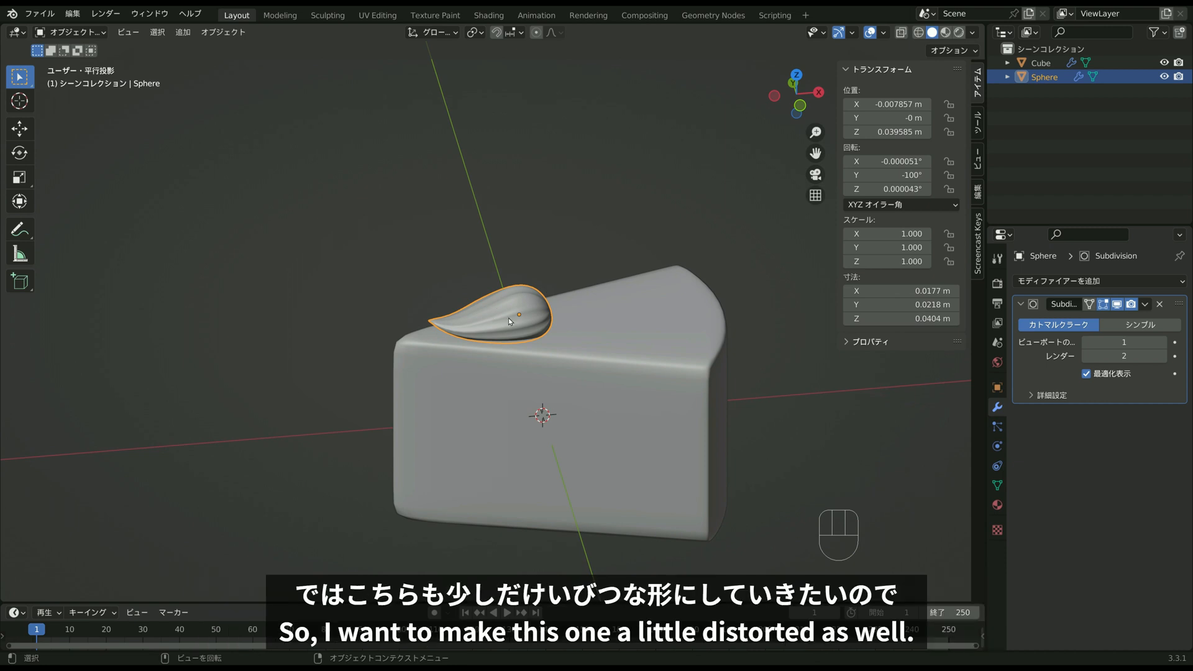
In Edit Mode, move and rotate the area around a vertex on the cream's rounded side, using a proportional size of about 0.008 m.
{"action": "middle_click_drag", "start_coordinate": [577, 346], "coordinate": [646, 360]}
{"action": "scroll", "coordinate": [533, 328], "scroll_direction": "up", "scroll_amount": 3}
{"action": "key", "text": "Tab"}
{"action": "left_click", "coordinate": [539, 327]}
{"action": "key", "text": "g"}
{"action": "scroll", "coordinate": [577, 357], "scroll_direction": "down", "scroll_amount": 4}
{"action": "left_click", "coordinate": [577, 356]}
{"action": "key", "text": "r"}
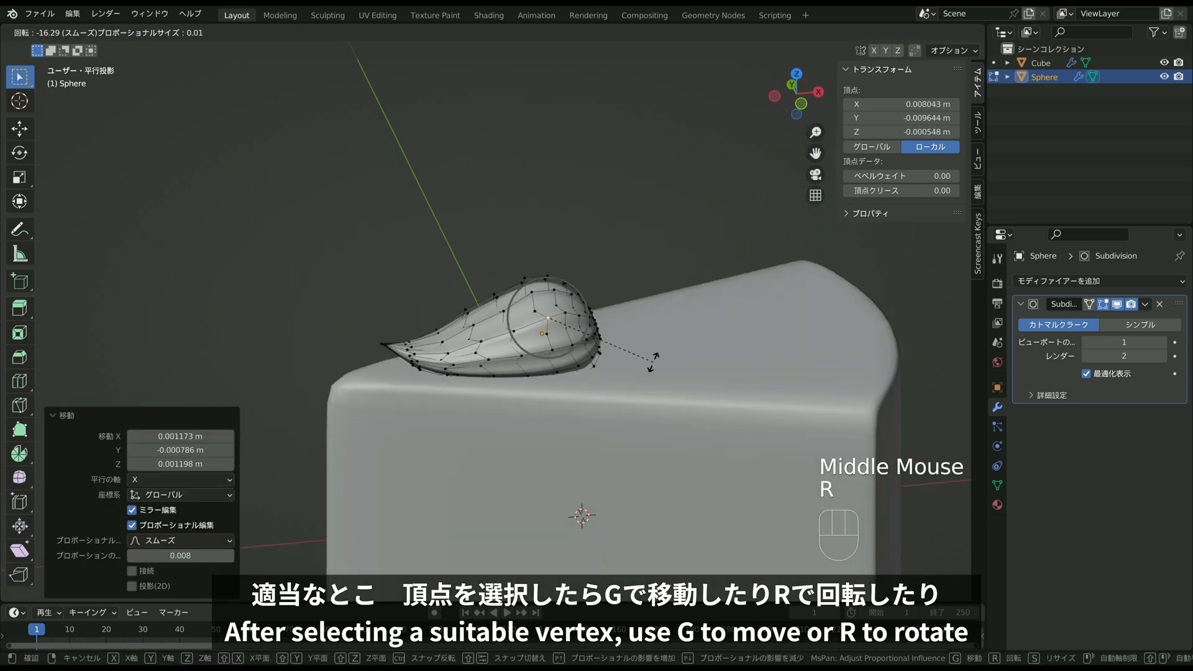
{"action": "left_click", "coordinate": [657, 320]}
Scale the areas around an upper vertex and a rear side vertex of the cream, the rear one to about 1.369.
{"action": "left_click", "coordinate": [532, 292]}
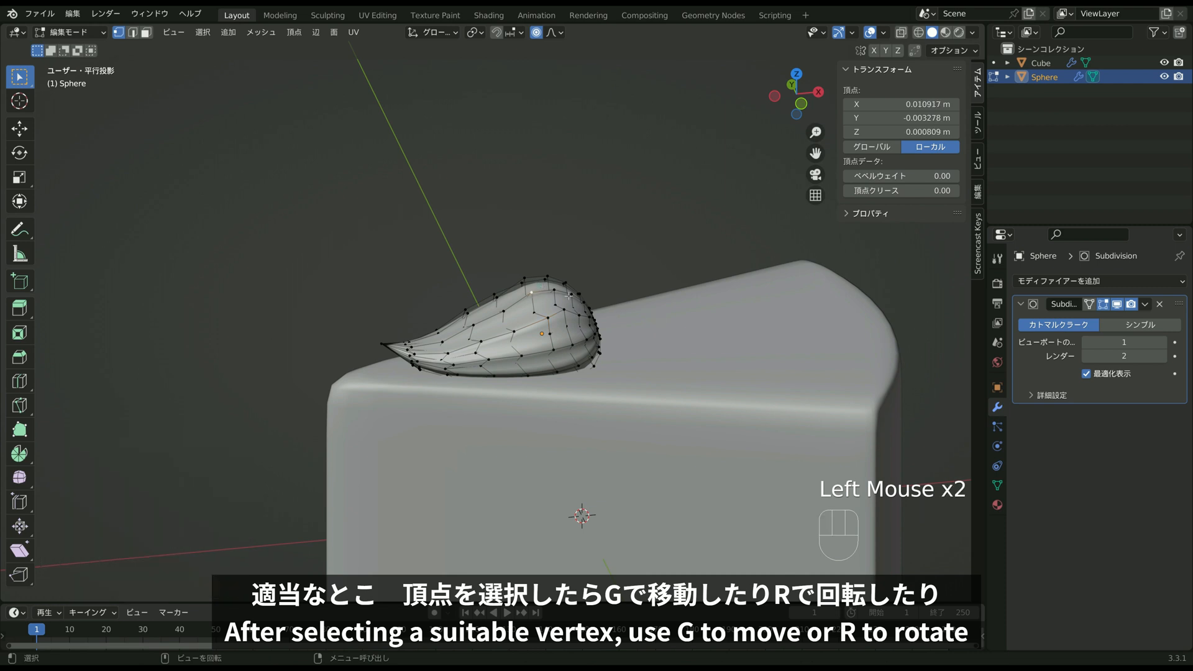
{"action": "key", "text": "s"}
{"action": "left_click", "coordinate": [628, 327]}
{"action": "middle_click_drag", "start_coordinate": [628, 327], "coordinate": [621, 348]}
{"action": "left_click", "coordinate": [563, 352]}
{"action": "key", "text": "s"}
{"action": "left_click", "coordinate": [662, 337]}
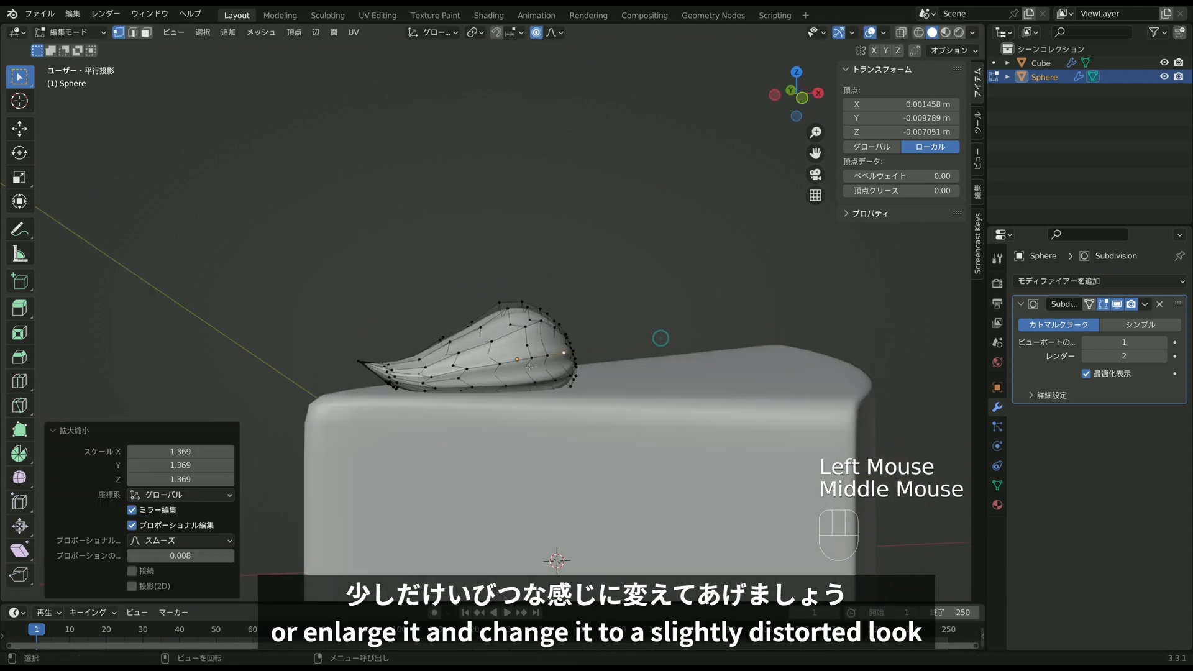
Rotate the area around a vertex midway along the cream's side by about -21.3° and nudge the side's vertices.
{"action": "left_click", "coordinate": [500, 364]}
{"action": "key", "text": "r"}
{"action": "left_click", "coordinate": [616, 378]}
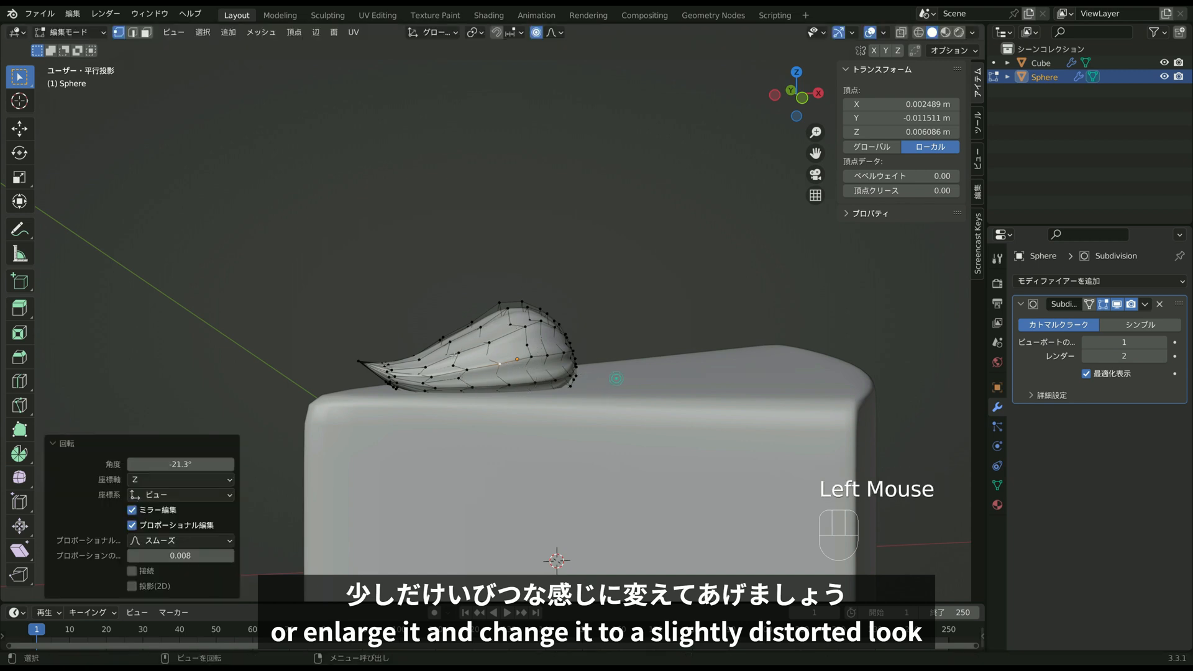
{"action": "left_click", "coordinate": [616, 378]}
{"action": "key", "text": "g"}
{"action": "left_click", "coordinate": [615, 378]}
{"action": "middle_click_drag", "start_coordinate": [615, 379], "coordinate": [538, 401]}
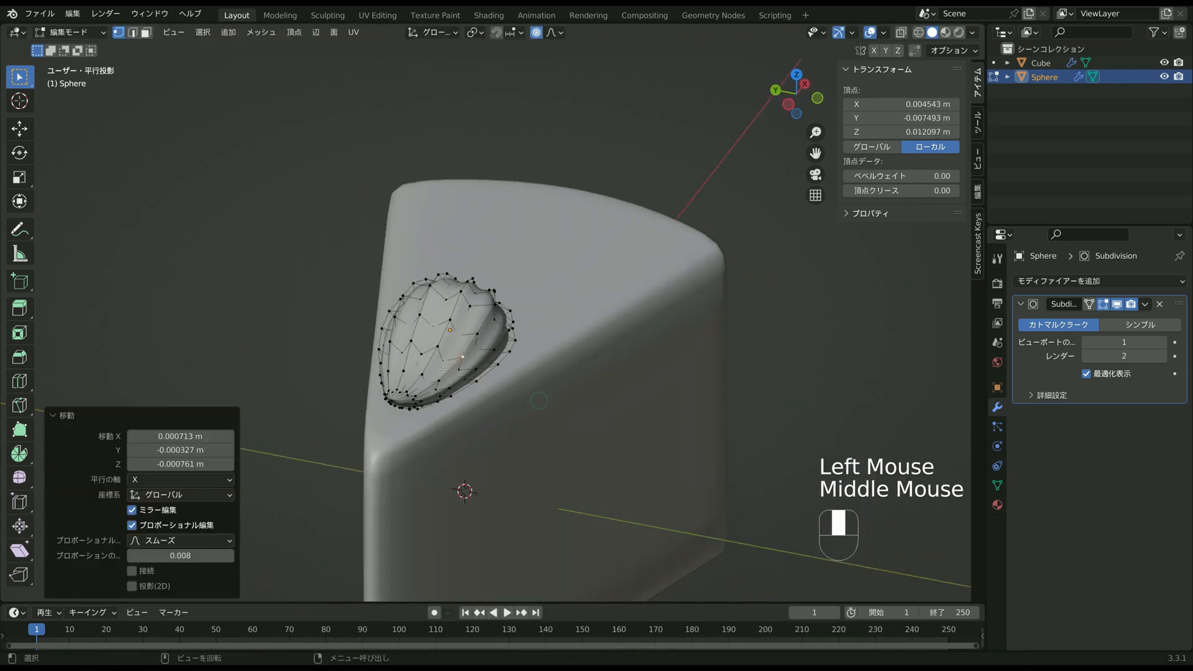
Move several vertices on the cream's front and far side to make its grooves slightly irregular.
{"action": "left_click", "coordinate": [463, 356]}
{"action": "key", "text": "g"}
{"action": "left_click", "coordinate": [430, 342]}
{"action": "middle_click_drag", "start_coordinate": [429, 342], "coordinate": [441, 319]}
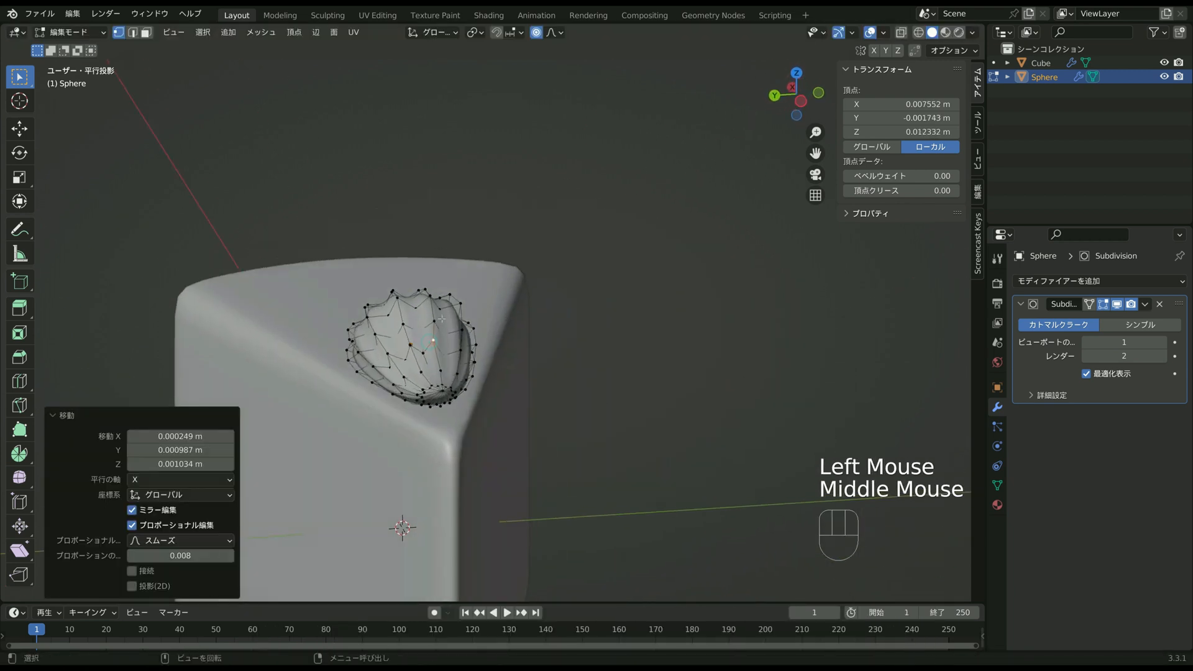
{"action": "left_click", "coordinate": [390, 369]}
{"action": "key", "text": "g"}
{"action": "left_click", "coordinate": [372, 345]}
{"action": "left_click", "coordinate": [353, 320]}
{"action": "key", "text": "g"}
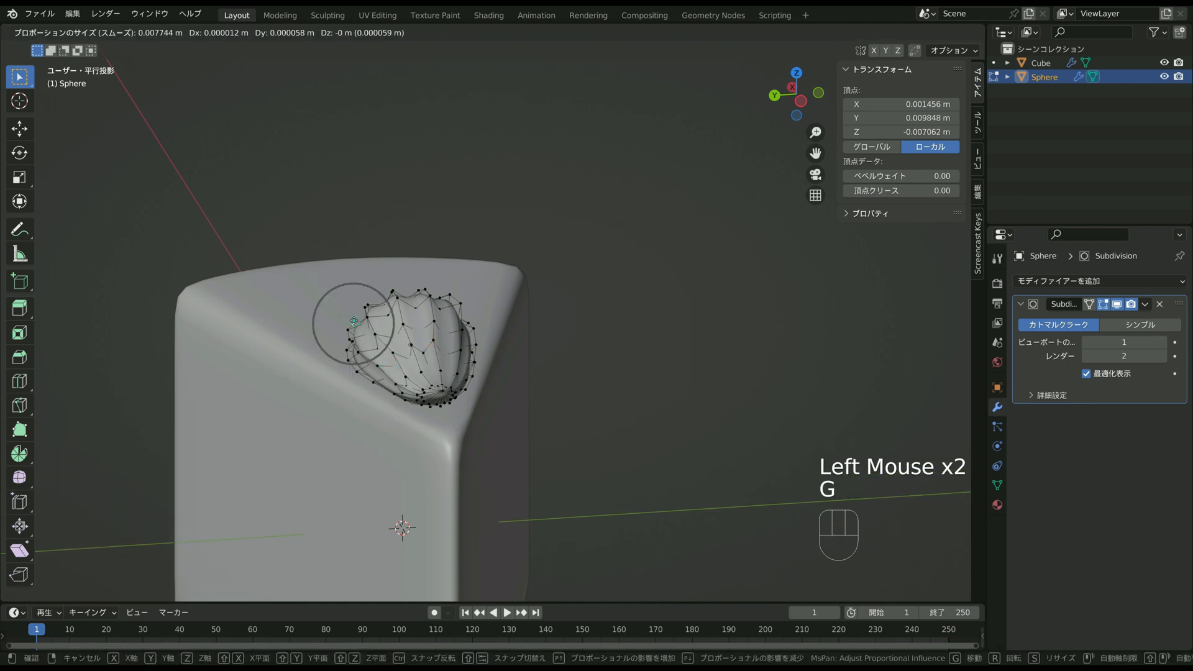
{"action": "left_click", "coordinate": [351, 317]}
Move three vertices on the cream's rounded end and long side to make its grooves uneven.
{"action": "middle_click_drag", "start_coordinate": [351, 317], "coordinate": [344, 377]}
{"action": "left_click", "coordinate": [397, 325]}
{"action": "key", "text": "g"}
{"action": "left_click", "coordinate": [372, 343]}
{"action": "left_click", "coordinate": [366, 345]}
{"action": "key", "text": "g"}
{"action": "left_click", "coordinate": [358, 346]}
{"action": "left_click", "coordinate": [441, 317]}
{"action": "key", "text": "g"}
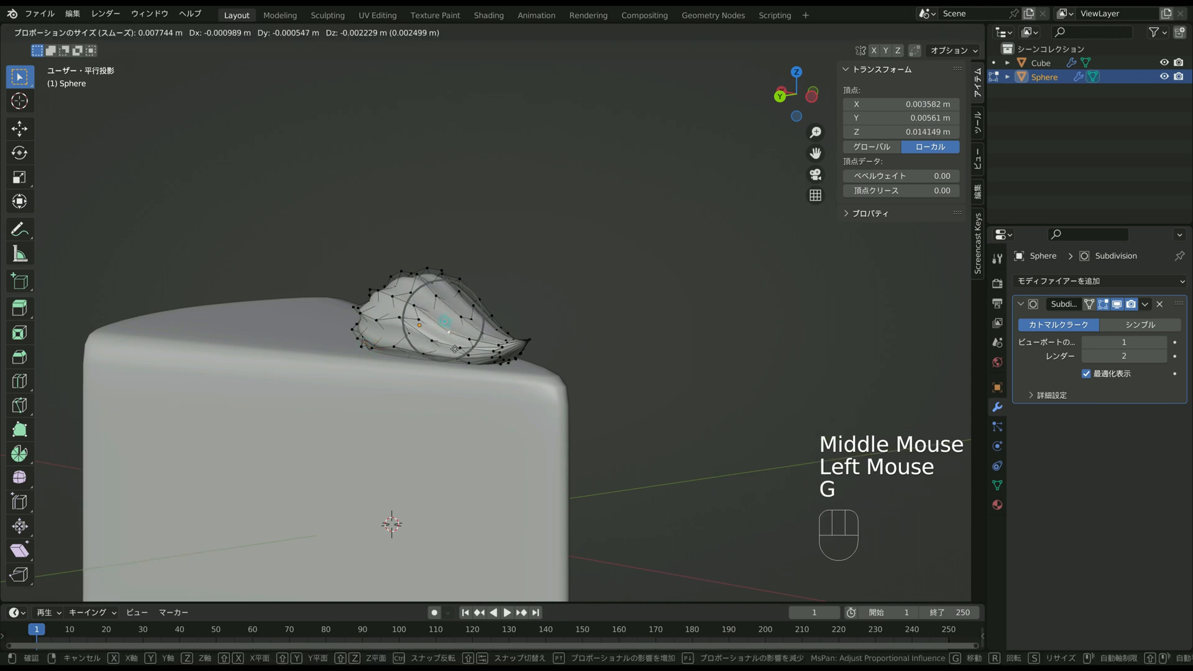
{"action": "left_click", "coordinate": [454, 349]}
Shift the cream's pointed tip sideways and move a vertex on top of its rounded end.
{"action": "left_click", "coordinate": [524, 348]}
{"action": "middle_click_drag", "start_coordinate": [523, 348], "coordinate": [479, 459]}
{"action": "key", "text": "g"}
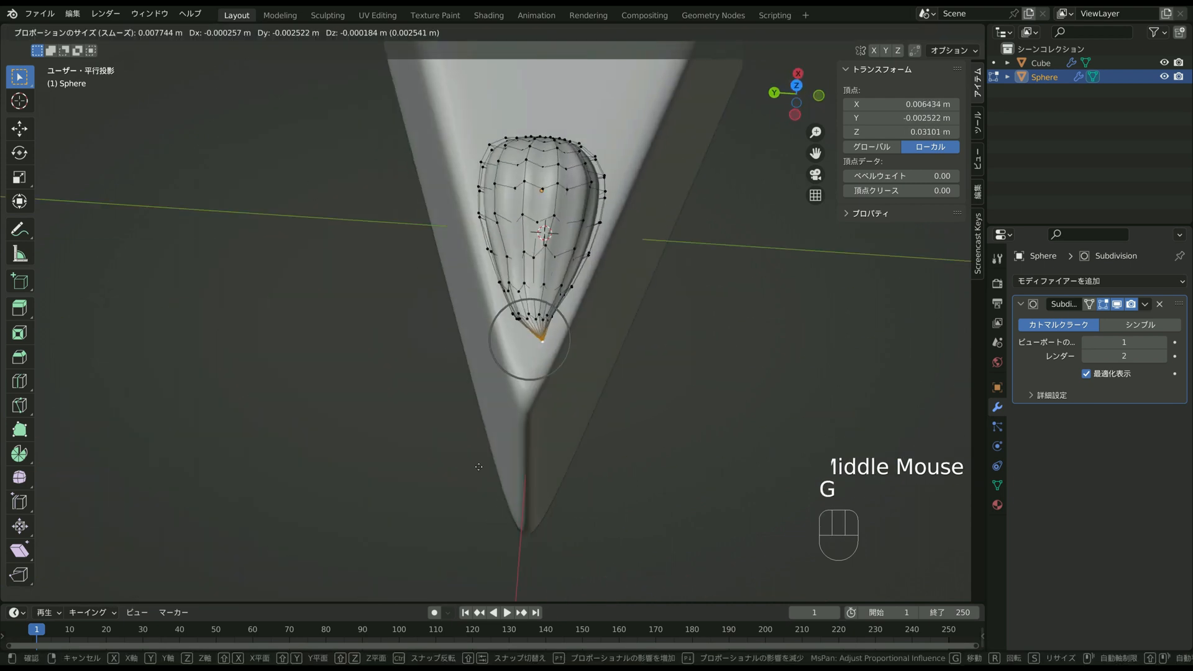
{"action": "left_click", "coordinate": [476, 466]}
{"action": "left_click", "coordinate": [584, 161]}
{"action": "key", "text": "g"}
{"action": "middle_click_drag", "start_coordinate": [584, 161], "coordinate": [546, 138]}
{"action": "left_click", "coordinate": [629, 172]}
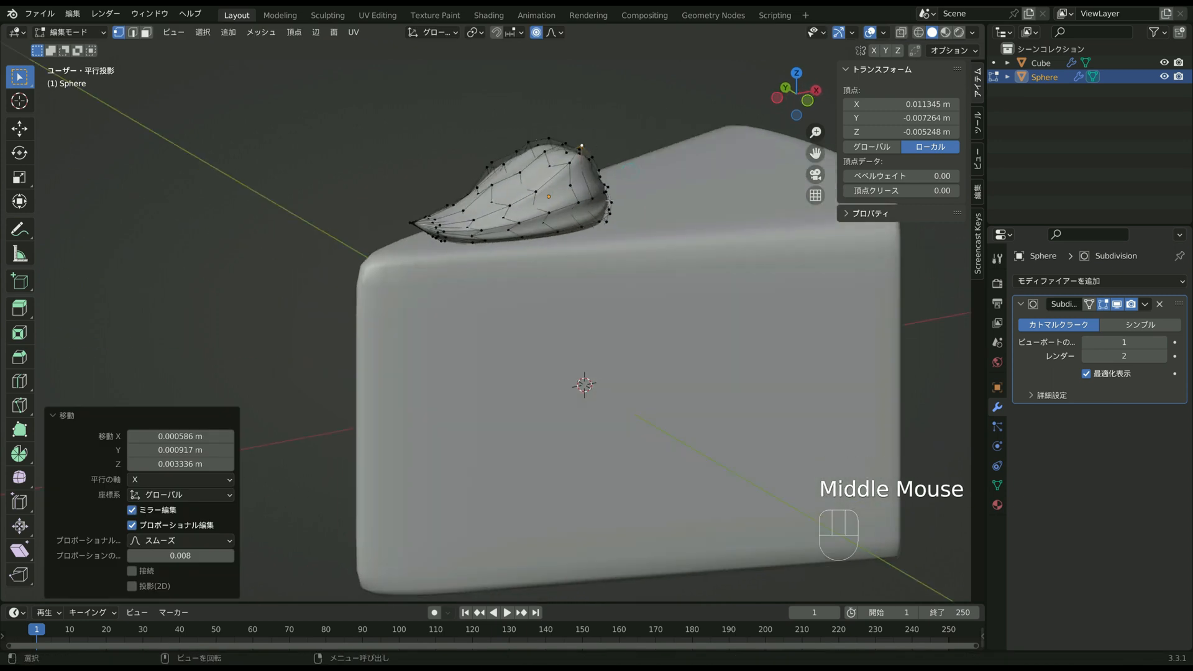
Move a vertex on the back of the cream's rounded end and one on its lower side midway to the tip.
{"action": "left_click", "coordinate": [609, 202]}
{"action": "key", "text": "g"}
{"action": "left_click", "coordinate": [575, 210]}
{"action": "left_click", "coordinate": [521, 222]}
{"action": "key", "text": "g"}
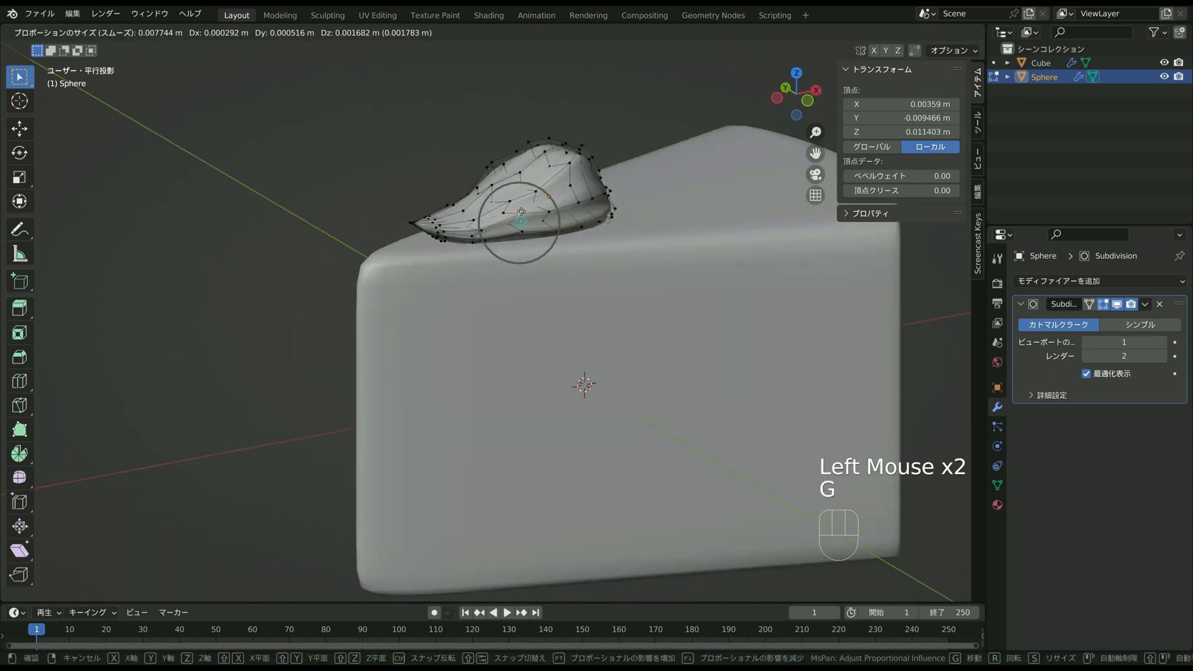
{"action": "left_click", "coordinate": [520, 213]}
Nudge a vertex low on the cream's side near the rounded end and another close to the tip.
{"action": "middle_click_drag", "start_coordinate": [519, 213], "coordinate": [579, 235]}
{"action": "left_click", "coordinate": [581, 235]}
{"action": "key", "text": "g"}
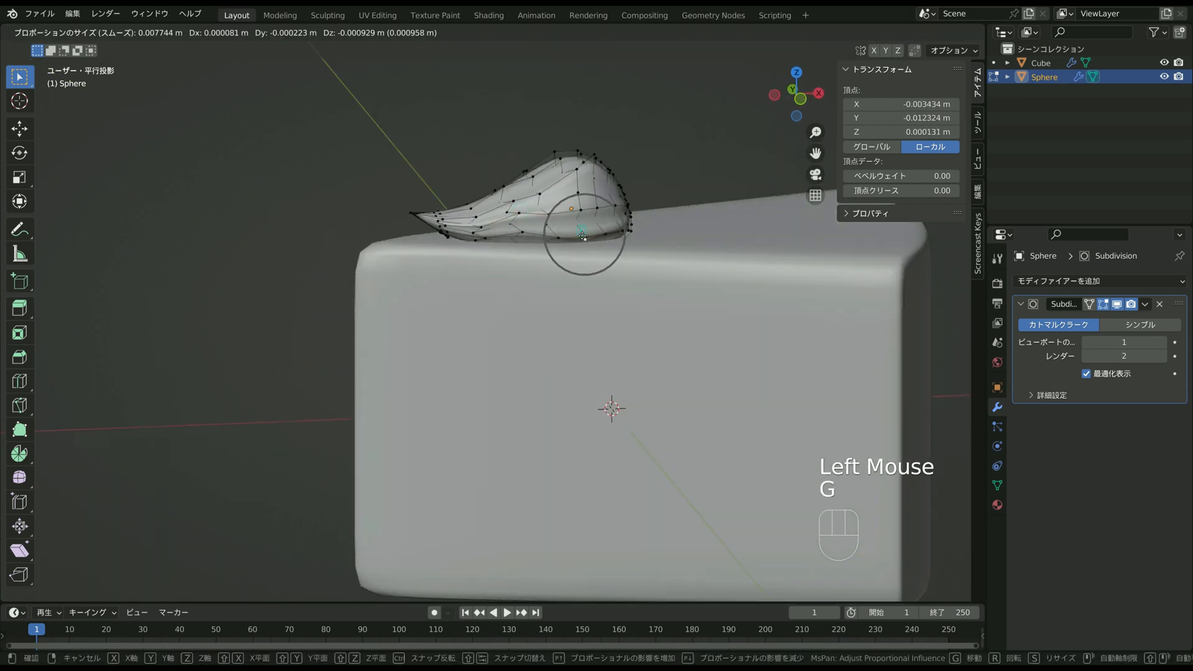
{"action": "left_click", "coordinate": [583, 237]}
{"action": "left_click", "coordinate": [464, 230]}
{"action": "key", "text": "g"}
{"action": "left_click", "coordinate": [466, 227]}
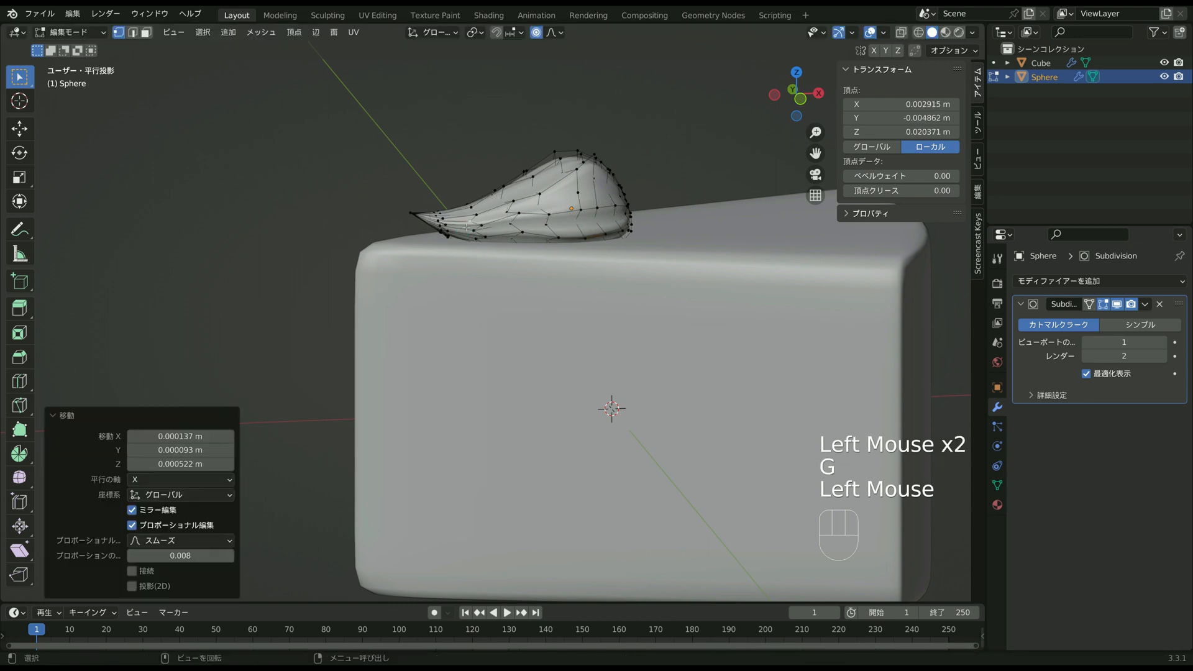
Move a vertex on the cream's upper surface sideways and one on the +Y side near the rounded end.
{"action": "middle_click_drag", "start_coordinate": [466, 227], "coordinate": [525, 292]}
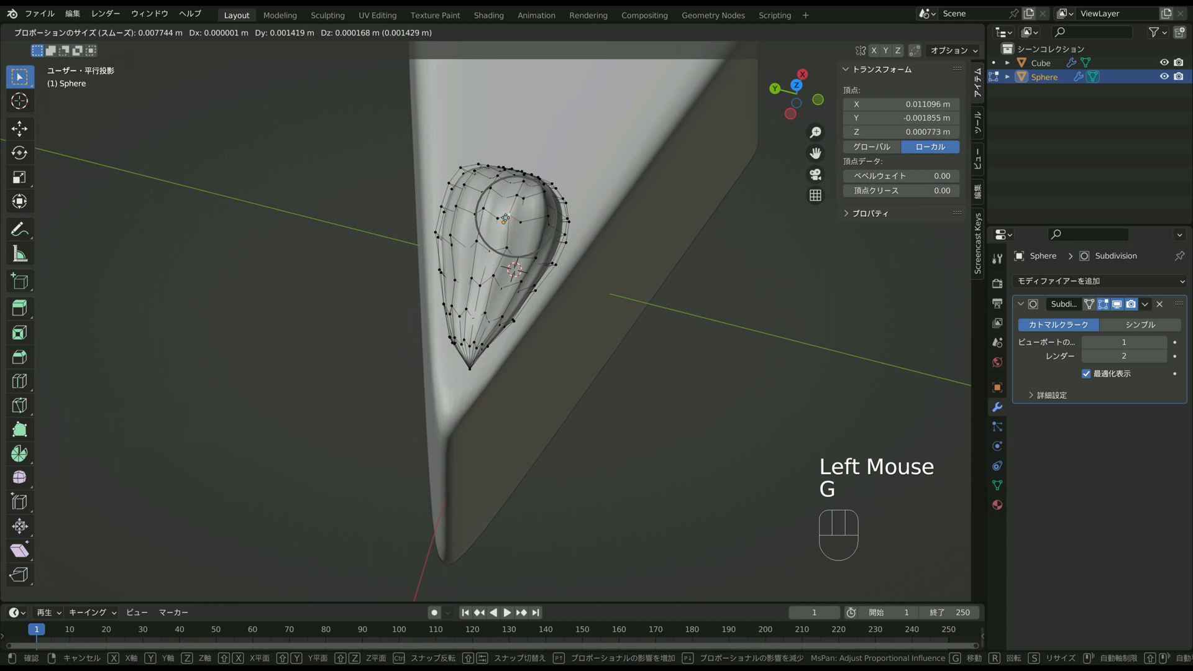
{"action": "left_click", "coordinate": [505, 218]}
{"action": "scroll", "coordinate": [506, 218], "scroll_direction": "up", "scroll_amount": 1}
{"action": "middle_click_drag", "start_coordinate": [505, 218], "coordinate": [575, 205]}
{"action": "left_click", "coordinate": [455, 239]}
{"action": "key", "text": "g"}
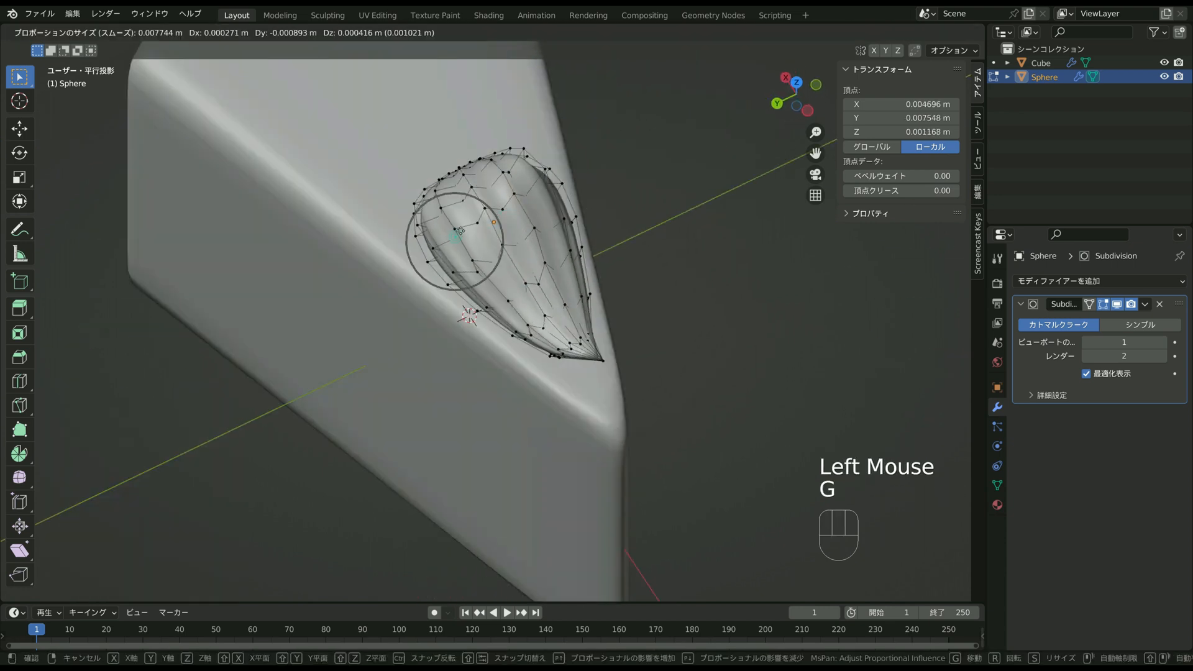
{"action": "left_click", "coordinate": [458, 235]}
Move a bottom-edge vertex and a side vertex at the rounded end on the cream's +Y side.
{"action": "middle_click_drag", "start_coordinate": [458, 234], "coordinate": [458, 281]}
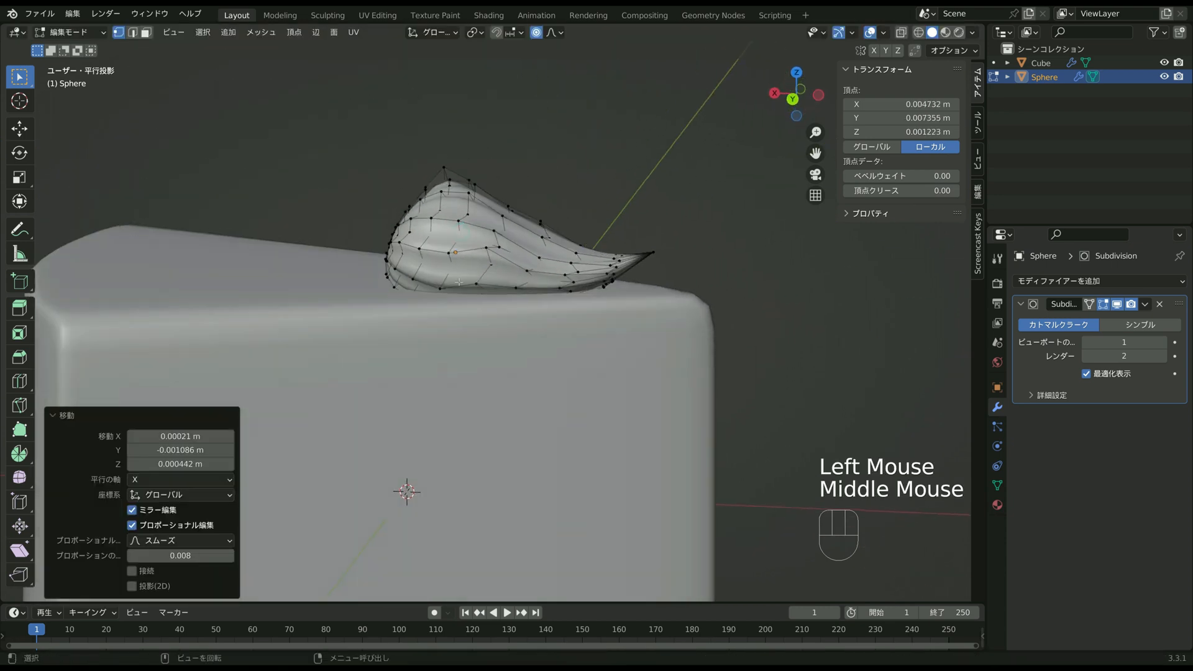
{"action": "left_click", "coordinate": [427, 282]}
{"action": "key", "text": "g"}
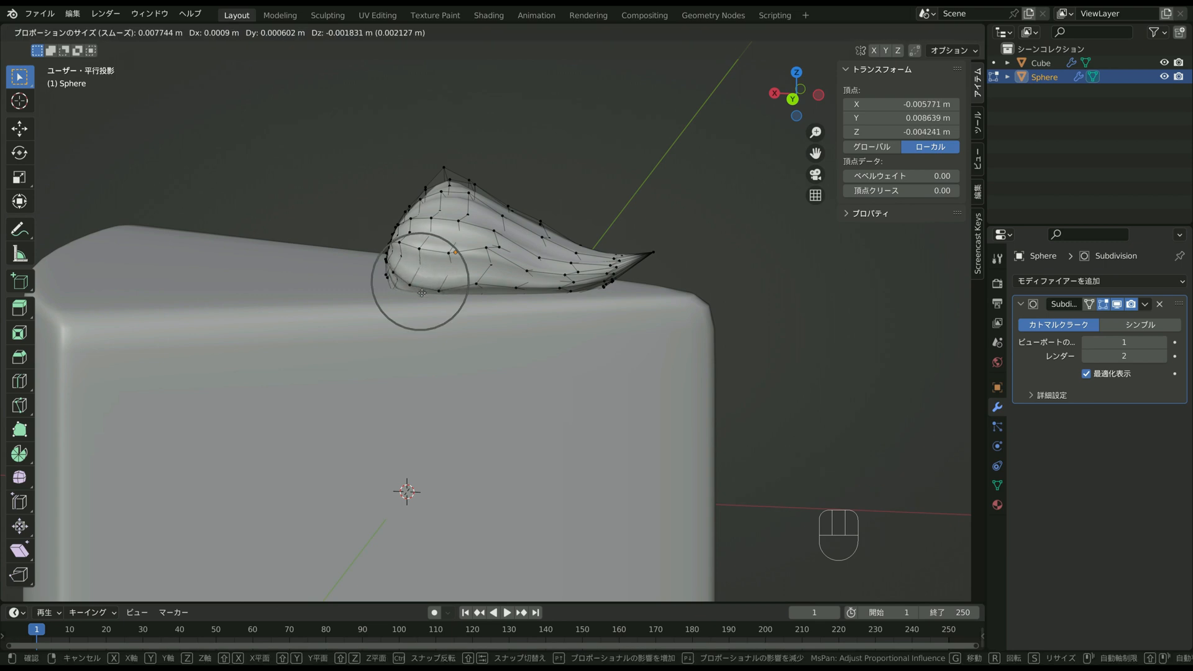
{"action": "left_click", "coordinate": [419, 257]}
{"action": "left_click", "coordinate": [419, 258]}
{"action": "key", "text": "g"}
{"action": "left_click", "coordinate": [419, 265]}
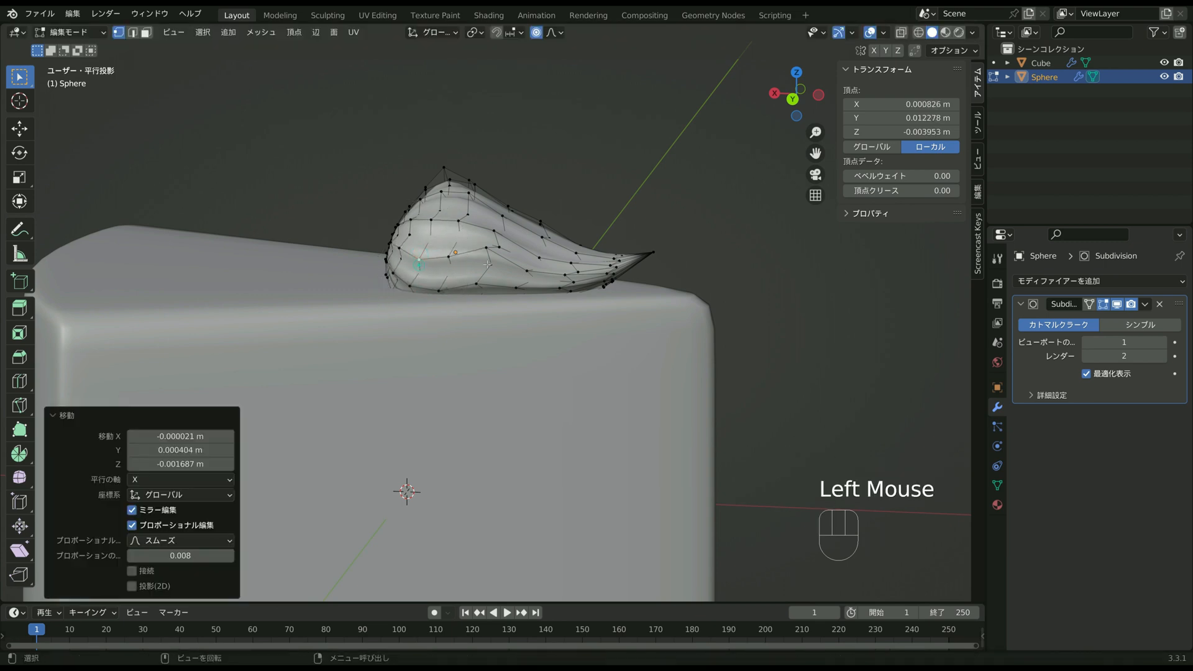
Move and rotate the area around a lower side vertex near the tip, and scale the area around an upper vertex to 0.774.
{"action": "left_click", "coordinate": [522, 275]}
{"action": "key", "text": "g"}
{"action": "left_click", "coordinate": [524, 276]}
{"action": "key", "text": "r"}
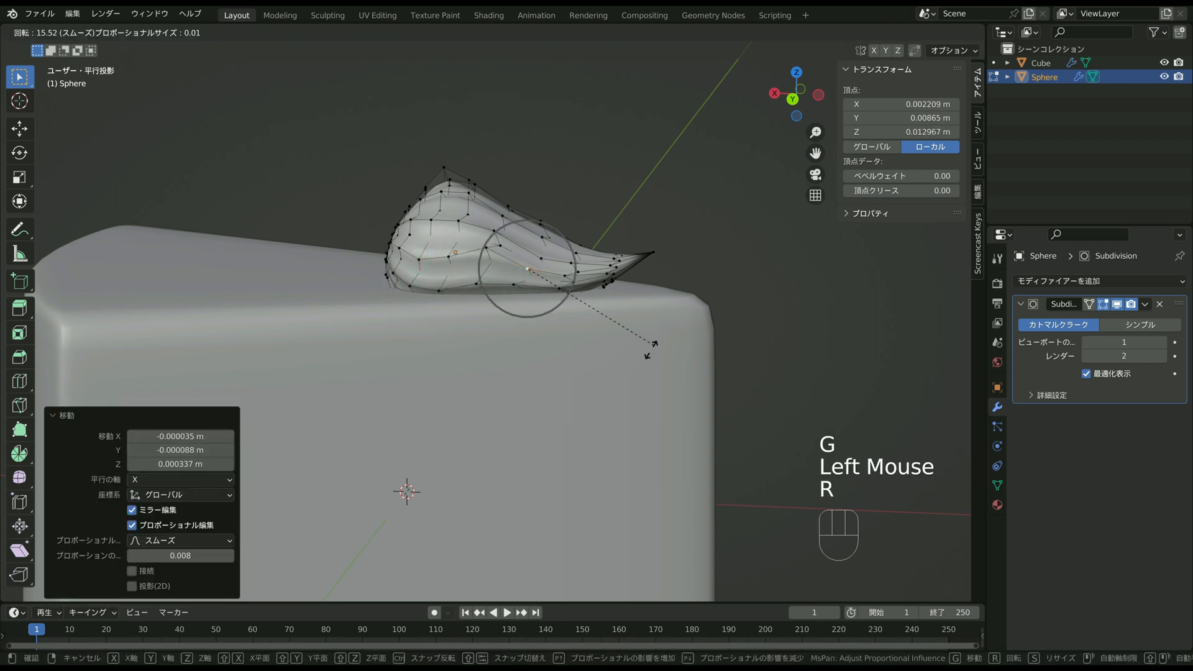
{"action": "left_click", "coordinate": [629, 367]}
{"action": "scroll", "coordinate": [629, 368], "scroll_direction": "down", "scroll_amount": 2}
{"action": "middle_click_drag", "start_coordinate": [629, 367], "coordinate": [591, 337]}
{"action": "key", "text": "s"}
{"action": "left_click", "coordinate": [590, 338]}
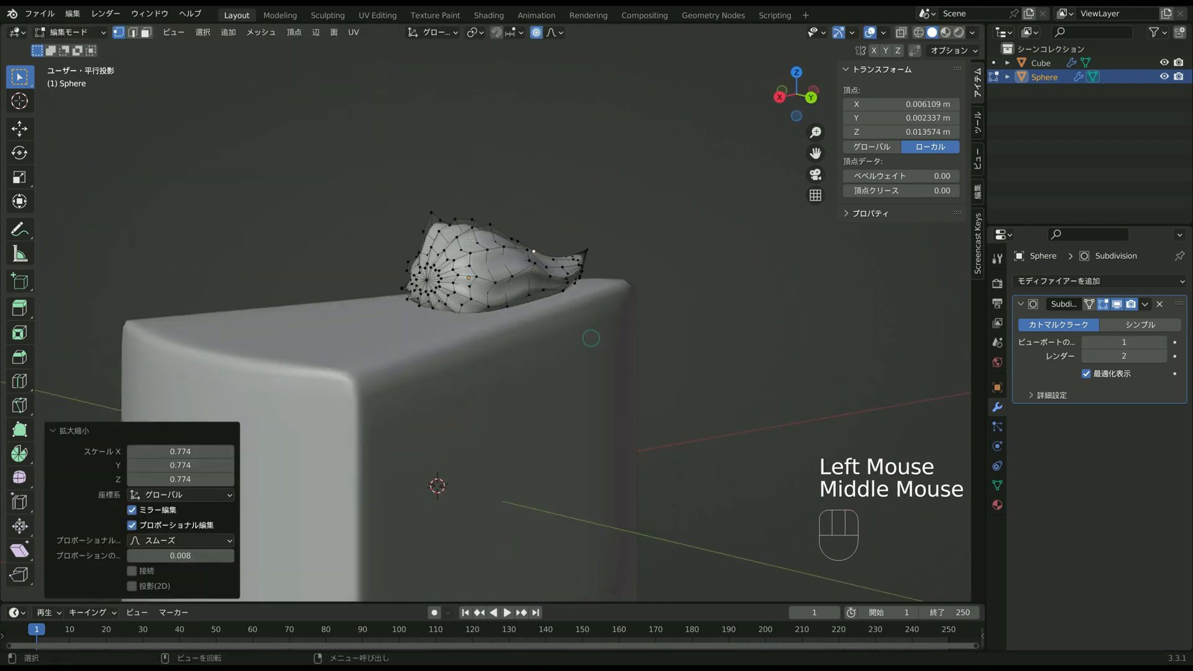
Scale the area around a vertex on the rounded end to 0.778, then rotate and move neighbouring areas of that end.
{"action": "left_click", "coordinate": [512, 298]}
{"action": "key", "text": "s"}
{"action": "left_click", "coordinate": [515, 304]}
{"action": "middle_click_drag", "start_coordinate": [515, 304], "coordinate": [498, 311]}
{"action": "key", "text": "r"}
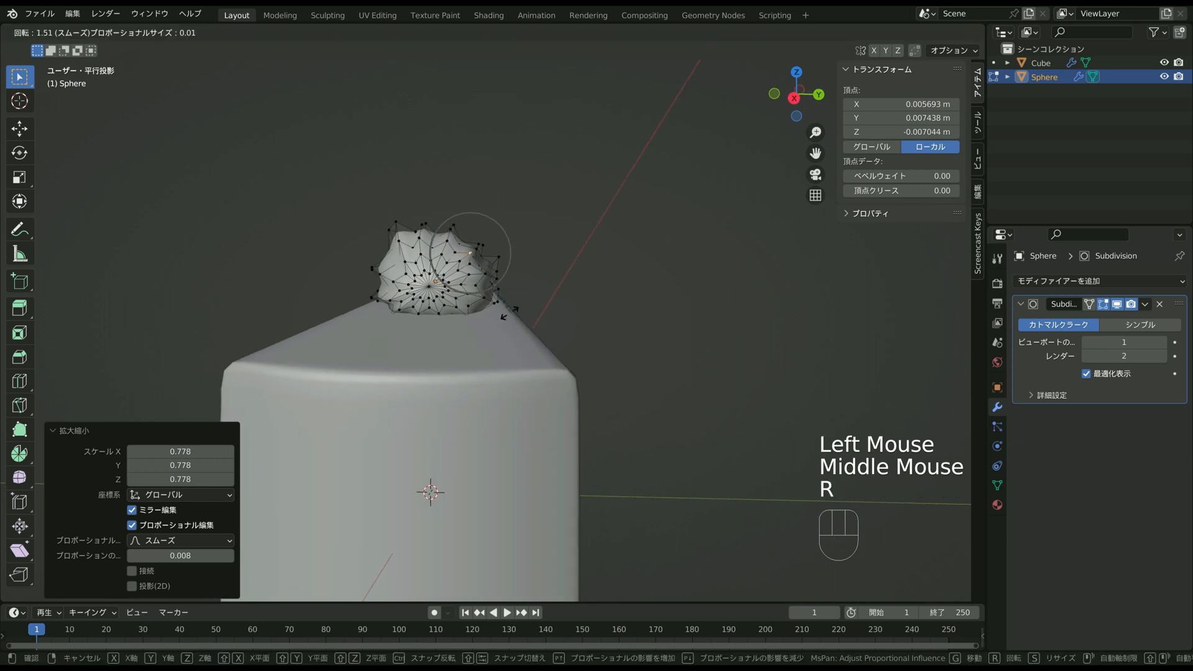
{"action": "left_click", "coordinate": [492, 326]}
{"action": "key", "text": "g"}
{"action": "left_click", "coordinate": [477, 270]}
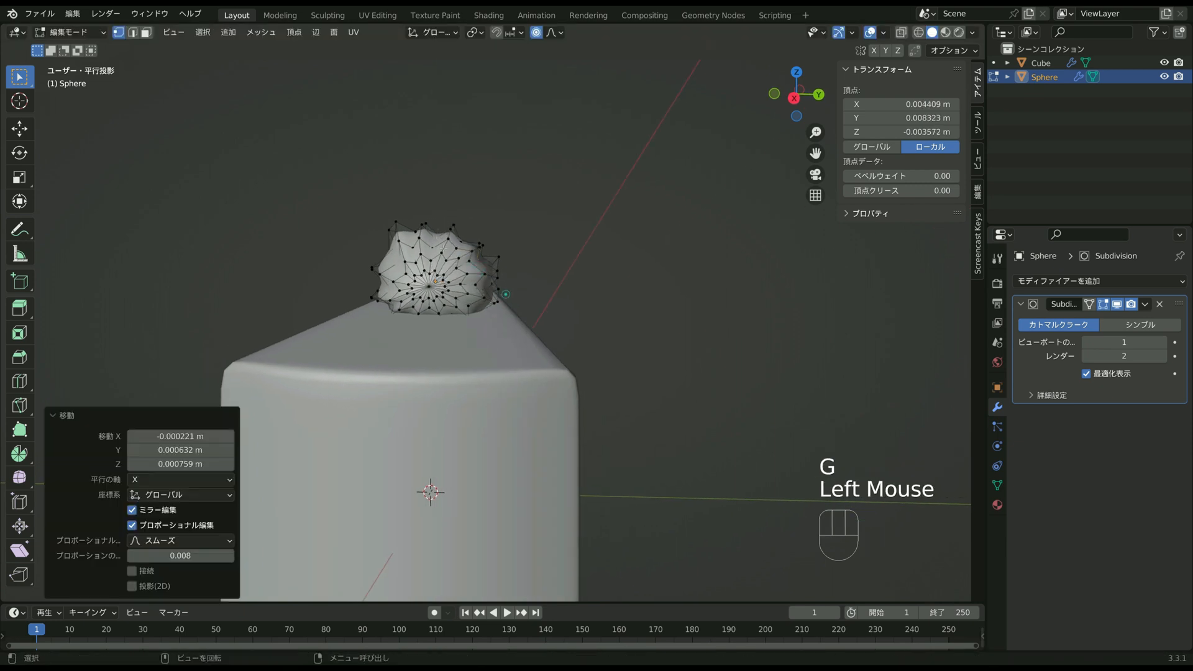
Rotate the area around an upper vertex on the rounded end, and move a vertex there with a smaller proportional size.
{"action": "left_click", "coordinate": [447, 239]}
{"action": "key", "text": "r"}
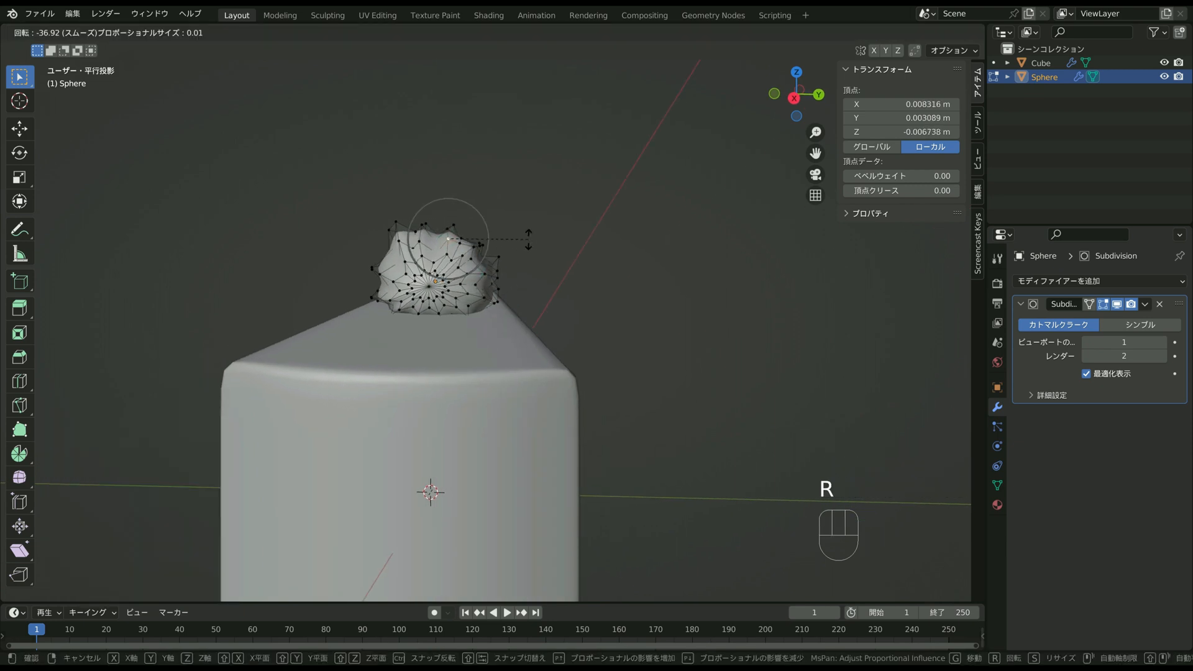
{"action": "left_click", "coordinate": [447, 239]}
{"action": "left_click", "coordinate": [447, 256]}
{"action": "left_click", "coordinate": [447, 256]}
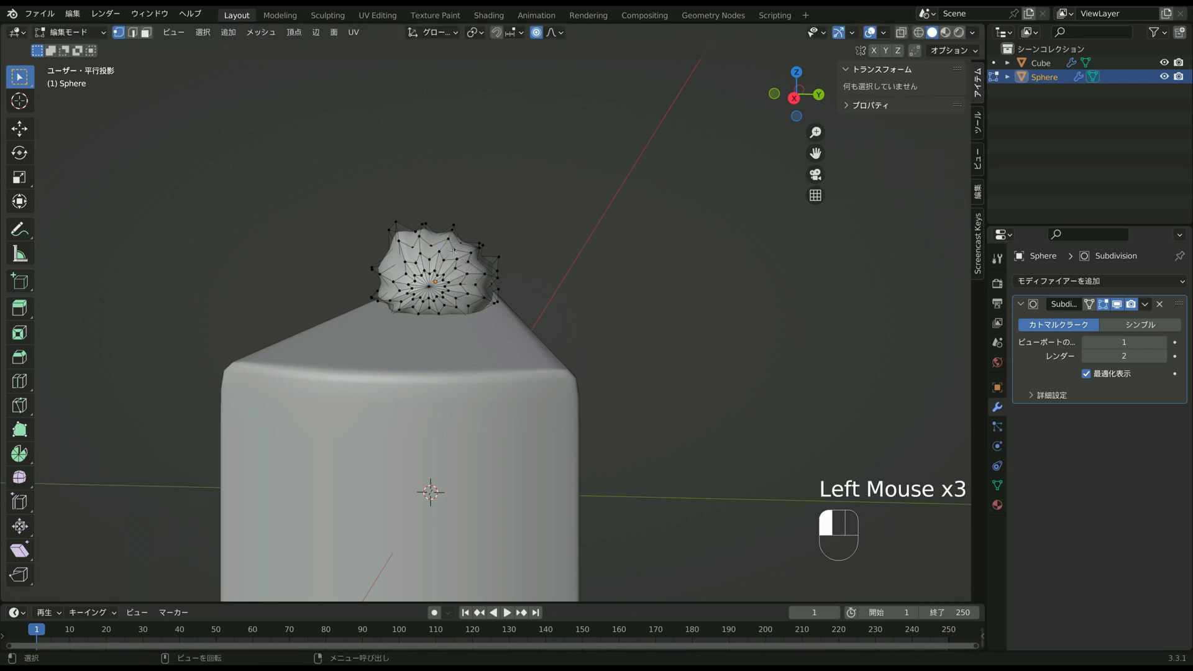
{"action": "key", "text": "g"}
{"action": "scroll", "coordinate": [447, 257], "scroll_direction": "up", "scroll_amount": 3}
{"action": "left_click", "coordinate": [447, 258]}
Move two vertices on the cream's -Y side near the rounded end, using a proportional size of about 0.005 m.
{"action": "middle_click_drag", "start_coordinate": [447, 258], "coordinate": [497, 271]}
{"action": "left_click", "coordinate": [398, 266]}
{"action": "key", "text": "g"}
{"action": "left_click", "coordinate": [402, 268]}
{"action": "scroll", "coordinate": [435, 270], "scroll_direction": "up", "scroll_amount": 2}
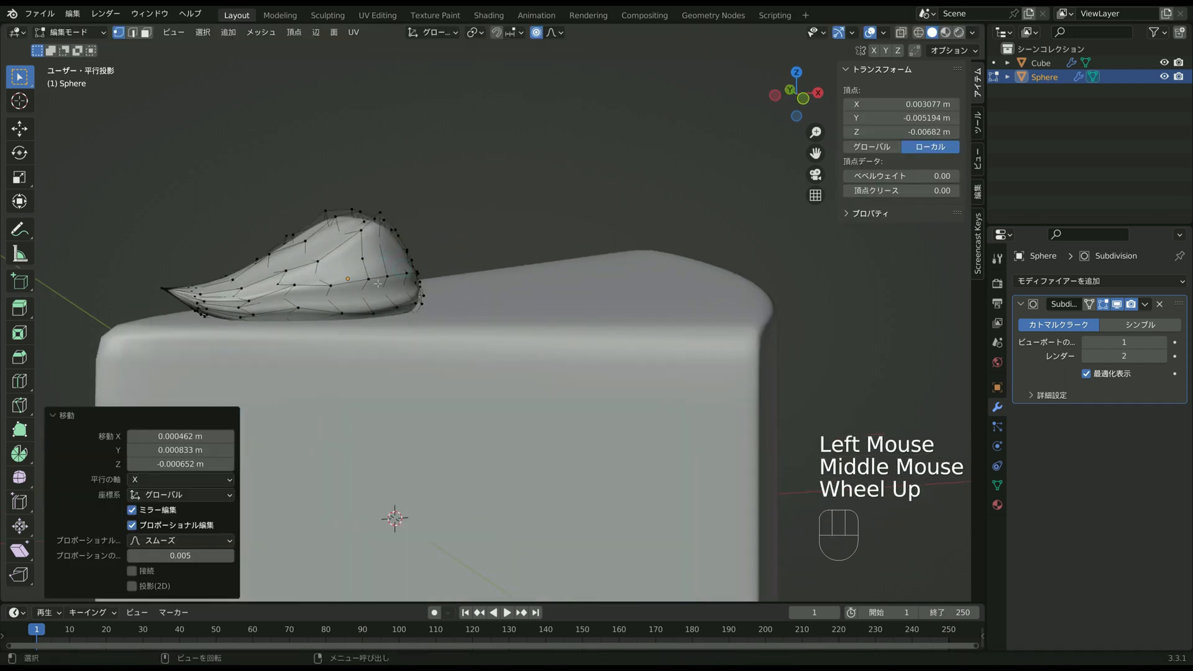
{"action": "left_click", "coordinate": [402, 269]}
{"action": "middle_click_drag", "start_coordinate": [387, 314], "coordinate": [433, 309]}
{"action": "key", "text": "g"}
{"action": "left_click", "coordinate": [427, 313]}
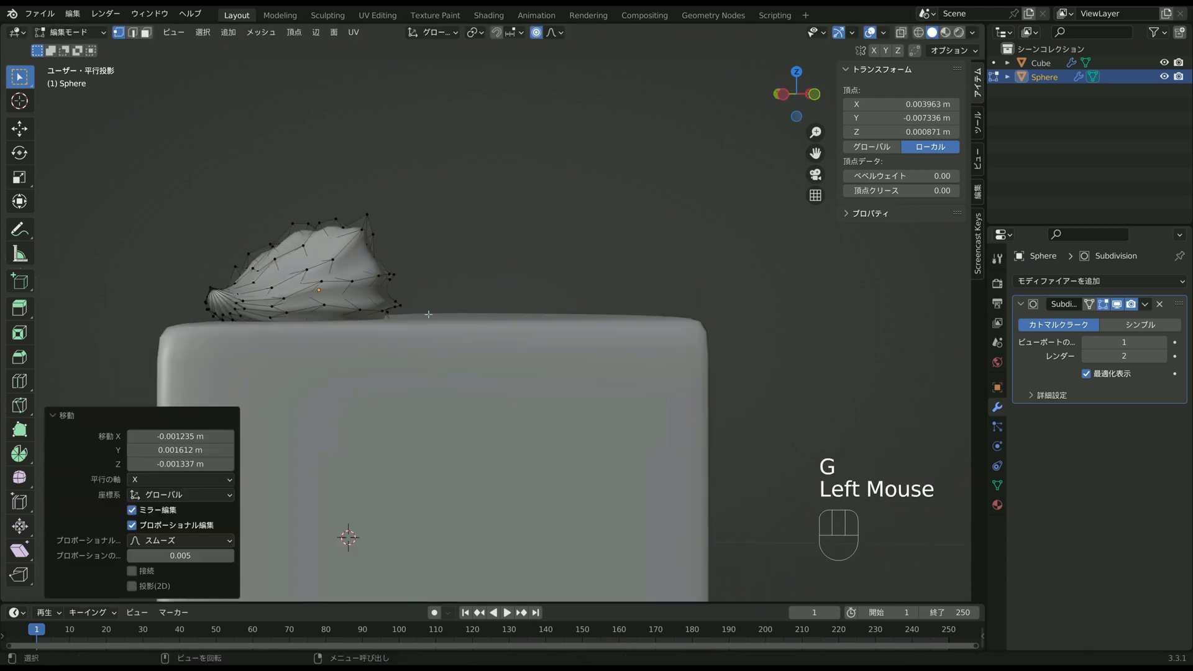
Reduce the proportional size to about 0.003 m and slightly move a vertex on the cream's -Y side.
{"action": "key", "text": "s"}
{"action": "scroll", "coordinate": [377, 290], "scroll_direction": "up", "scroll_amount": 2}
{"action": "right_click", "coordinate": [368, 283]}
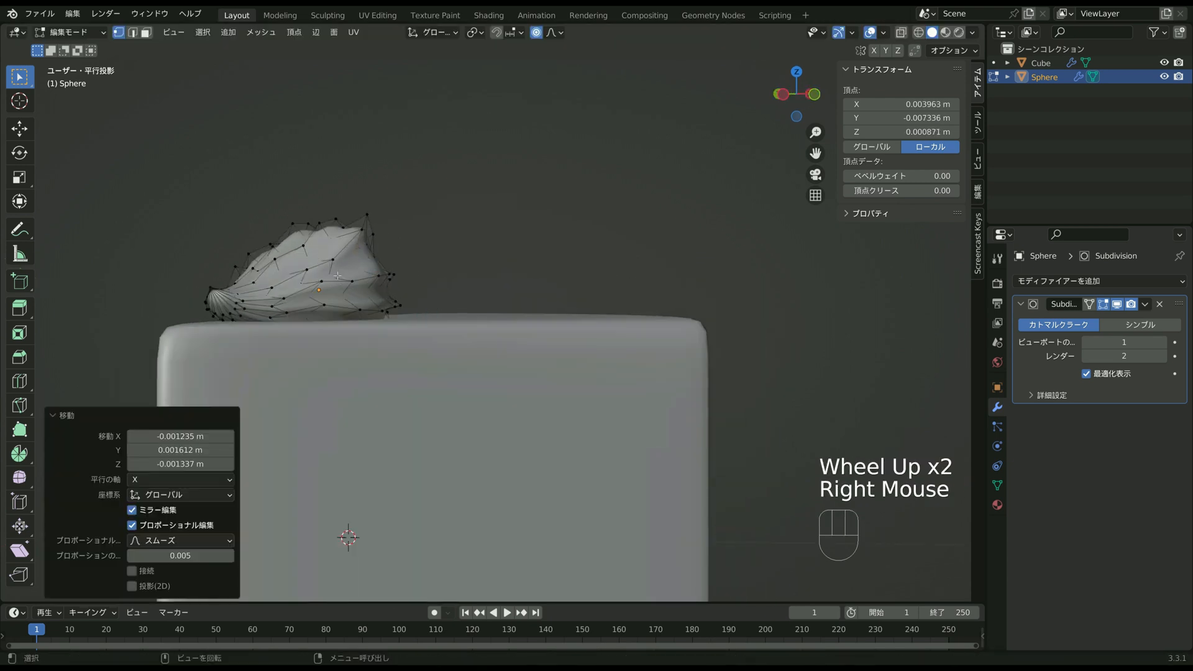
{"action": "left_click", "coordinate": [390, 275]}
{"action": "mouse_move", "coordinate": [379, 309]}
{"action": "middle_mouse_down"}
{"action": "mouse_move", "coordinate": [433, 308]}
{"action": "mouse_move", "coordinate": [351, 311]}
{"action": "mouse_move", "coordinate": [373, 299]}
{"action": "middle_mouse_up"}
{"action": "key", "text": "g"}
{"action": "left_click", "coordinate": [417, 308]}
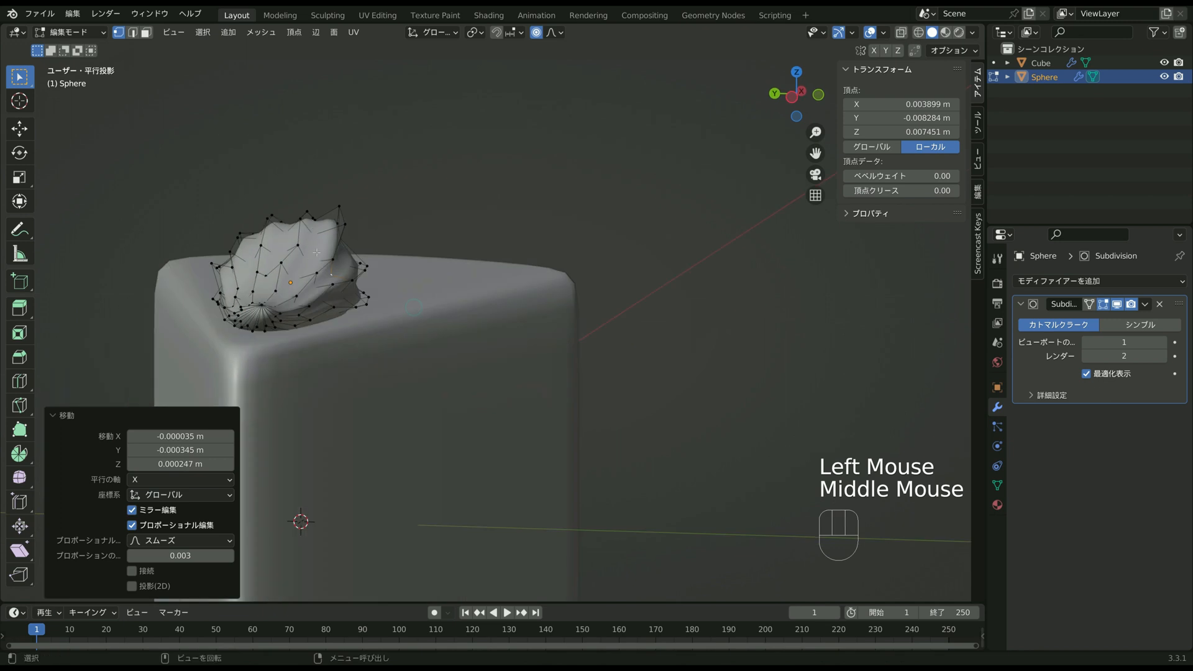
Nudge a vertex on the cream's upper side and one beside its peak with the 0.003 m proportional size.
{"action": "left_click", "coordinate": [311, 255]}
{"action": "key", "text": "g"}
{"action": "left_click", "coordinate": [311, 249]}
{"action": "left_click", "coordinate": [312, 220]}
{"action": "key", "text": "g"}
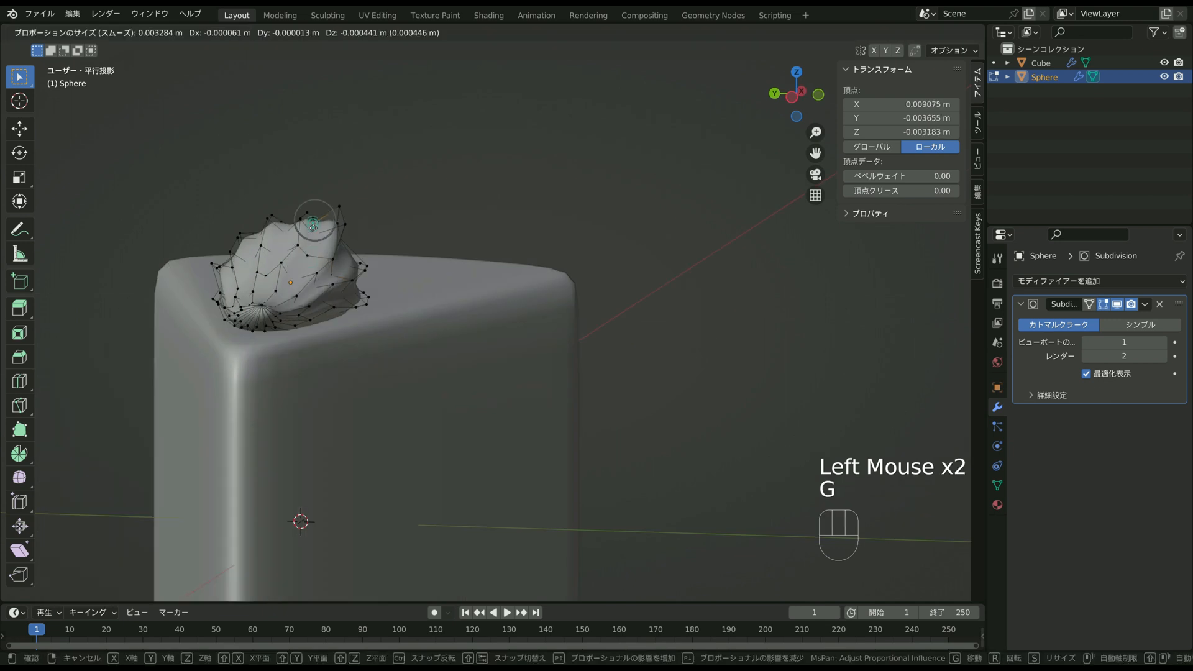
{"action": "left_click", "coordinate": [313, 225]}
Lower two more vertices just below the cream's peak by small amounts.
{"action": "left_click", "coordinate": [314, 233]}
{"action": "key", "text": "g"}
{"action": "left_click", "coordinate": [315, 238]}
{"action": "middle_click_drag", "start_coordinate": [315, 238], "coordinate": [320, 275]}
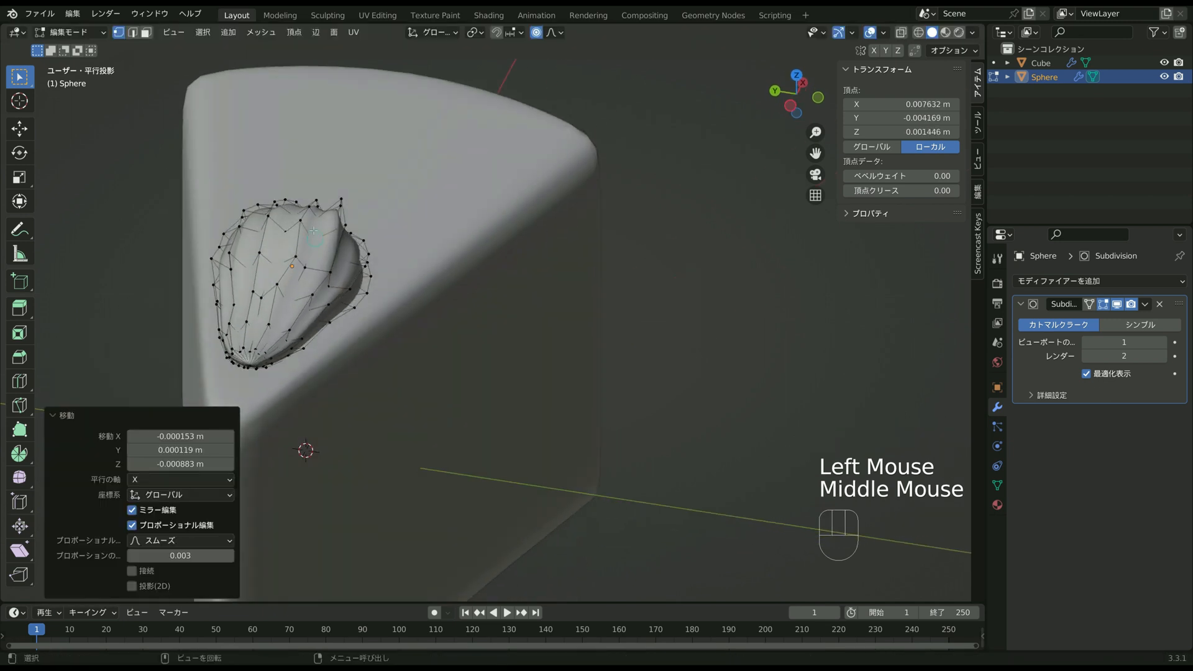
{"action": "left_click", "coordinate": [315, 224]}
{"action": "key", "text": "g"}
{"action": "left_click", "coordinate": [317, 228]}
{"action": "middle_click_drag", "start_coordinate": [316, 229], "coordinate": [345, 266]}
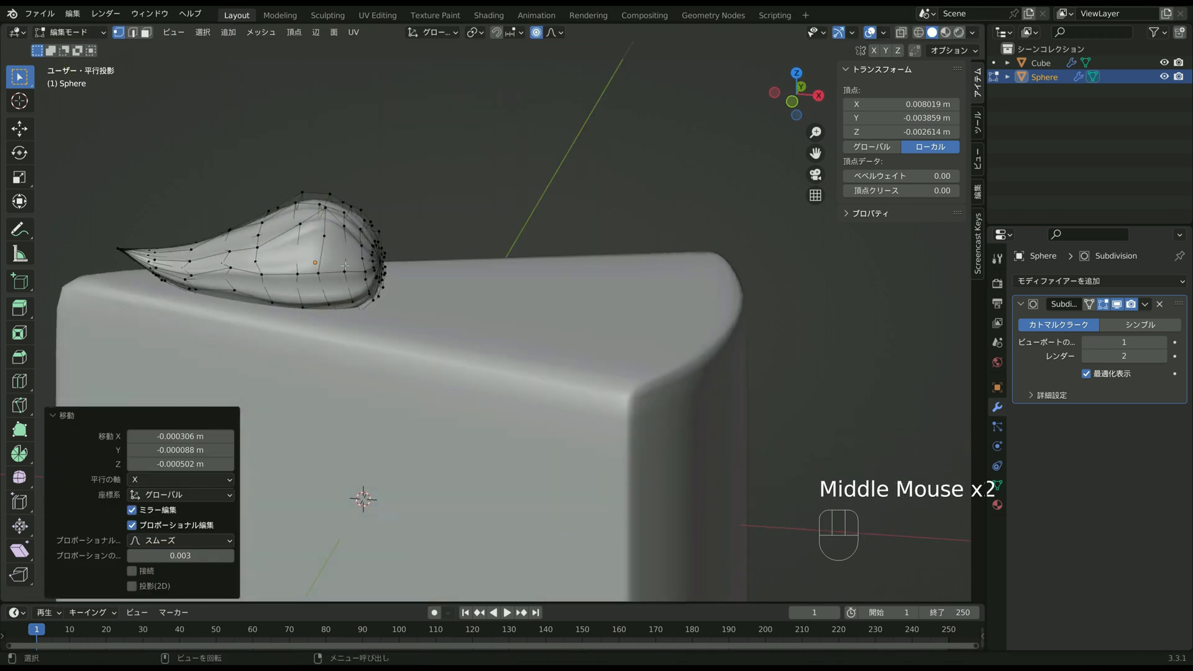
Move a vertex midway along the cream's side, and check the shape in Object Mode before resuming editing.
{"action": "left_click", "coordinate": [257, 235]}
{"action": "key", "text": "g"}
{"action": "left_click", "coordinate": [260, 238]}
{"action": "middle_click_drag", "start_coordinate": [259, 239], "coordinate": [280, 240]}
{"action": "key", "text": "Tab"}
{"action": "middle_click_drag", "start_coordinate": [404, 268], "coordinate": [360, 310]}
{"action": "key", "text": "Tab"}
Adjust vertices on the cream's side between the tip and rounded end, and return to Object Mode.
{"action": "left_click", "coordinate": [274, 258]}
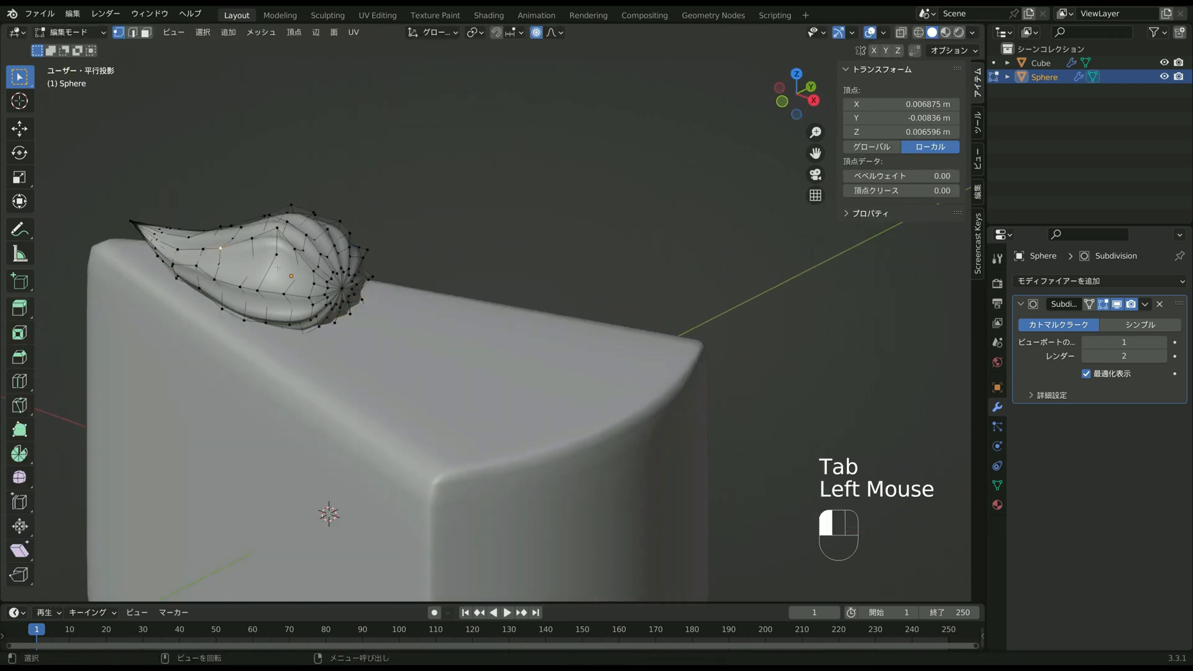
{"action": "middle_click_drag", "start_coordinate": [273, 257], "coordinate": [427, 285]}
{"action": "key", "text": "g"}
{"action": "left_click", "coordinate": [255, 301]}
{"action": "key", "text": "g"}
{"action": "left_click", "coordinate": [244, 286]}
{"action": "key", "text": "Tab"}
{"action": "scroll", "coordinate": [364, 316], "scroll_direction": "down", "scroll_amount": 2}
{"action": "middle_click_drag", "start_coordinate": [365, 317], "coordinate": [528, 319]}
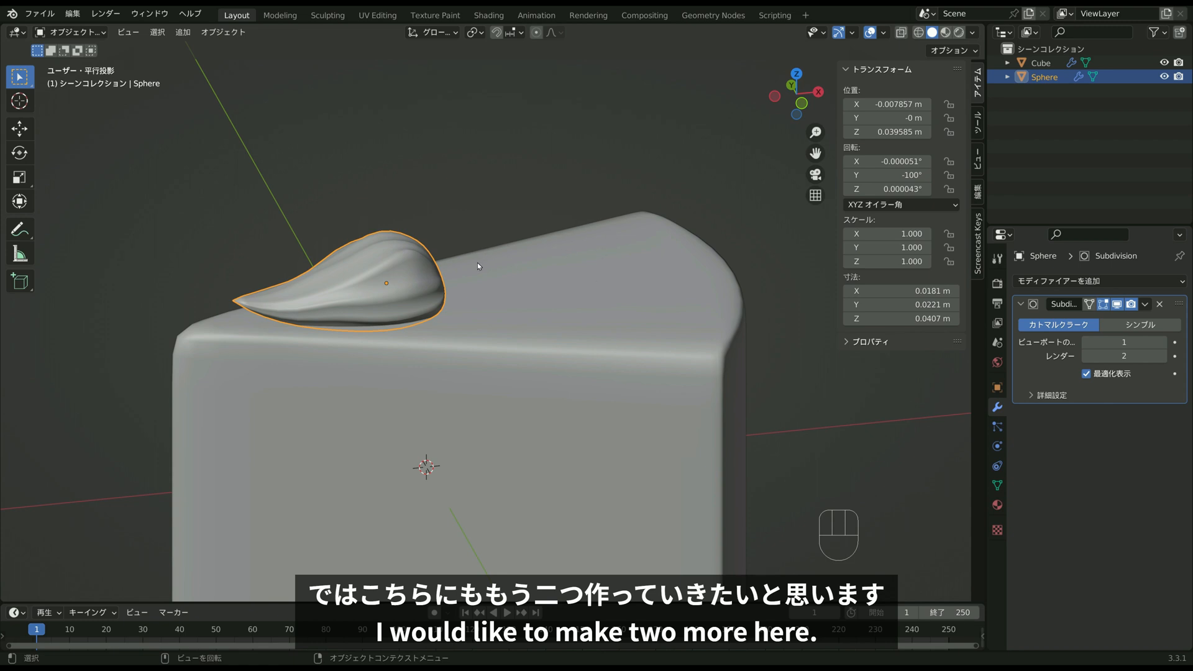
From the top view, duplicate the cream twice and place the copies near the cake's two wide corners.
{"action": "key", "text": "KP_7"}
{"action": "key", "text": "shift+d"}
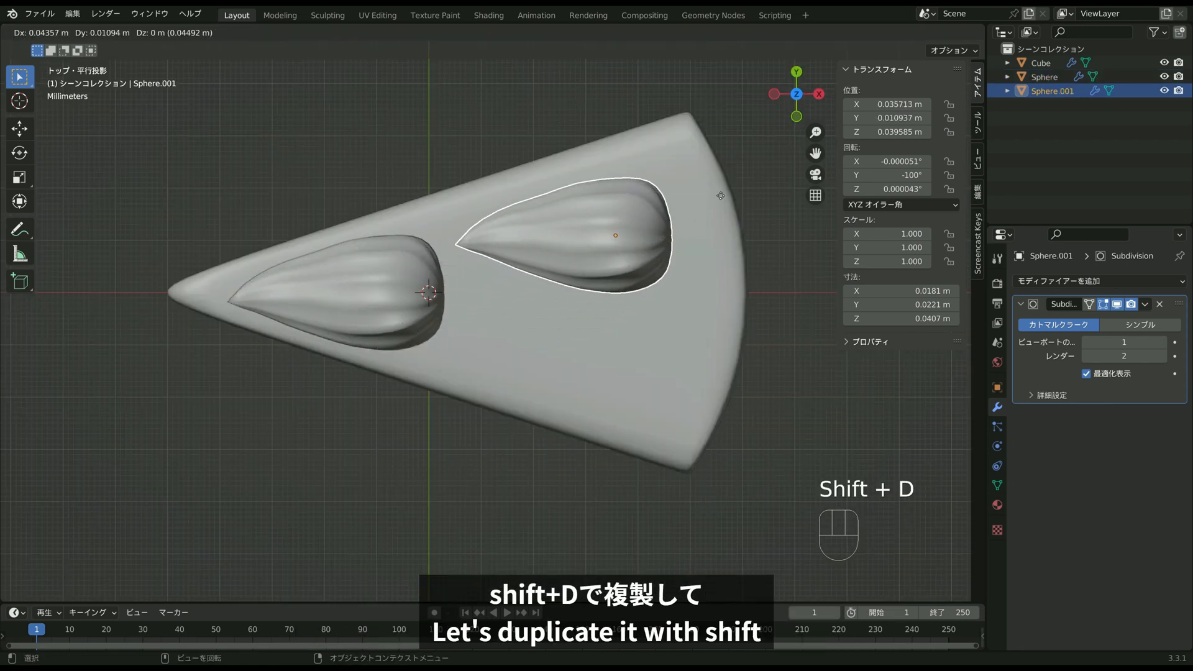
{"action": "left_click", "coordinate": [745, 200]}
{"action": "key", "text": "shift+d"}
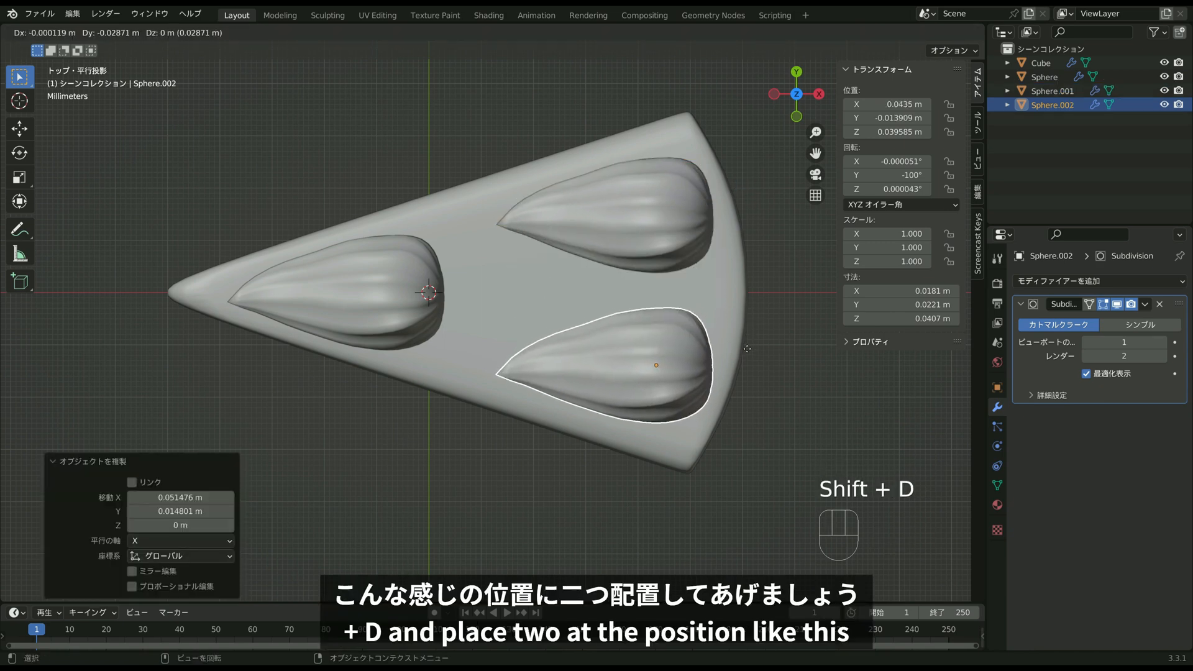
{"action": "left_click", "coordinate": [746, 349]}
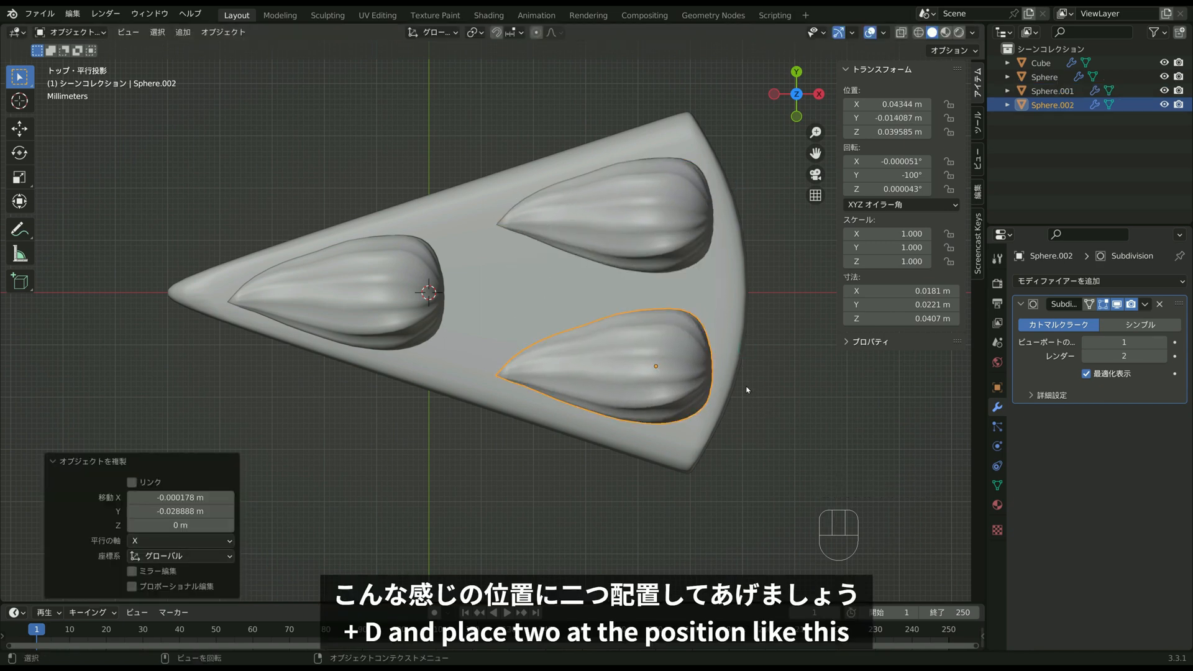
Move both cream copies slightly apart, shifting the +Y copy by -0.000713 m in X and 0.002021 m in Y.
{"action": "key", "text": "g"}
{"action": "left_click", "coordinate": [743, 392]}
{"action": "left_click", "coordinate": [639, 176]}
{"action": "key", "text": "g"}
{"action": "left_click", "coordinate": [642, 180]}
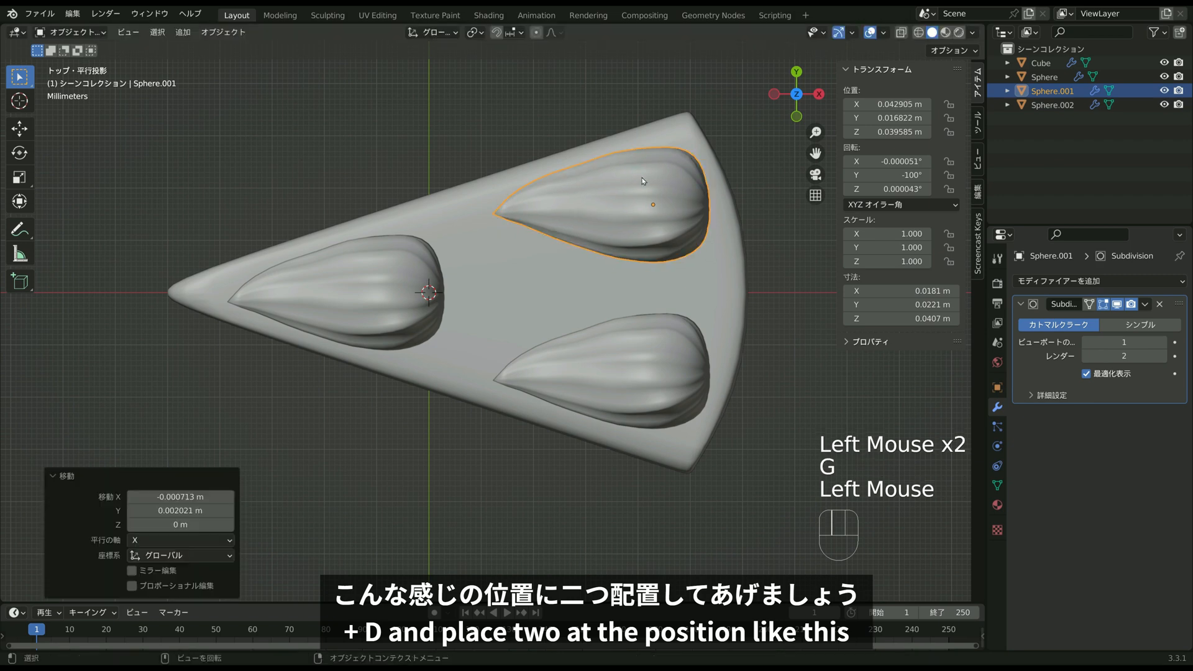
Rotate the +Y cream copy to a Z rotation of 5.68°.
{"action": "key", "text": "r"}
{"action": "left_click", "coordinate": [731, 247]}
{"action": "key", "text": "r"}
{"action": "left_click", "coordinate": [721, 291]}
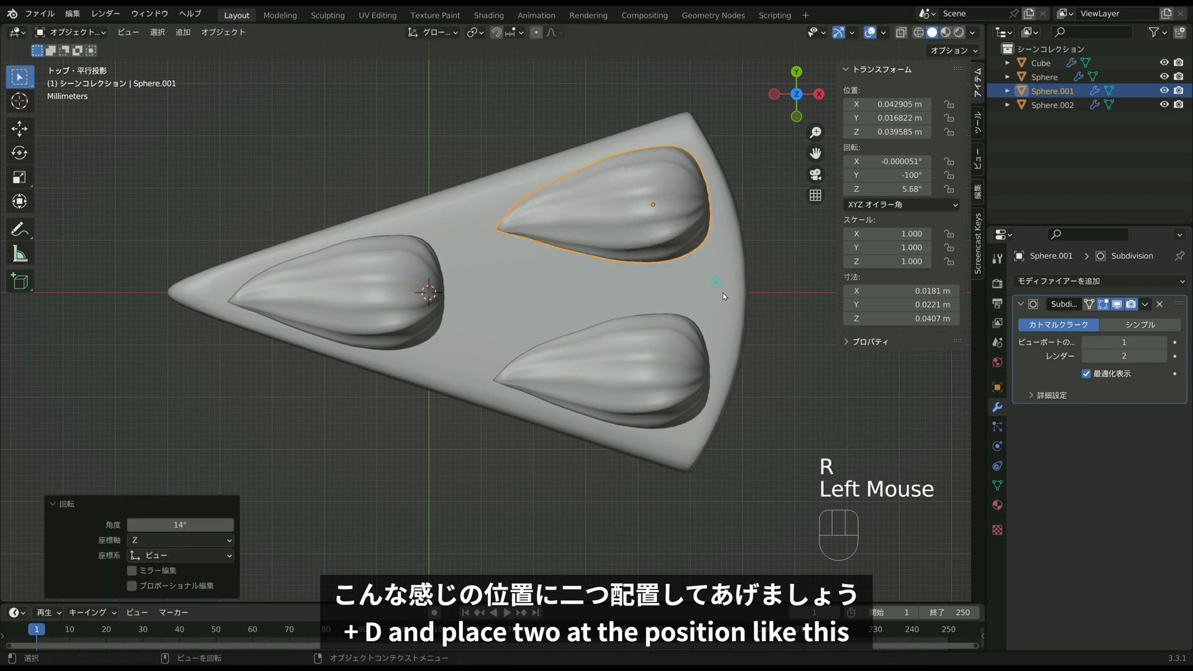
Rotate the -Y cream copy by 8.15°, adjust its position slightly, and enter Edit Mode on it.
{"action": "middle_click_drag", "start_coordinate": [689, 342], "coordinate": [664, 306], "text": "shift"}
{"action": "left_click", "coordinate": [652, 332]}
{"action": "key", "text": "r"}
{"action": "left_click", "coordinate": [659, 335]}
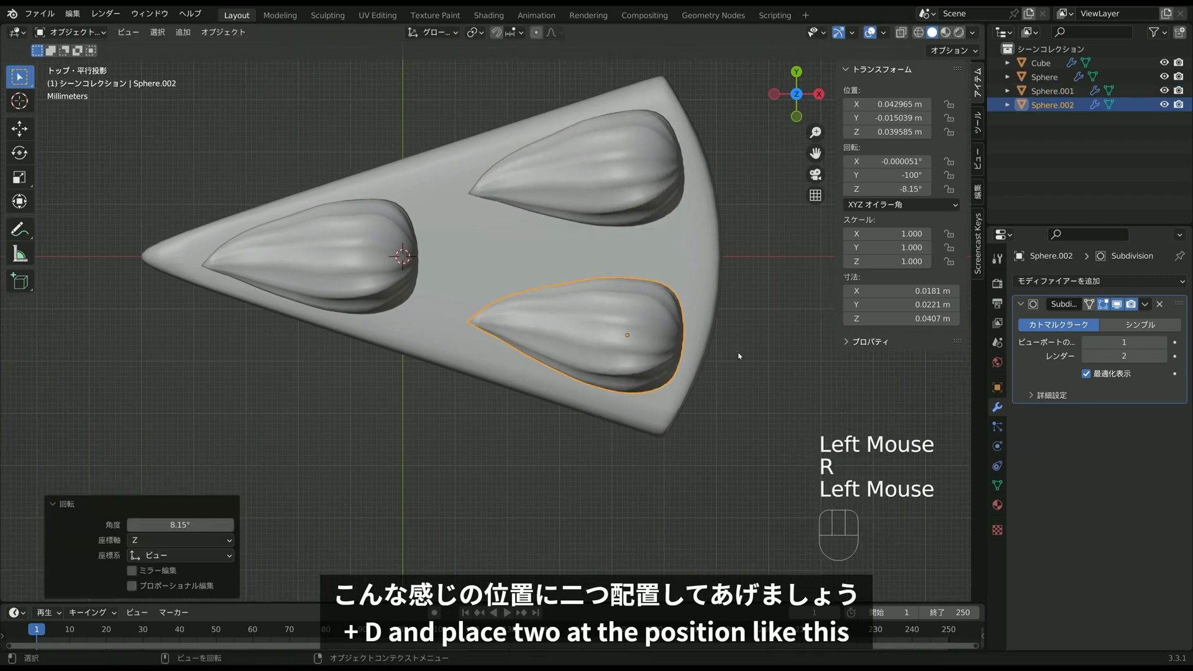
{"action": "key", "text": "g"}
{"action": "left_click", "coordinate": [729, 362]}
{"action": "key", "text": "Tab"}
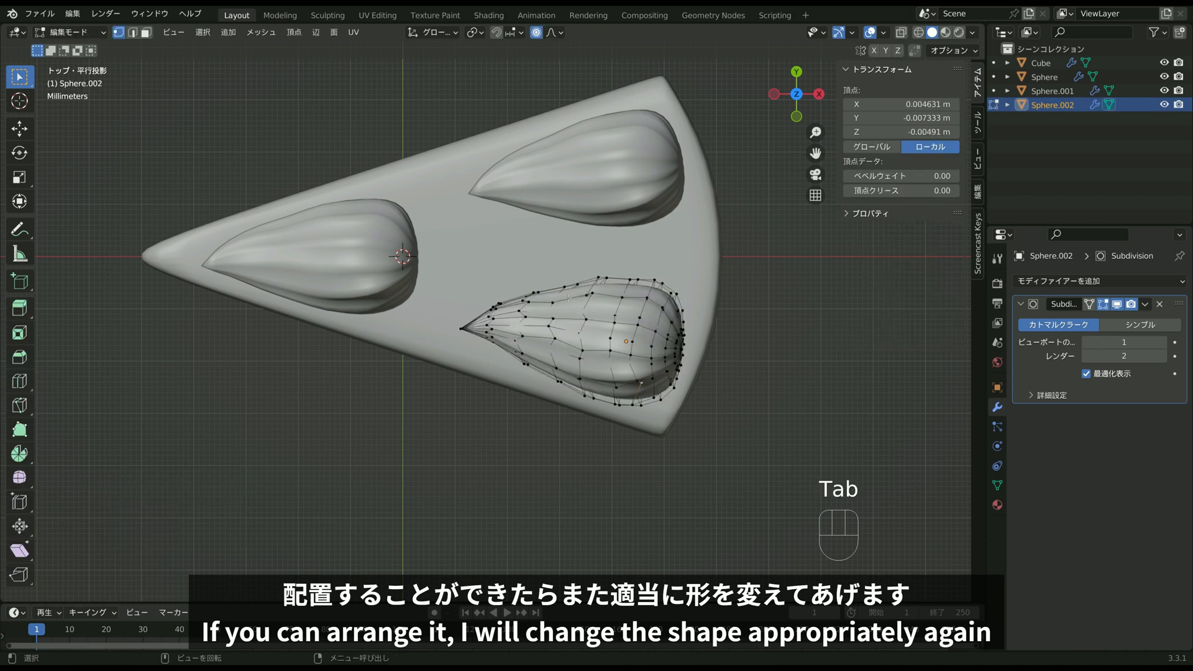
{"action": "key", "text": "r"}
{"action": "key", "text": "r"}
{"action": "right_click", "coordinate": [664, 375]}
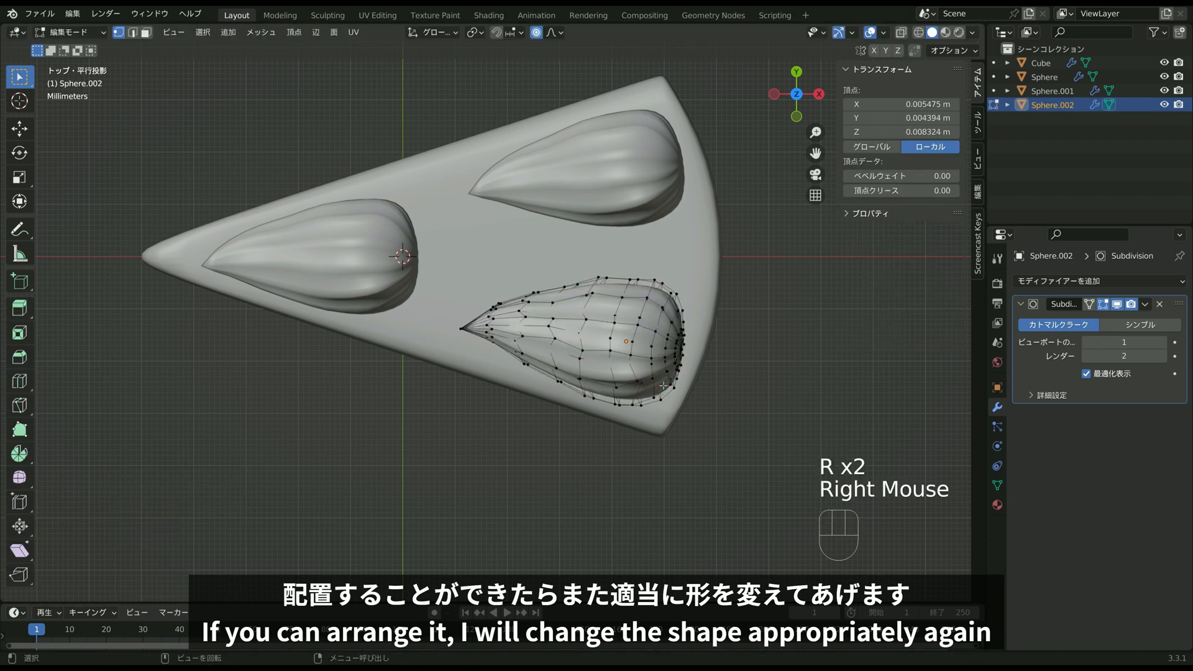
Rotate the area around a vertex on the -Y copy by 37.4° with a proportional size of about 0.012 m.
{"action": "key", "text": "r"}
{"action": "scroll", "coordinate": [660, 391], "scroll_direction": "down", "scroll_amount": 3}
{"action": "scroll", "coordinate": [659, 398], "scroll_direction": "down", "scroll_amount": 4}
{"action": "left_click", "coordinate": [633, 382]}
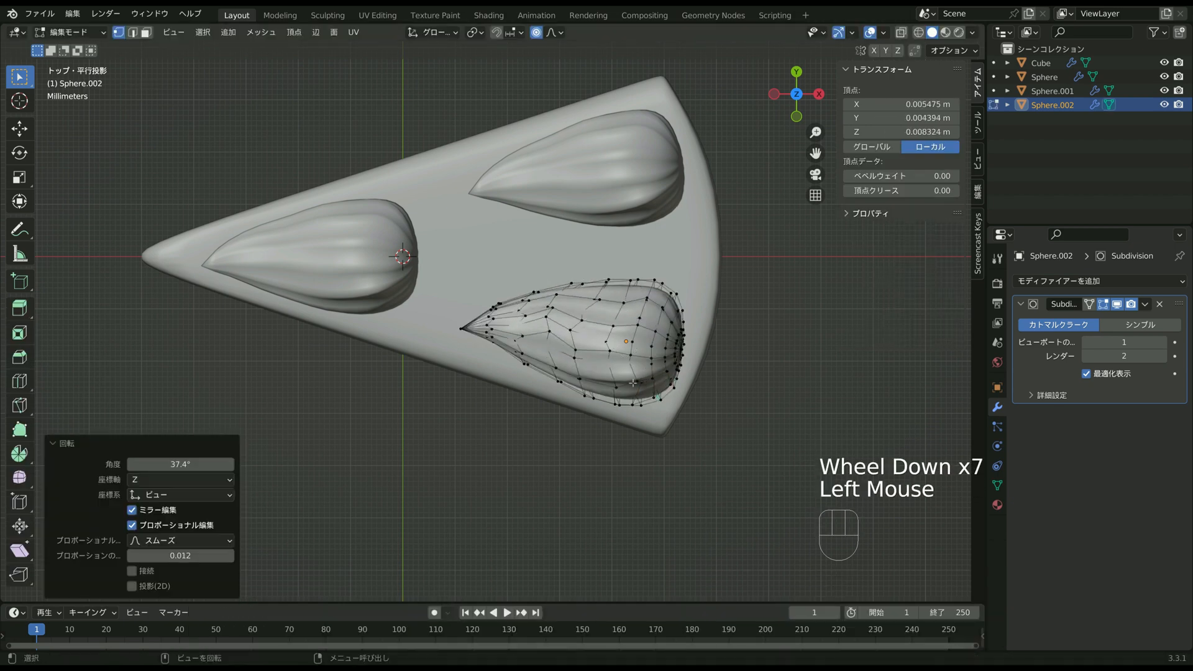
Shift the tip vertex of the -Y cream copy by about 0.0017 m in Y and adjust its height along Z.
{"action": "left_click", "coordinate": [457, 330]}
{"action": "key", "text": "g"}
{"action": "left_click", "coordinate": [459, 320]}
{"action": "middle_click_drag", "start_coordinate": [458, 320], "coordinate": [518, 232]}
{"action": "key", "text": "g"}
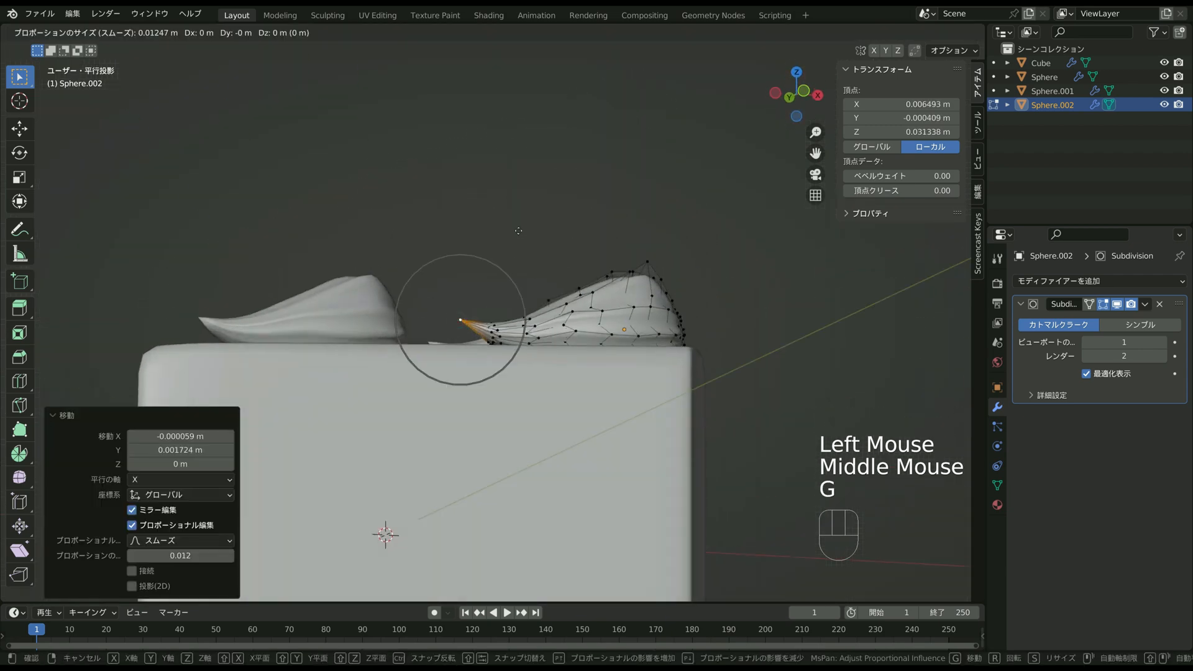
{"action": "key", "text": "z"}
{"action": "left_click", "coordinate": [517, 226]}
Raise a vertex just behind the -Y copy's tip along Z, and lower the tip vertex by about 0.0026 m.
{"action": "left_click", "coordinate": [494, 320]}
{"action": "key", "text": "g"}
{"action": "key", "text": "z"}
{"action": "left_click", "coordinate": [493, 307]}
{"action": "left_click", "coordinate": [461, 308]}
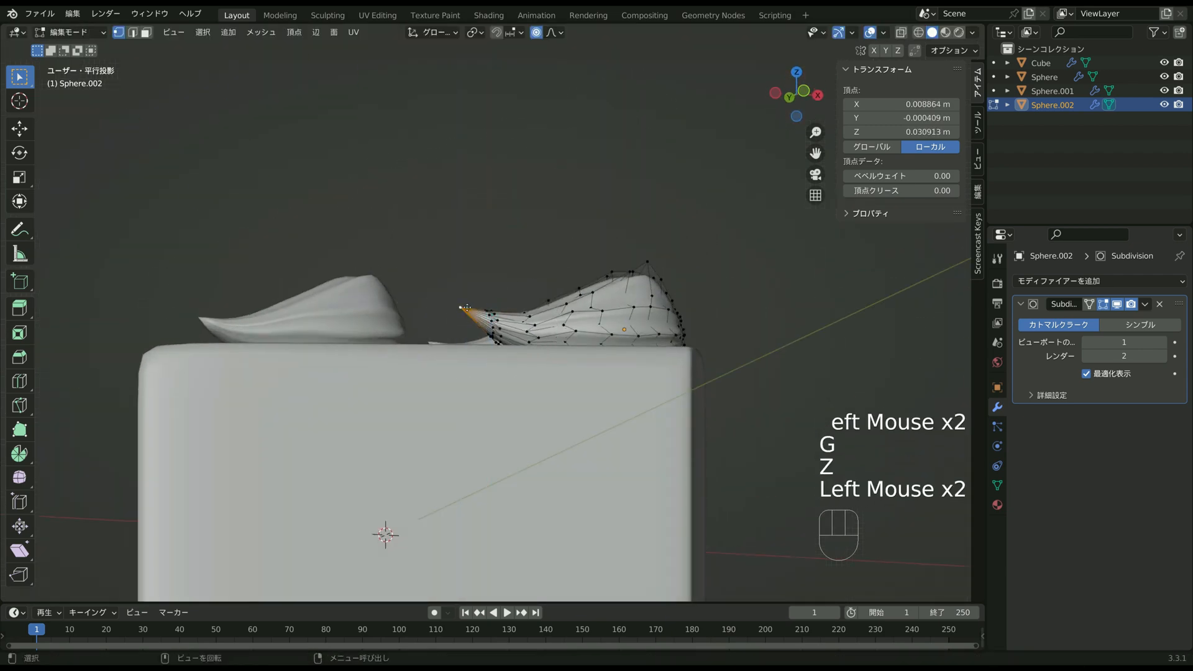
{"action": "key", "text": "g"}
{"action": "key", "text": "z"}
{"action": "left_click", "coordinate": [466, 321]}
{"action": "middle_click_drag", "start_coordinate": [465, 321], "coordinate": [447, 345]}
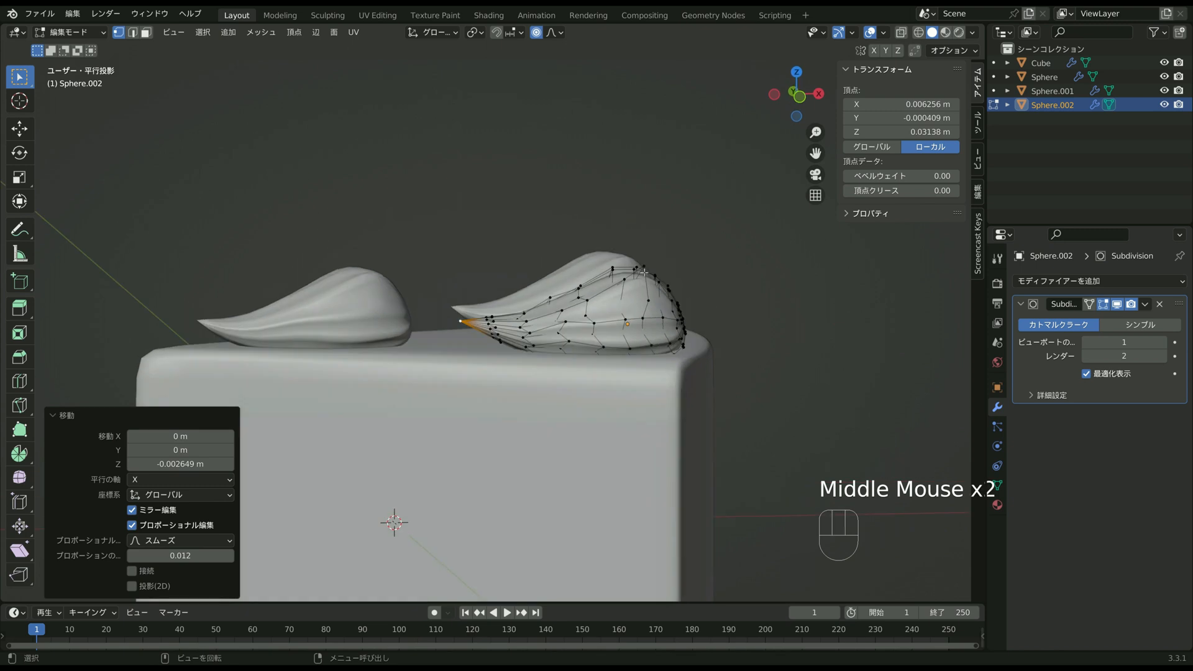
Lower a vertex on the rear crest of the -Y cream copy slightly along Z.
{"action": "left_click", "coordinate": [644, 273]}
{"action": "key", "text": "g"}
{"action": "key", "text": "z"}
{"action": "left_click", "coordinate": [643, 283]}
Nudge vertices along the -Y cream copy's outer long side, near the wedge's edge, to make the outline slightly irregular.
{"action": "middle_click_drag", "start_coordinate": [643, 283], "coordinate": [628, 398]}
{"action": "left_click", "coordinate": [656, 339]}
{"action": "key", "text": "g"}
{"action": "left_click", "coordinate": [628, 336]}
{"action": "key", "text": "g"}
{"action": "left_click", "coordinate": [653, 345]}
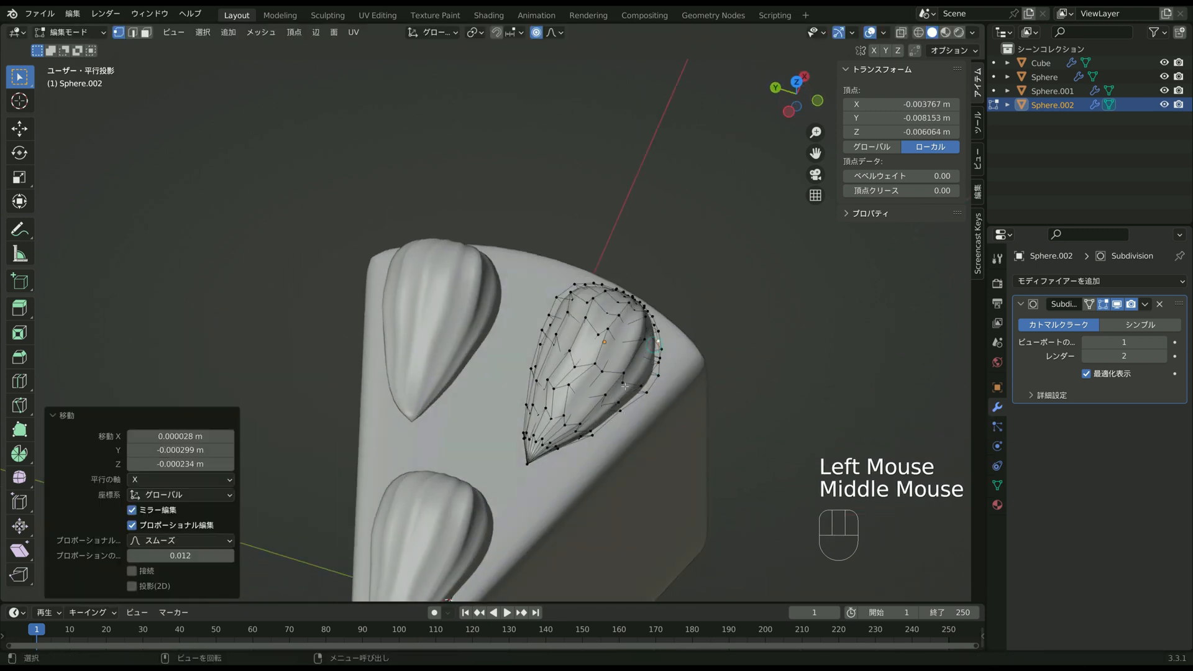
{"action": "left_click", "coordinate": [625, 385]}
{"action": "key", "text": "g"}
{"action": "left_click", "coordinate": [623, 388]}
Reshape both tapered sides of the -Y cream copy near its tip with a proportional size of about 0.017 m.
{"action": "left_click", "coordinate": [533, 373]}
{"action": "key", "text": "g"}
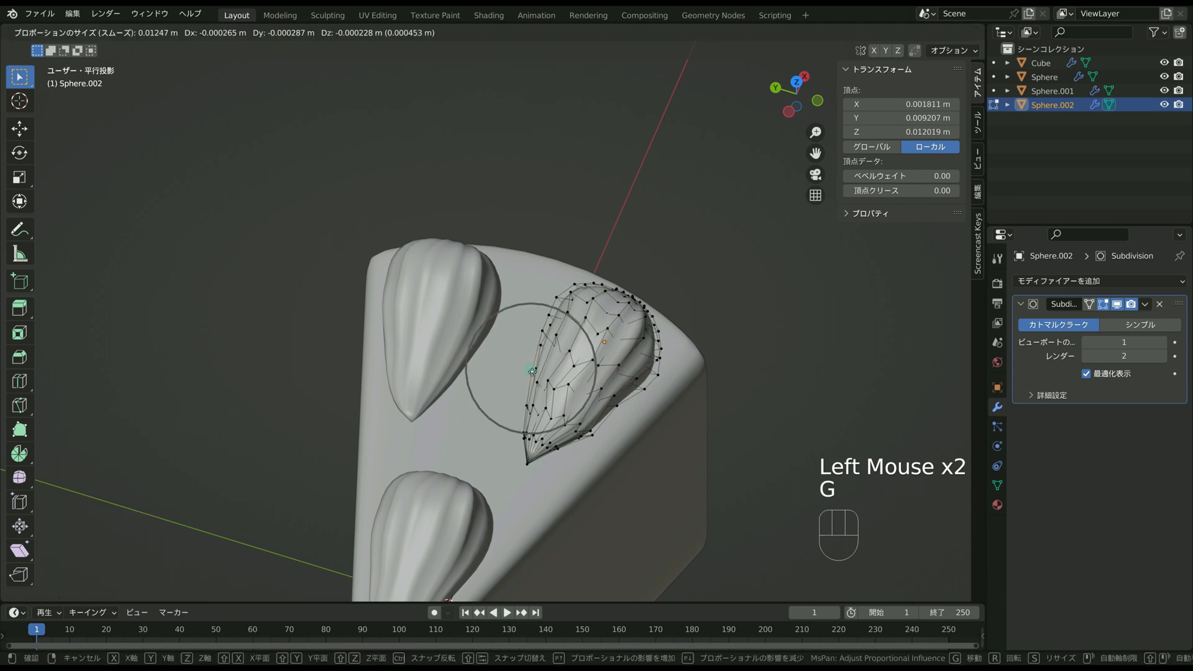
{"action": "scroll", "coordinate": [533, 373], "scroll_direction": "down", "scroll_amount": 2}
{"action": "left_click", "coordinate": [533, 373]}
{"action": "left_click", "coordinate": [580, 430]}
{"action": "key", "text": "g"}
{"action": "left_click", "coordinate": [578, 429]}
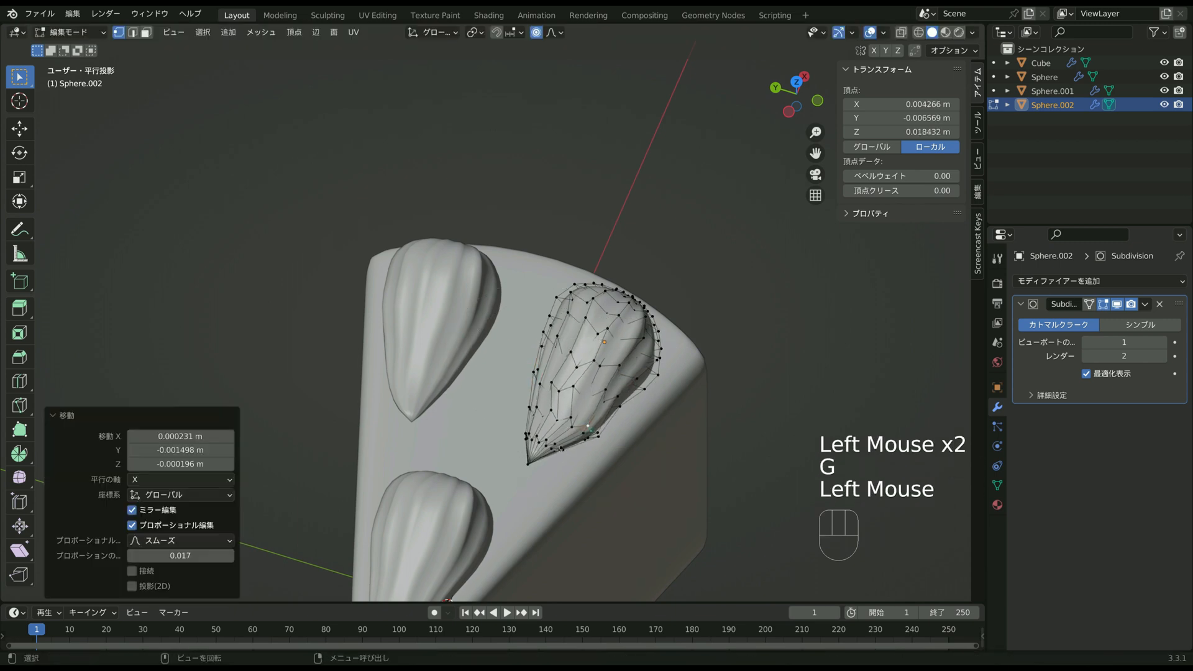
{"action": "left_click", "coordinate": [559, 449]}
{"action": "key", "text": "g"}
{"action": "left_click", "coordinate": [562, 451]}
Nudge two vertices on the -Y cream copy's rounded rear end with a proportional size of about 0.017 m.
{"action": "middle_click_drag", "start_coordinate": [562, 451], "coordinate": [464, 250]}
{"action": "left_click", "coordinate": [668, 322]}
{"action": "key", "text": "g"}
{"action": "left_click", "coordinate": [671, 319]}
{"action": "left_click", "coordinate": [662, 338]}
{"action": "key", "text": "g"}
{"action": "left_click", "coordinate": [663, 339]}
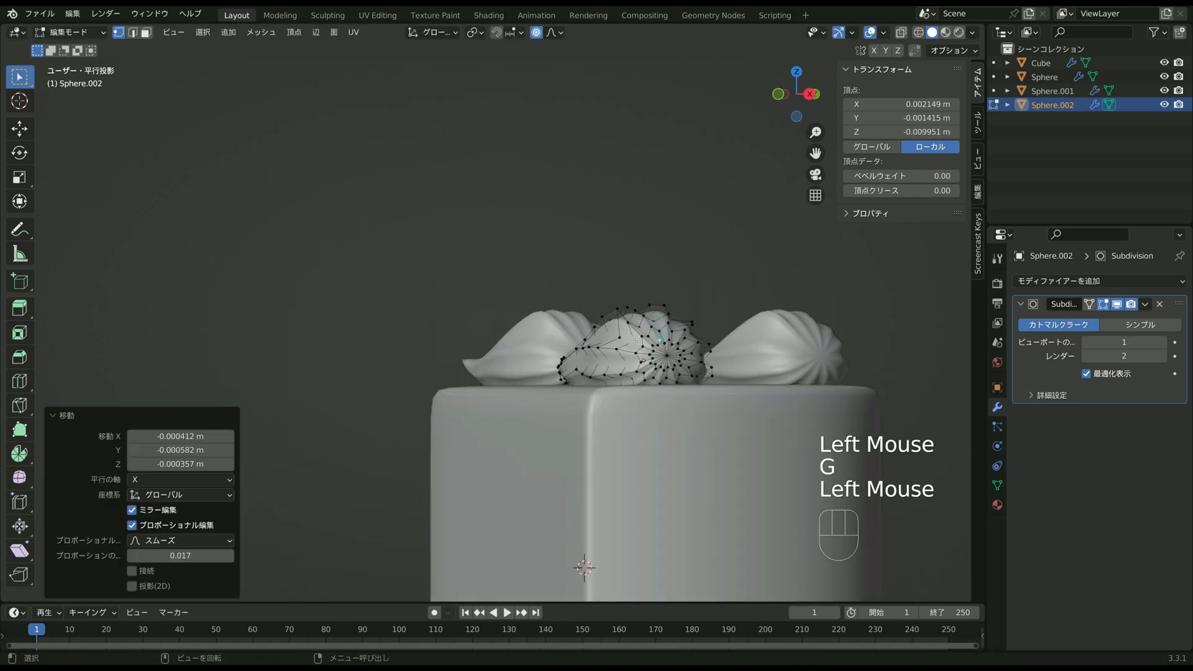
Adjust the -Y copy's upper and side ridges with a proportional size of about 0.010 m, and leave Edit Mode.
{"action": "left_click", "coordinate": [634, 341]}
{"action": "key", "text": "g"}
{"action": "scroll", "coordinate": [634, 341], "scroll_direction": "up", "scroll_amount": 4}
{"action": "left_click", "coordinate": [634, 342]}
{"action": "left_click", "coordinate": [702, 360]}
{"action": "key", "text": "g"}
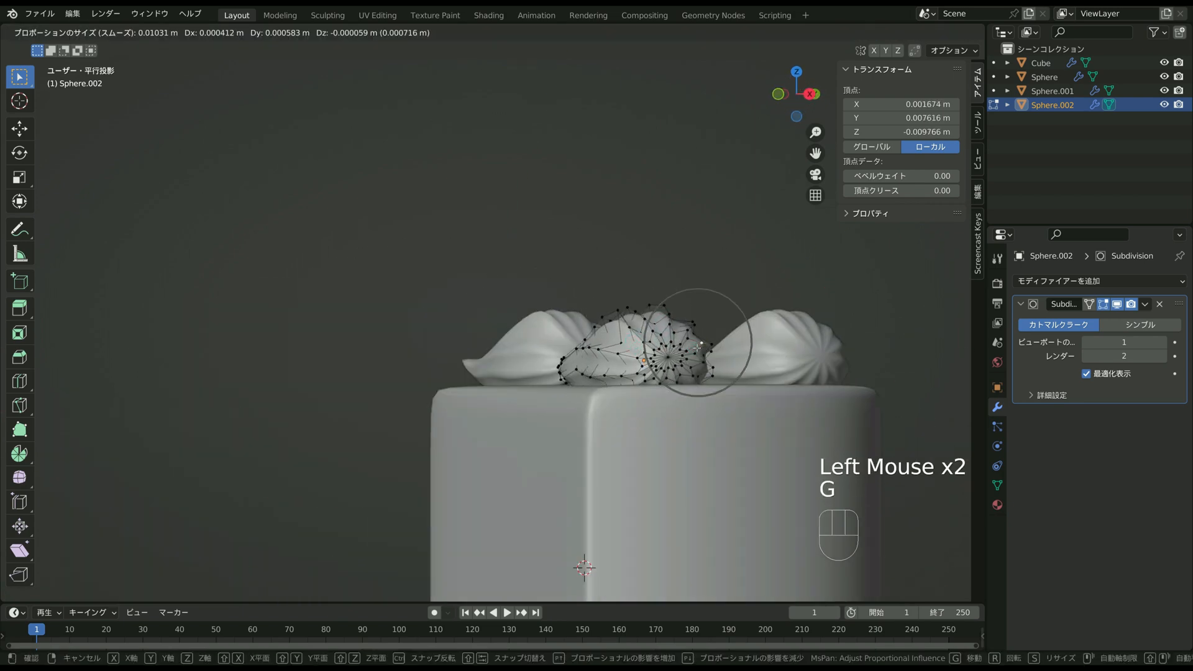
{"action": "left_click", "coordinate": [702, 362]}
{"action": "middle_click_drag", "start_coordinate": [702, 362], "coordinate": [562, 301]}
{"action": "key", "text": "Tab"}
Enter Edit Mode on the +Y cream copy and nudge vertices on its upper and lower tapered side.
{"action": "scroll", "coordinate": [694, 326], "scroll_direction": "up", "scroll_amount": 2}
{"action": "left_click", "coordinate": [694, 323]}
{"action": "key", "text": "Tab"}
{"action": "left_click", "coordinate": [552, 249]}
{"action": "middle_click_drag", "start_coordinate": [553, 261], "coordinate": [497, 235]}
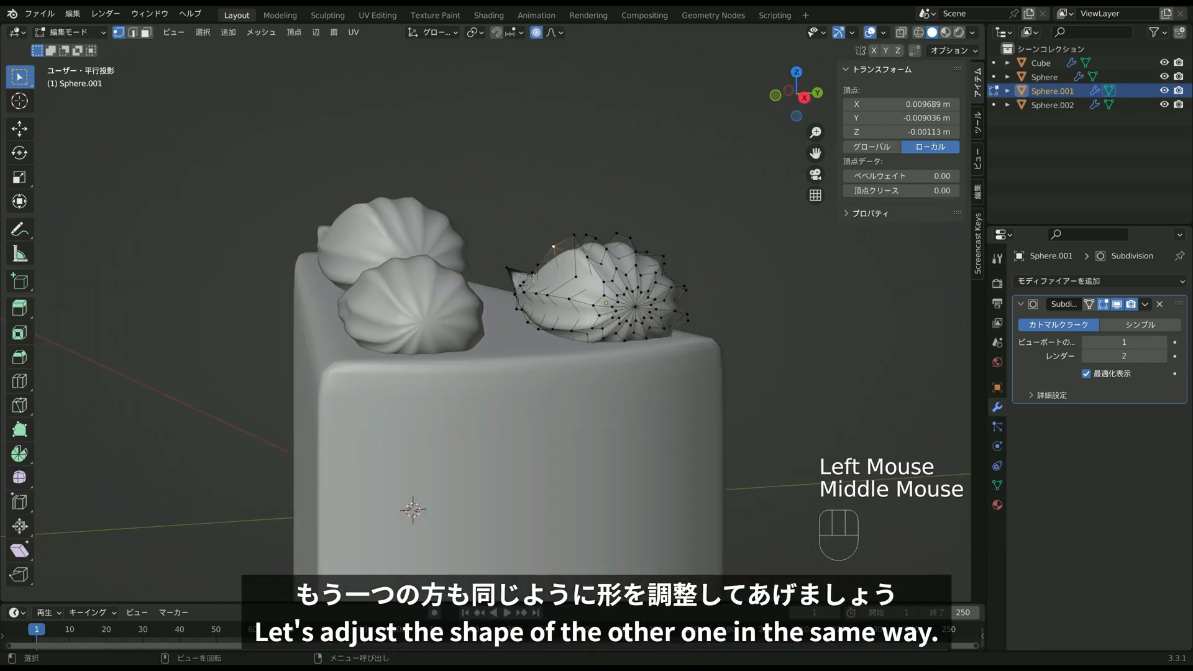
{"action": "key", "text": "g"}
{"action": "left_click", "coordinate": [525, 286]}
{"action": "left_click", "coordinate": [553, 328]}
{"action": "key", "text": "g"}
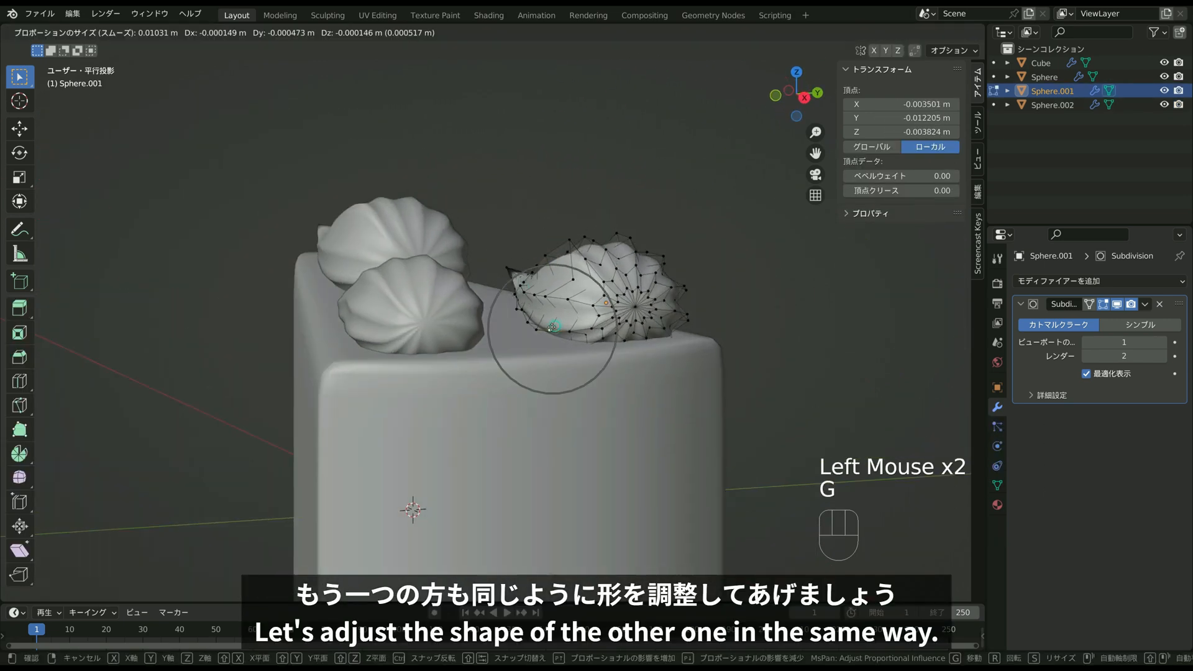
{"action": "left_click", "coordinate": [553, 329]}
Move a vertex on the +Y copy's inner tapered side about -0.0014 m in Y and nudge one on its upper surface.
{"action": "middle_click_drag", "start_coordinate": [553, 329], "coordinate": [446, 255]}
{"action": "left_click", "coordinate": [439, 251]}
{"action": "key", "text": "g"}
{"action": "left_click", "coordinate": [433, 260]}
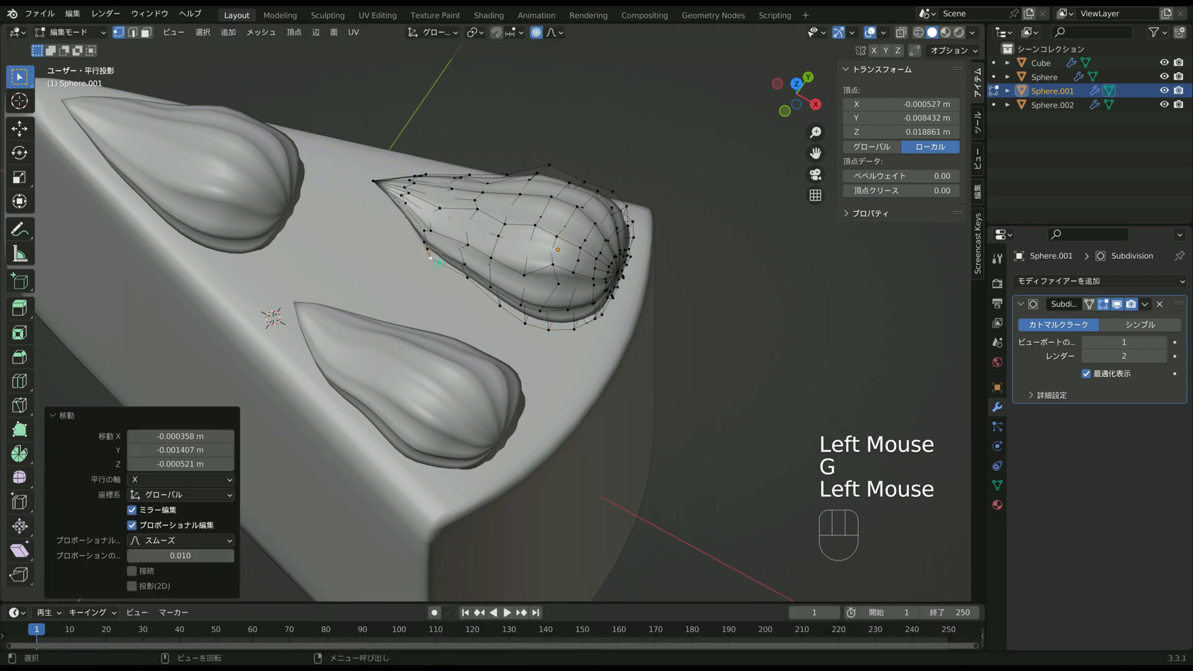
{"action": "middle_click_drag", "start_coordinate": [474, 128], "coordinate": [462, 172], "text": "shift"}
{"action": "middle_click_drag", "start_coordinate": [462, 172], "coordinate": [462, 218]}
{"action": "left_click", "coordinate": [463, 219]}
{"action": "key", "text": "g"}
{"action": "left_click", "coordinate": [464, 210]}
Push vertices on the +Y copy's outer long side outward, moving the rear one about 0.0013 m in Y, and adjust its height.
{"action": "left_click", "coordinate": [522, 241]}
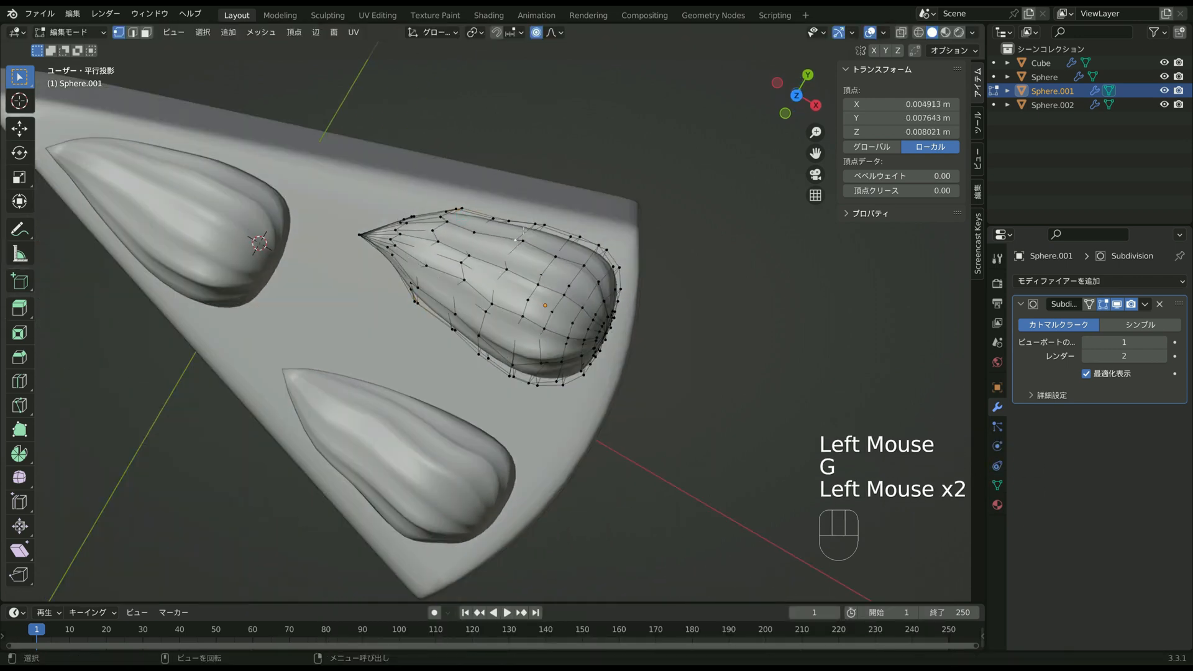
{"action": "key", "text": "g"}
{"action": "left_click", "coordinate": [524, 233]}
{"action": "left_click", "coordinate": [612, 261]}
{"action": "key", "text": "g"}
{"action": "left_click", "coordinate": [612, 256]}
{"action": "middle_click_drag", "start_coordinate": [613, 261], "coordinate": [652, 174]}
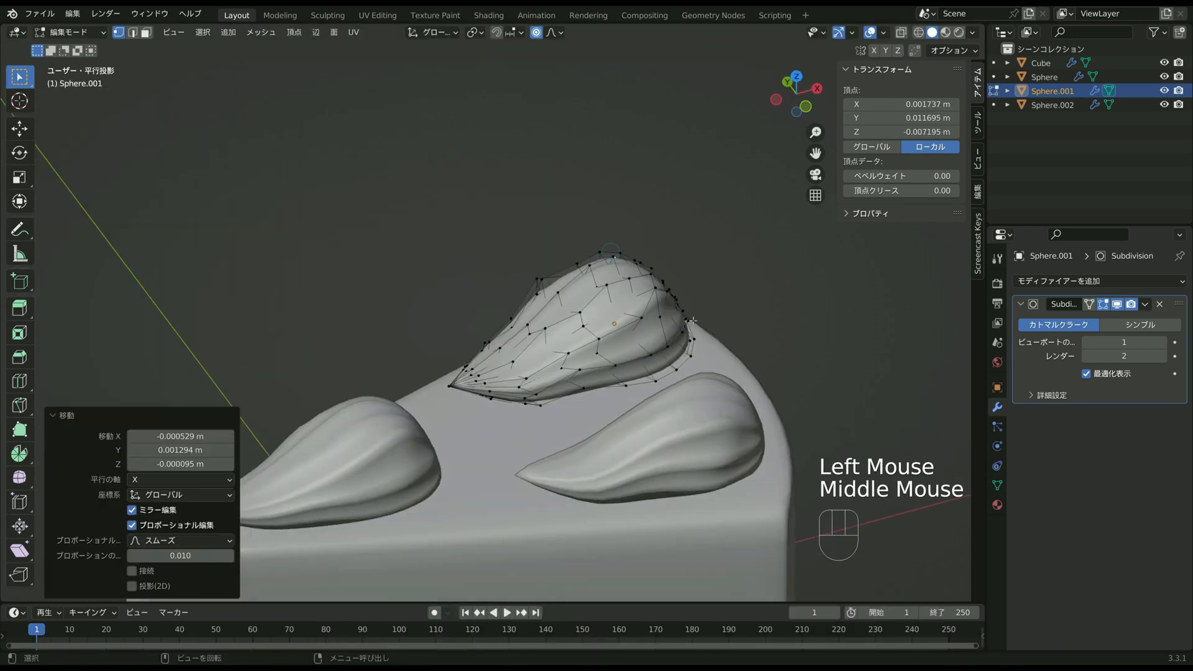
{"action": "key", "text": "g"}
{"action": "left_click", "coordinate": [650, 166]}
Scale the area around the +Y copy's rear outer vertex by 0.858 and rescale the area around a crest vertex.
{"action": "middle_click_drag", "start_coordinate": [617, 326], "coordinate": [744, 303]}
{"action": "key", "text": "s"}
{"action": "left_click", "coordinate": [721, 299]}
{"action": "left_click", "coordinate": [687, 234]}
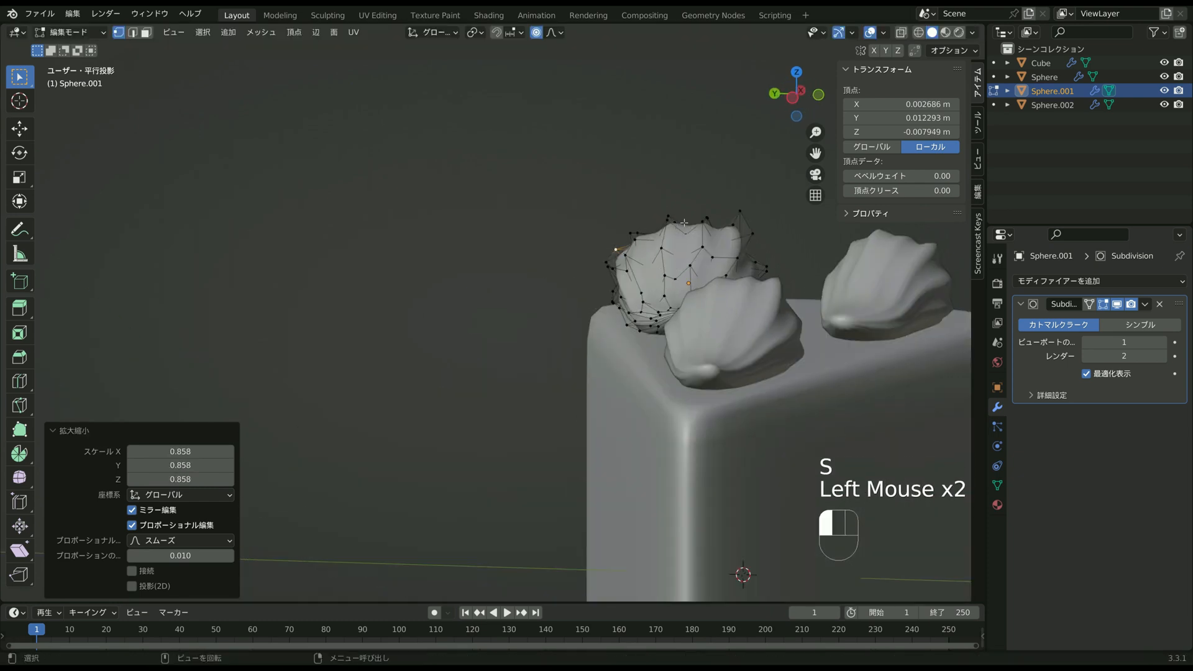
{"action": "key", "text": "s"}
{"action": "left_click", "coordinate": [743, 276]}
Rotate the area around a vertex on the +Y copy's crest by 21° with a proportional size of about 0.010 m.
{"action": "left_click", "coordinate": [692, 240]}
{"action": "left_click", "coordinate": [692, 240]}
{"action": "key", "text": "g"}
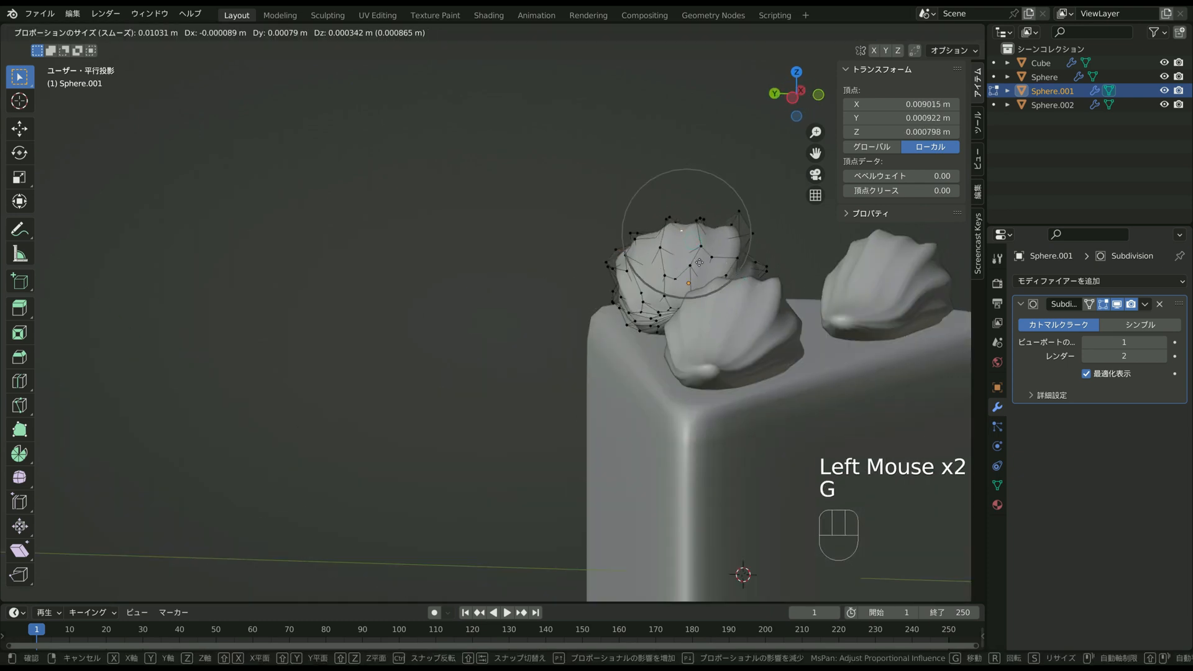
{"action": "key", "text": "s"}
{"action": "right_click", "coordinate": [702, 301]}
{"action": "key", "text": "r"}
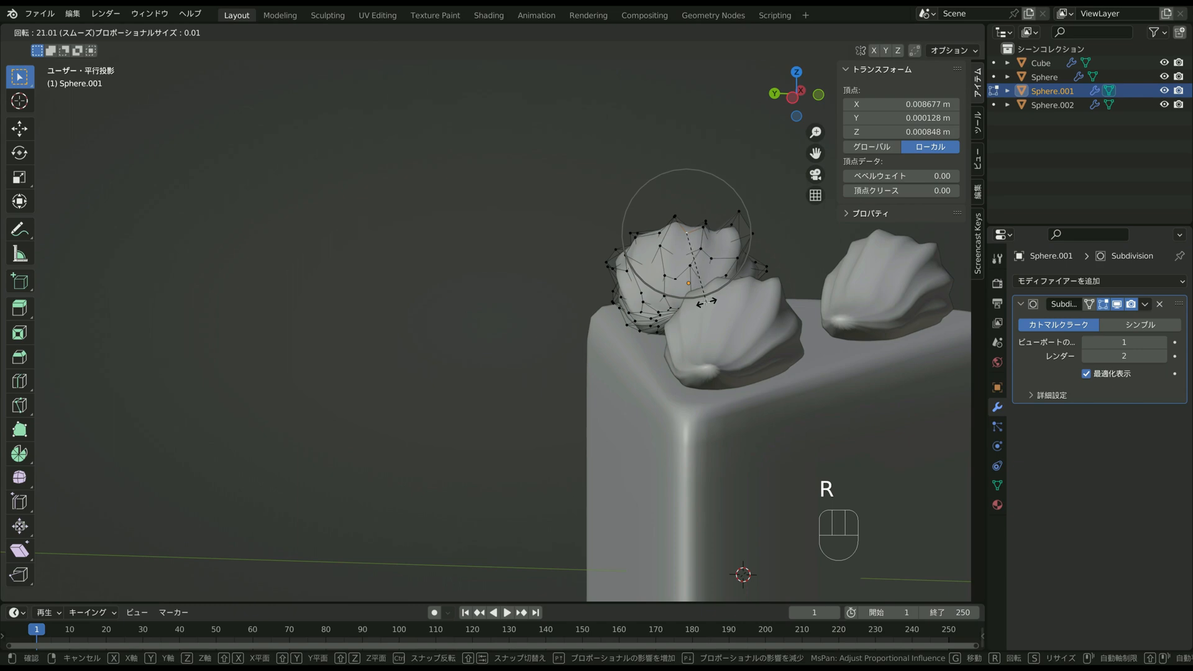
{"action": "left_click", "coordinate": [706, 302]}
{"action": "middle_click_drag", "start_coordinate": [706, 302], "coordinate": [647, 372]}
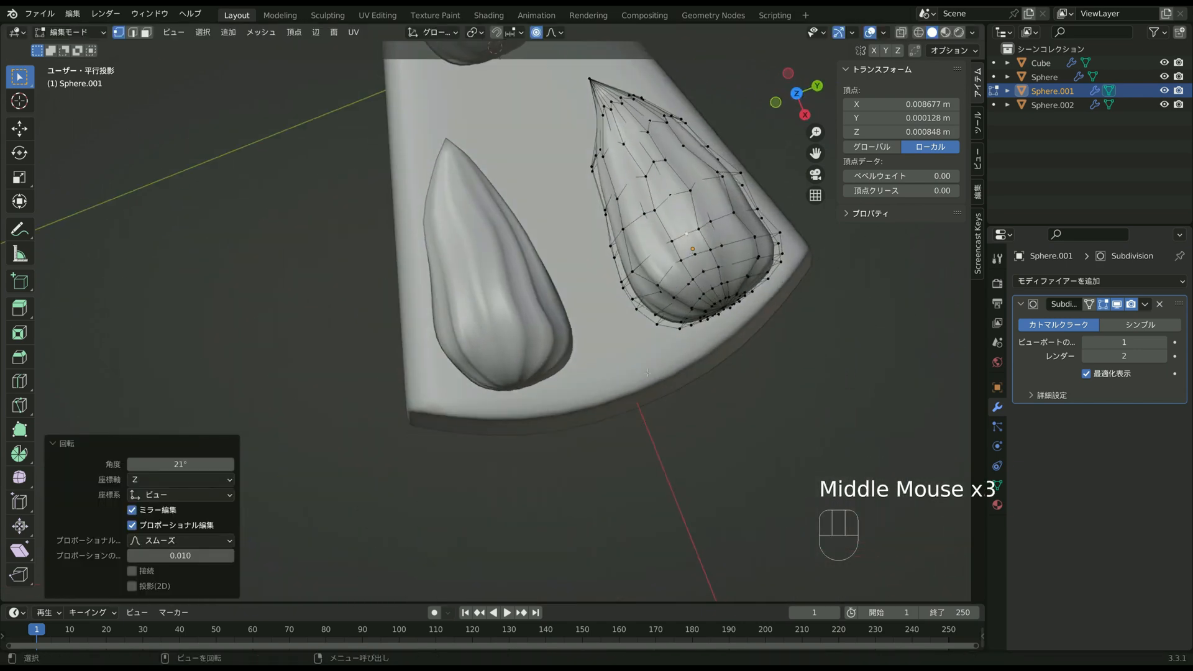
From top view, move the +Y copy's tip about 0.0012 m in X and 0.0022 m in Y, with a proportional size of about 0.036 m.
{"action": "key", "text": "KP_7"}
{"action": "left_click", "coordinate": [513, 267]}
{"action": "key", "text": "g"}
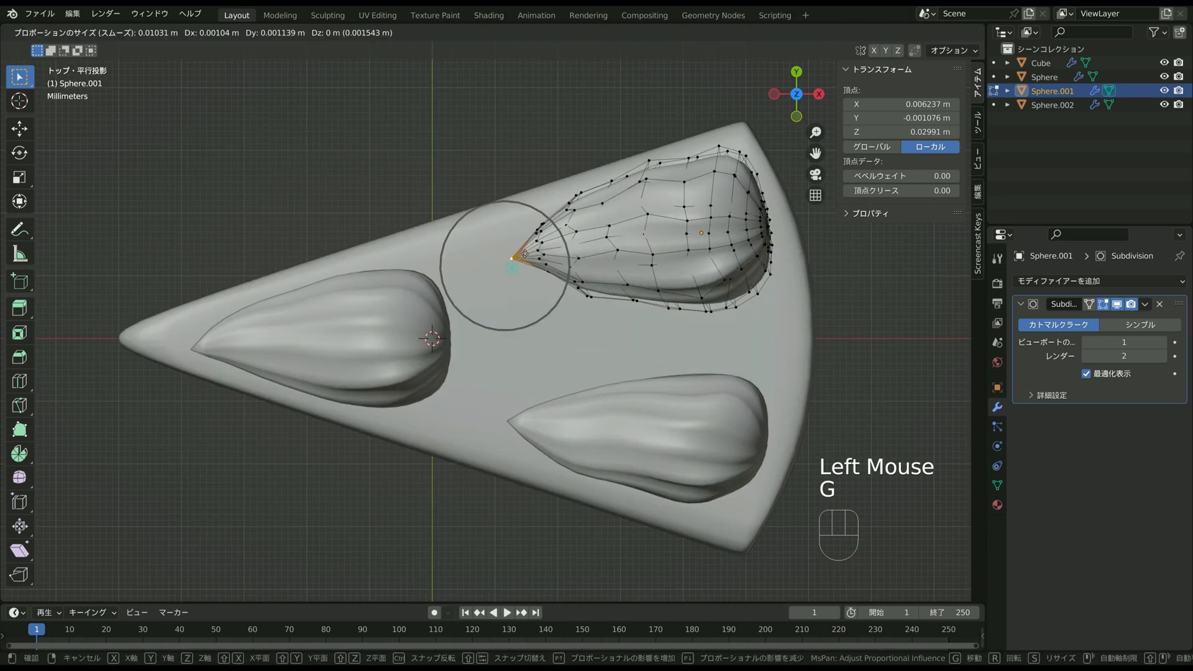
{"action": "scroll", "coordinate": [519, 251], "scroll_direction": "down", "scroll_amount": 6}
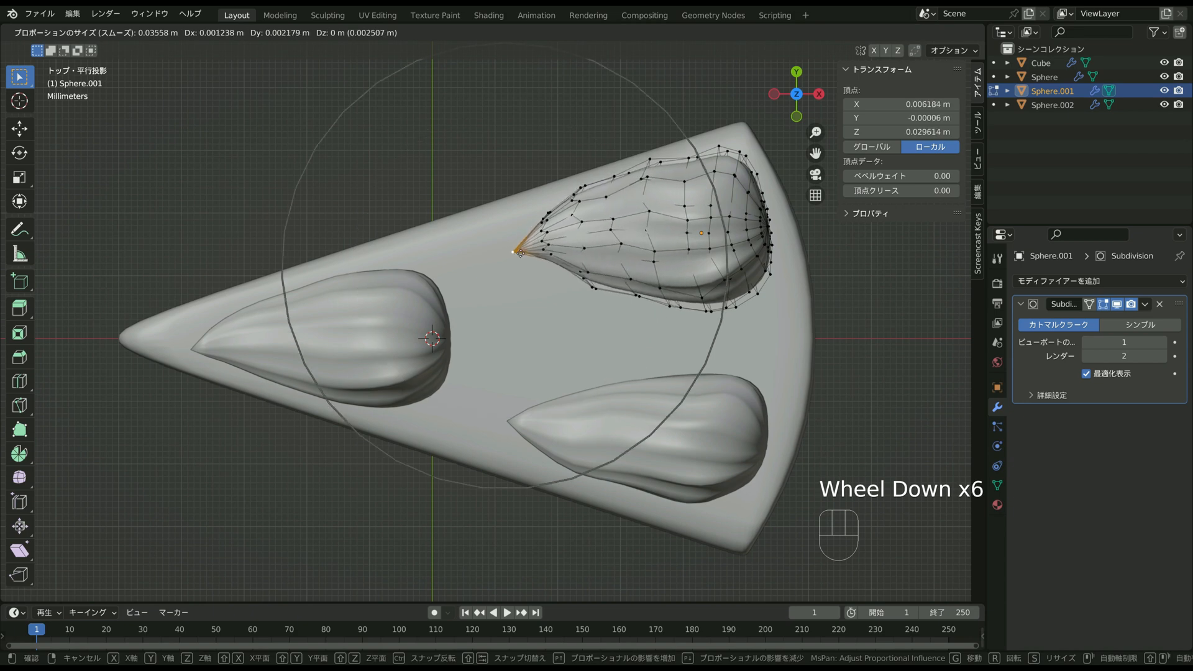
{"action": "left_click", "coordinate": [515, 251]}
Scale the whole mesh of the +Y cream copy to 0.925 in X and Y, leaving Z out.
{"action": "key", "text": "a"}
{"action": "key", "text": "s"}
{"action": "key", "text": "shift+z"}
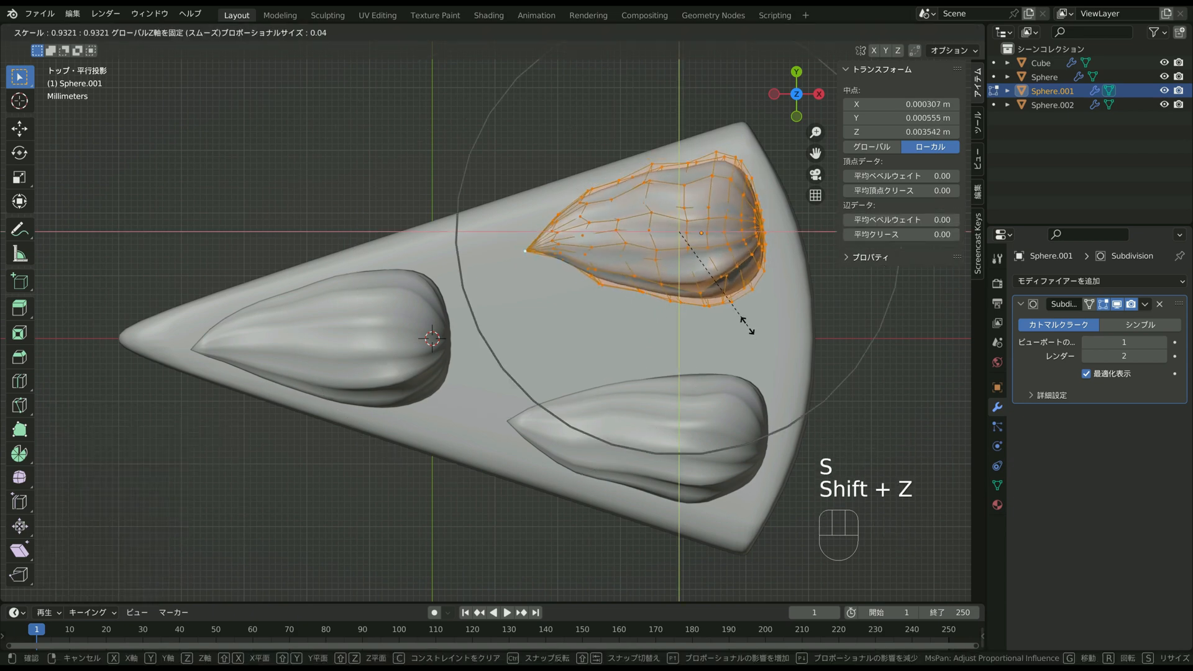
{"action": "left_click", "coordinate": [747, 324]}
Scale the entire +Y copy mesh by 1.073 along X and about 0.96 along Y, and leave Edit Mode.
{"action": "key", "text": "s"}
{"action": "key", "text": "x"}
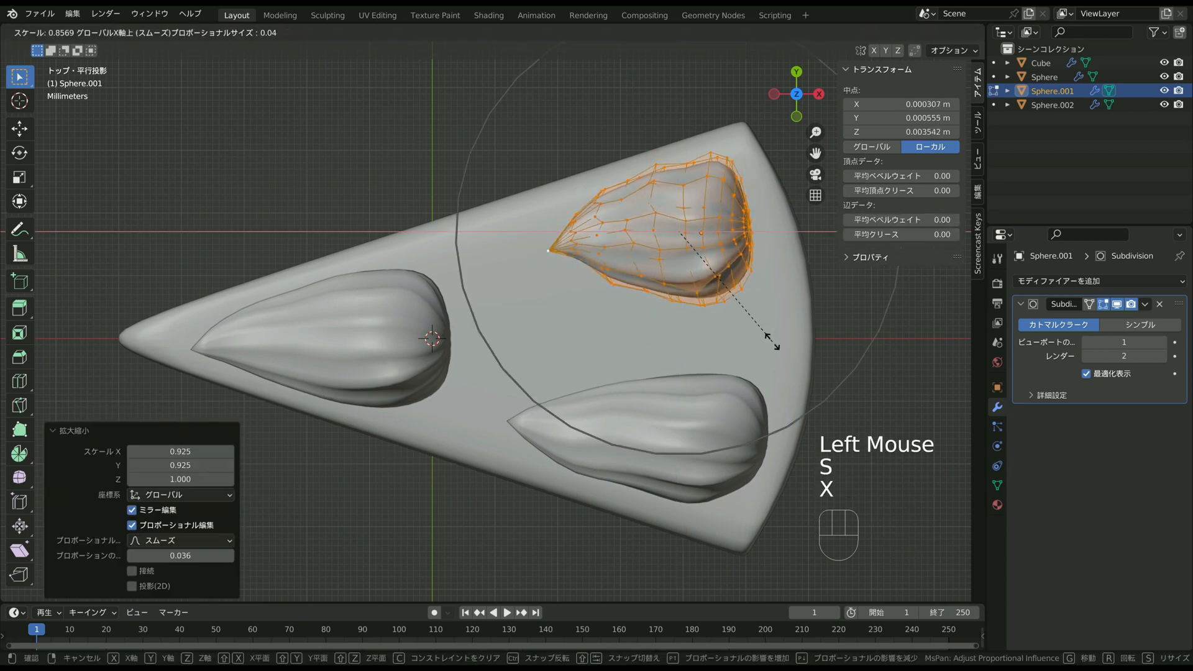
{"action": "scroll", "coordinate": [823, 342], "scroll_direction": "up", "scroll_amount": 2}
{"action": "scroll", "coordinate": [821, 340], "scroll_direction": "up", "scroll_amount": 2}
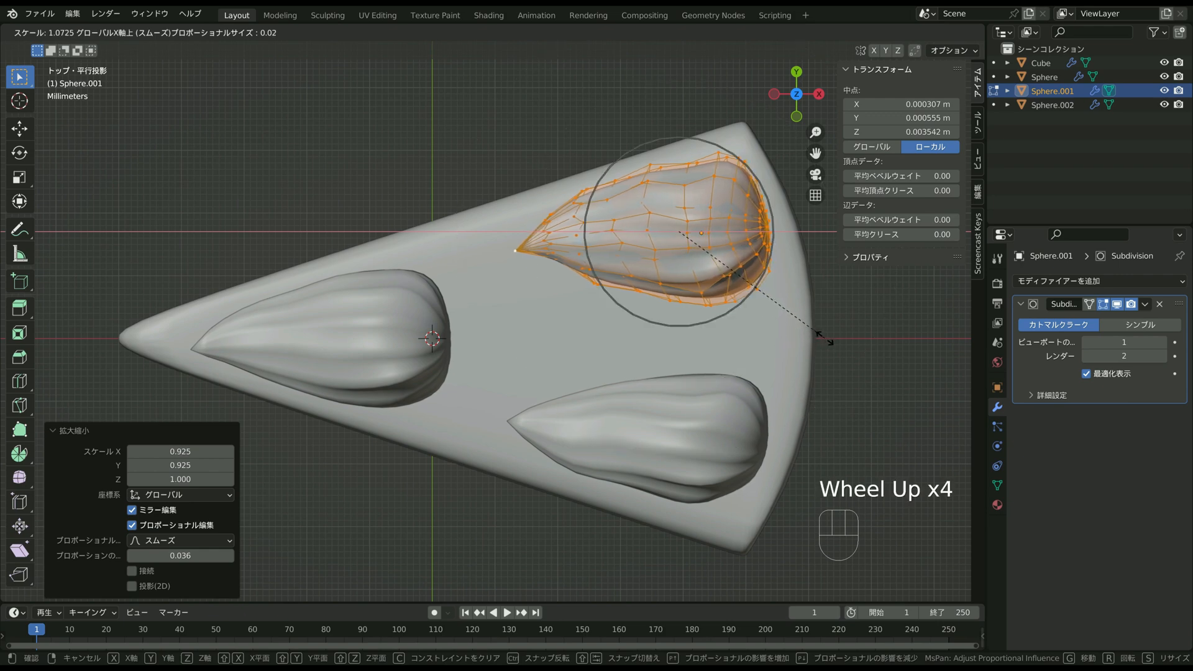
{"action": "left_click", "coordinate": [824, 337]}
{"action": "key", "text": "s"}
{"action": "key", "text": "y"}
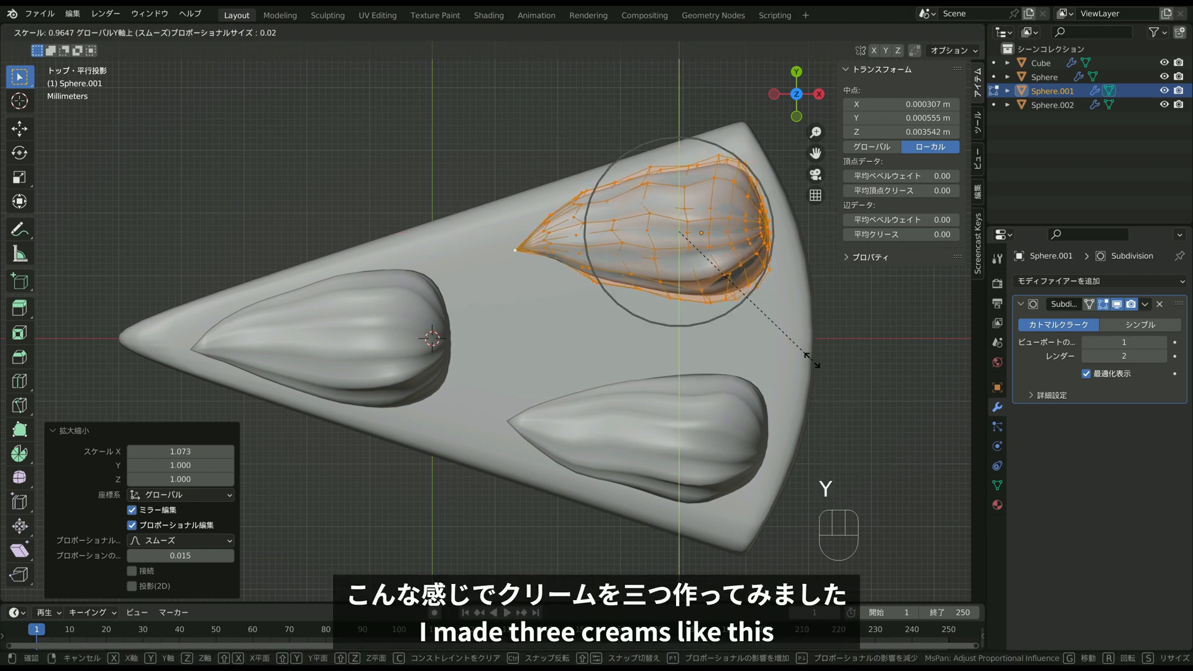
{"action": "left_click", "coordinate": [810, 359]}
{"action": "key", "text": "Tab"}
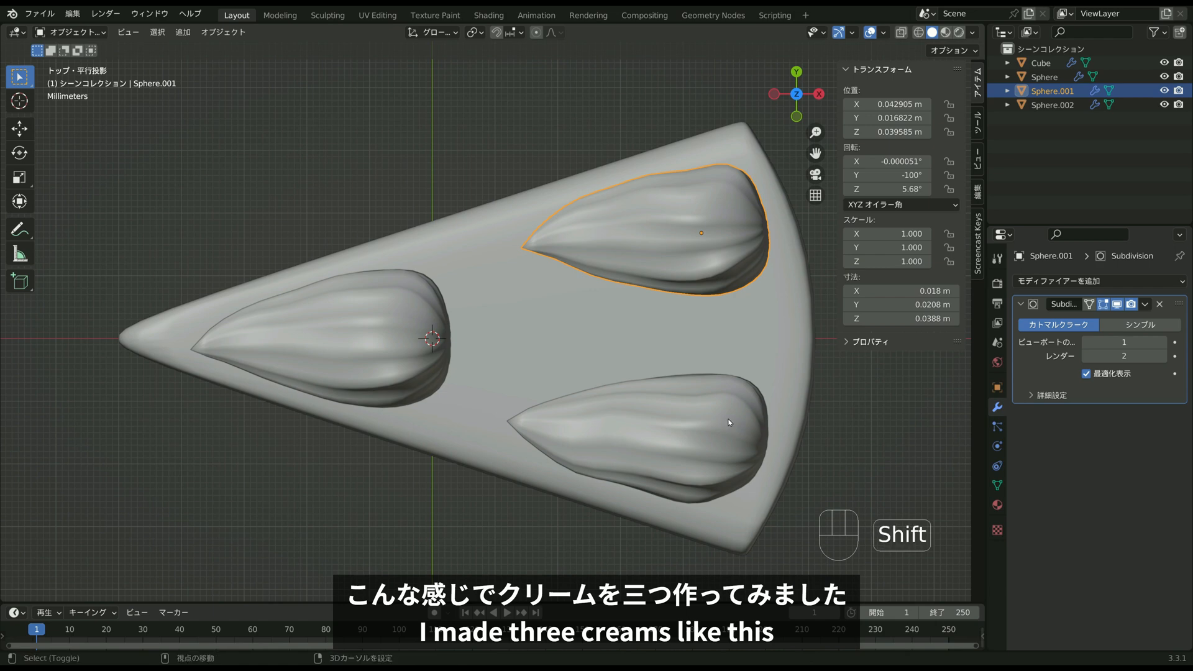
Rename the wedge object as Cake.
{"action": "middle_click_drag", "start_coordinate": [729, 422], "coordinate": [678, 301], "text": "shift"}
{"action": "scroll", "coordinate": [739, 286], "scroll_direction": "down", "scroll_amount": 2}
{"action": "left_click", "coordinate": [722, 313]}
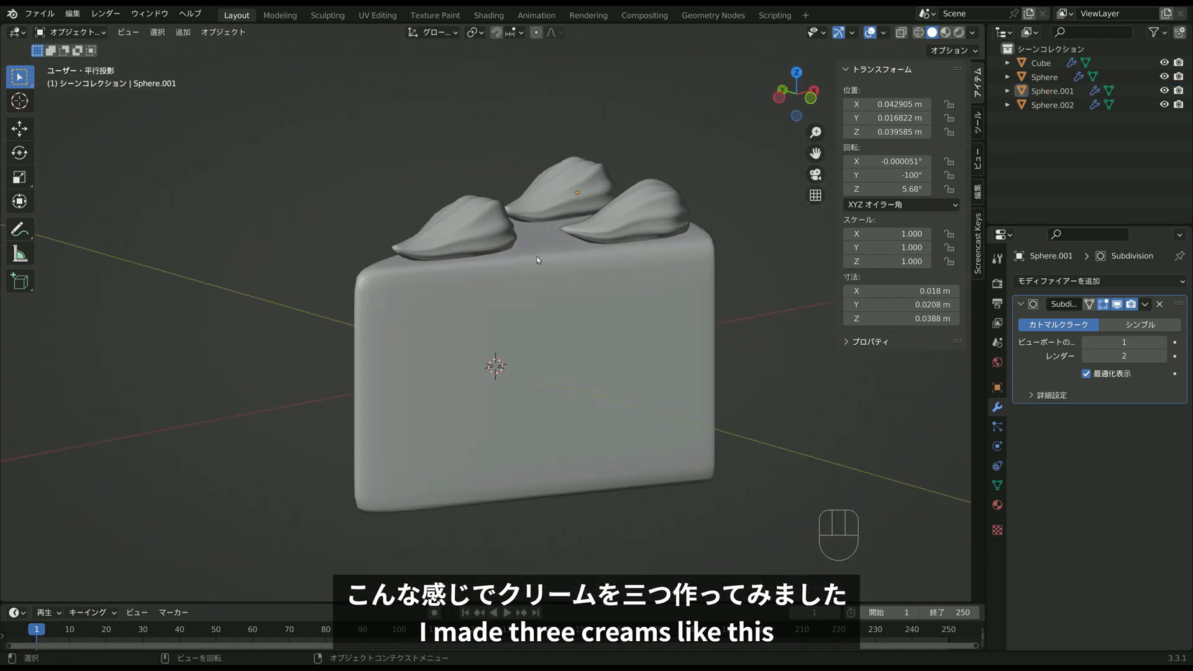
{"action": "middle_click_drag", "start_coordinate": [609, 270], "coordinate": [682, 344]}
{"action": "left_click", "coordinate": [682, 344]}
{"action": "double_click", "coordinate": [1040, 63]}
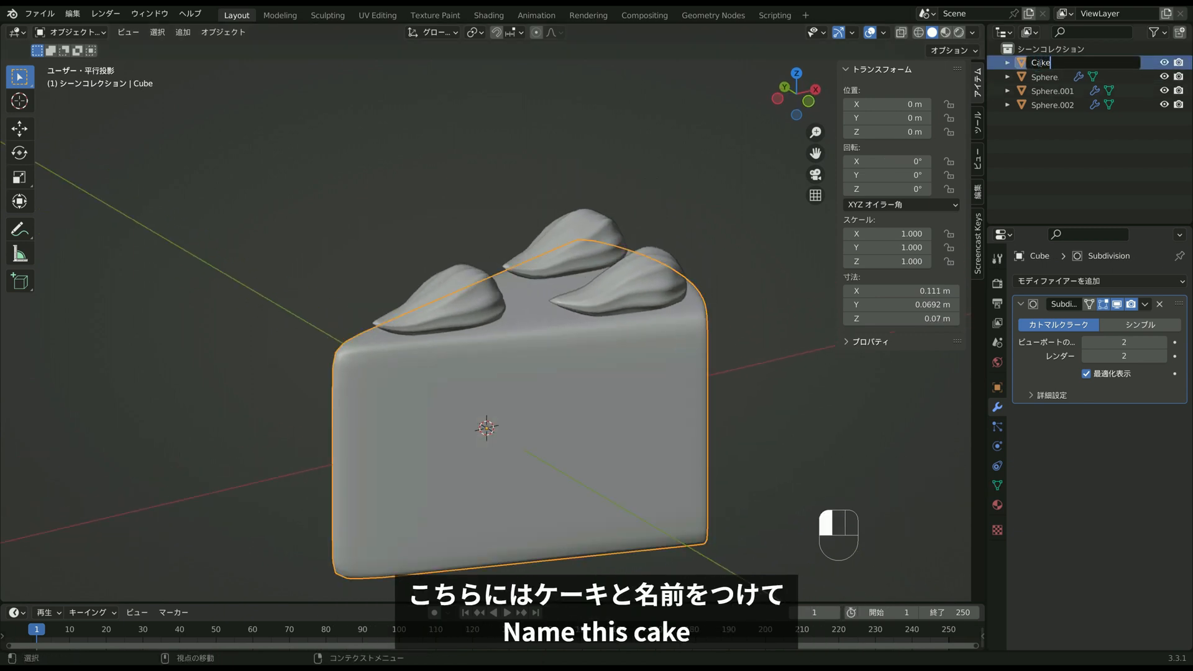
Rename the original cream dollop near the wedge's point as Cream.001.
{"action": "left_click", "coordinate": [482, 280]}
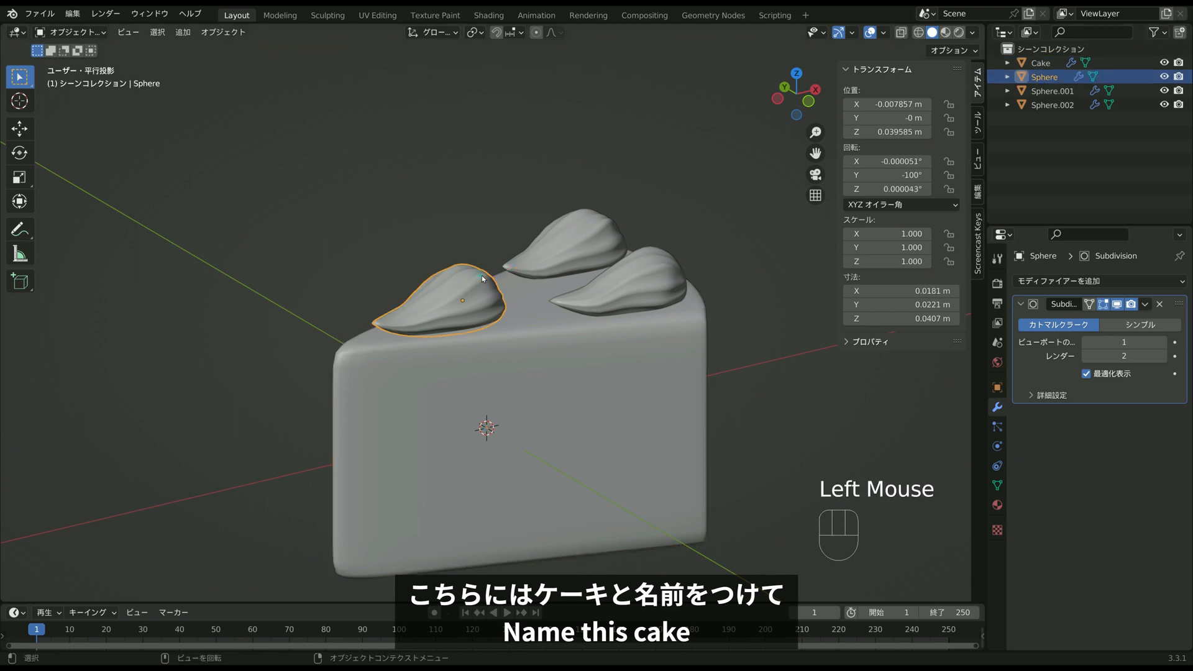
{"action": "double_click", "coordinate": [1050, 76]}
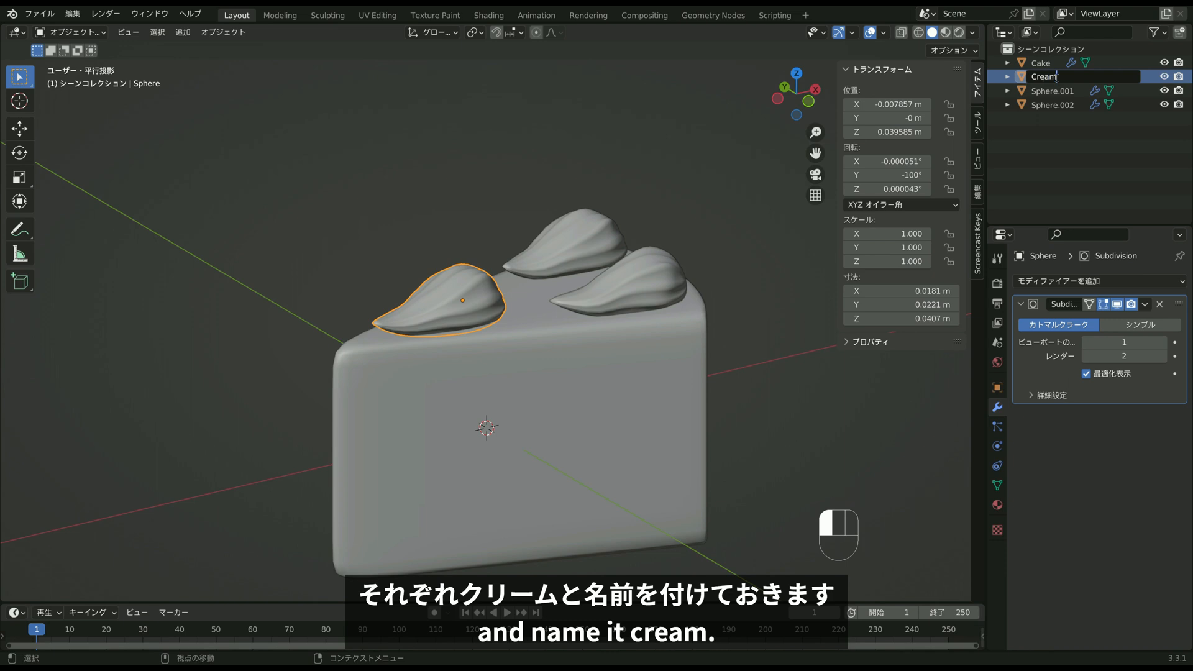
{"action": "type", "text": "Cream.001"}
{"action": "key", "text": "Return"}
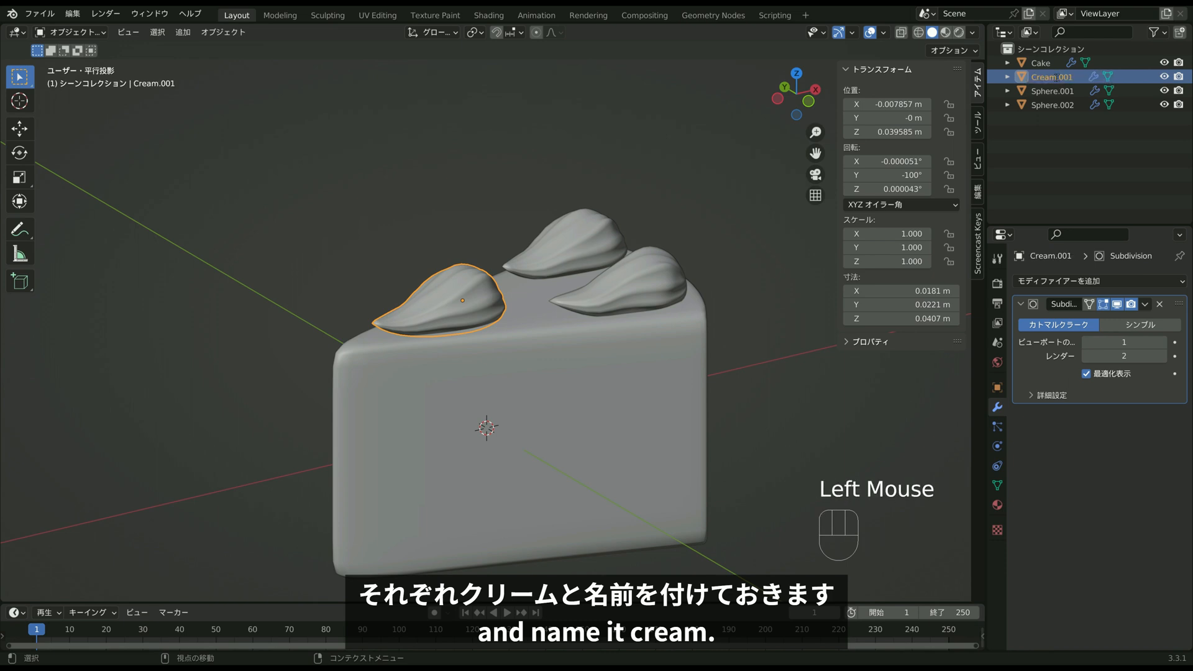
Rename Sphere.001 and Sphere.002, the two other cream dollops, as Cream.002 and Cream.003.
{"action": "double_click", "coordinate": [1057, 78]}
{"action": "key", "text": "ctrl+c"}
{"action": "double_click", "coordinate": [1058, 91]}
{"action": "key", "text": "ctrl+v"}
{"action": "double_click", "coordinate": [1060, 103]}
{"action": "key", "text": "ctrl+v"}
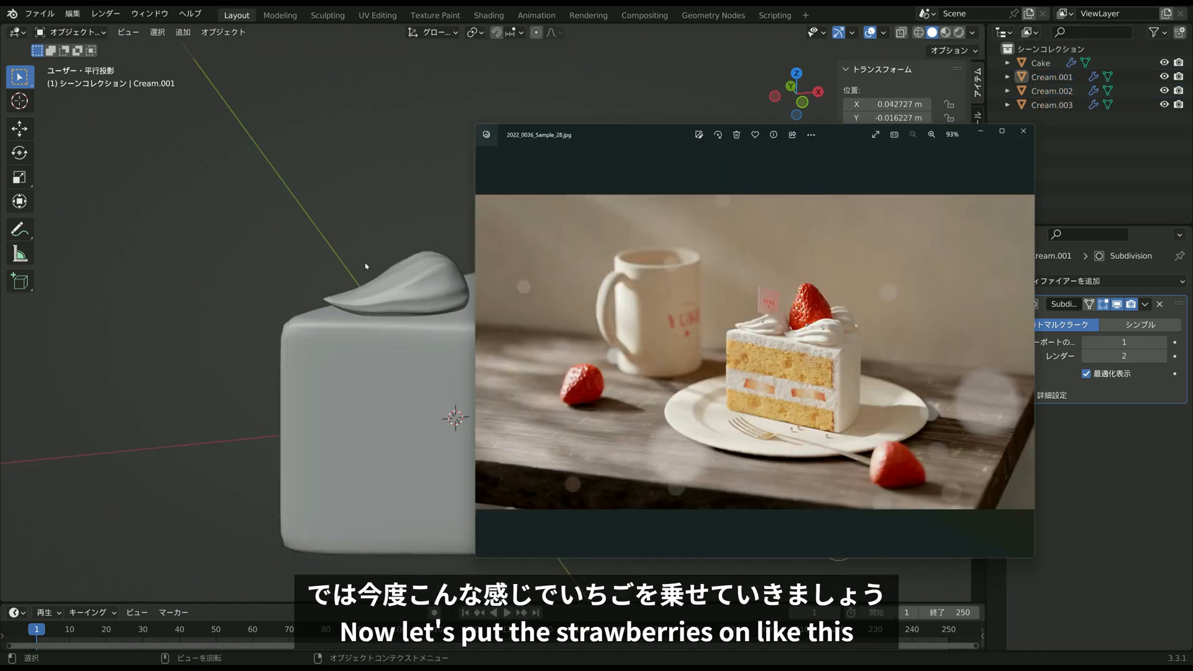
Add an ico sphere with 3 subdivisions and a 1 m radius at the origin as the strawberry base.
{"action": "left_click", "coordinate": [365, 266]}
{"action": "scroll", "coordinate": [515, 257], "scroll_direction": "down", "scroll_amount": 3}
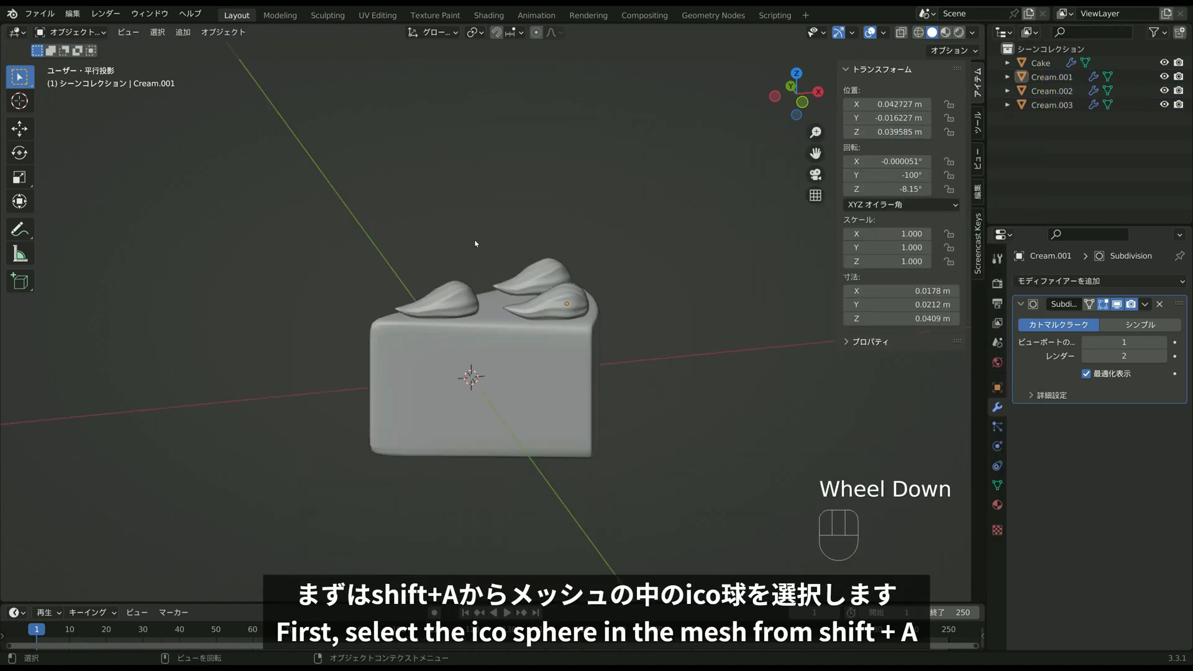
{"action": "key", "text": "shift+a"}
{"action": "mouse_move", "coordinate": [461, 244]}
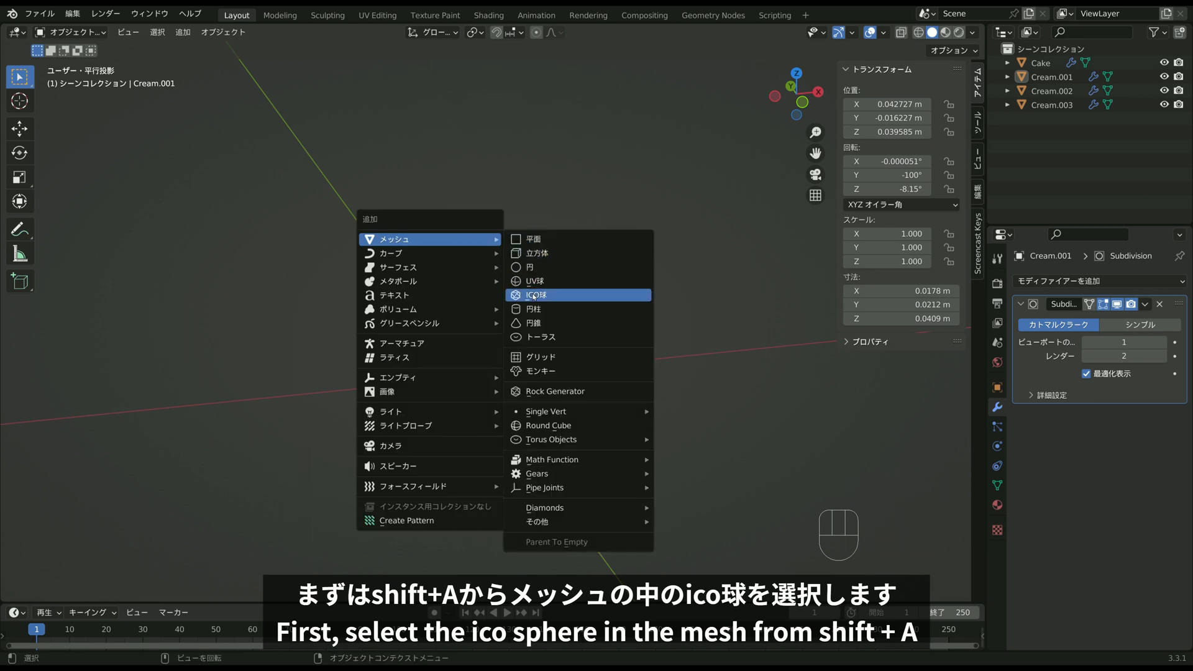
{"action": "left_click", "coordinate": [541, 297]}
{"action": "scroll", "coordinate": [538, 282], "scroll_direction": "down", "scroll_amount": 5}
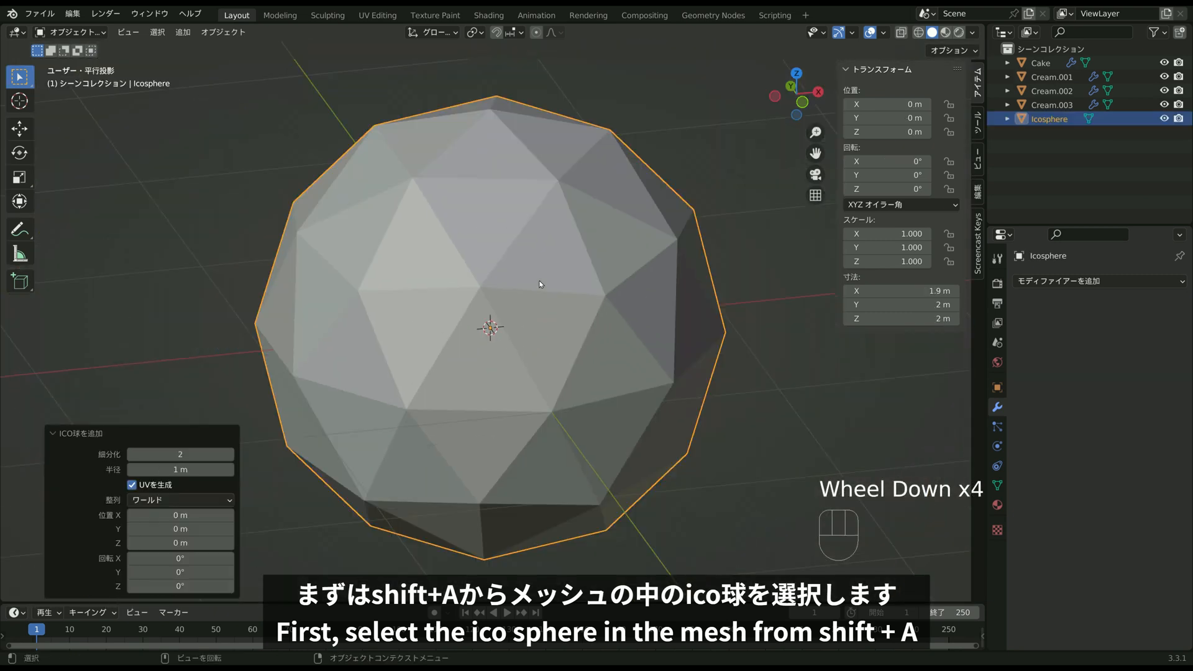
{"action": "left_click", "coordinate": [229, 455]}
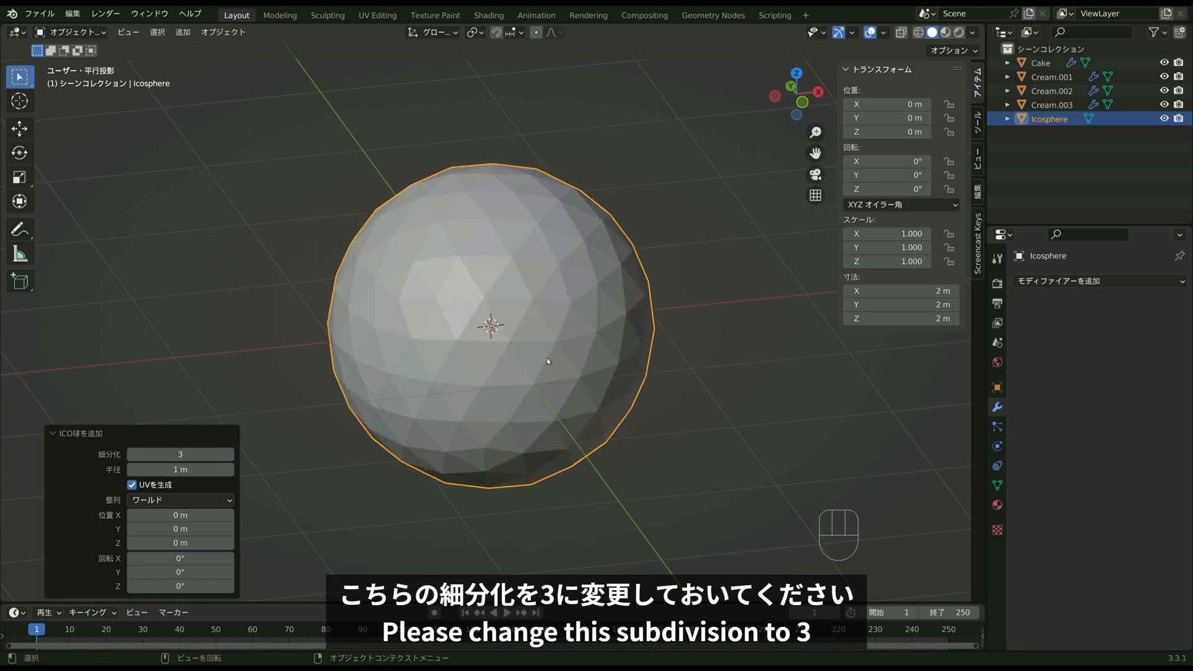
{"action": "middle_click_drag", "start_coordinate": [536, 334], "coordinate": [536, 318]}
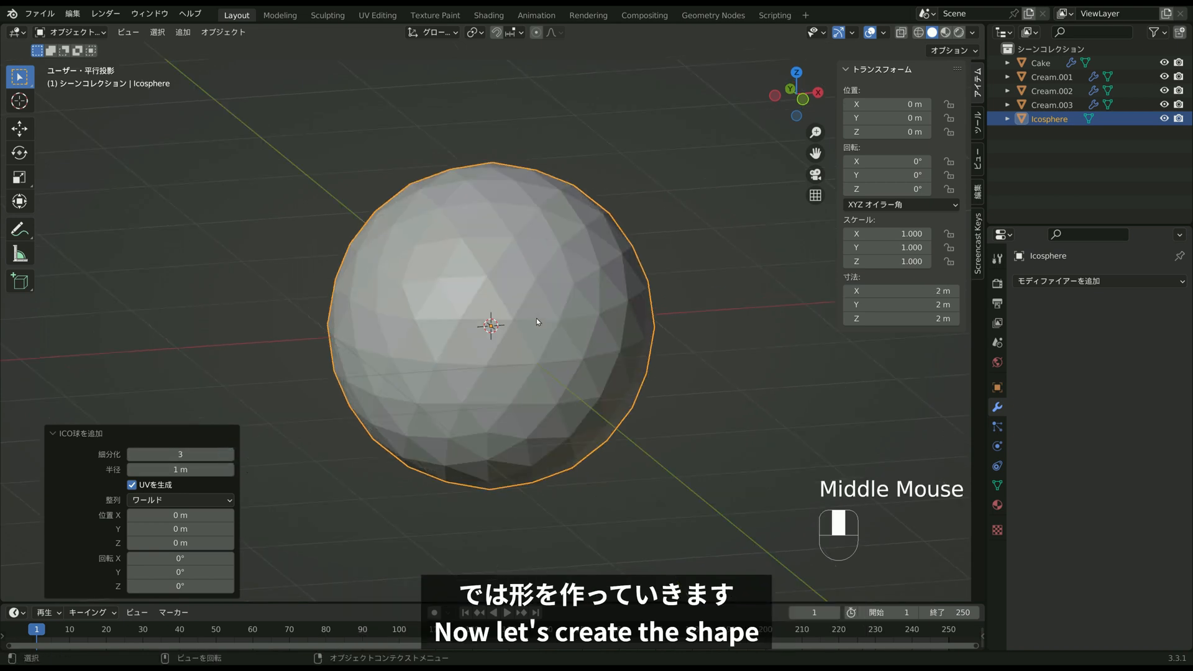
In Edit Mode with face selection and proportional editing off, deselect the patch of faces around the ico sphere's bottom pole.
{"action": "key", "text": "Tab"}
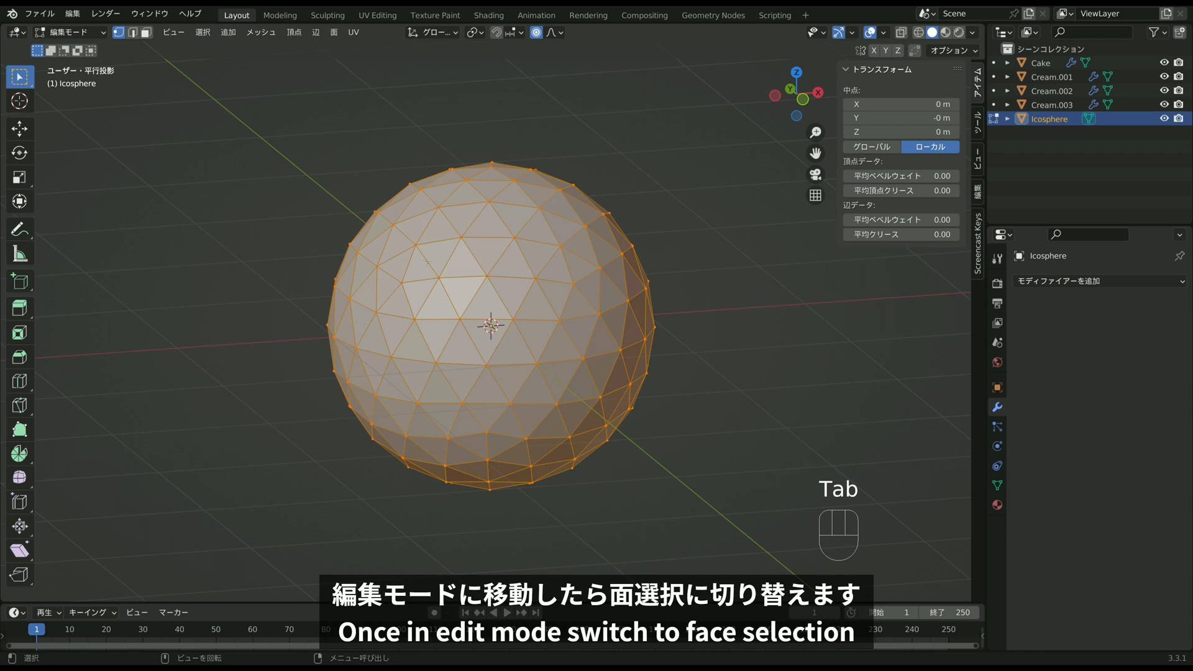
{"action": "left_click", "coordinate": [146, 32]}
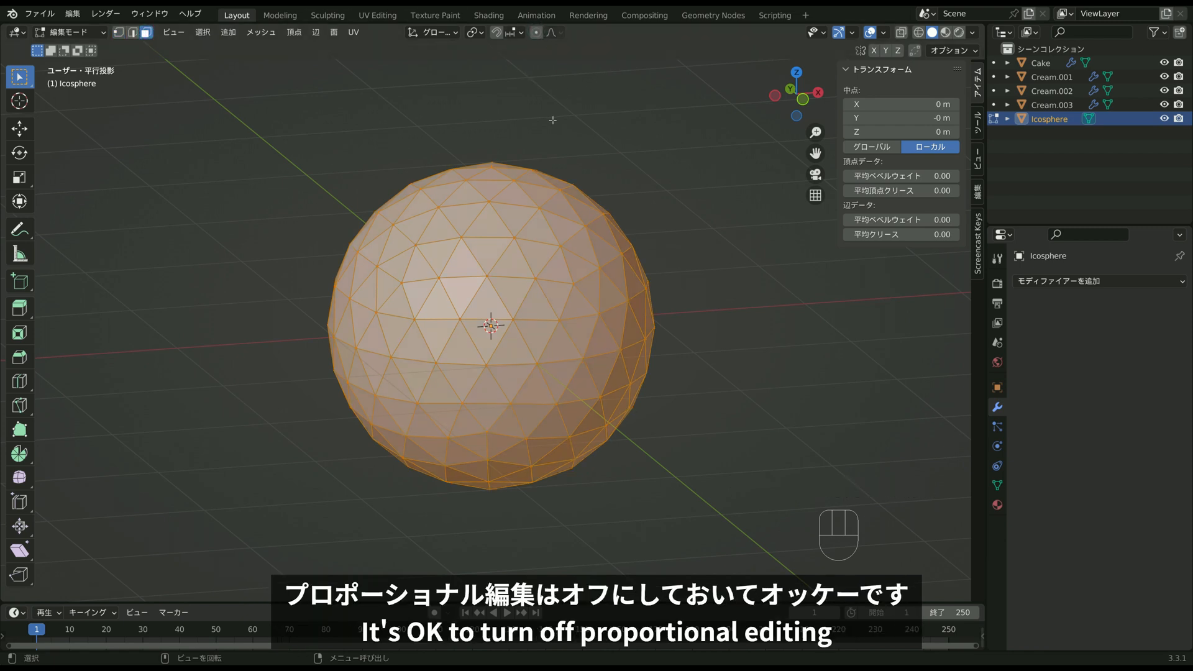
{"action": "key", "text": "ctrl"}
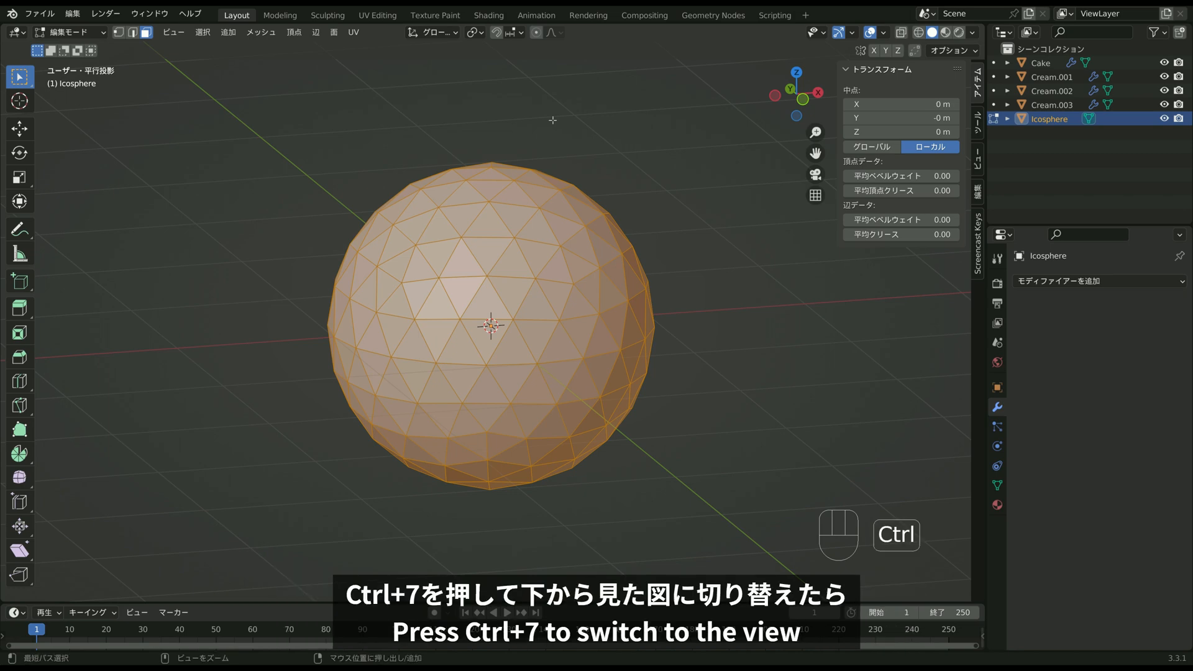
{"action": "key", "text": "ctrl+KP_7"}
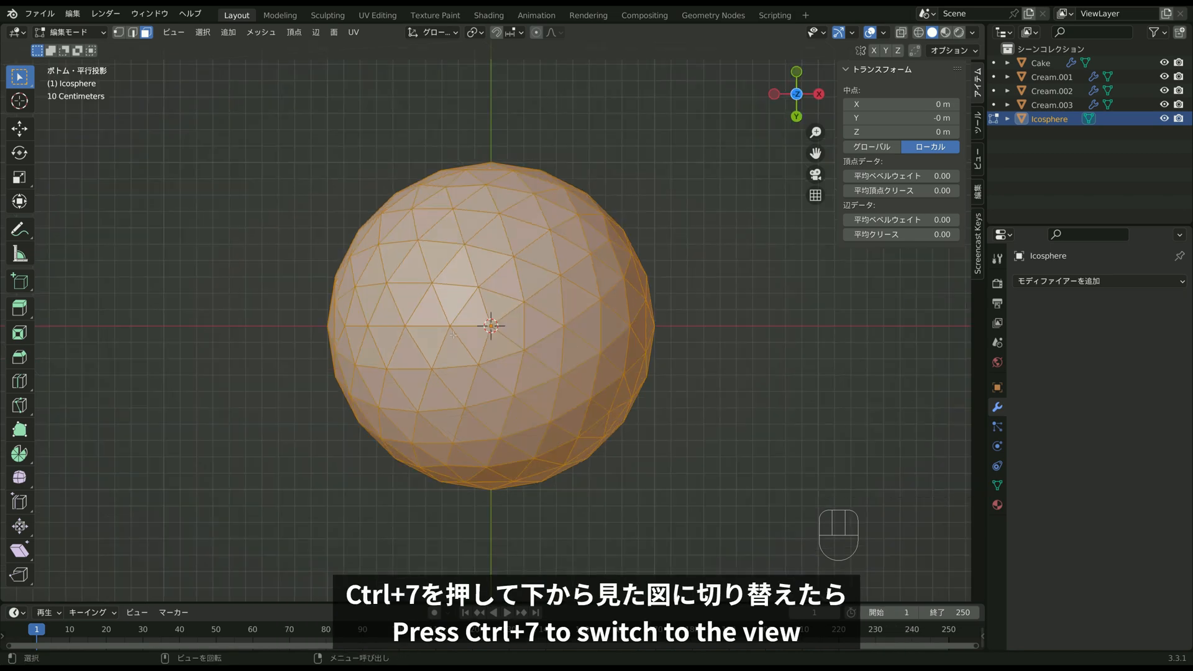
{"action": "left_click_drag", "start_coordinate": [456, 282], "coordinate": [504, 338], "text": "ctrl"}
{"action": "left_click_drag", "start_coordinate": [433, 314], "coordinate": [449, 348], "text": "ctrl"}
{"action": "left_click_drag", "start_coordinate": [466, 367], "coordinate": [526, 284], "text": "ctrl"}
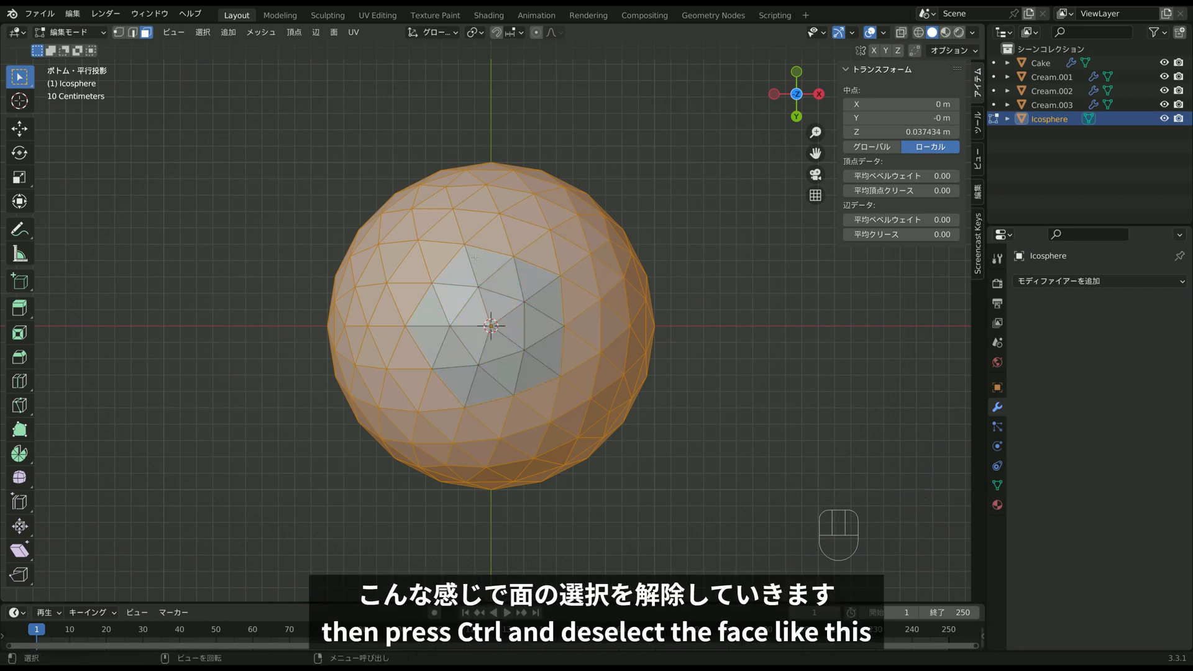
Bevel the edges of the selected faces with a width of 0.028 m and one segment.
{"action": "middle_click_drag", "start_coordinate": [536, 382], "coordinate": [564, 241]}
{"action": "key", "text": "ctrl+b"}
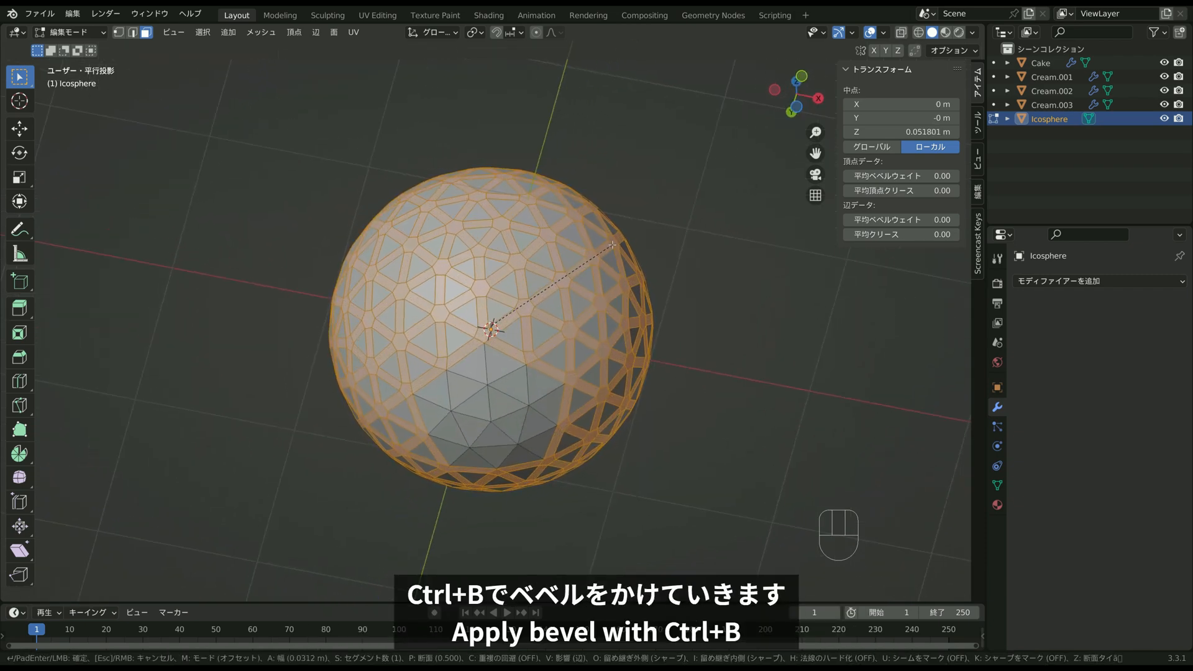
{"action": "left_click", "coordinate": [600, 253]}
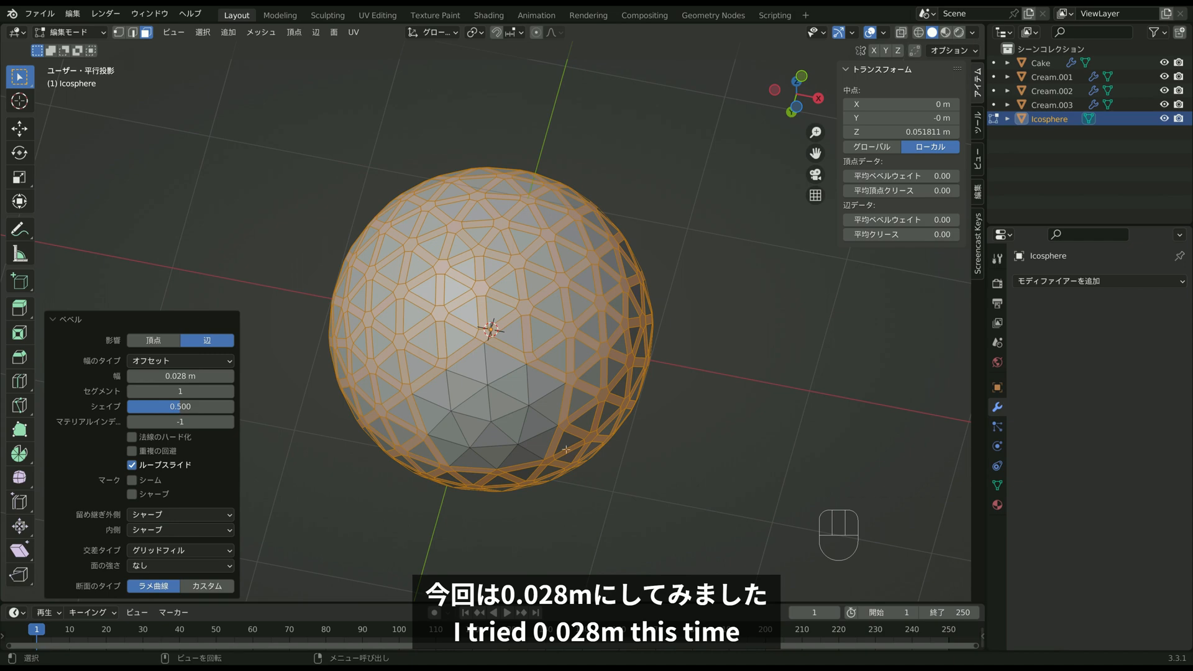
Invert the face selection and deselect the patch around the bottom pole again, leaving only the small triangular faces selected.
{"action": "middle_click_drag", "start_coordinate": [566, 450], "coordinate": [573, 427]}
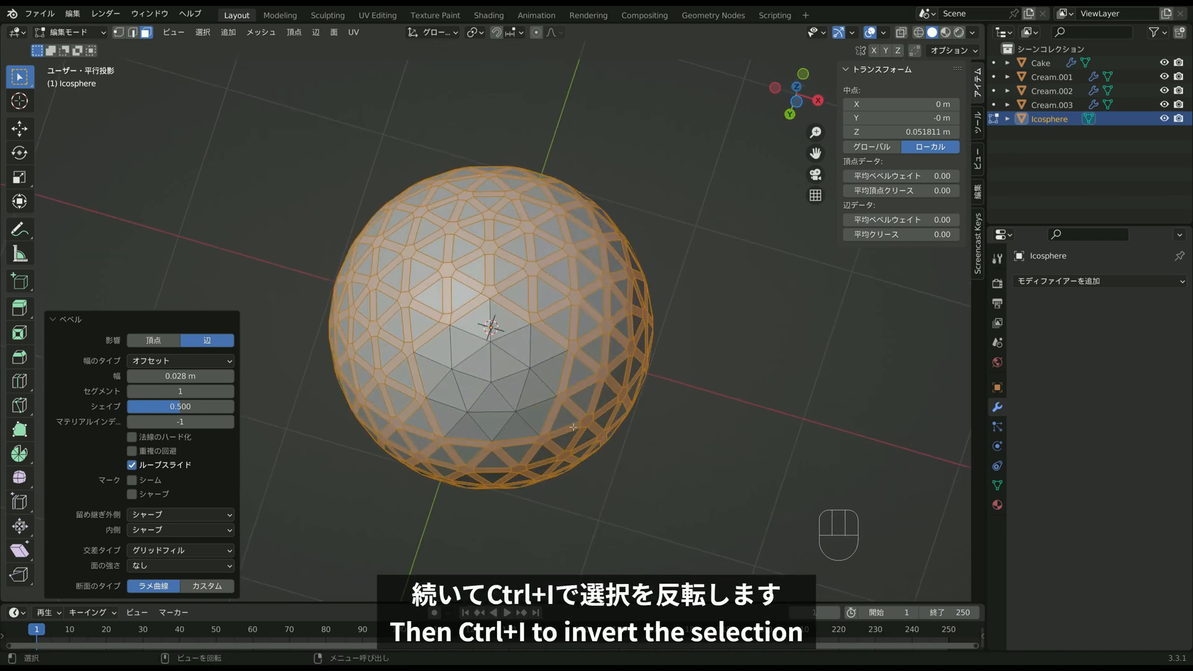
{"action": "key", "text": "ctrl+i"}
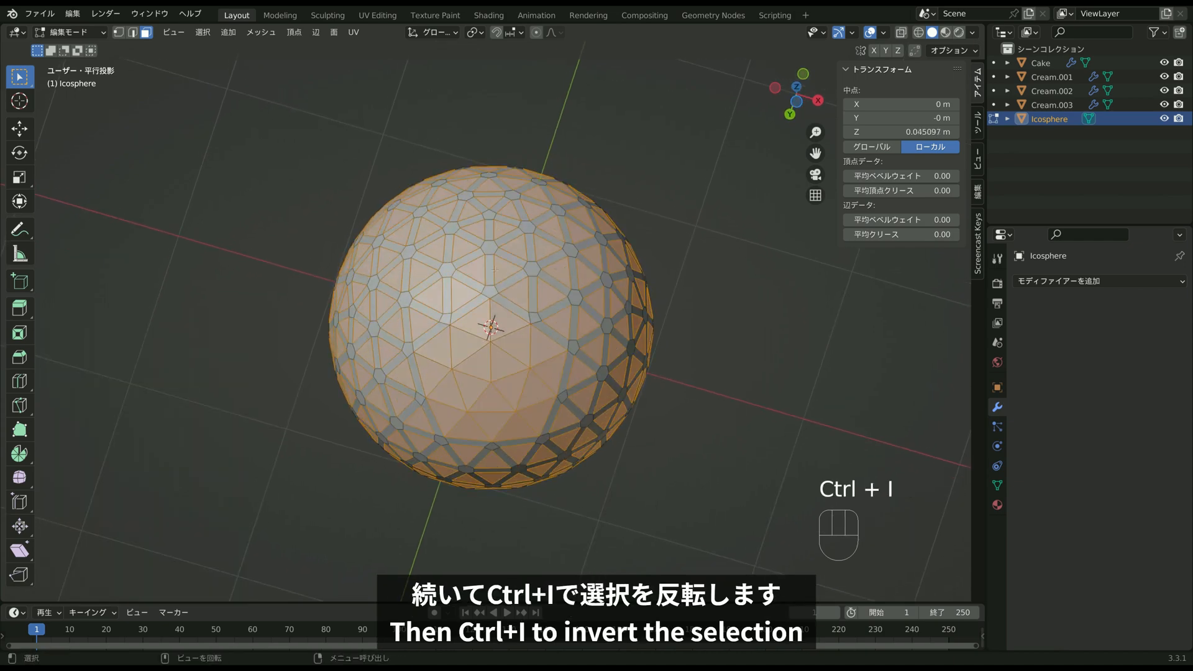
{"action": "middle_click_drag", "start_coordinate": [547, 352], "coordinate": [433, 325]}
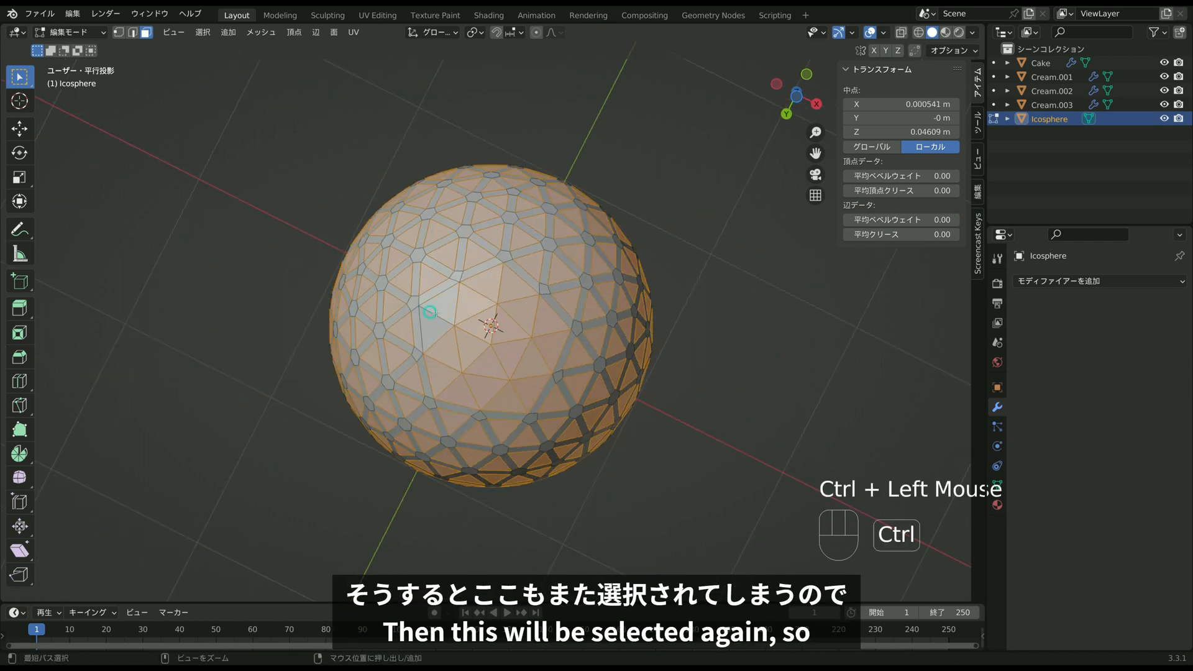
{"action": "left_click_drag", "start_coordinate": [433, 313], "coordinate": [477, 388], "text": "ctrl"}
{"action": "left_click_drag", "start_coordinate": [476, 287], "coordinate": [529, 394], "text": "ctrl"}
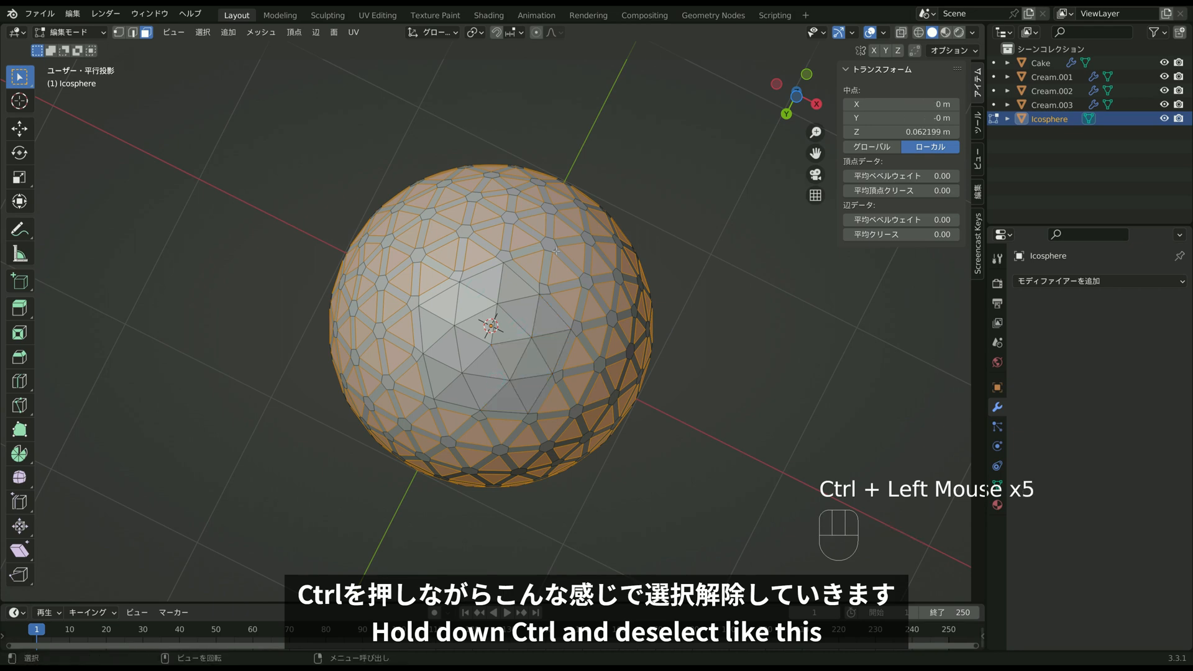
Inset the selected triangular faces by about 0.027 m.
{"action": "middle_click_drag", "start_coordinate": [556, 251], "coordinate": [506, 373]}
{"action": "key", "text": "i"}
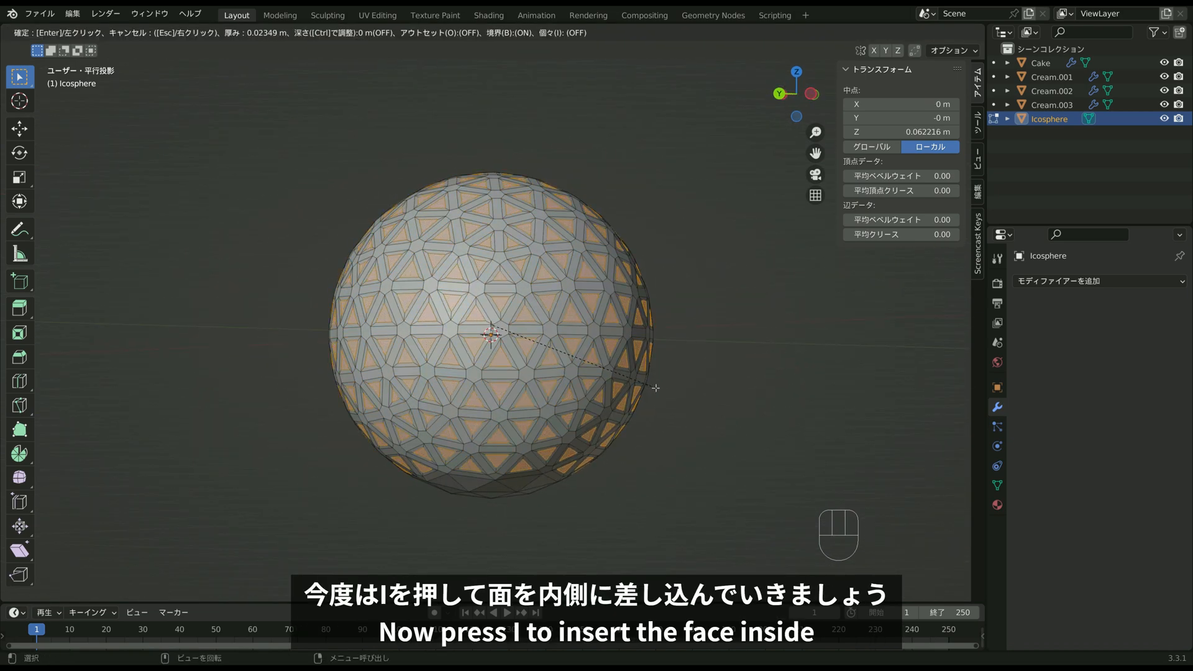
{"action": "left_click", "coordinate": [655, 388]}
Create two new materials on the ico sphere and assign the second one to the selected inset faces.
{"action": "middle_click_drag", "start_coordinate": [655, 387], "coordinate": [508, 371]}
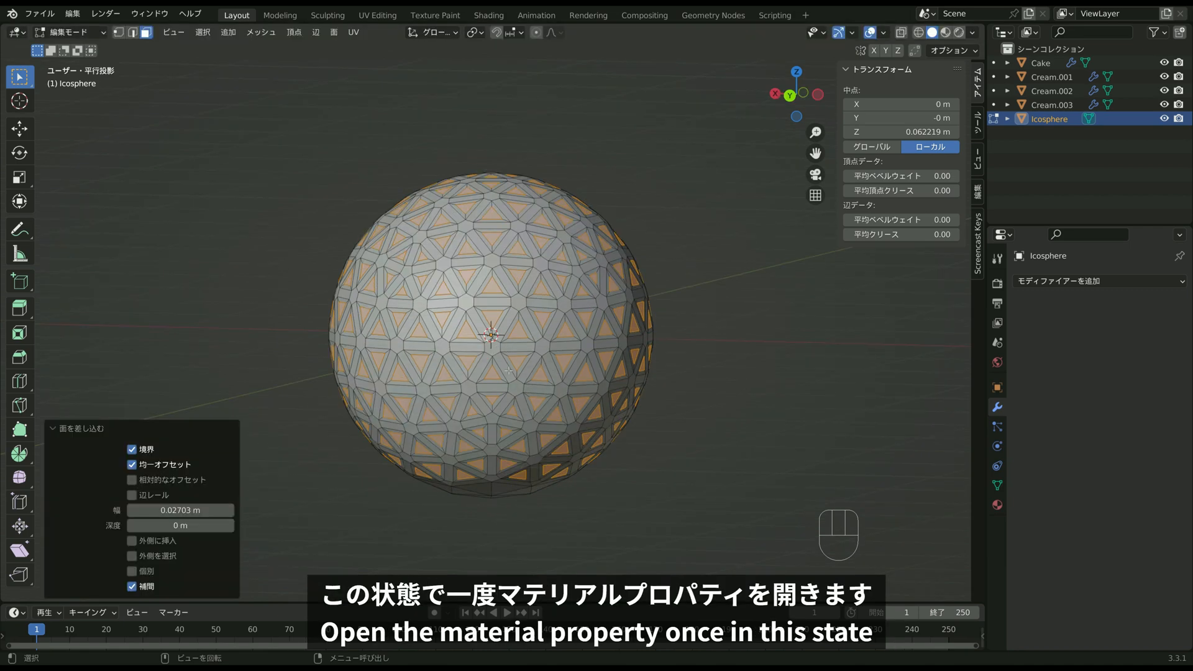
{"action": "left_click", "coordinate": [997, 505]}
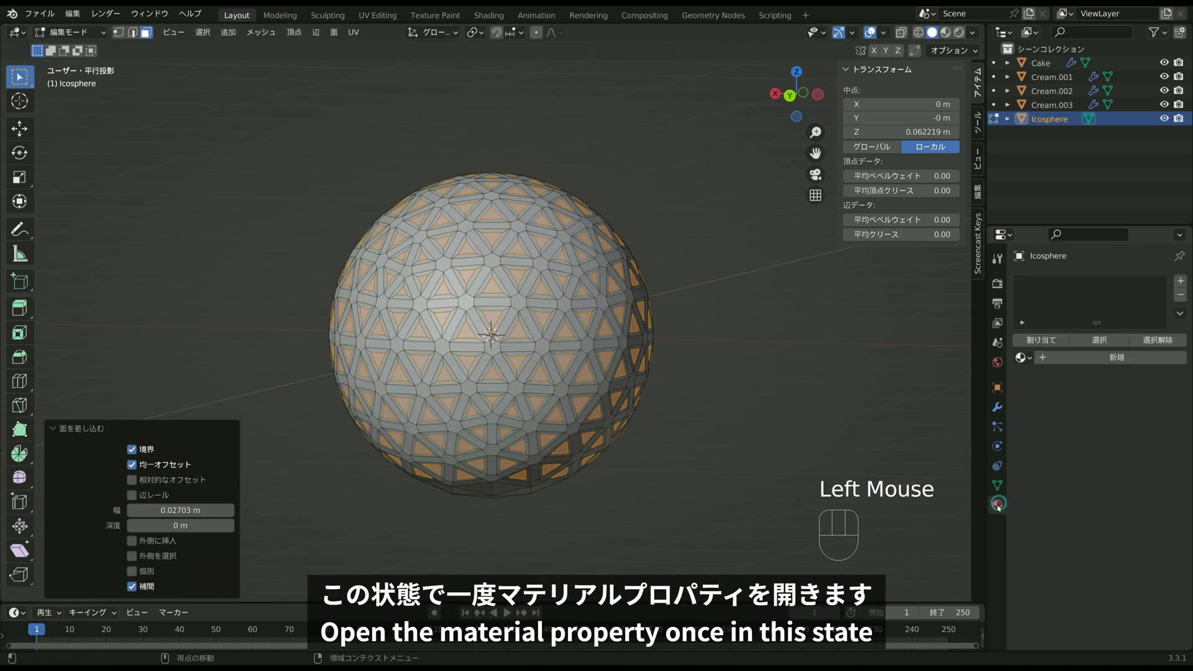
{"action": "left_click", "coordinate": [1116, 357]}
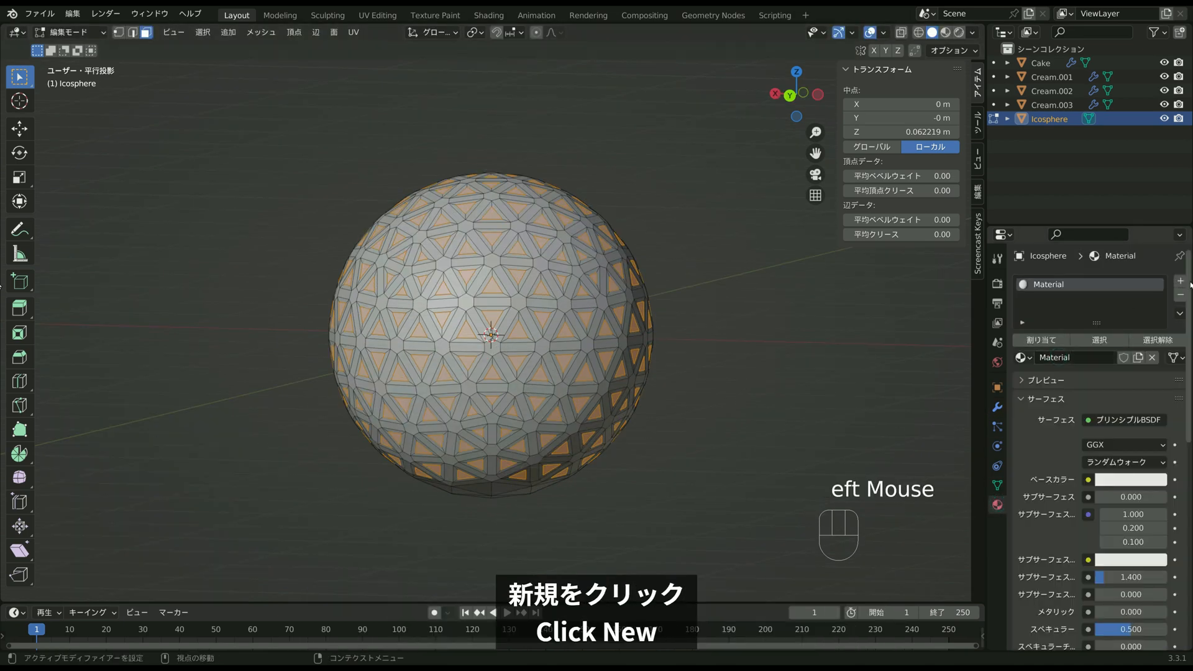
{"action": "left_click", "coordinate": [1181, 281]}
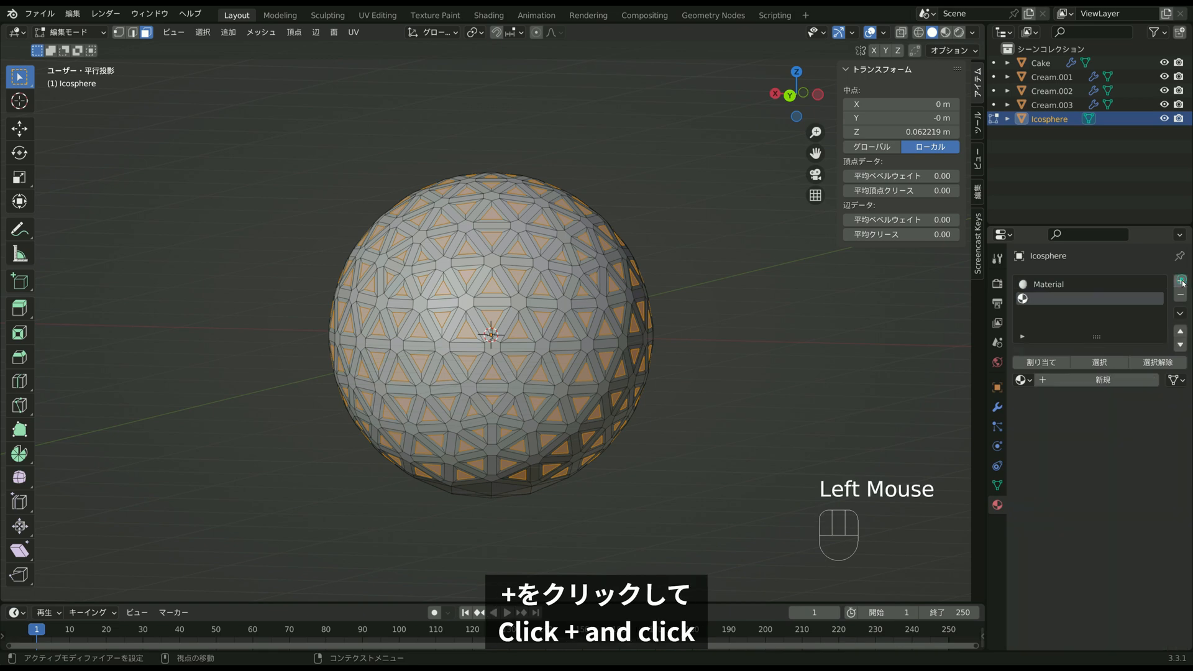
{"action": "left_click", "coordinate": [1059, 380]}
{"action": "left_click", "coordinate": [1043, 364]}
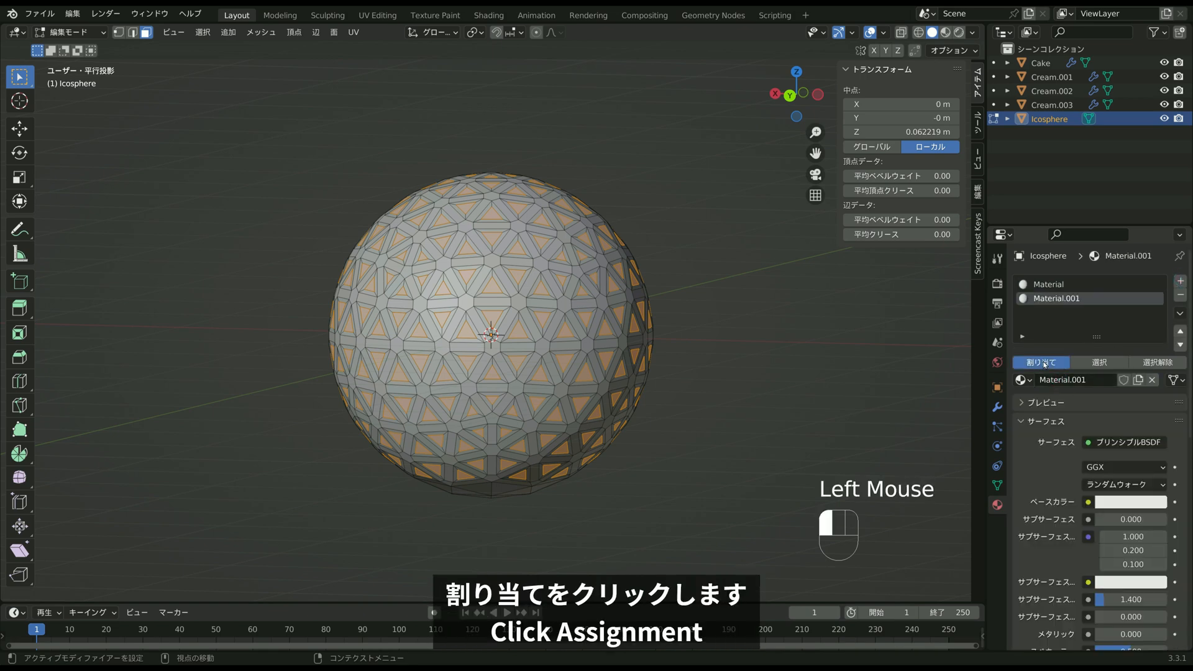
Deselect all faces and reselect the inset triangles through their assigned material, Material.001.
{"action": "key", "text": "g"}
{"action": "right_click", "coordinate": [651, 387]}
{"action": "left_click", "coordinate": [700, 376]}
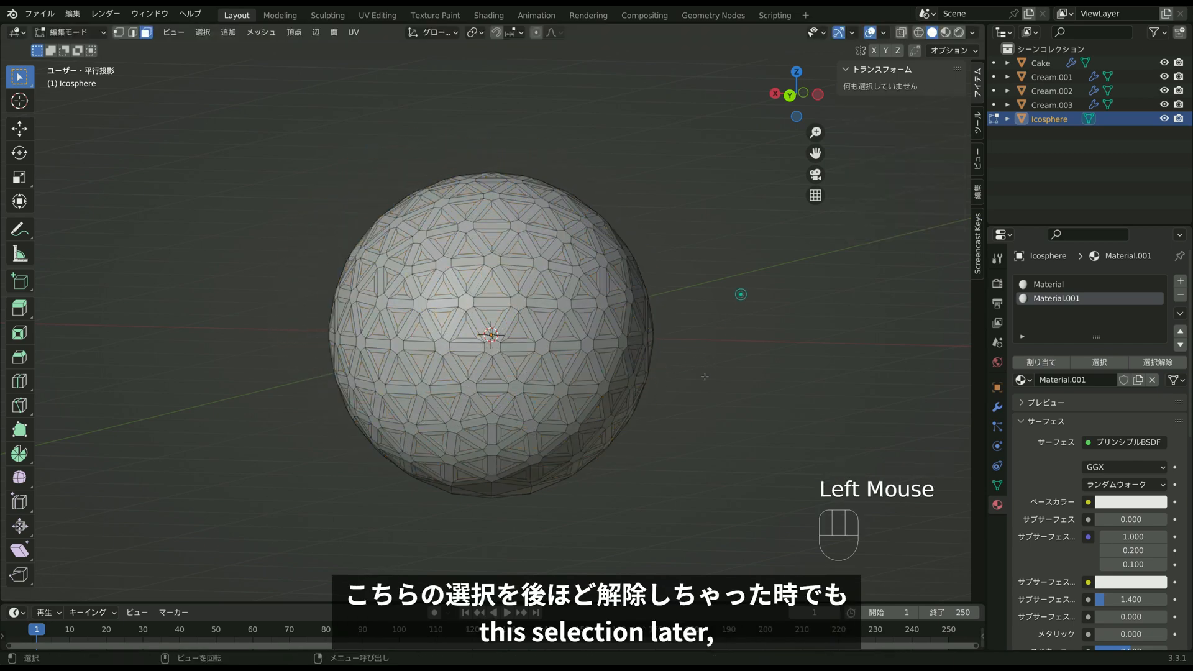
{"action": "middle_click_drag", "start_coordinate": [700, 376], "coordinate": [410, 319]}
{"action": "left_click", "coordinate": [1099, 361]}
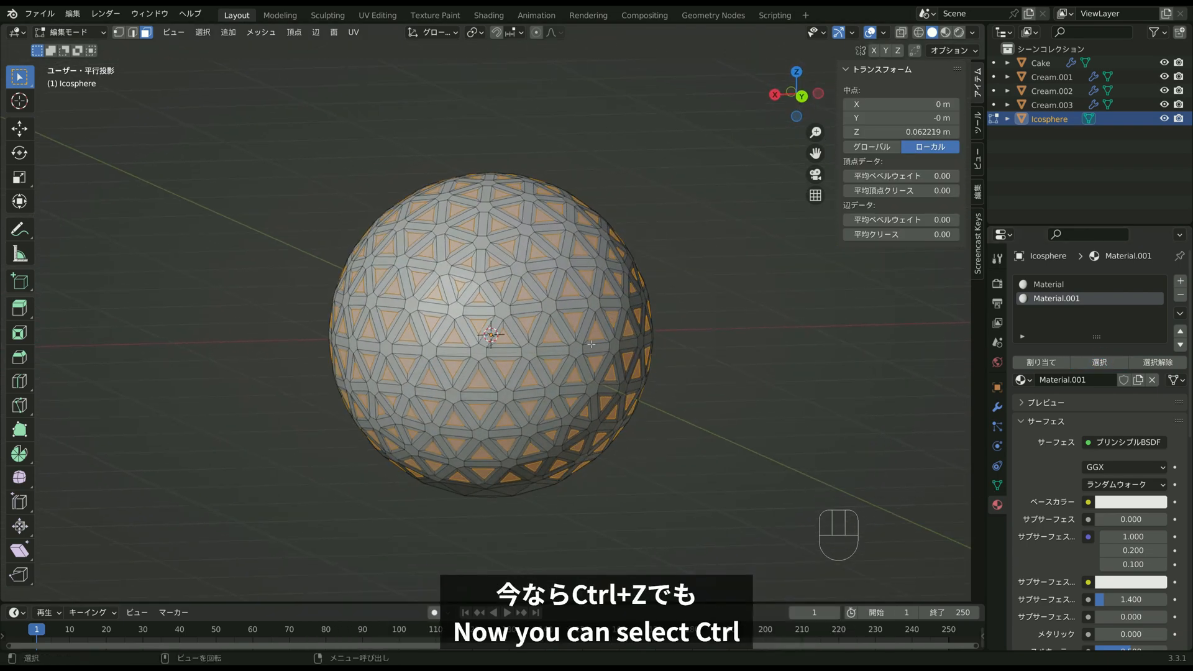
Undo the last two selection changes and redo them, keeping the inset triangles selected.
{"action": "key", "text": "ctrl+z"}
{"action": "key", "text": "ctrl+z"}
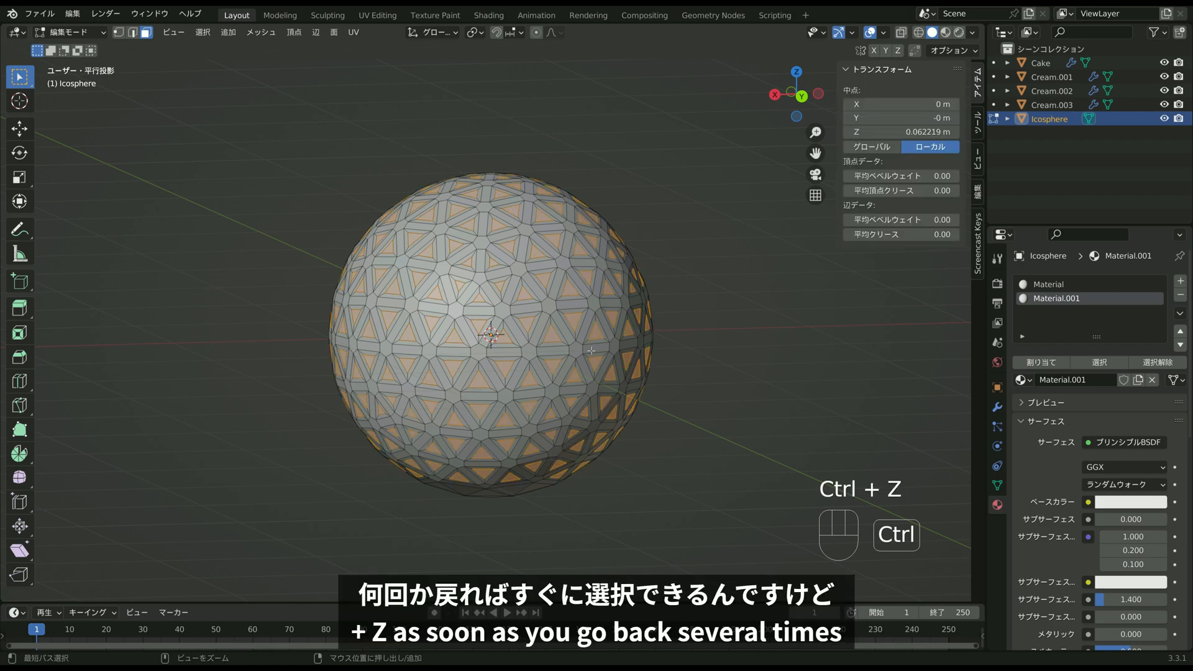
{"action": "key", "text": "ctrl+shift+z"}
{"action": "key", "text": "ctrl+shift+z"}
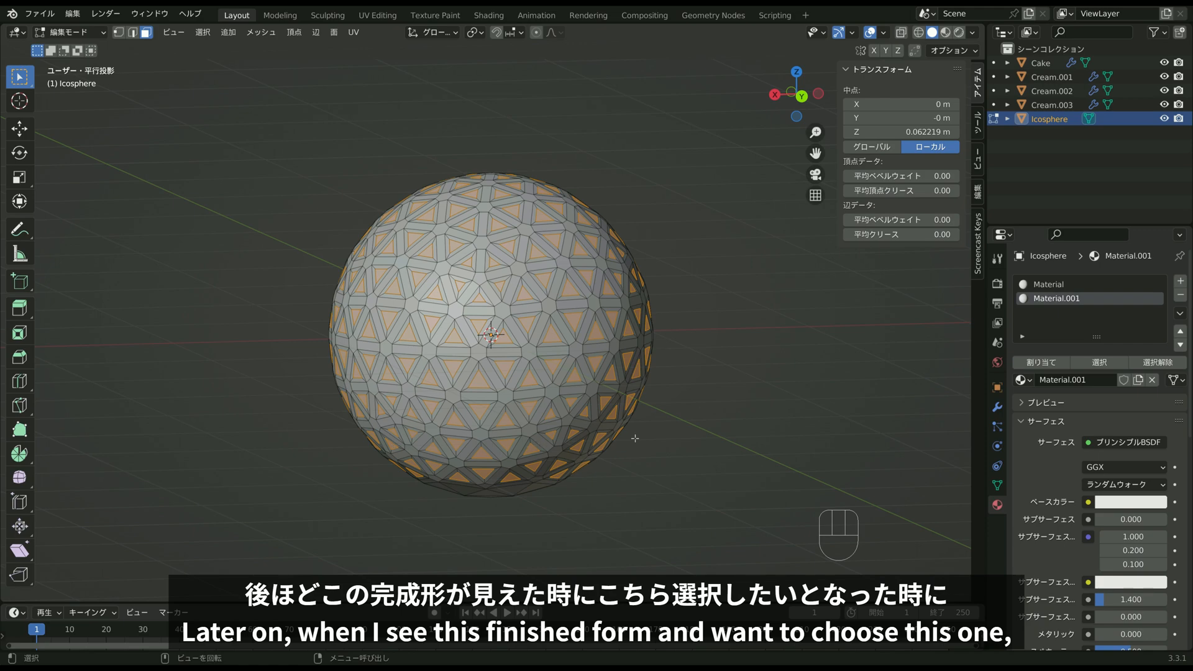
Scale the selected inset triangles to about 0.974 so they sink into the sphere as seed dimples.
{"action": "middle_click_drag", "start_coordinate": [635, 438], "coordinate": [607, 390]}
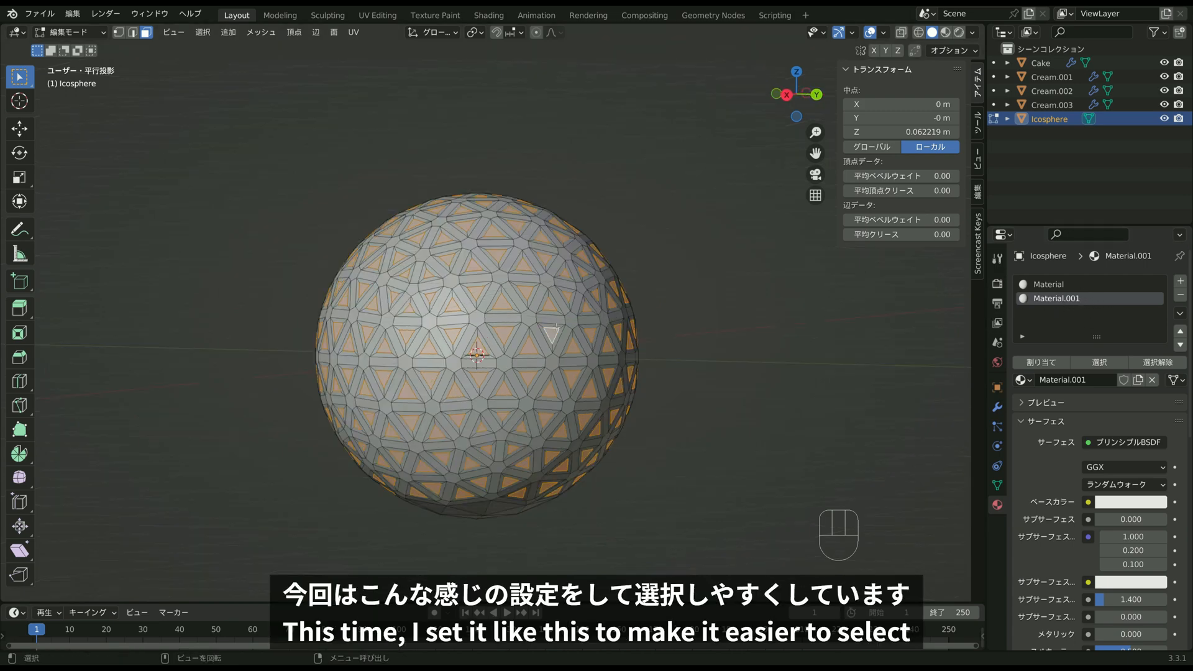
{"action": "middle_click_drag", "start_coordinate": [786, 340], "coordinate": [756, 340]}
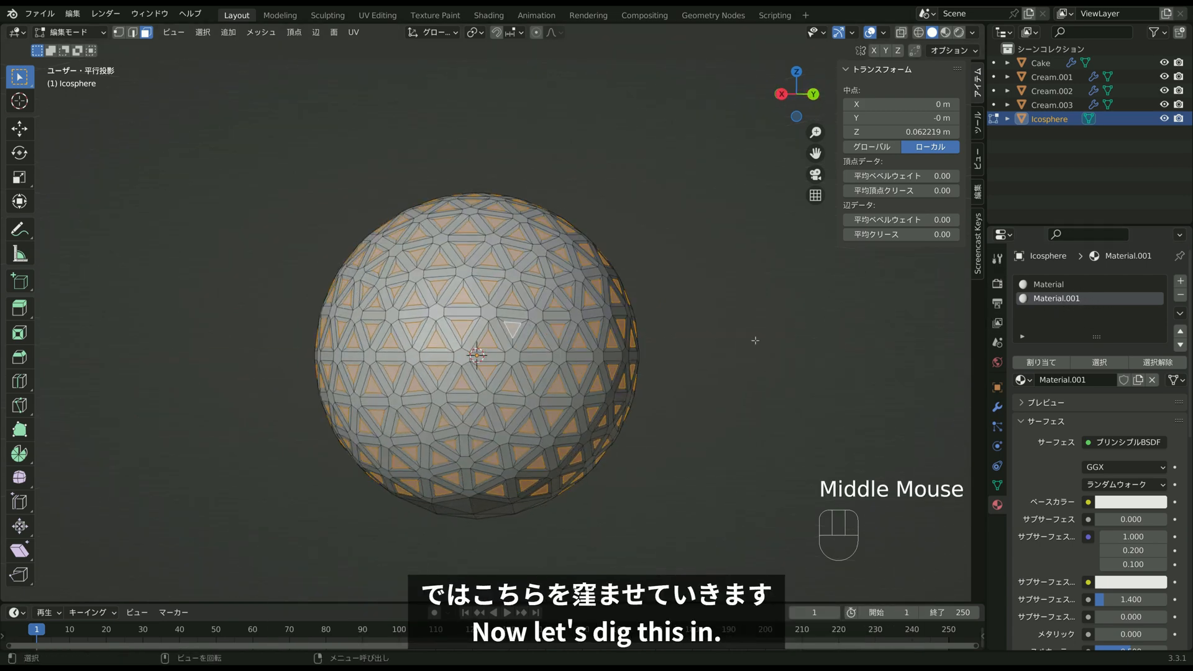
{"action": "key", "text": "s"}
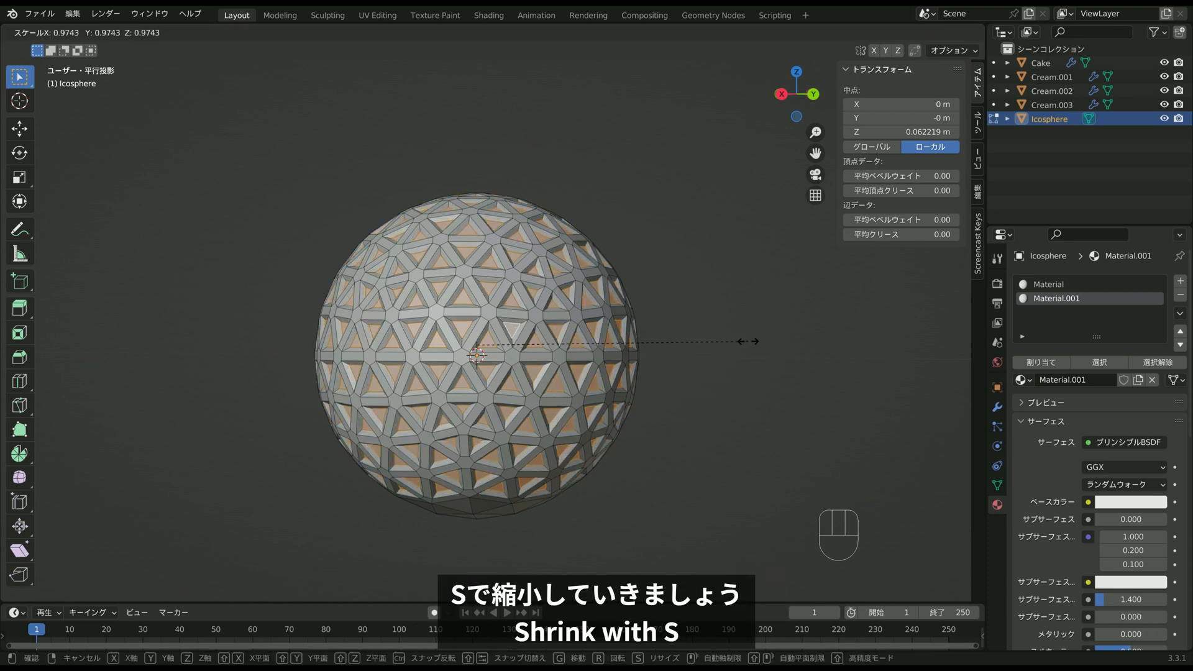
{"action": "left_click", "coordinate": [748, 341]}
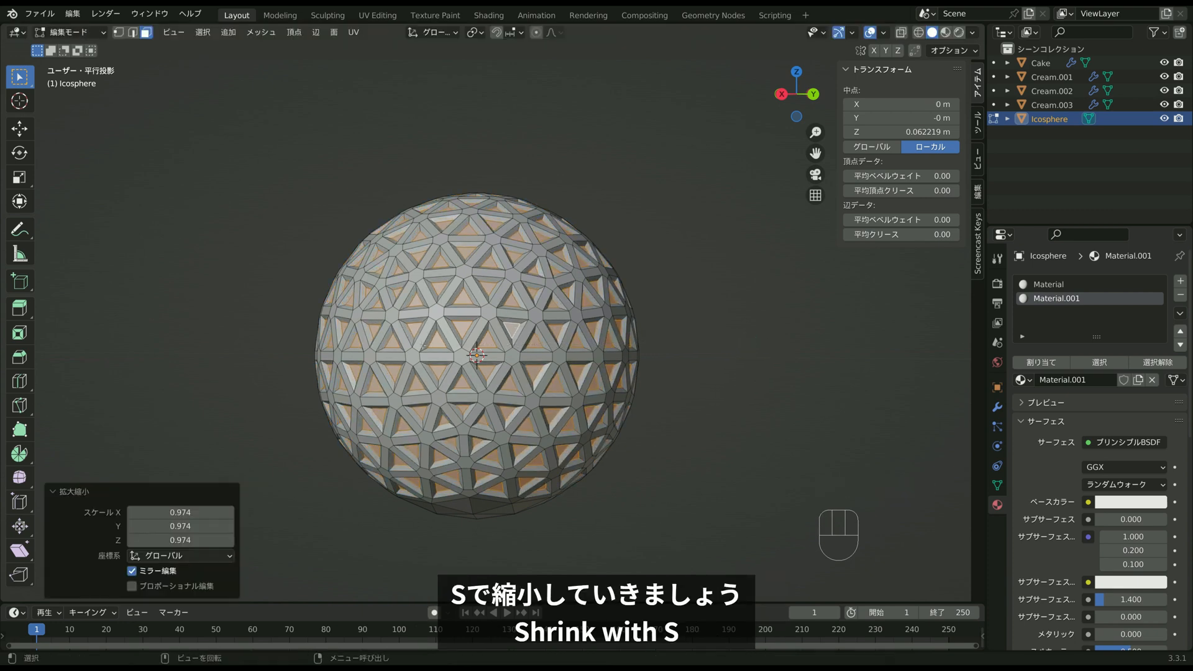
Duplicate the sunken triangles in place, separate the copy by selection into its own object, and return to Object Mode.
{"action": "middle_click_drag", "start_coordinate": [436, 423], "coordinate": [591, 375]}
{"action": "key", "text": "shift+d"}
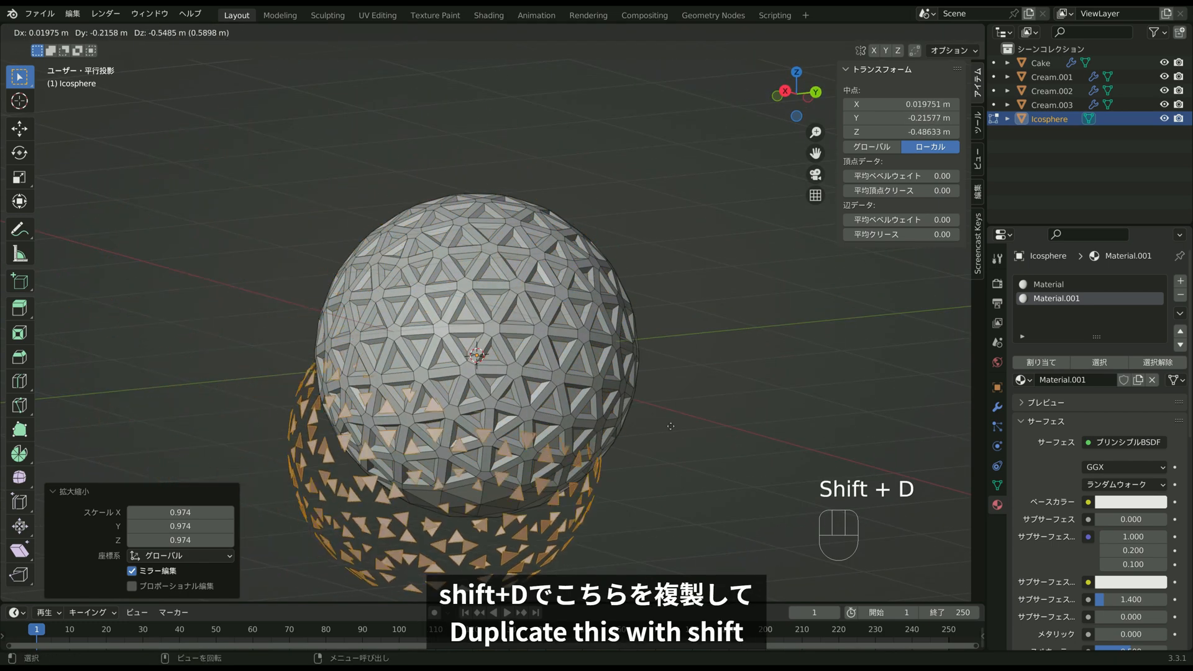
{"action": "right_click", "coordinate": [540, 340]}
{"action": "key", "text": "p"}
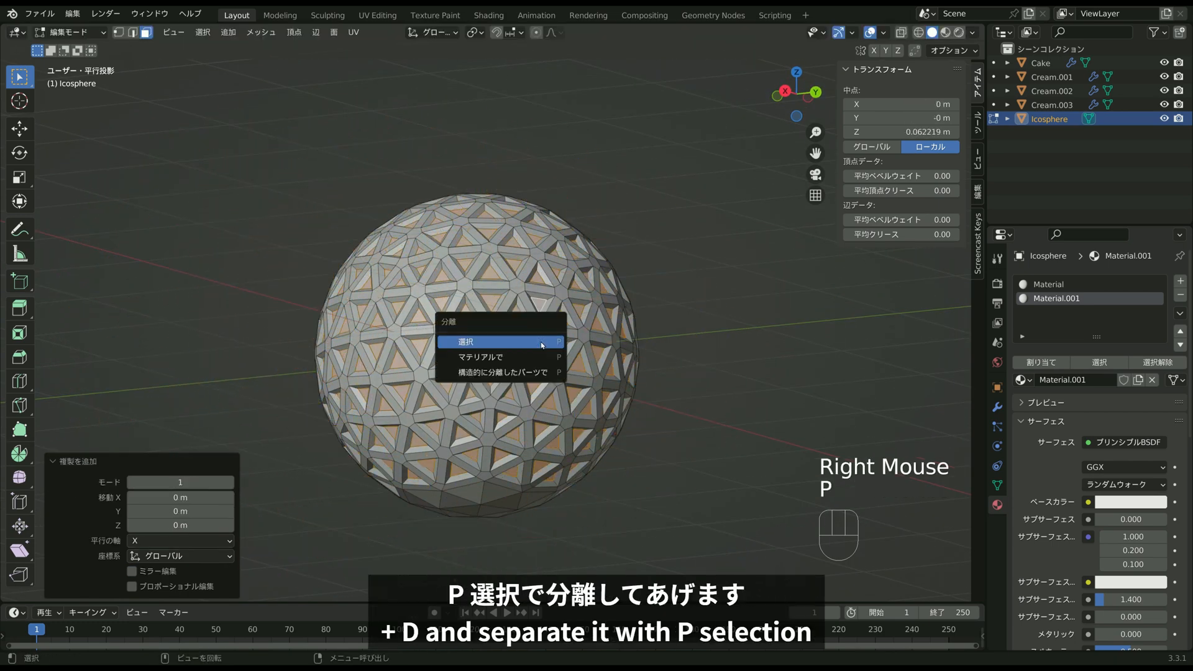
{"action": "left_click", "coordinate": [541, 341]}
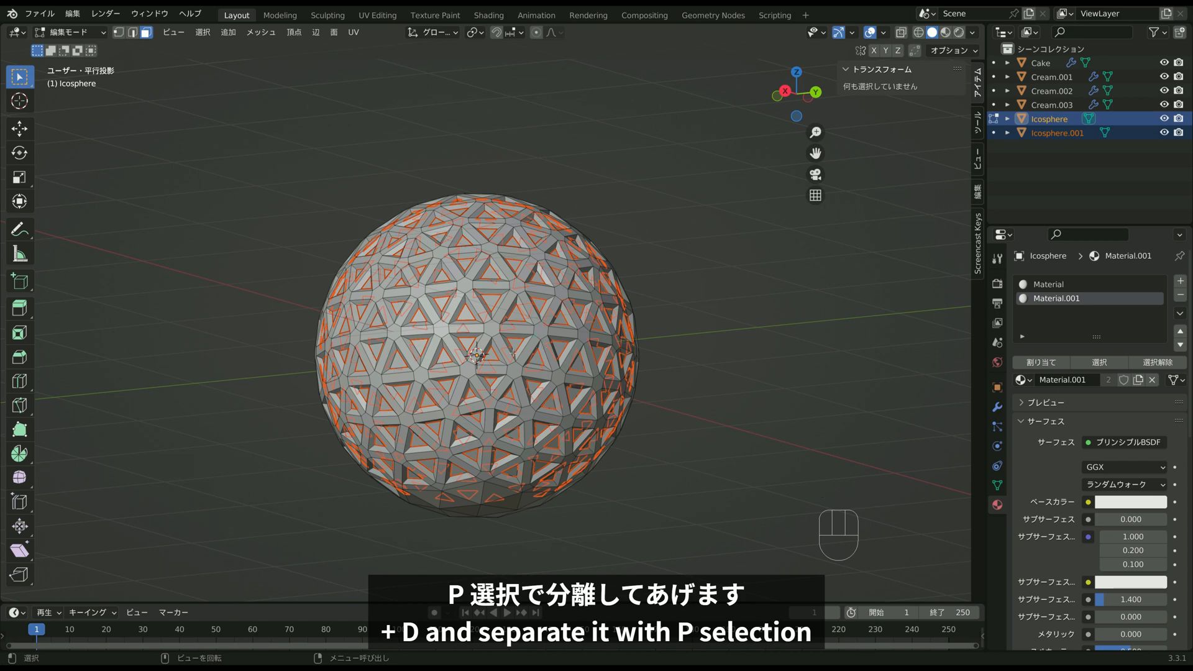
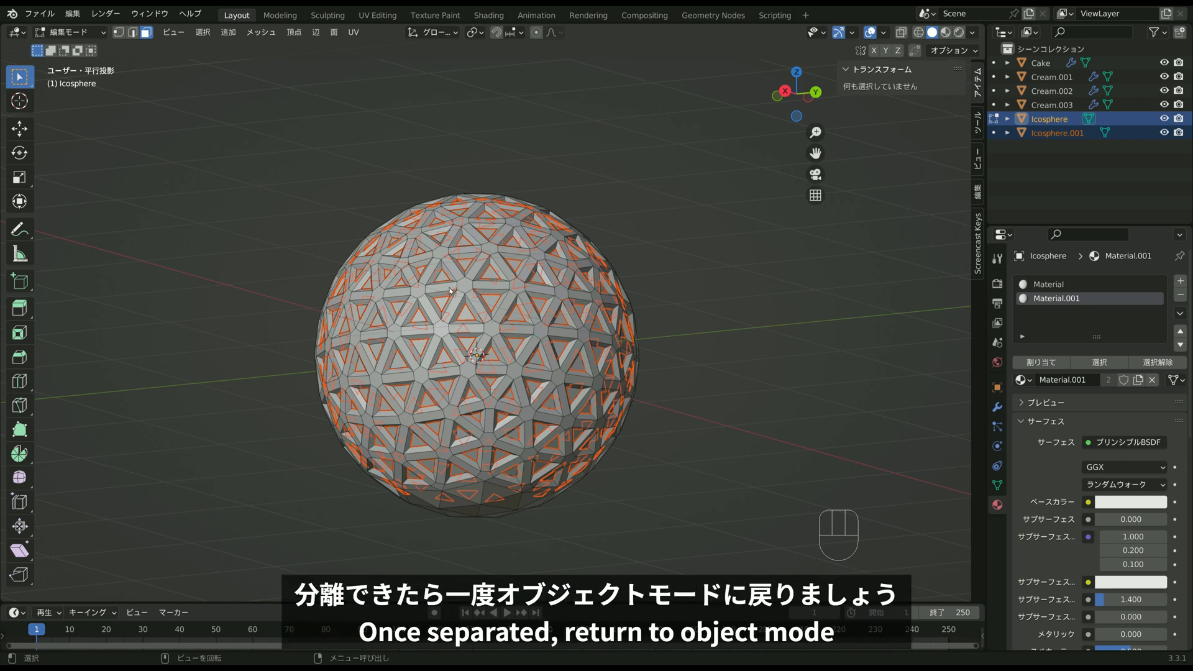
{"action": "key", "text": "Tab"}
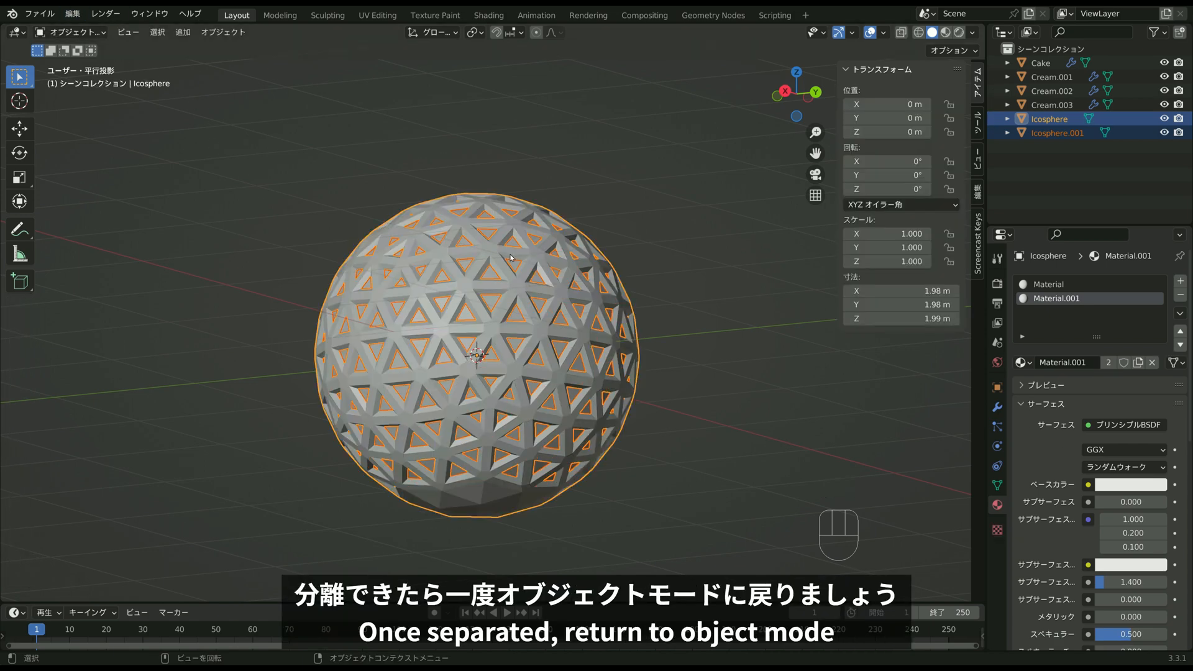
Add a level 2 Subdivision Surface modifier to both the strawberry body and the separated seed object.
{"action": "middle_click_drag", "start_coordinate": [513, 381], "coordinate": [520, 395]}
{"action": "left_click", "coordinate": [997, 408]}
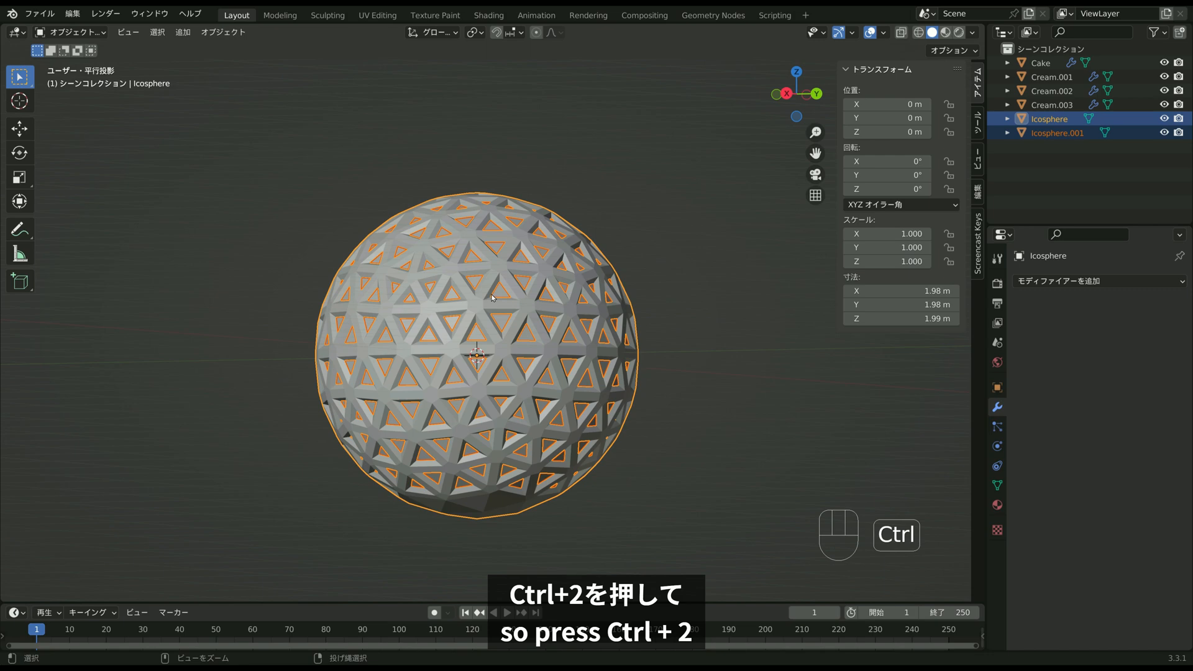
{"action": "key", "text": "ctrl+2"}
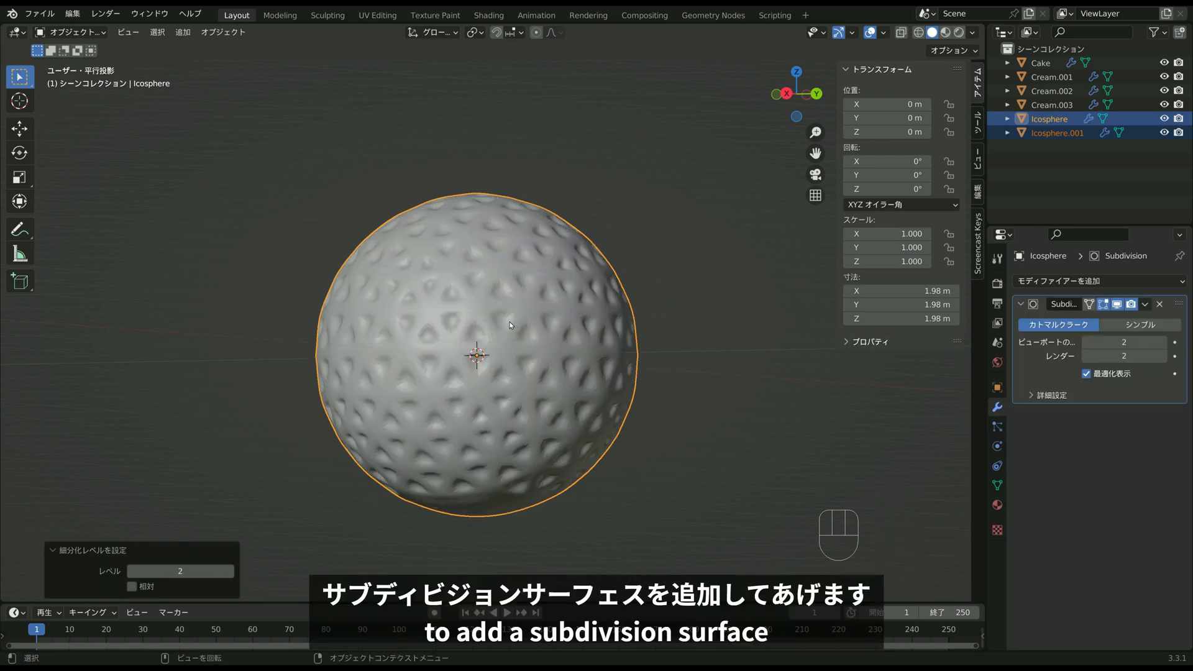
Add a Solidify modifier to the separated seed object and place it above the Subdivision Surface modifier in the stack.
{"action": "left_click", "coordinate": [1082, 134]}
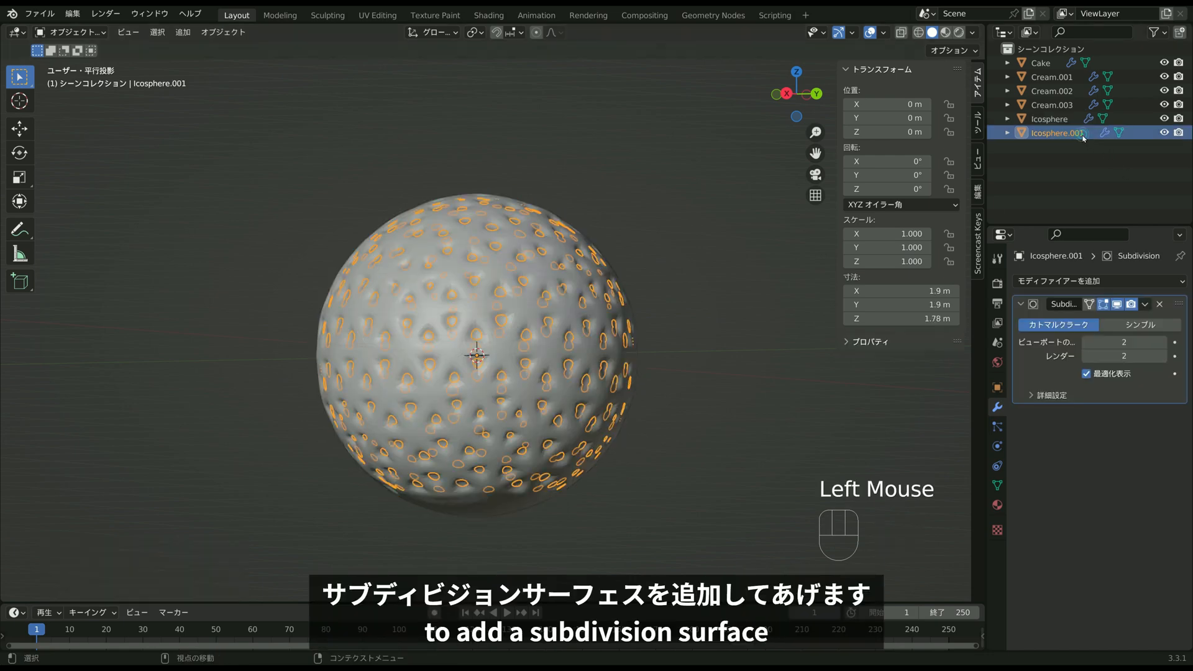
{"action": "mouse_move", "coordinate": [559, 280]}
{"action": "middle_mouse_down"}
{"action": "mouse_move", "coordinate": [581, 245]}
{"action": "mouse_move", "coordinate": [569, 259]}
{"action": "middle_mouse_up"}
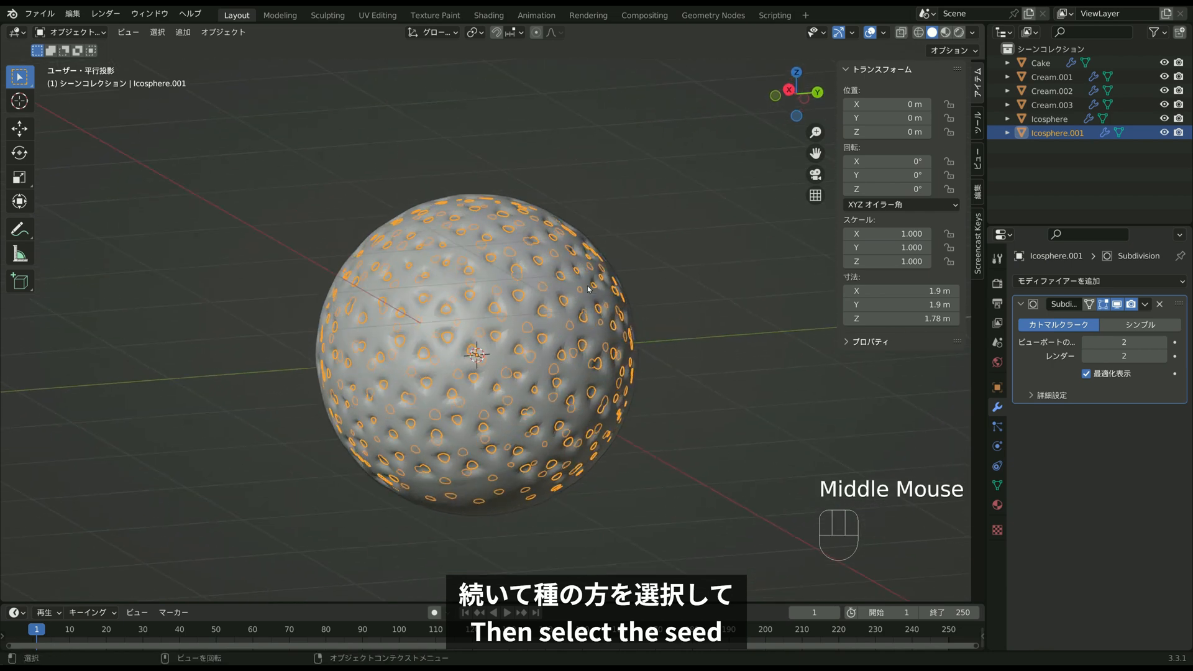
{"action": "left_click", "coordinate": [1097, 284]}
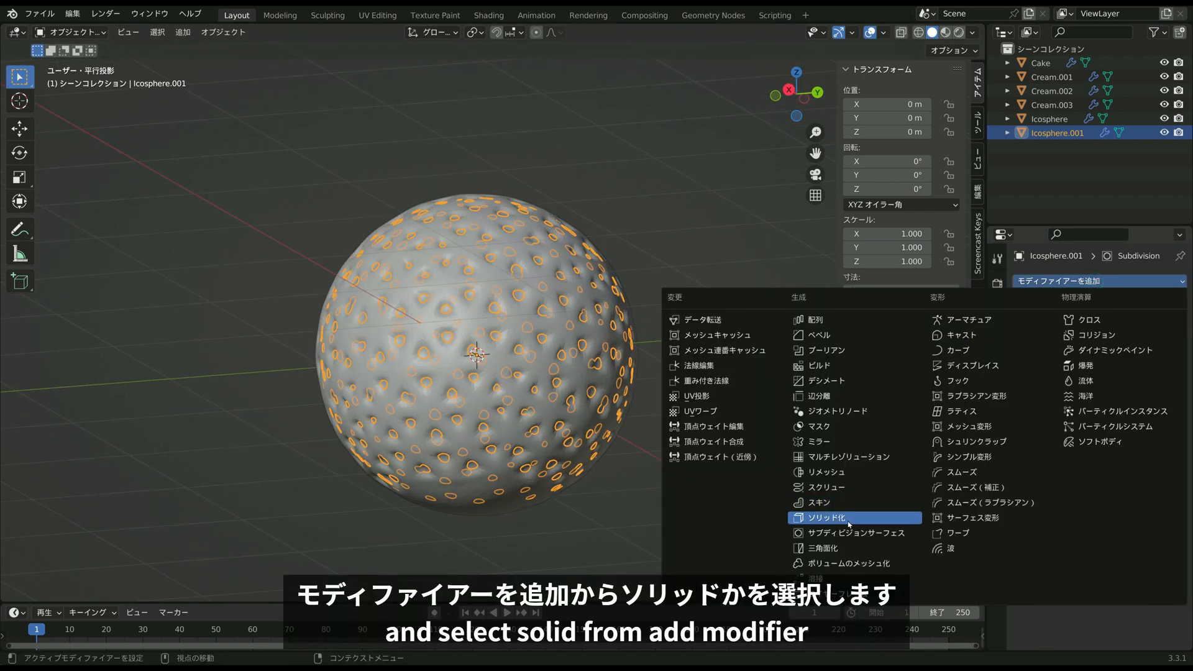
{"action": "left_click", "coordinate": [866, 515]}
{"action": "left_click", "coordinate": [1177, 412]}
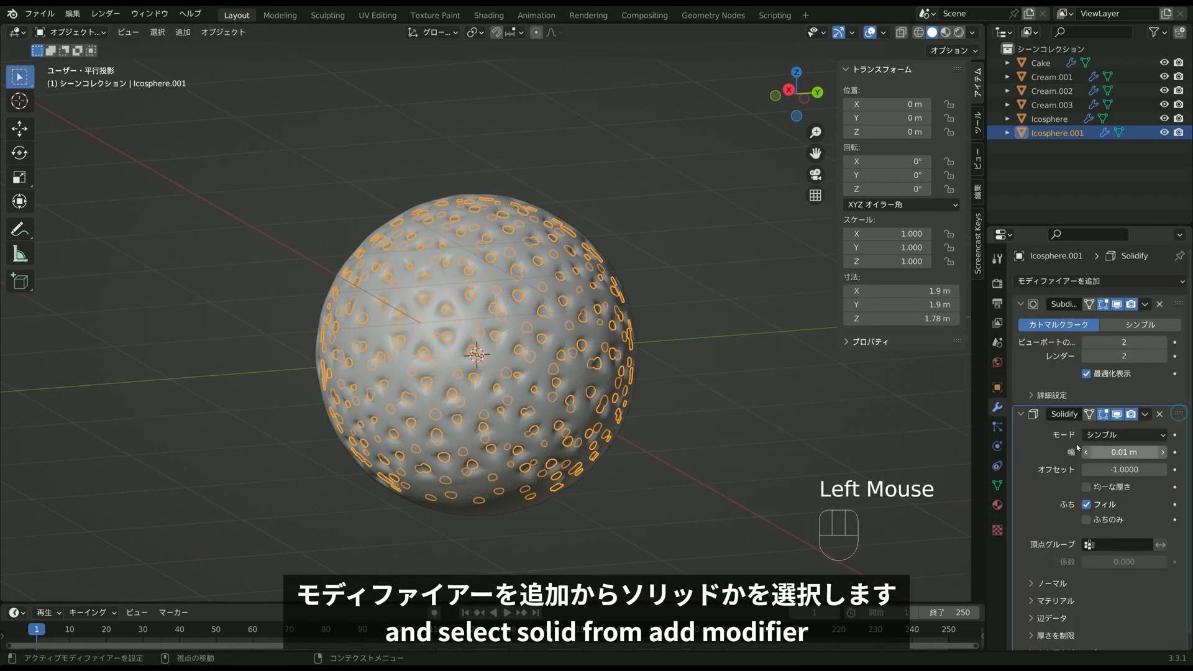
{"action": "left_click_drag", "start_coordinate": [1178, 415], "coordinate": [1159, 297]}
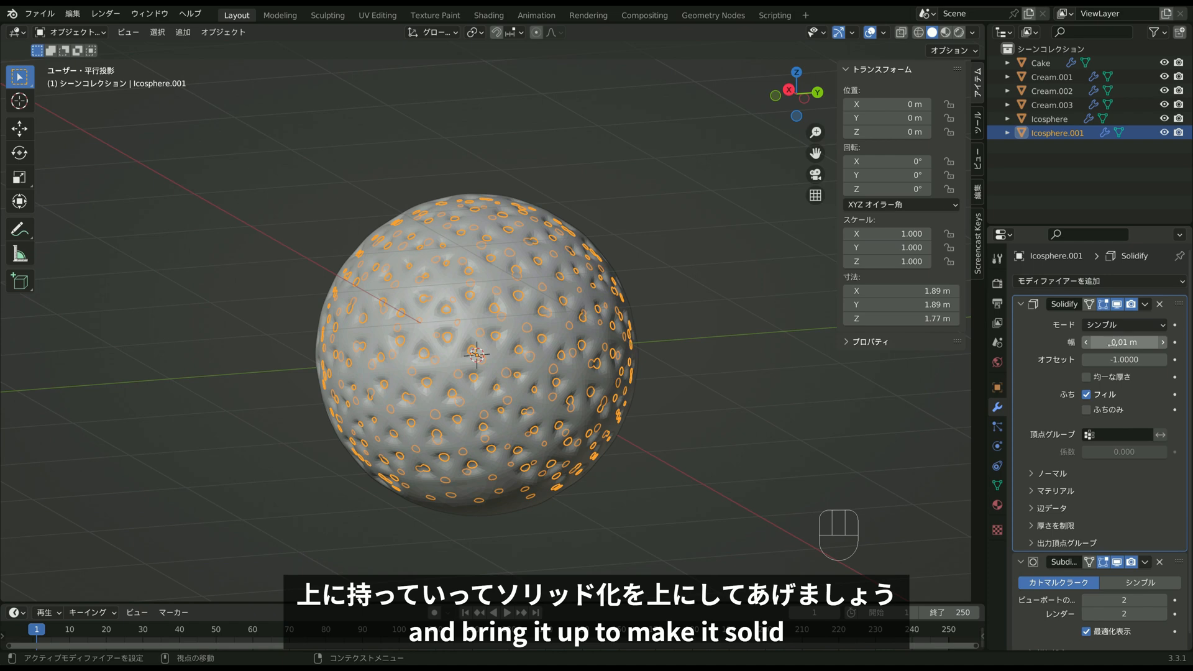
{"action": "middle_click_drag", "start_coordinate": [646, 375], "coordinate": [613, 400]}
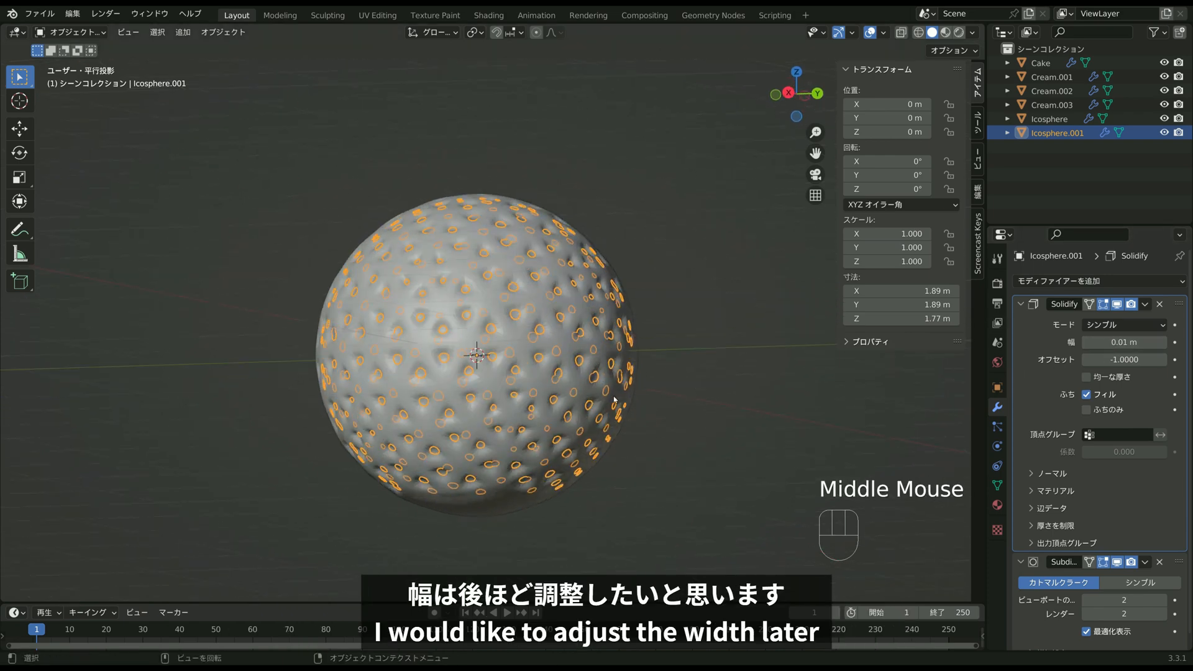
Enter Edit Mode on the strawberry body and seeds together, in front view, with vertex selection and proportional editing enabled.
{"action": "left_click", "coordinate": [564, 297], "text": "shift"}
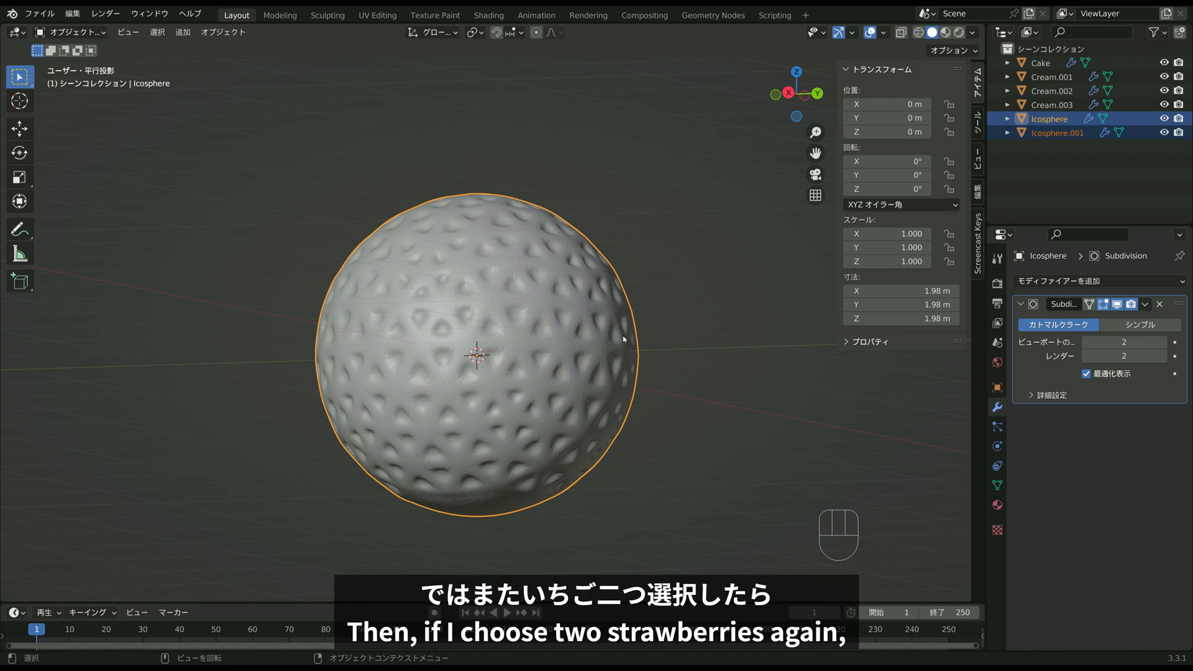
{"action": "key", "text": "Tab"}
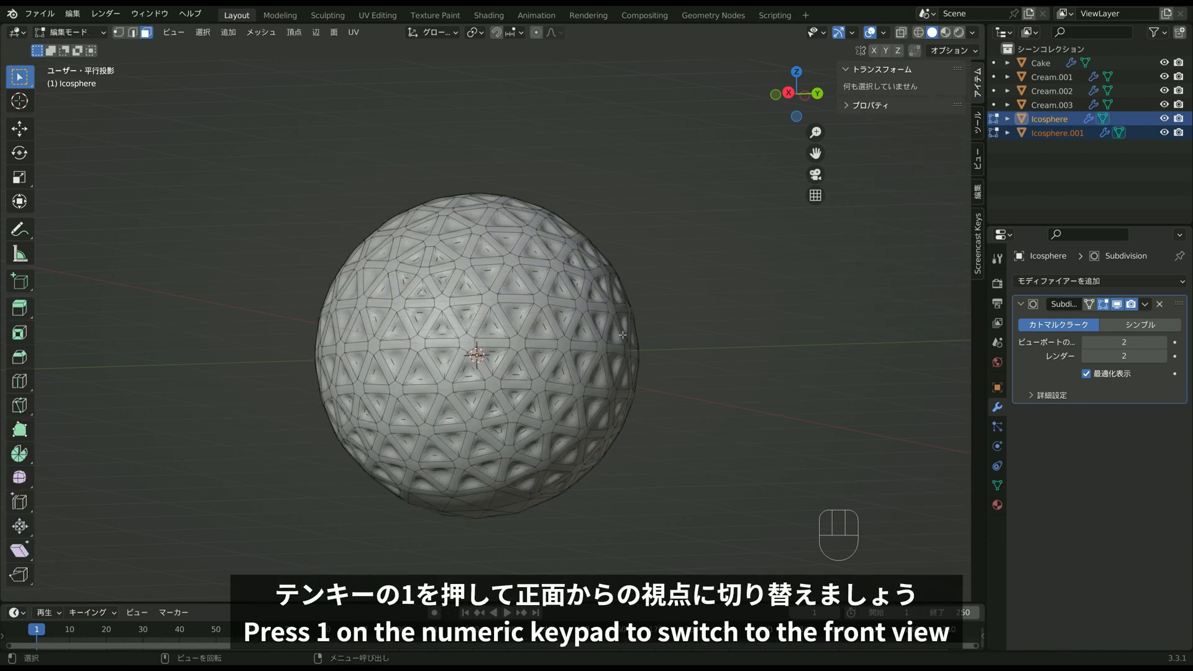
{"action": "key", "text": "KP_1"}
{"action": "scroll", "coordinate": [622, 335], "scroll_direction": "down", "scroll_amount": 2}
{"action": "middle_click_drag", "start_coordinate": [816, 343], "coordinate": [456, 343], "text": "shift"}
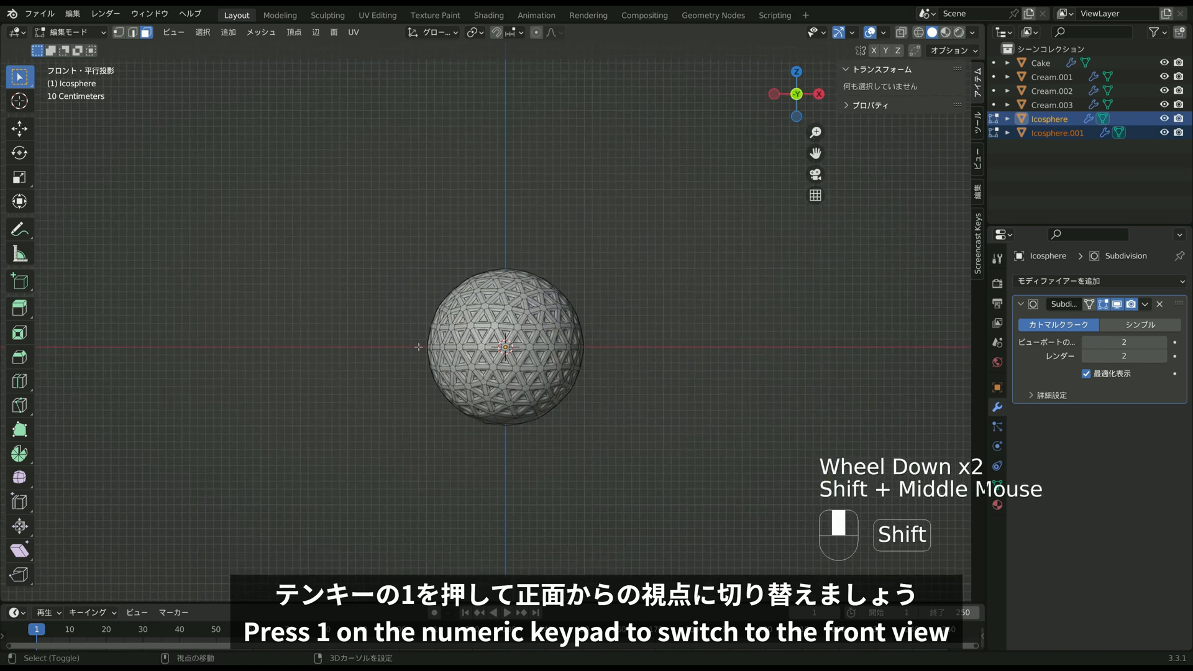
{"action": "scroll", "coordinate": [456, 343], "scroll_direction": "up", "scroll_amount": 2}
{"action": "left_click", "coordinate": [118, 32]}
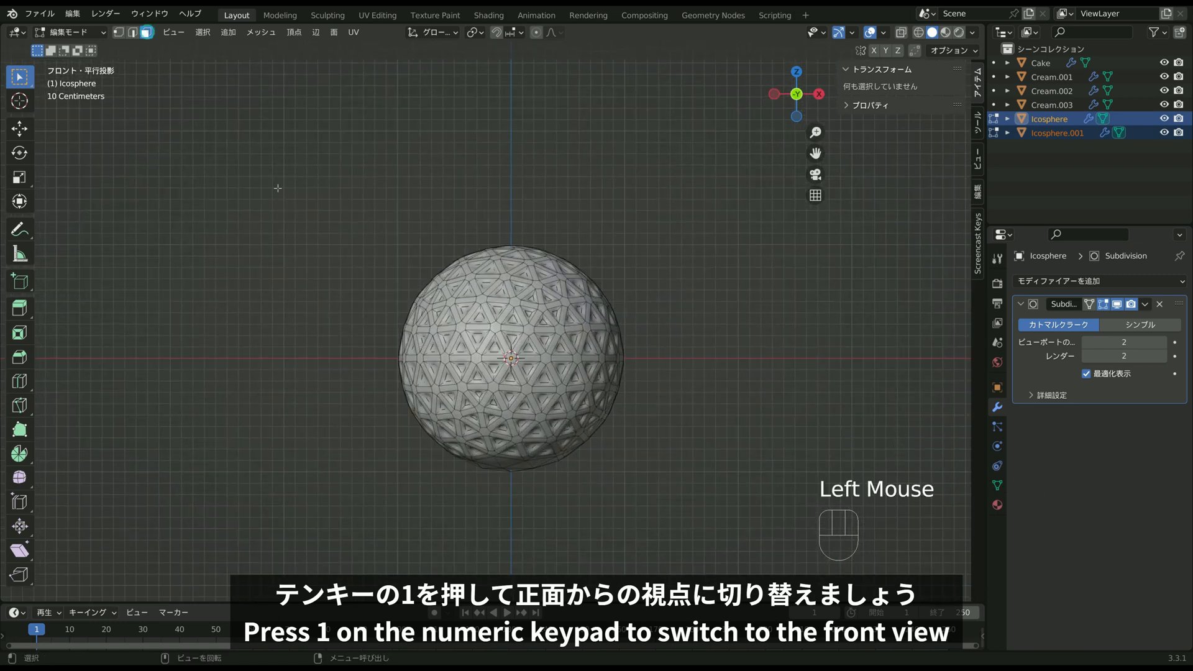
{"action": "left_click", "coordinate": [117, 32]}
{"action": "left_click", "coordinate": [535, 33]}
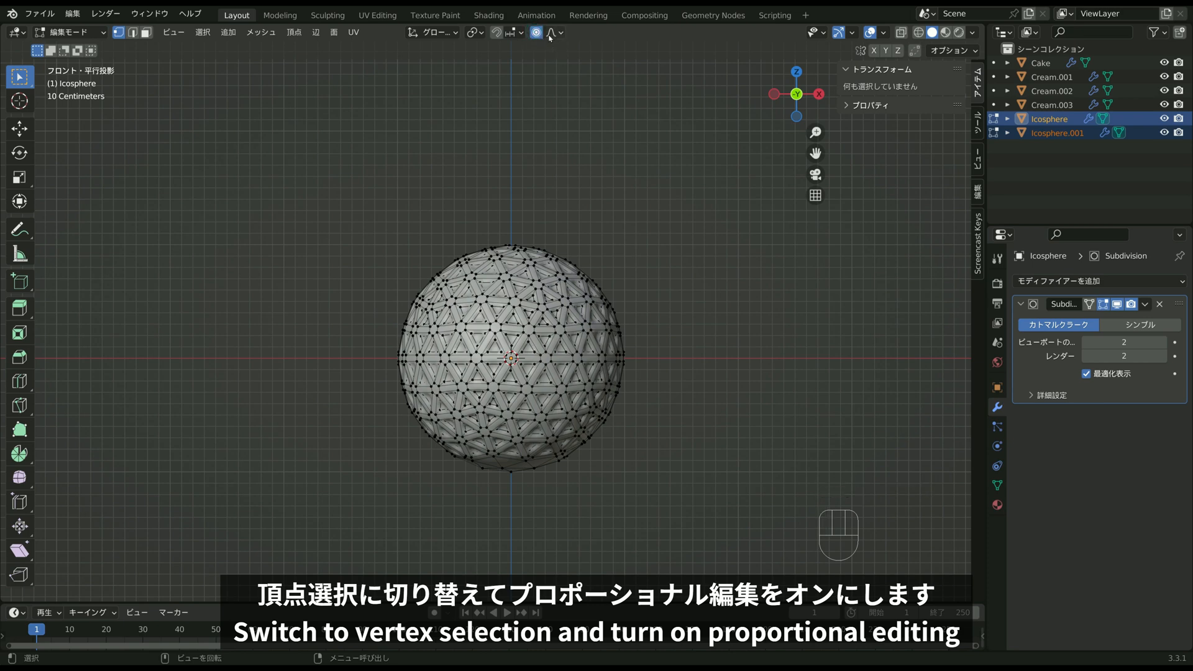
Raise a vertex at the sphere's top about 0.72 m along Z with a smooth proportional size of about 1.95.
{"action": "left_click", "coordinate": [511, 236]}
{"action": "scroll", "coordinate": [519, 225], "scroll_direction": "up", "scroll_amount": 2}
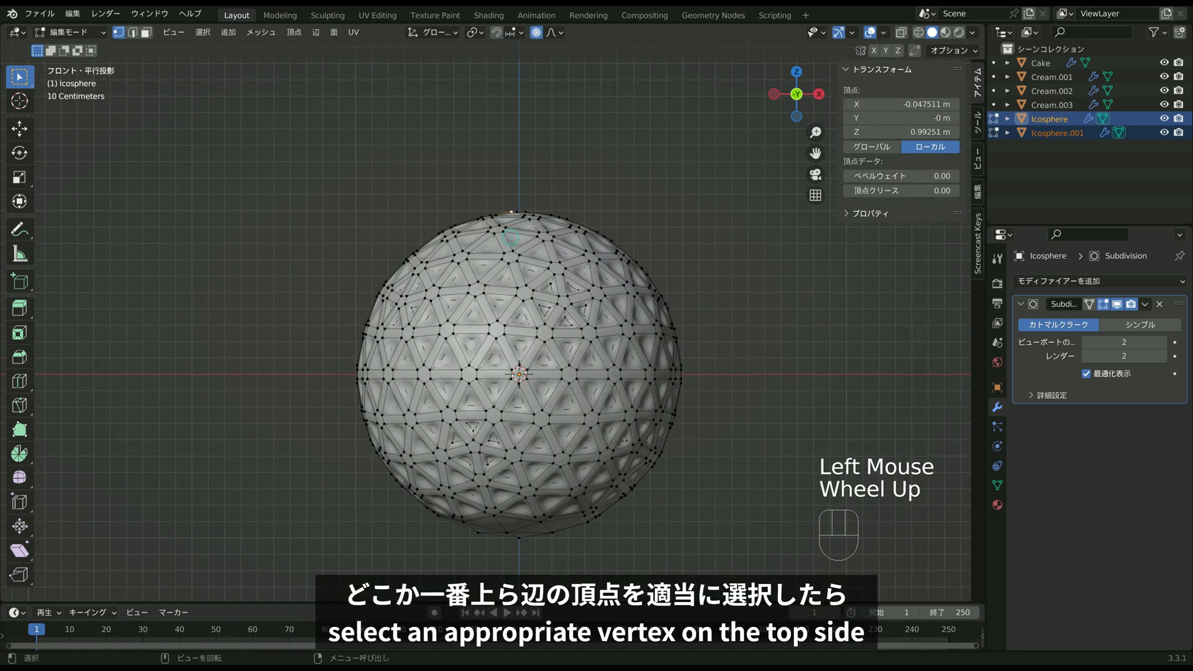
{"action": "left_click", "coordinate": [526, 198]}
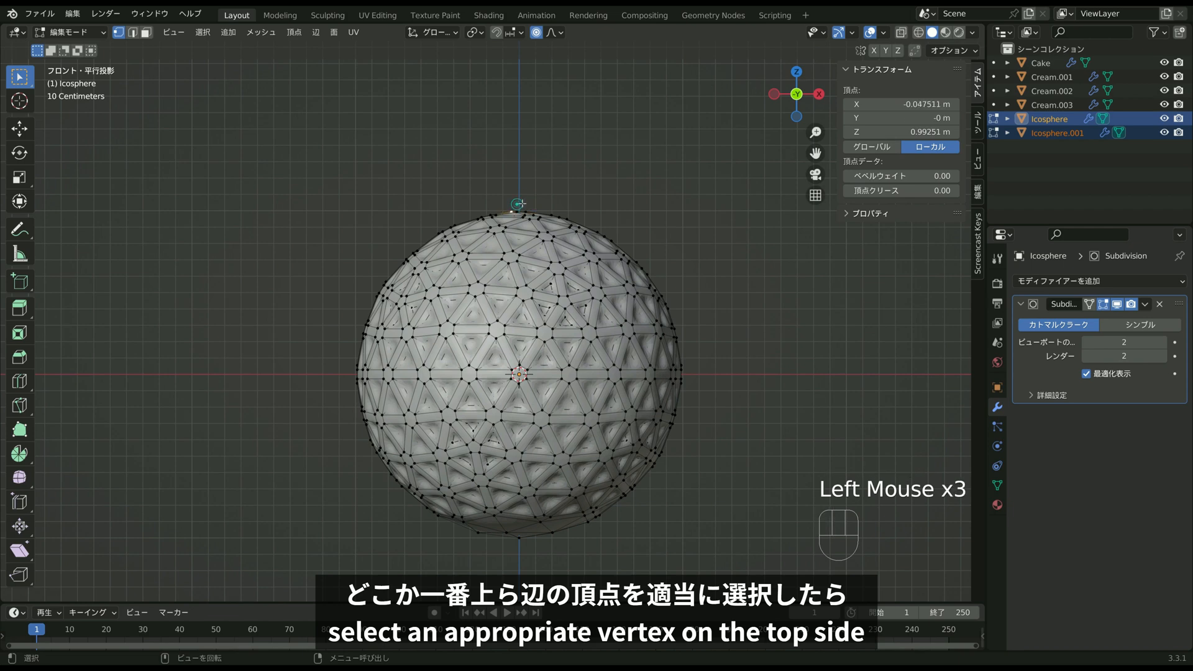
{"action": "scroll", "coordinate": [583, 307], "scroll_direction": "down", "scroll_amount": 2}
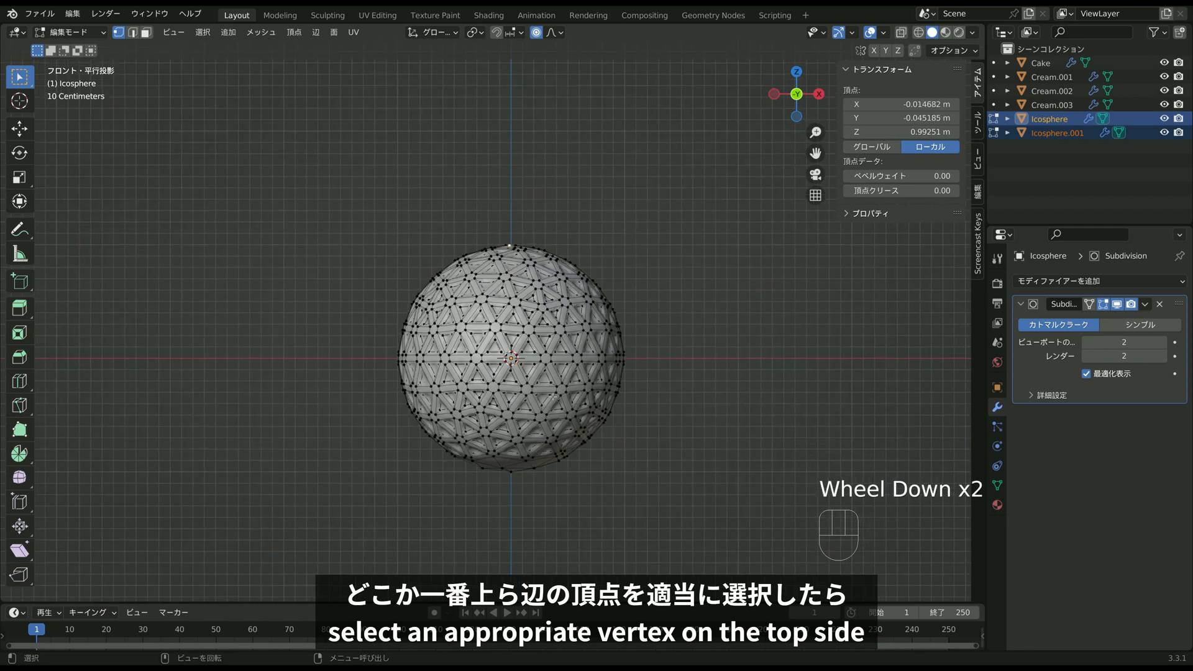
{"action": "key", "text": "g"}
{"action": "key", "text": "z"}
{"action": "scroll", "coordinate": [556, 341], "scroll_direction": "down", "scroll_amount": 6}
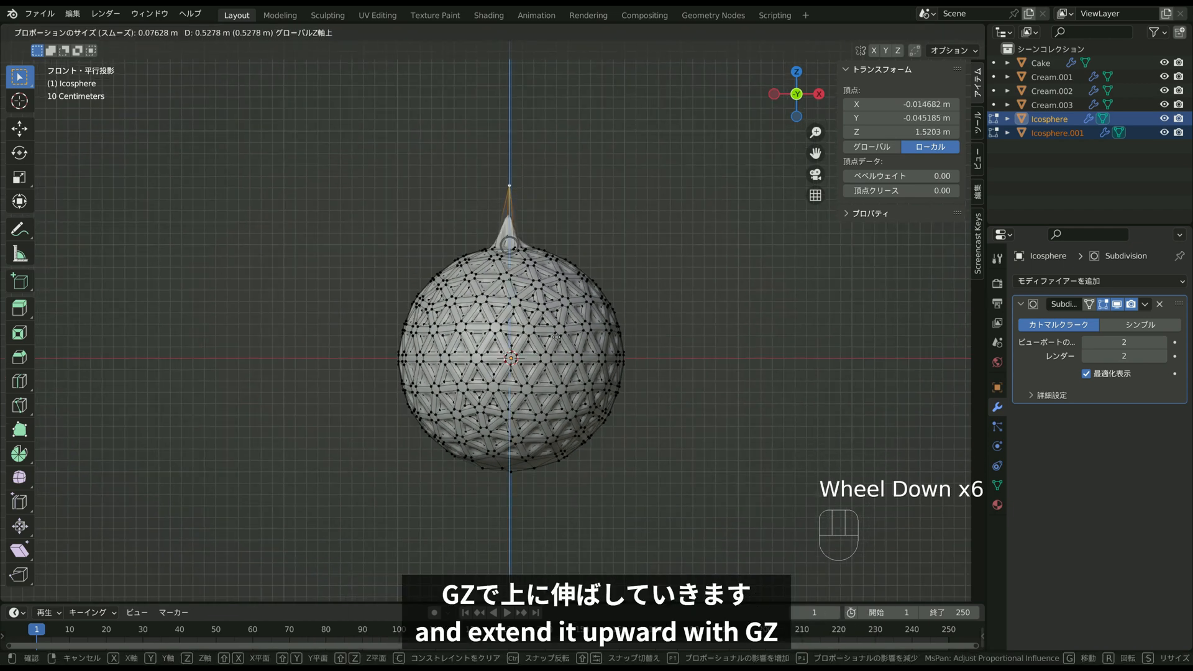
{"action": "scroll", "coordinate": [553, 333], "scroll_direction": "down", "scroll_amount": 9}
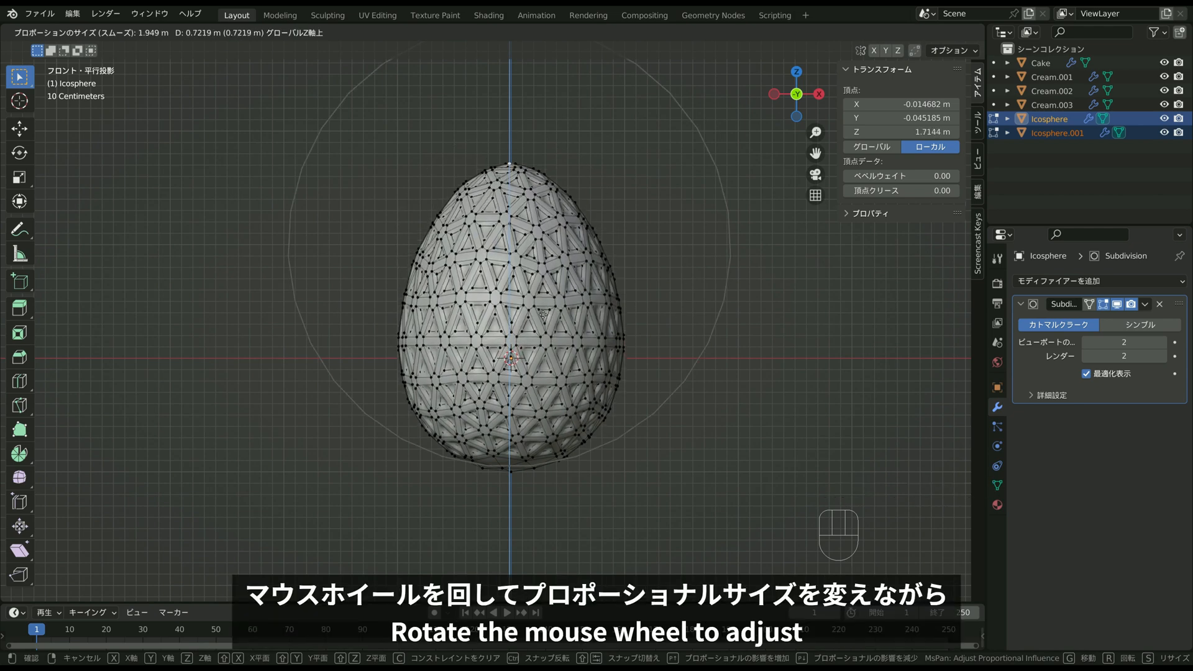
{"action": "left_click", "coordinate": [544, 314]}
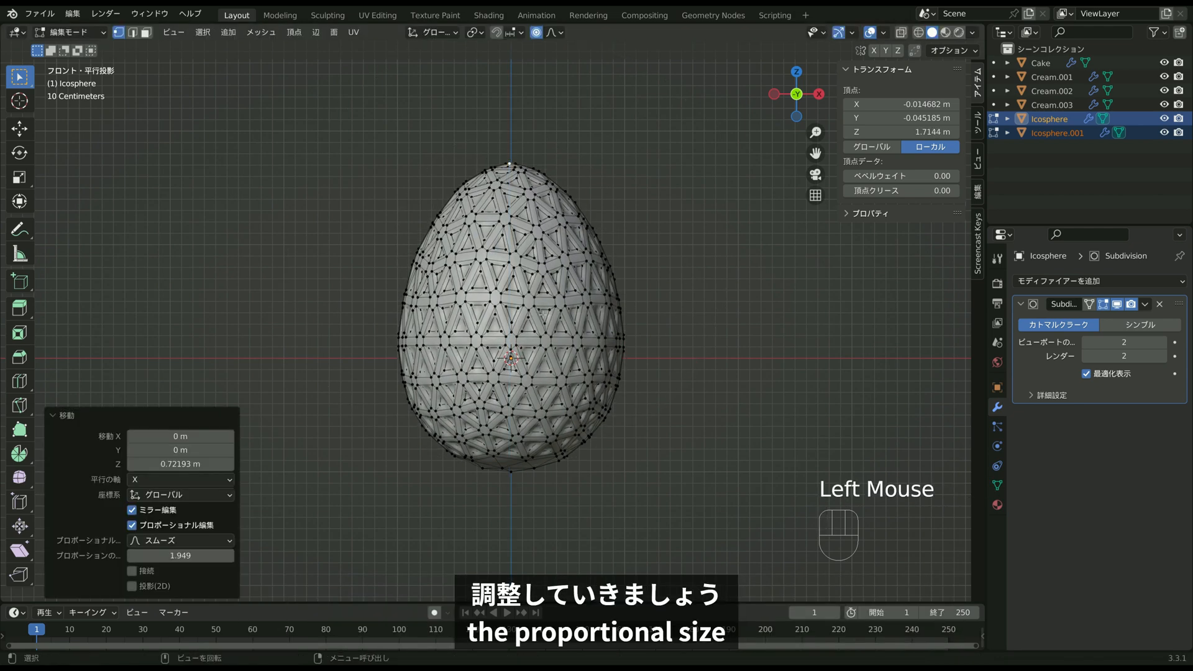
Flatten the underside by moving its lowest vertex up about 0.31 m along Z with a proportional size of about 1.46.
{"action": "left_click", "coordinate": [509, 481]}
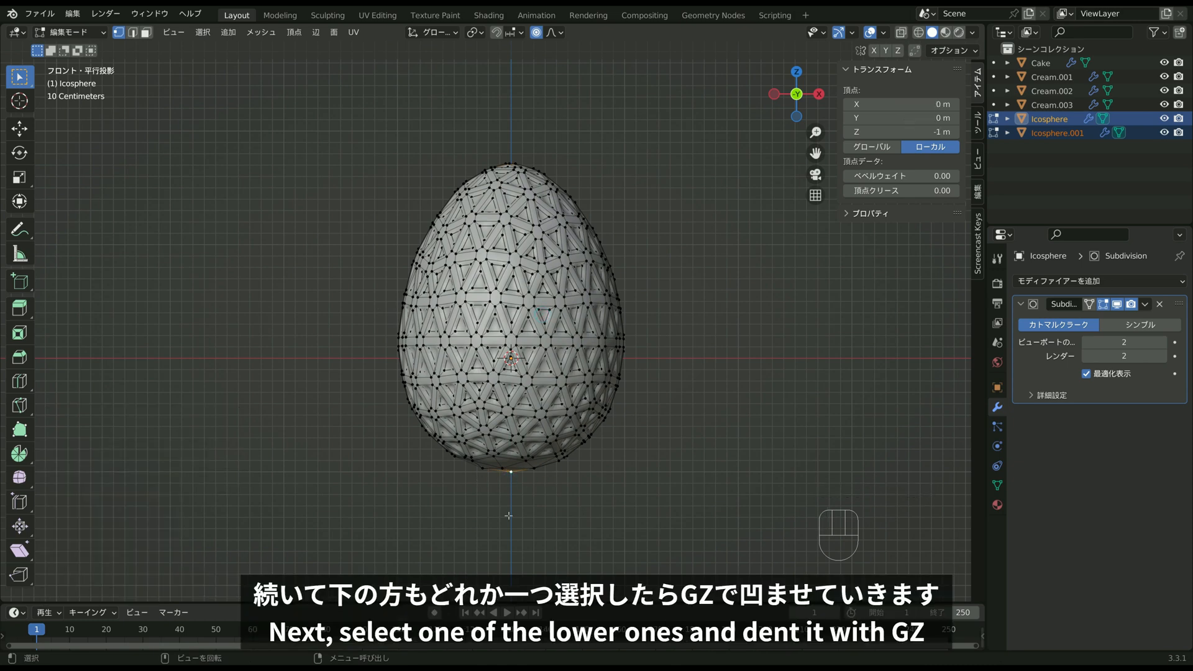
{"action": "key", "text": "g"}
{"action": "key", "text": "z"}
{"action": "scroll", "coordinate": [498, 466], "scroll_direction": "up", "scroll_amount": 2}
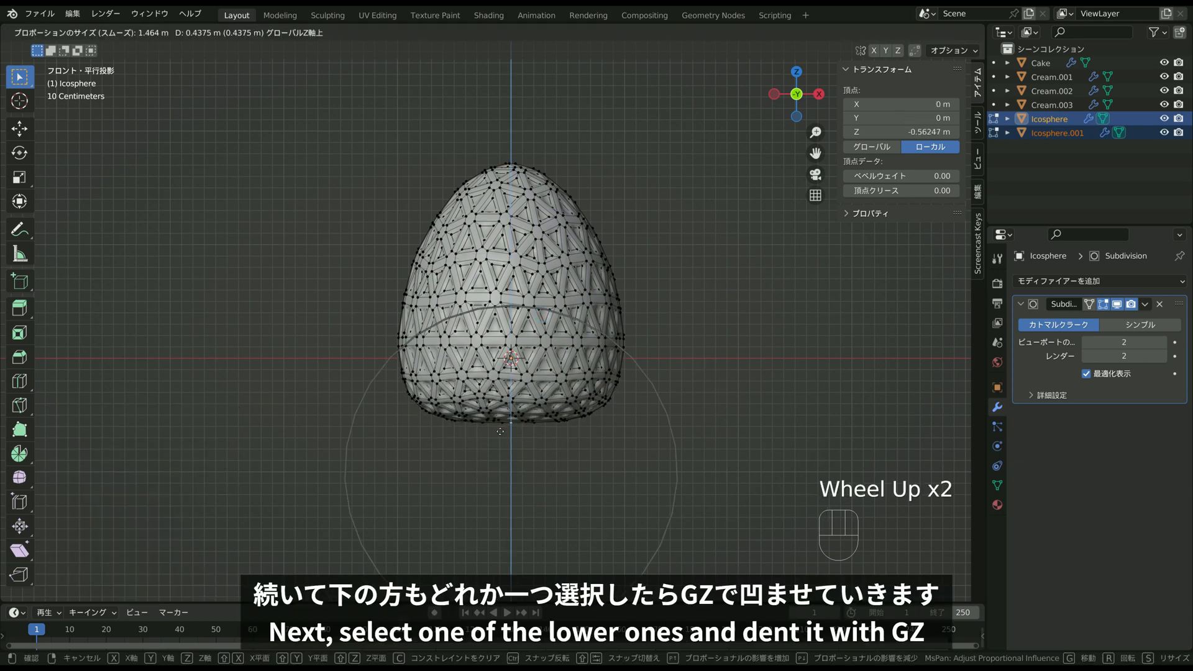
{"action": "scroll", "coordinate": [499, 438], "scroll_direction": "up", "scroll_amount": 1}
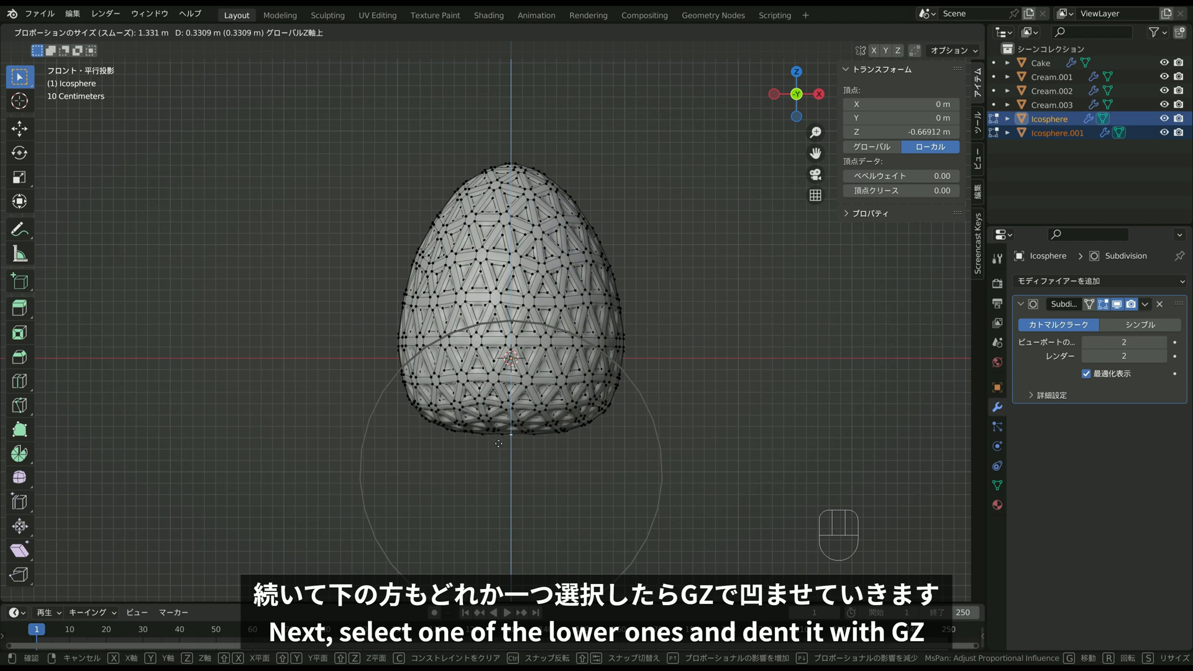
{"action": "scroll", "coordinate": [498, 445], "scroll_direction": "up", "scroll_amount": 2}
{"action": "scroll", "coordinate": [499, 445], "scroll_direction": "down", "scroll_amount": 2}
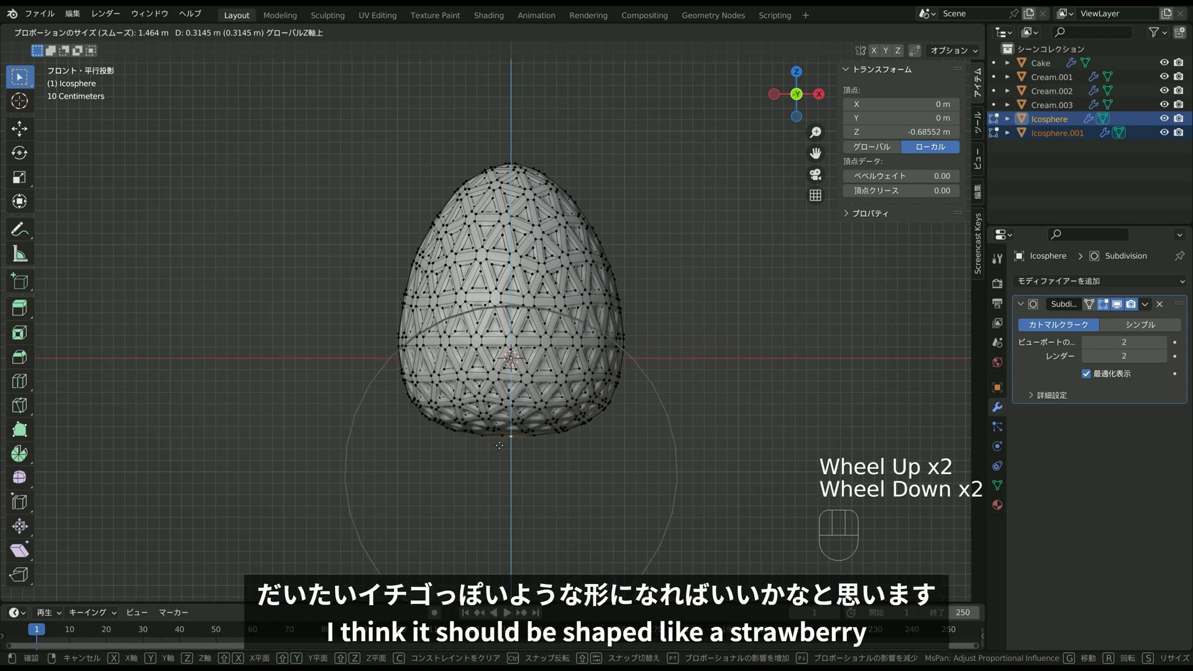
{"action": "left_click", "coordinate": [498, 445]}
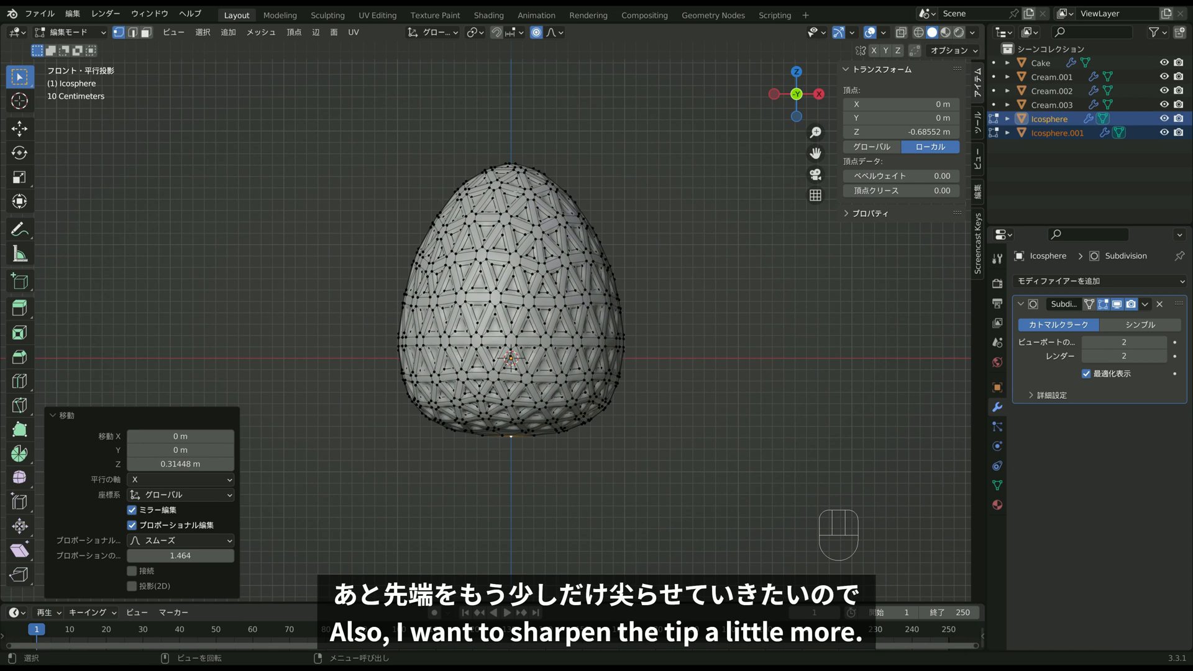
Narrow the tip by scaling around the top vertex to about 0.595 in X and Y only, with proportional size about 1.61.
{"action": "left_click", "coordinate": [514, 157]}
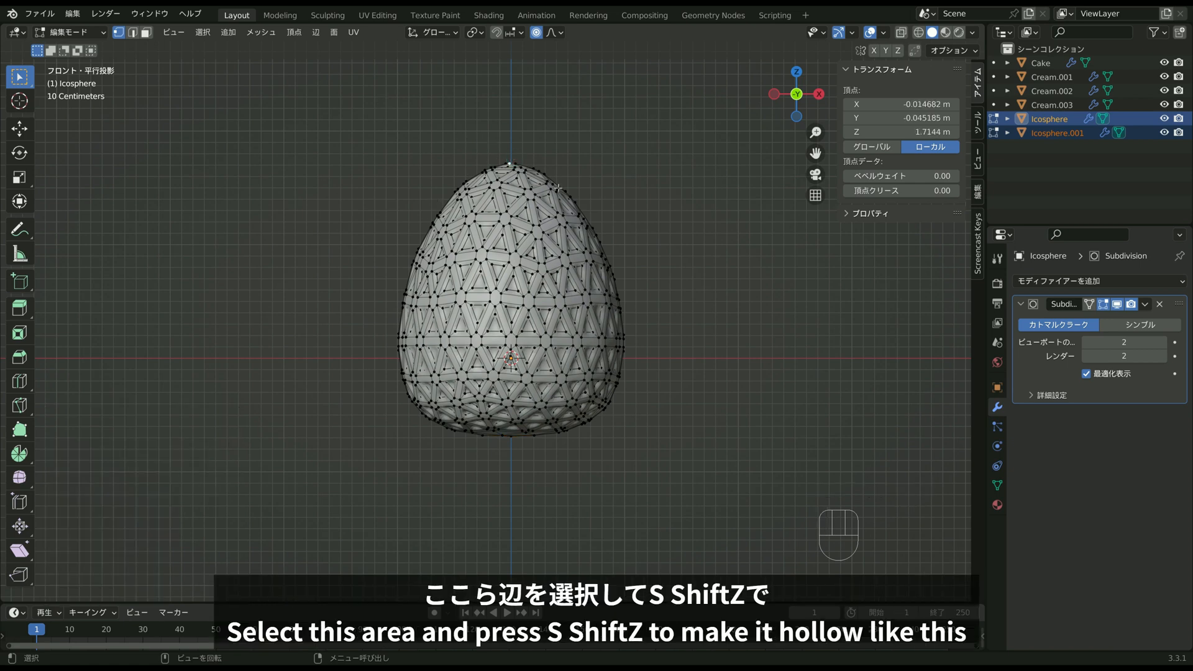
{"action": "key", "text": "s"}
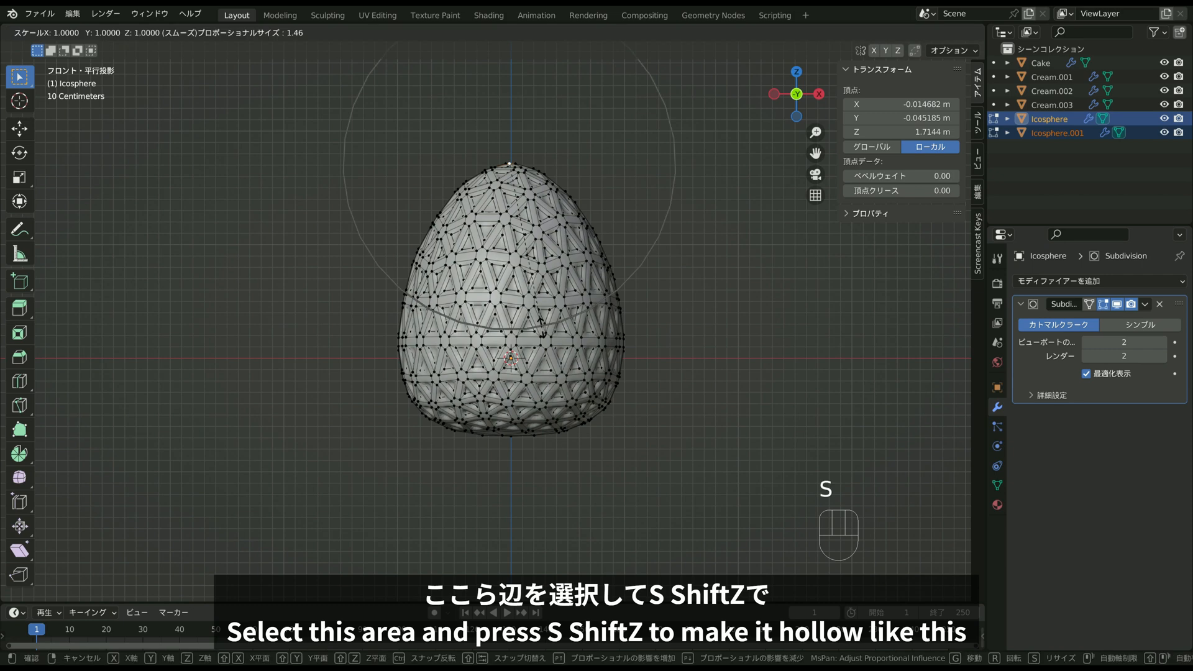
{"action": "key", "text": "shift+z"}
{"action": "scroll", "coordinate": [508, 274], "scroll_direction": "down", "scroll_amount": 2}
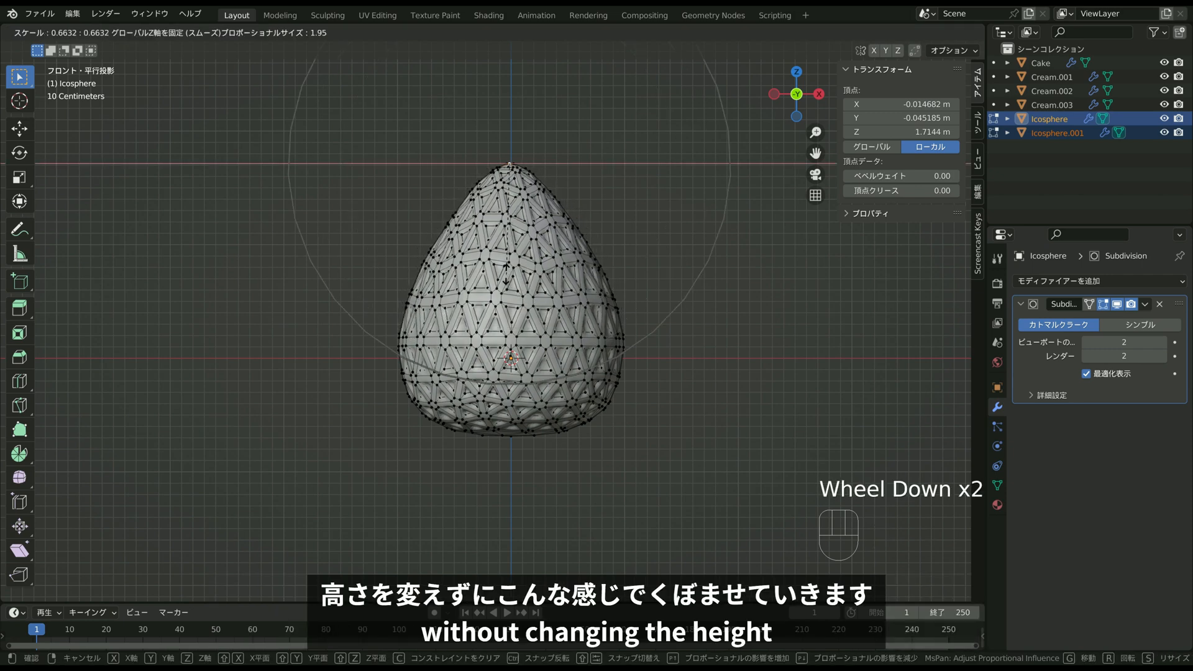
{"action": "scroll", "coordinate": [508, 264], "scroll_direction": "up", "scroll_amount": 2}
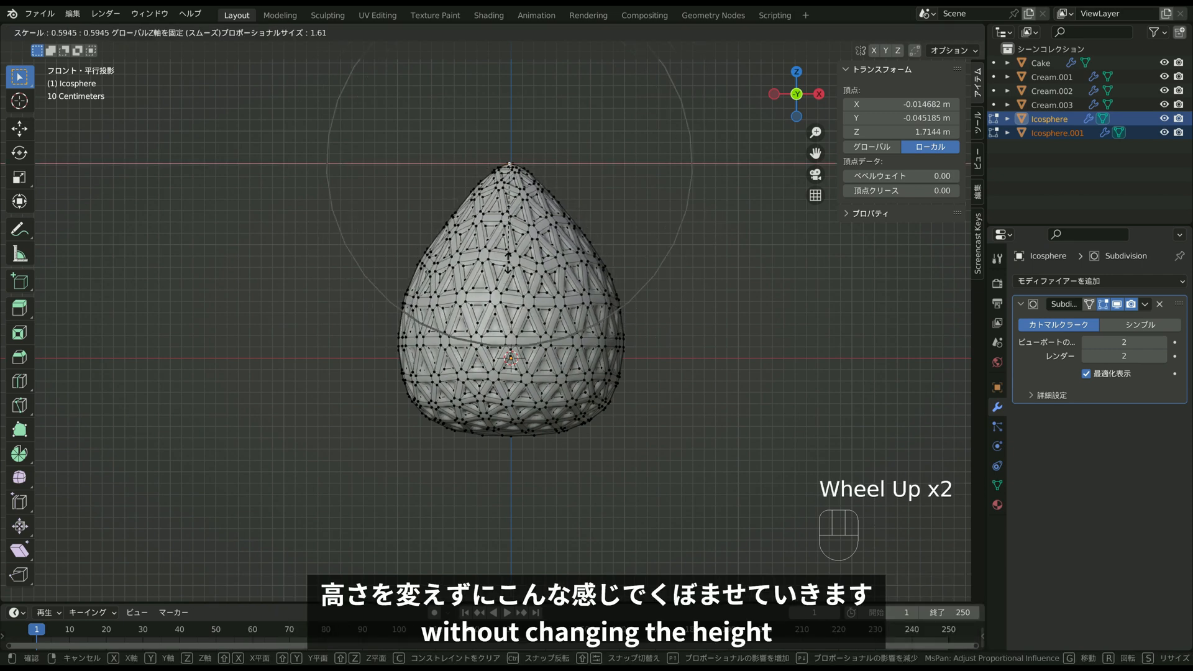
{"action": "left_click", "coordinate": [508, 263]}
Sharpen the tip further by scaling it to about 0.785 in X and Y with a smaller proportional size of about 0.91.
{"action": "key", "text": "s"}
{"action": "right_click", "coordinate": [556, 276]}
{"action": "key", "text": "s"}
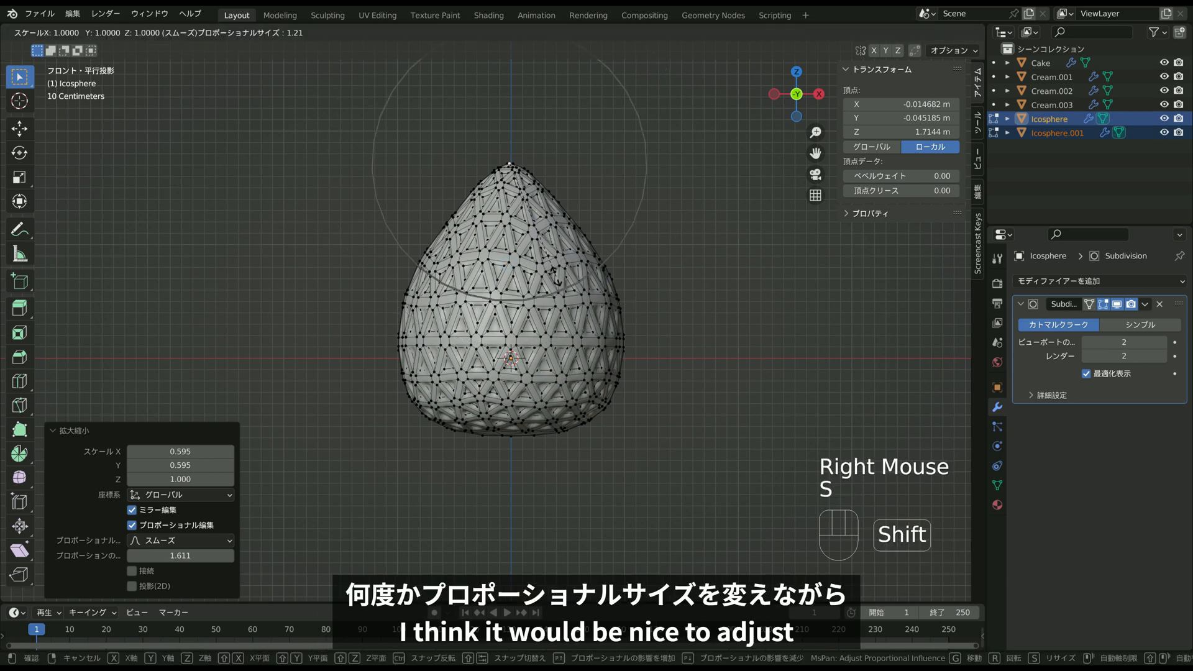
{"action": "key", "text": "shift+z"}
{"action": "scroll", "coordinate": [549, 261], "scroll_direction": "up", "scroll_amount": 3}
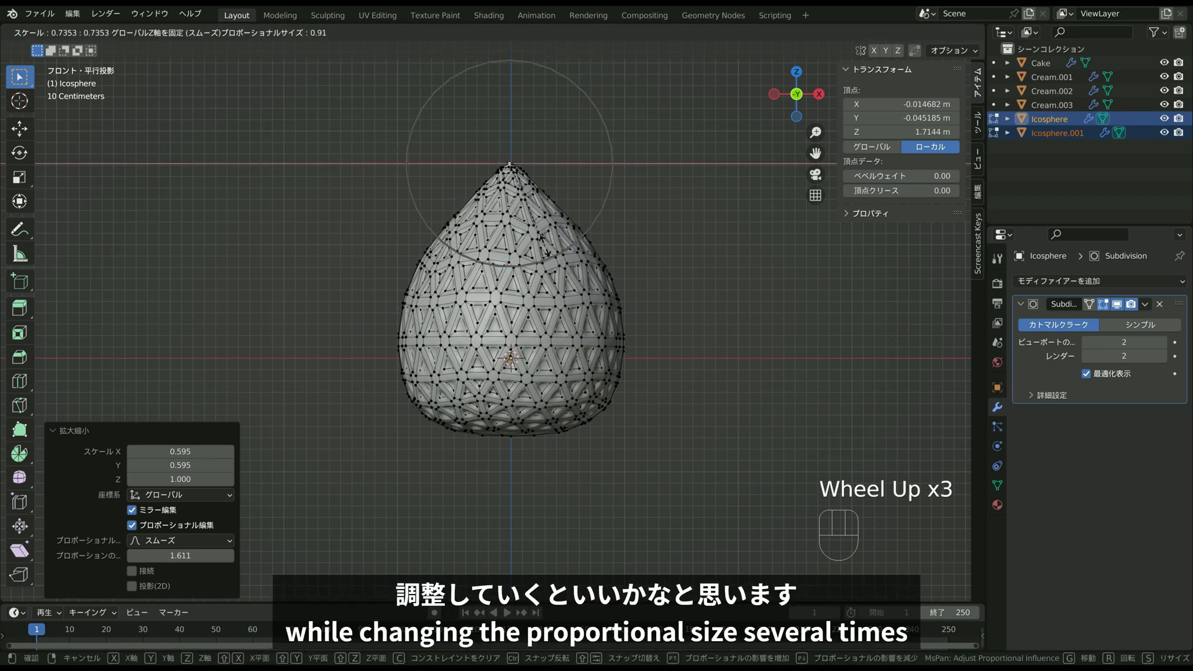
{"action": "left_click", "coordinate": [550, 244]}
{"action": "middle_click_drag", "start_coordinate": [549, 244], "coordinate": [594, 314]}
{"action": "key", "text": "KP_1"}
Slim the whole strawberry by scaling inward in X and Y with a proportional size of about 3.14, and return to Object Mode.
{"action": "key", "text": "s"}
{"action": "key", "text": "shift+z"}
{"action": "scroll", "coordinate": [577, 298], "scroll_direction": "down", "scroll_amount": 4}
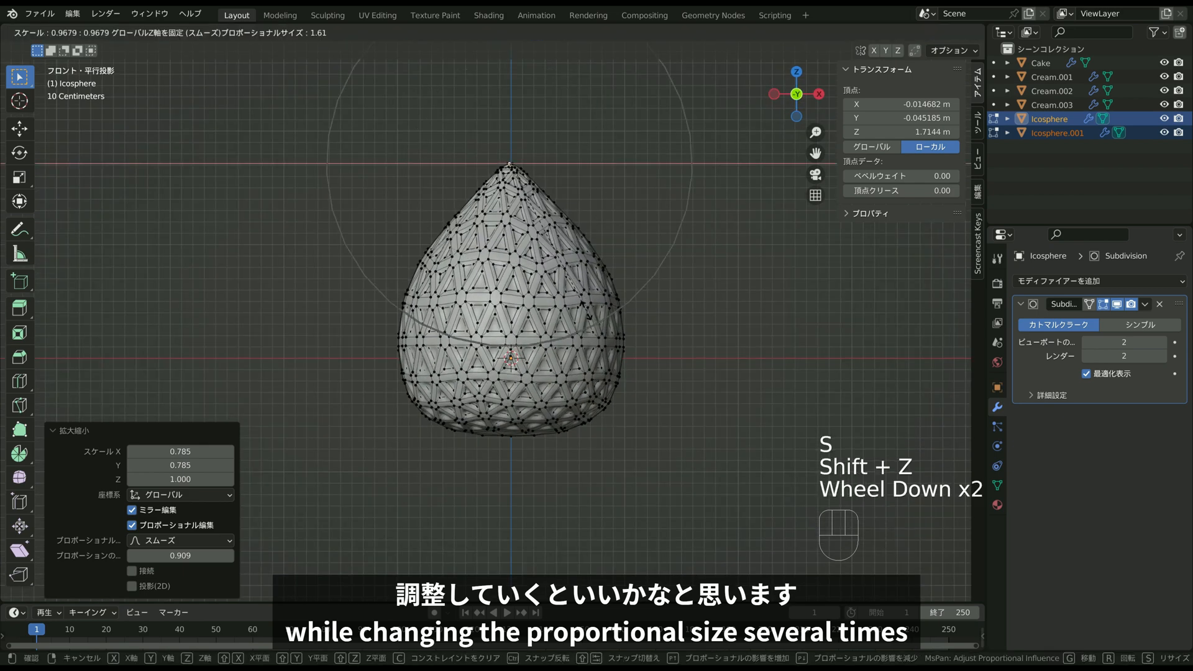
{"action": "scroll", "coordinate": [570, 289], "scroll_direction": "down", "scroll_amount": 3}
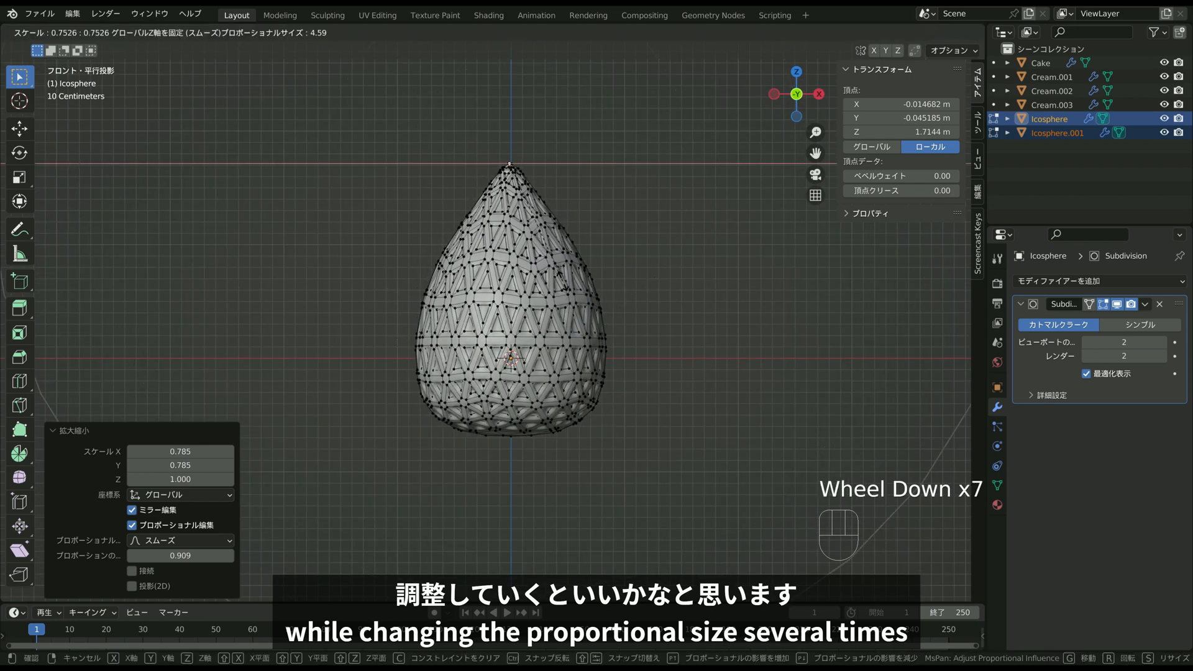
{"action": "scroll", "coordinate": [559, 277], "scroll_direction": "up", "scroll_amount": 4}
{"action": "scroll", "coordinate": [560, 278], "scroll_direction": "up", "scroll_amount": 1}
{"action": "scroll", "coordinate": [562, 281], "scroll_direction": "down", "scroll_amount": 3}
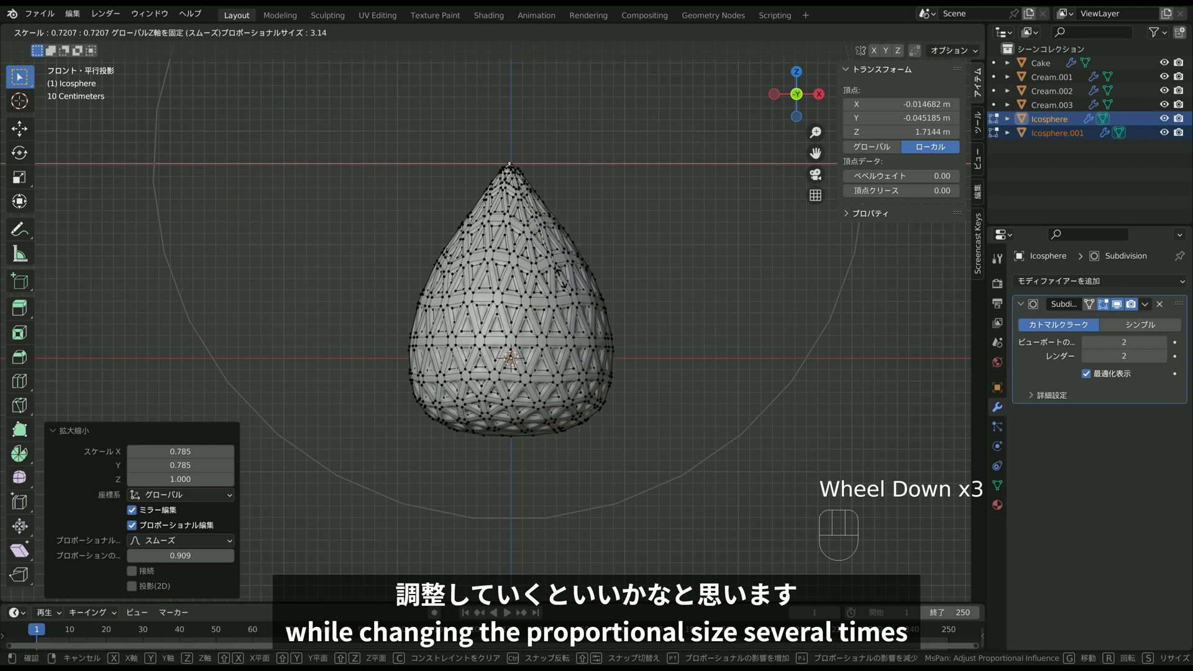
{"action": "left_click", "coordinate": [578, 292]}
{"action": "key", "text": "Tab"}
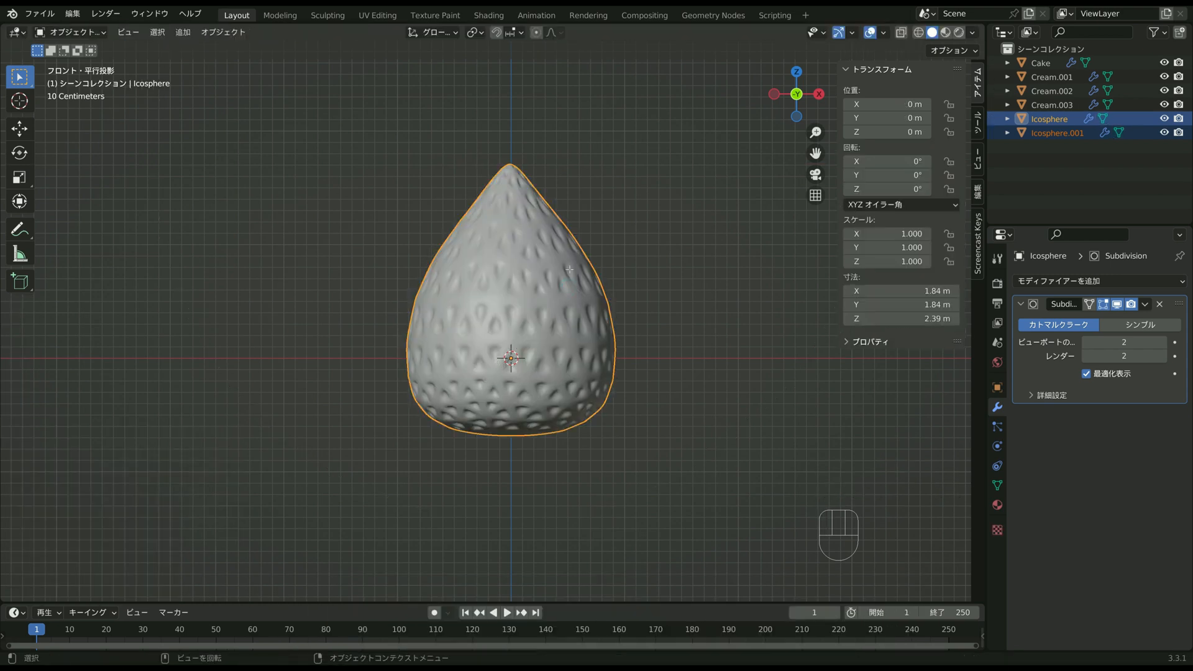
Back in Edit Mode, widen the area around the tip slightly in X and Y with a reduced proportional size, and deselect everything.
{"action": "key", "text": "Tab"}
{"action": "key", "text": "s"}
{"action": "key", "text": "shift+z"}
{"action": "scroll", "coordinate": [606, 246], "scroll_direction": "up", "scroll_amount": 5}
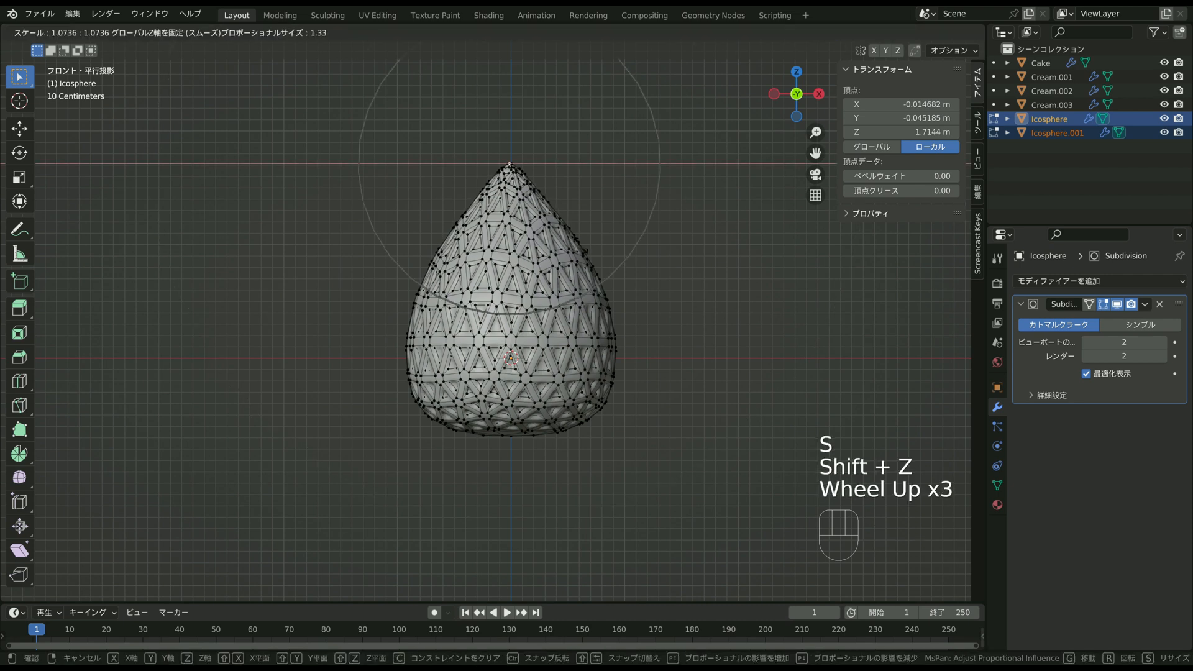
{"action": "left_click", "coordinate": [625, 253]}
{"action": "left_click", "coordinate": [649, 275]}
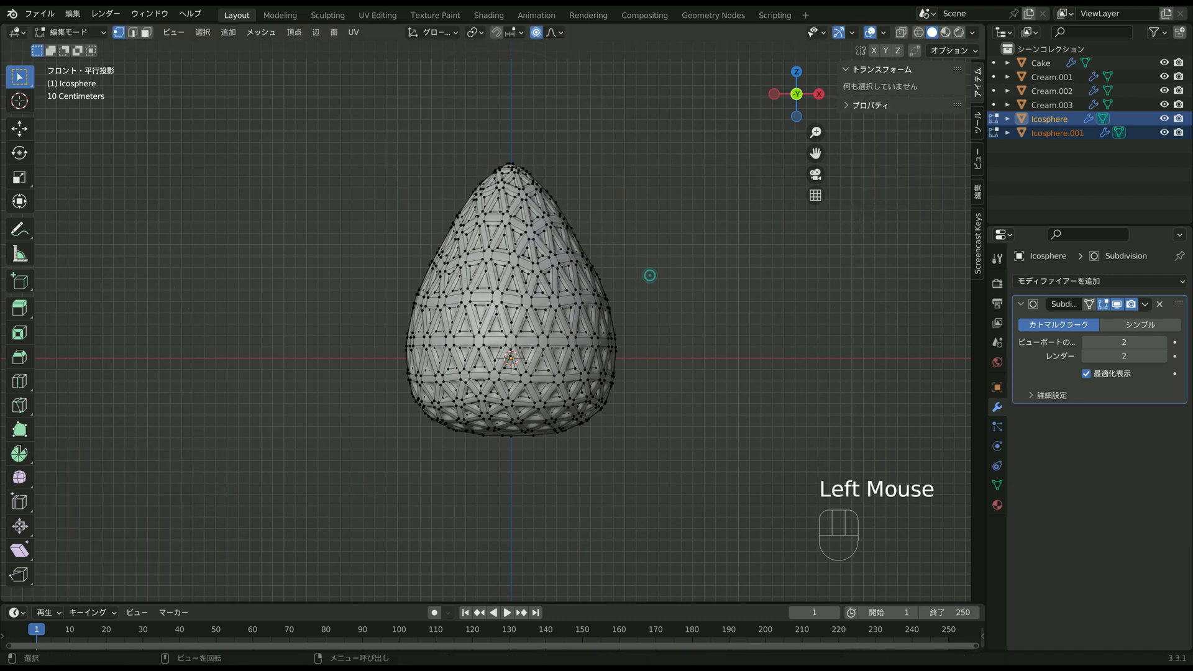
{"action": "middle_click_drag", "start_coordinate": [649, 275], "coordinate": [622, 257]}
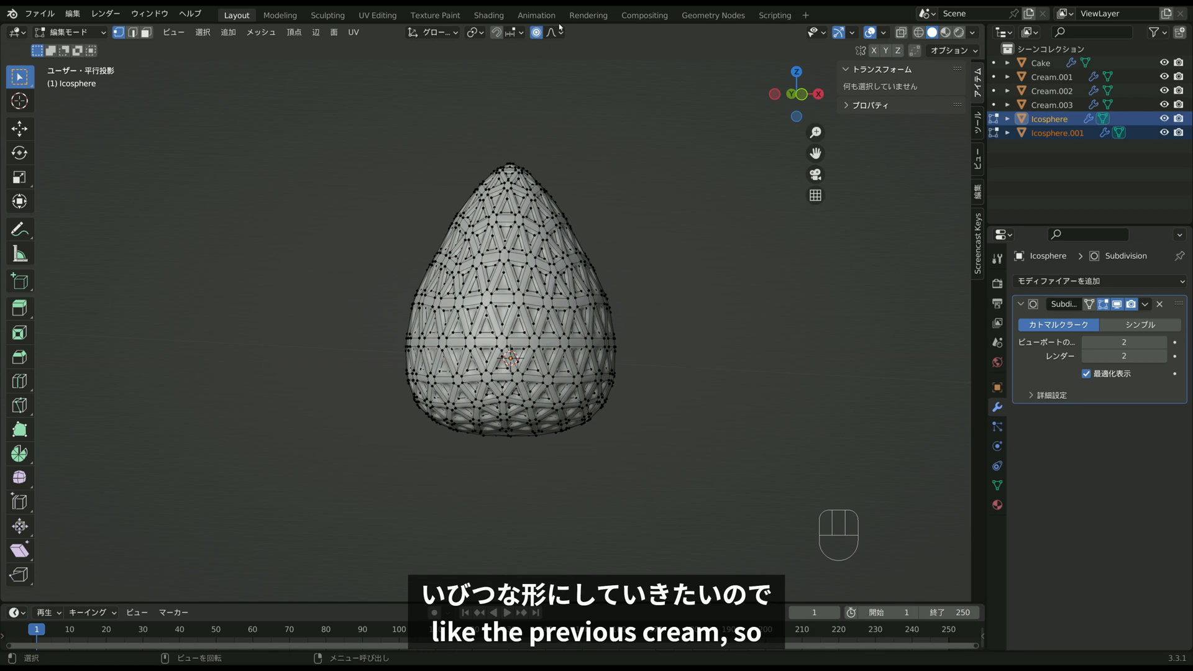
Pull a vertex on the upper slope slightly inward with proportional editing, reducing the proportional size to about 0.62.
{"action": "left_click", "coordinate": [564, 221]}
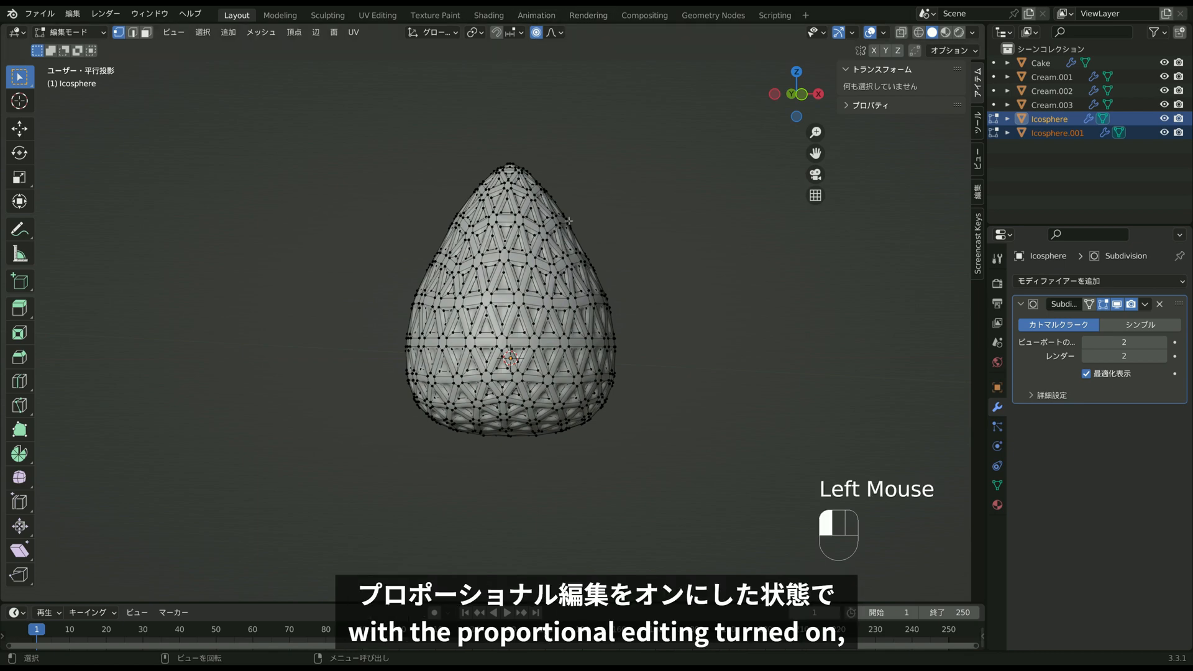
{"action": "middle_click_drag", "start_coordinate": [564, 221], "coordinate": [631, 314]}
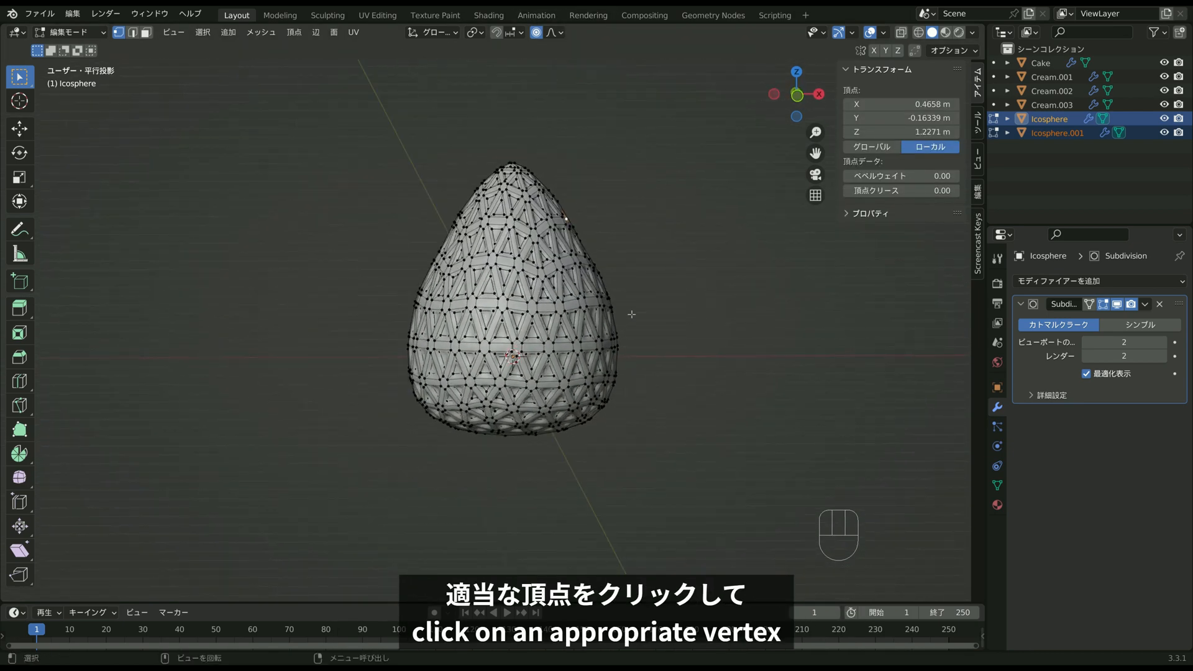
{"action": "key", "text": "g"}
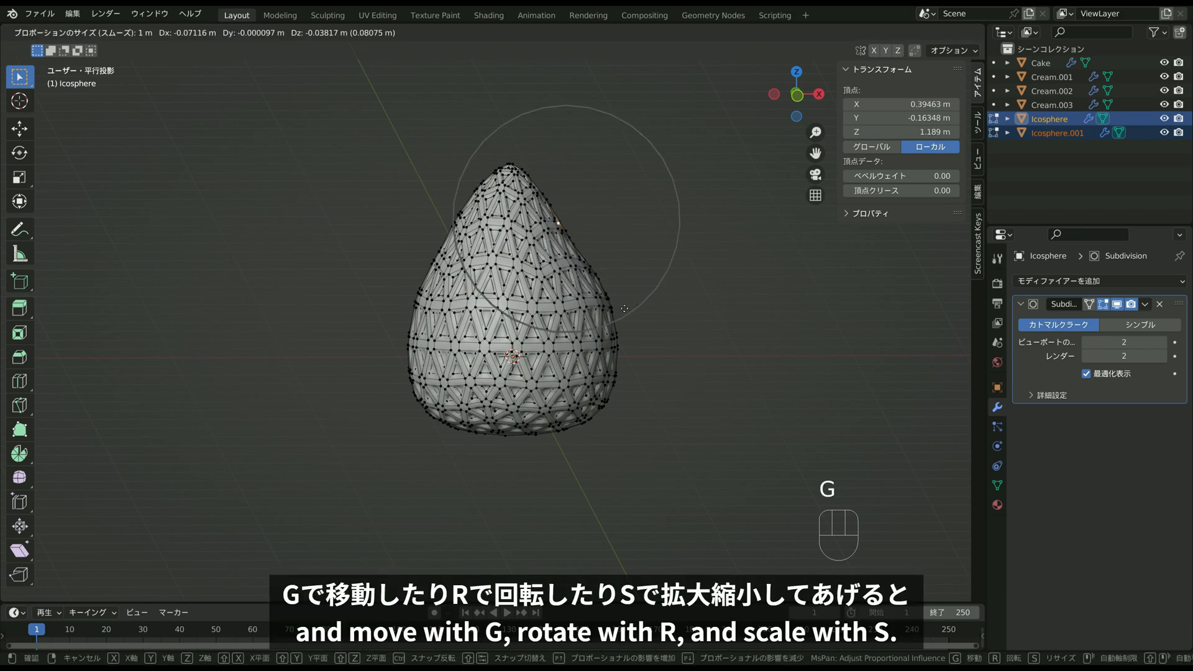
{"action": "scroll", "coordinate": [628, 304], "scroll_direction": "up", "scroll_amount": 4}
{"action": "left_click", "coordinate": [627, 305]}
Twist the area around a mid-body vertex by about -21°, and shrink the area around an upper-body vertex to about 0.83.
{"action": "left_click", "coordinate": [542, 282]}
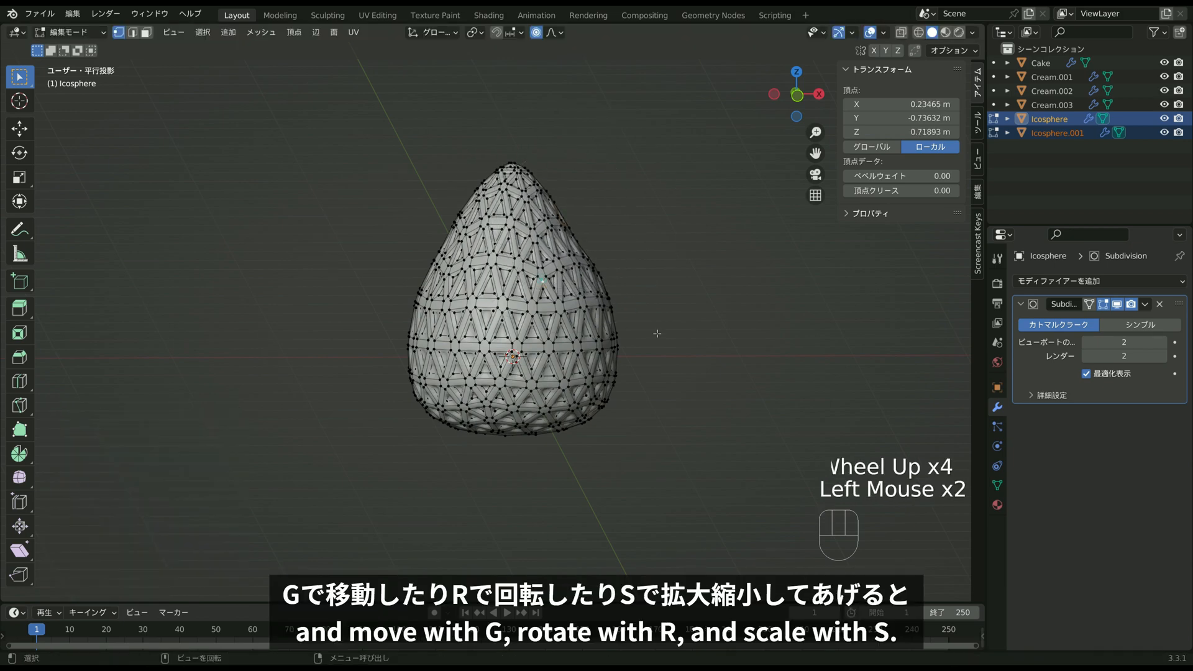
{"action": "key", "text": "r"}
{"action": "left_click", "coordinate": [671, 288]}
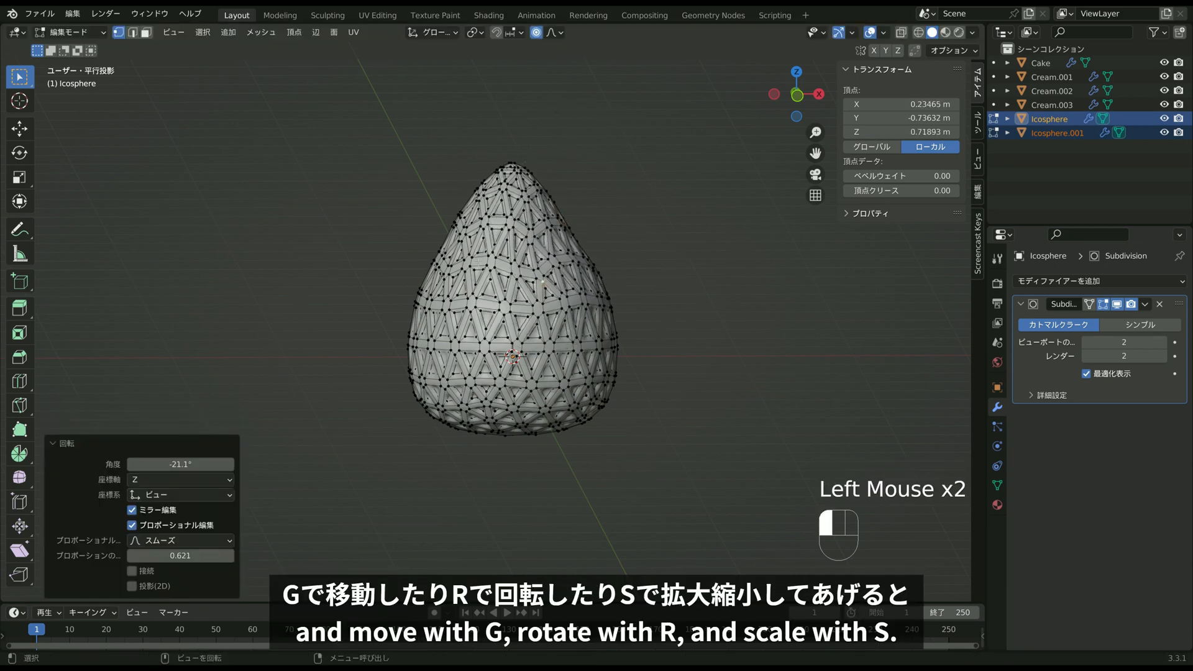
{"action": "key", "text": "s"}
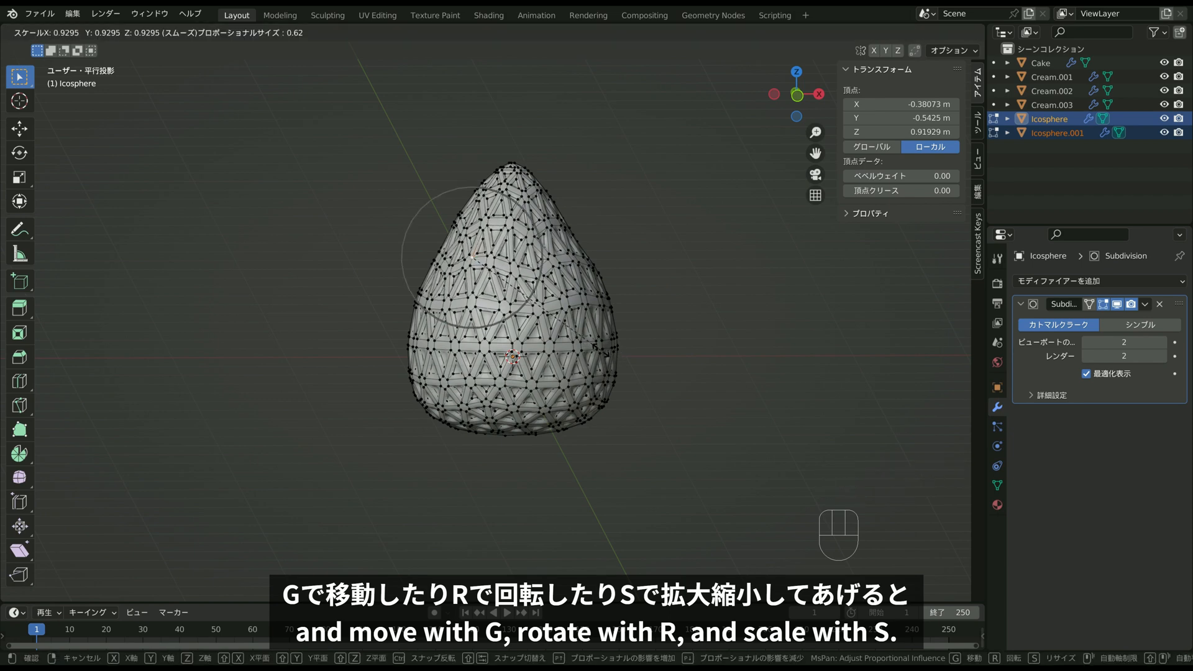
{"action": "left_click", "coordinate": [586, 339]}
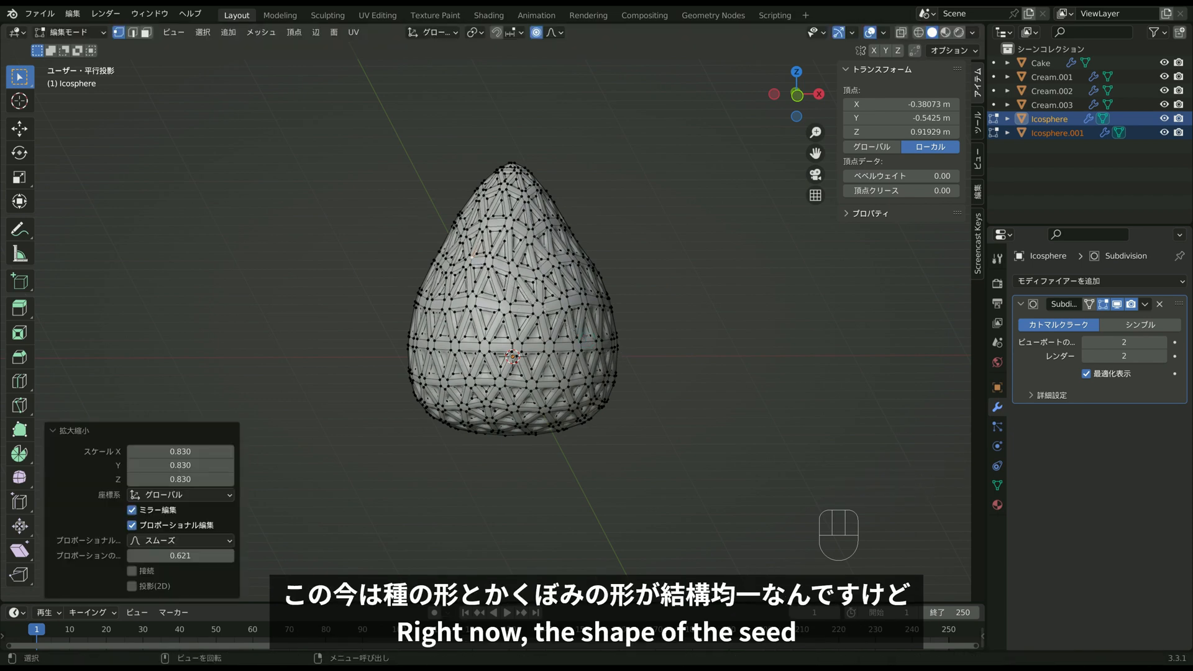
Vary the front dimples by scaling around one lower vertex to about 0.634 and around another to about 1.19.
{"action": "mouse_move", "coordinate": [539, 325]}
{"action": "middle_mouse_down"}
{"action": "mouse_move", "coordinate": [473, 324]}
{"action": "mouse_move", "coordinate": [526, 325]}
{"action": "middle_mouse_up"}
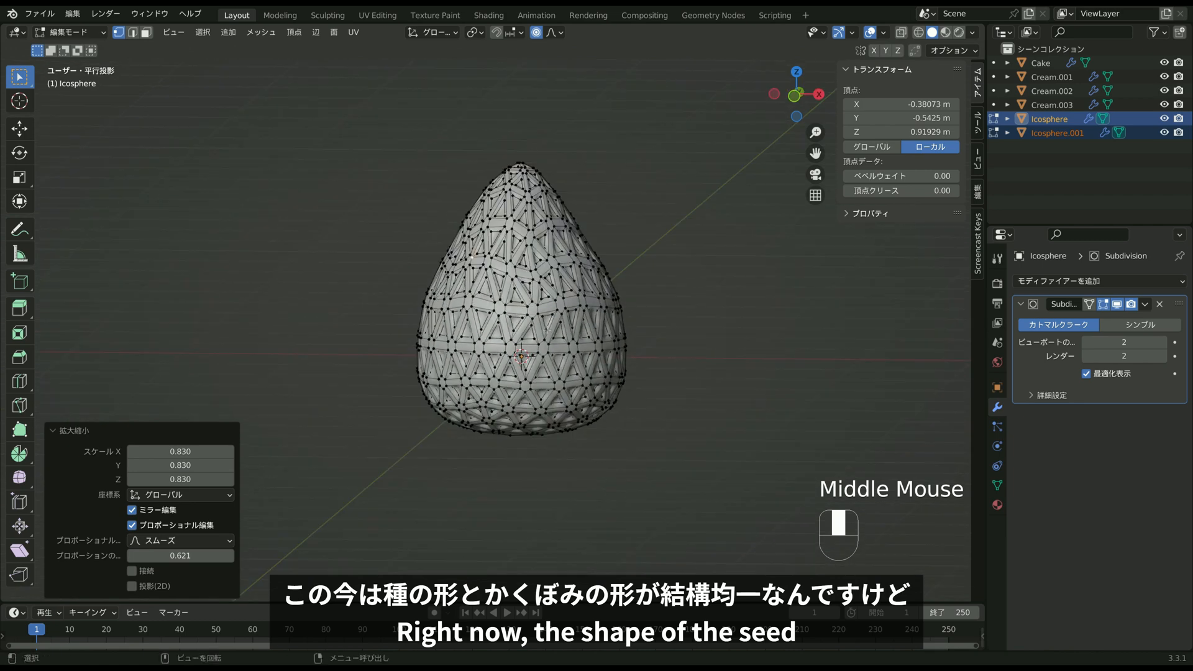
{"action": "left_click", "coordinate": [569, 352]}
{"action": "key", "text": "s"}
{"action": "left_click", "coordinate": [602, 377]}
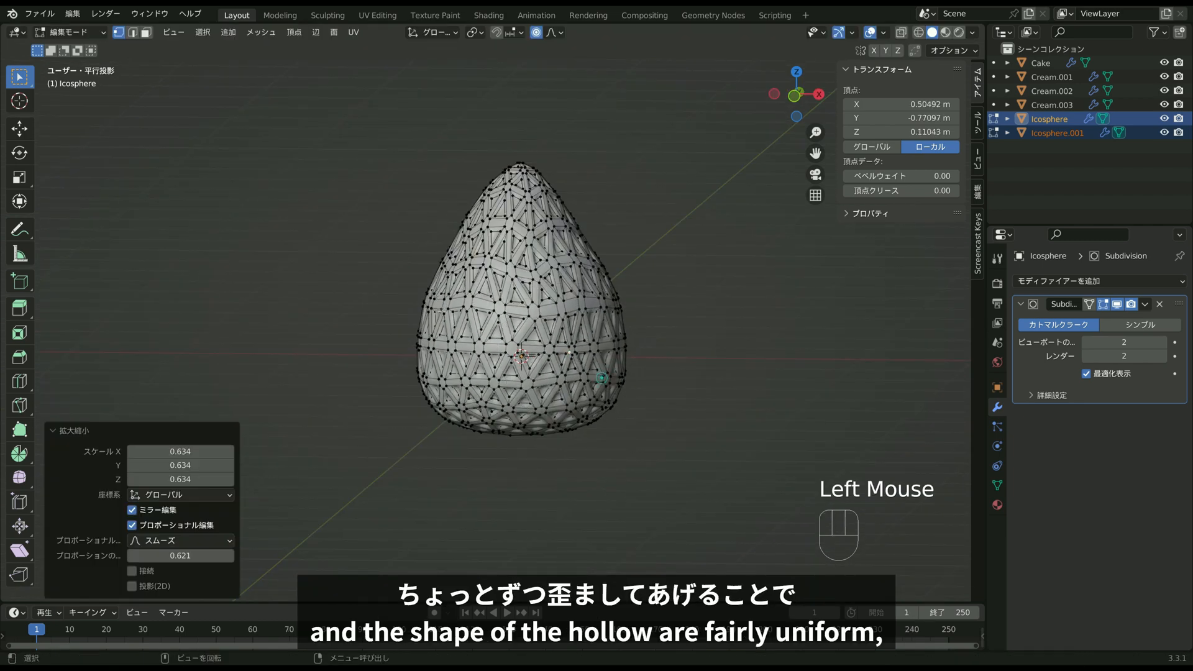
{"action": "left_click", "coordinate": [463, 354]}
{"action": "key", "text": "s"}
{"action": "left_click", "coordinate": [577, 396]}
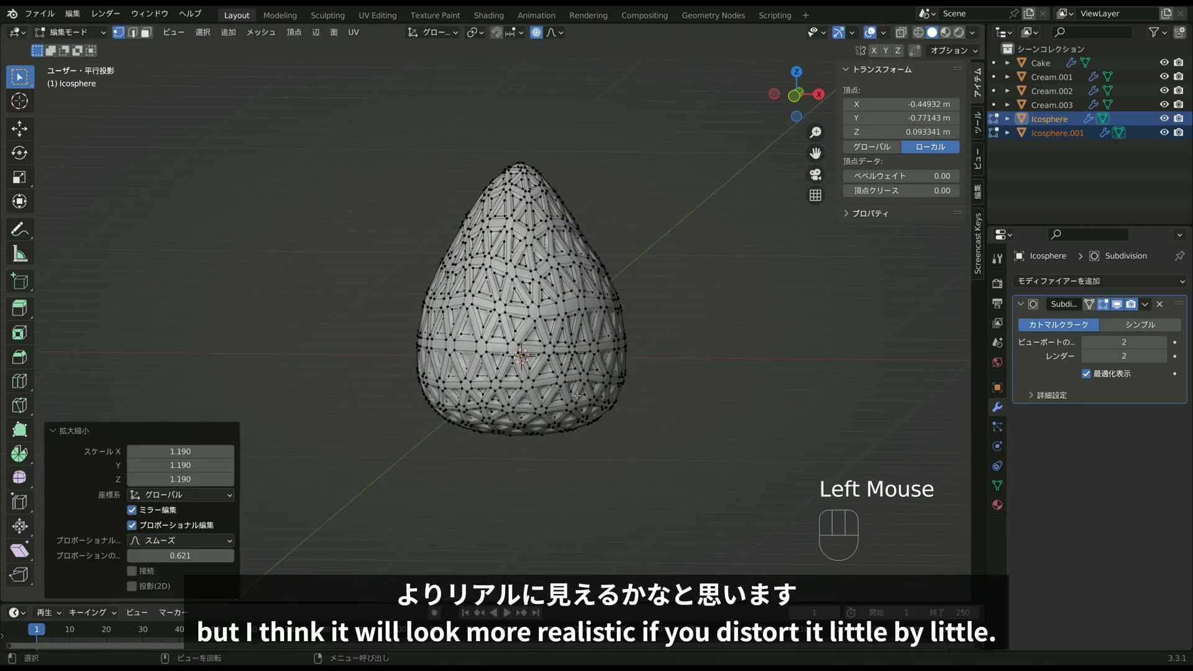
On the adjacent side, rotate the areas around a lower vertex and an upper-body vertex by about 16° each.
{"action": "middle_click_drag", "start_coordinate": [577, 396], "coordinate": [615, 394]}
{"action": "left_click", "coordinate": [388, 364]}
{"action": "key", "text": "r"}
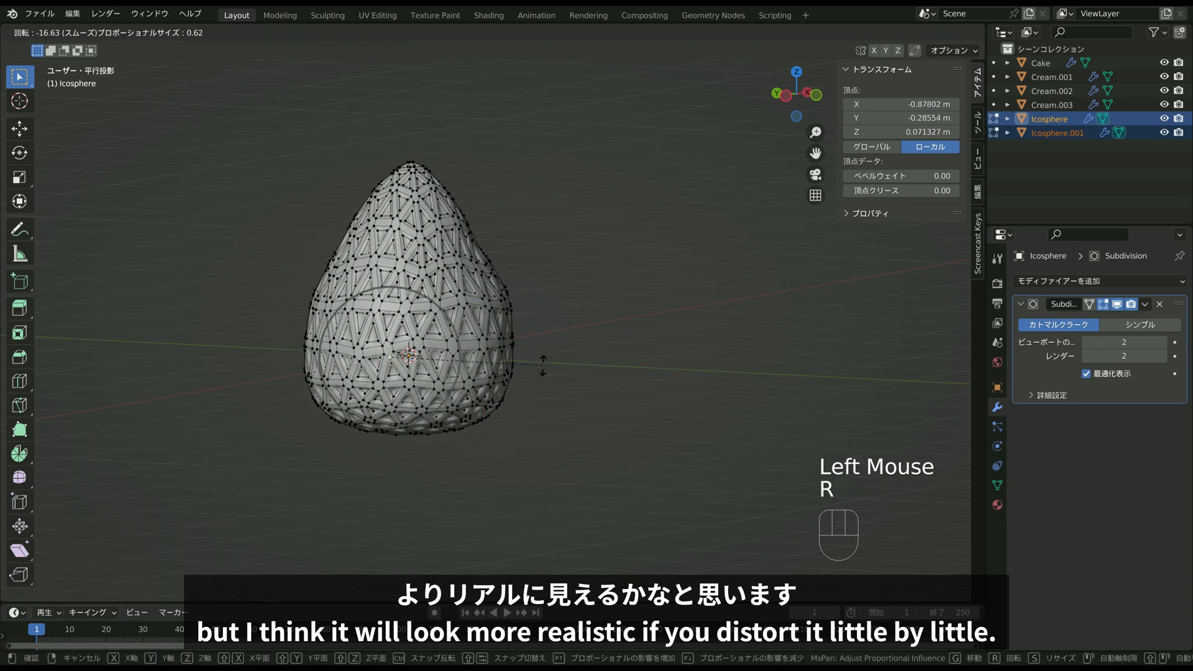
{"action": "left_click", "coordinate": [543, 366]}
{"action": "left_click", "coordinate": [443, 281]}
{"action": "key", "text": "r"}
{"action": "left_click", "coordinate": [476, 419]}
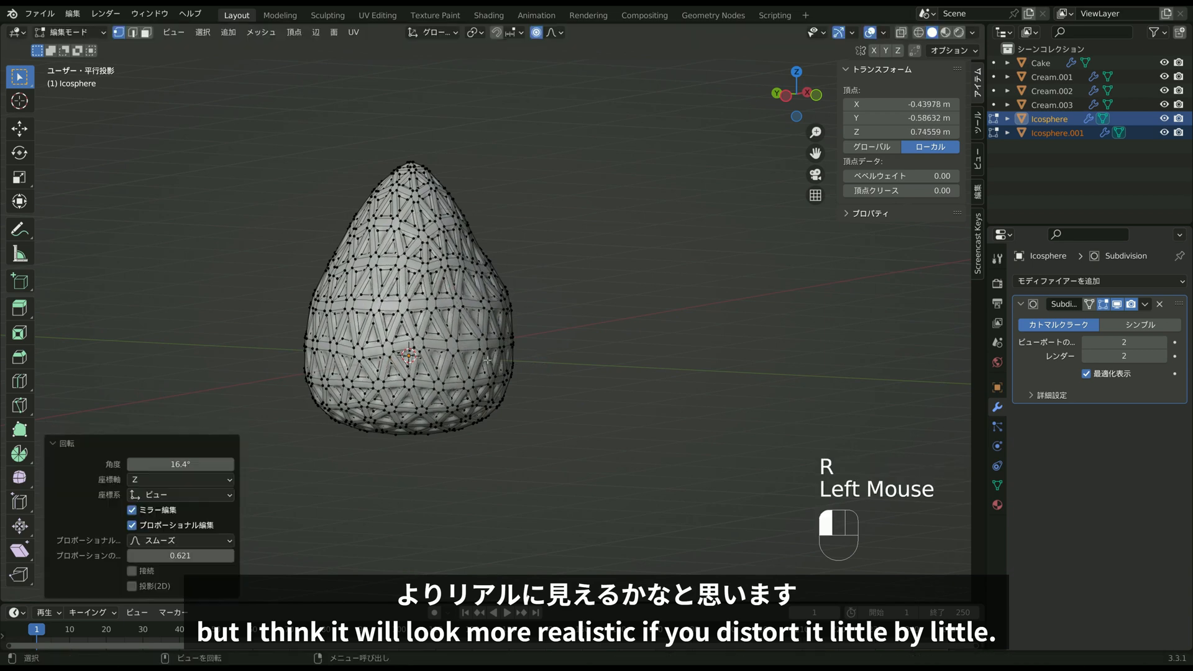
Continue distorting dimples around the side, scaling around a lower vertex to about 0.68 and rotating the mesh there.
{"action": "key", "text": "s"}
{"action": "left_click", "coordinate": [341, 382]}
{"action": "middle_click_drag", "start_coordinate": [341, 382], "coordinate": [424, 334], "text": "shift"}
{"action": "left_click", "coordinate": [427, 336]}
{"action": "key", "text": "s"}
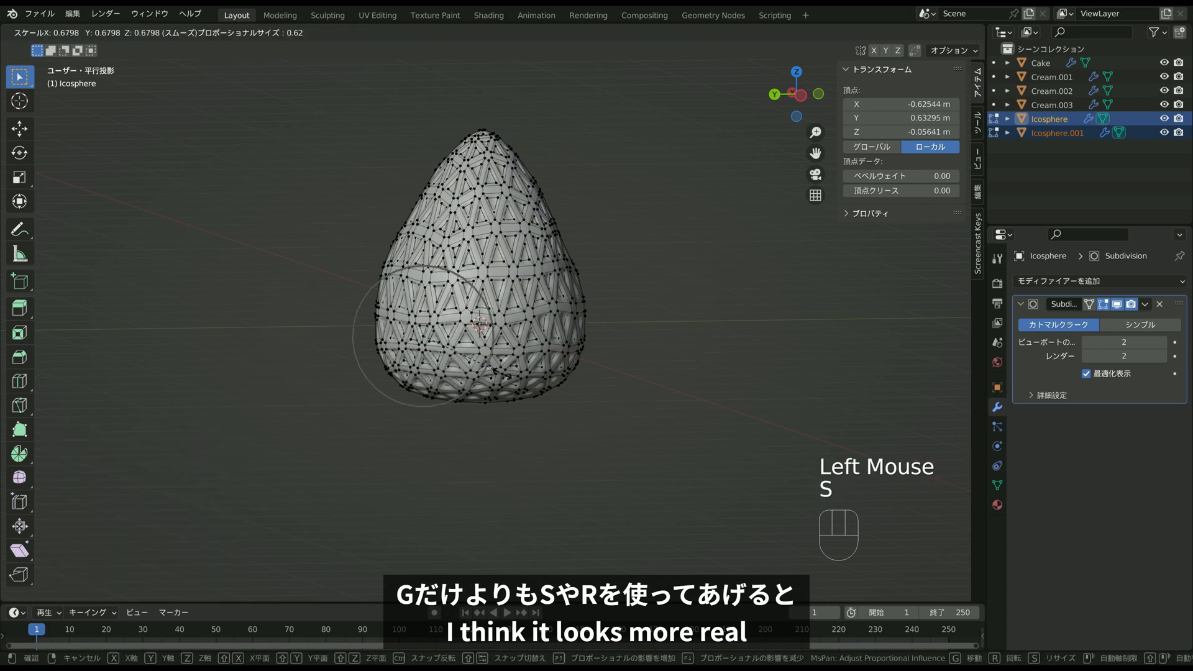
{"action": "left_click", "coordinate": [504, 375]}
{"action": "key", "text": "r"}
{"action": "left_click", "coordinate": [462, 405]}
Move a mid-side vertex slightly with proportional size 0.621, and move it again with the size reduced to about 0.42.
{"action": "middle_click_drag", "start_coordinate": [462, 405], "coordinate": [522, 395]}
{"action": "left_click", "coordinate": [456, 272]}
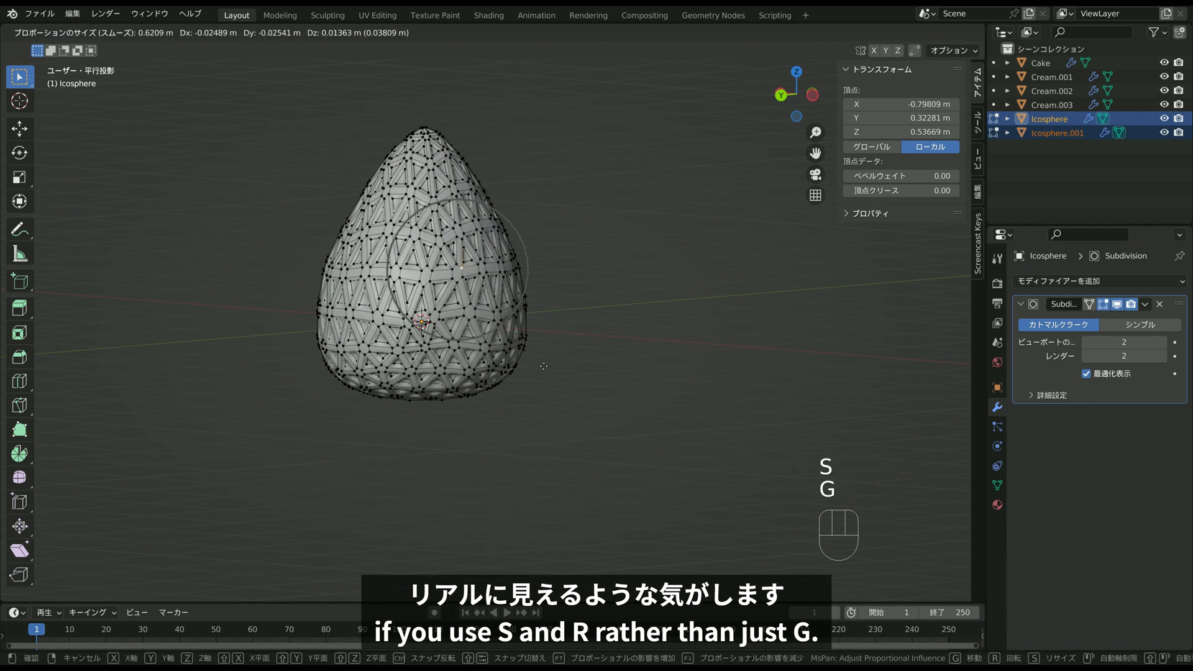
{"action": "left_click", "coordinate": [544, 366]}
{"action": "middle_click_drag", "start_coordinate": [544, 366], "coordinate": [537, 376]}
{"action": "scroll", "coordinate": [539, 379], "scroll_direction": "up", "scroll_amount": 2}
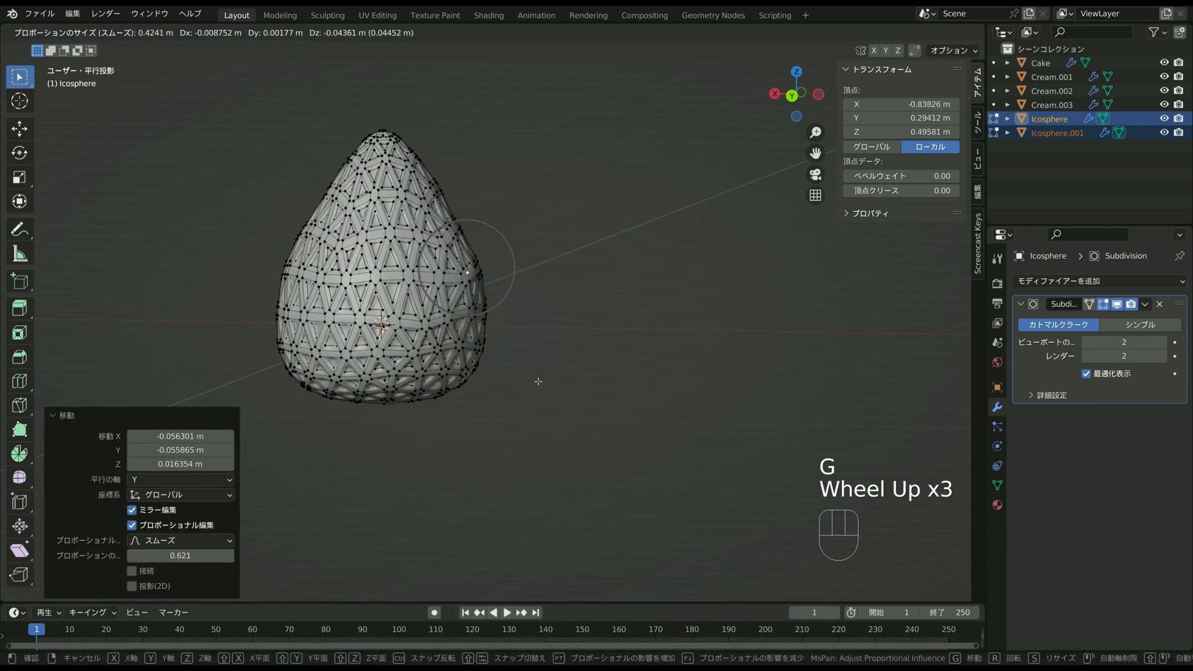
{"action": "left_click", "coordinate": [541, 380]}
Adjust a vertex beside the tip with a larger proportional size, and move a mid-body vertex on the next side.
{"action": "left_click", "coordinate": [399, 136]}
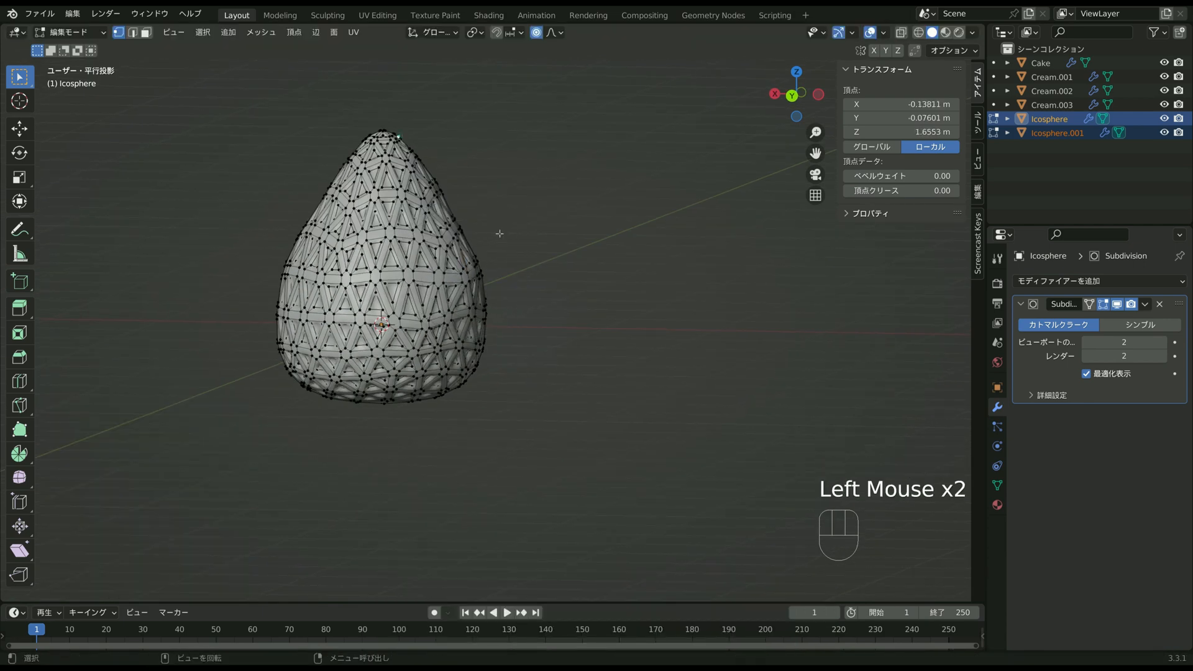
{"action": "scroll", "coordinate": [564, 279], "scroll_direction": "down", "scroll_amount": 1}
{"action": "left_click", "coordinate": [565, 279]}
{"action": "middle_click_drag", "start_coordinate": [565, 276], "coordinate": [402, 307]}
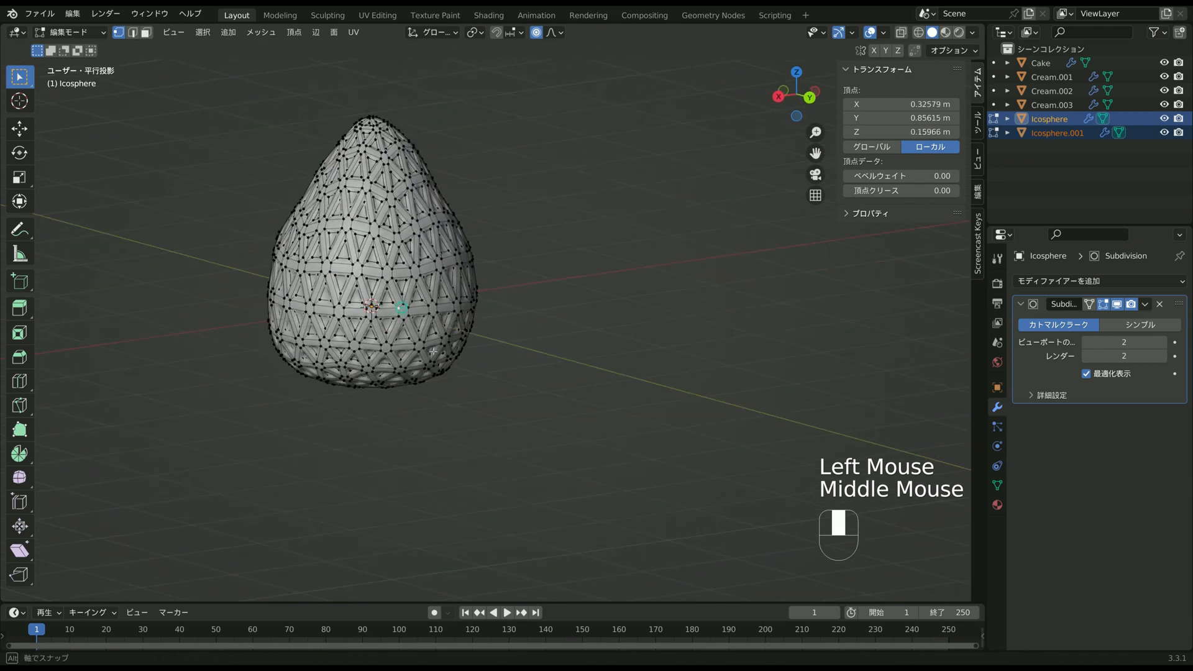
{"action": "key", "text": "g"}
{"action": "middle_click_drag", "start_coordinate": [433, 351], "coordinate": [372, 360]}
Scale around a lower-side vertex, and move a nearby vertex about 0.04 m in Y and Z with proportional size 0.826.
{"action": "left_click", "coordinate": [434, 363]}
{"action": "key", "text": "s"}
{"action": "left_click", "coordinate": [442, 371]}
{"action": "left_click", "coordinate": [371, 359]}
{"action": "left_click", "coordinate": [379, 359]}
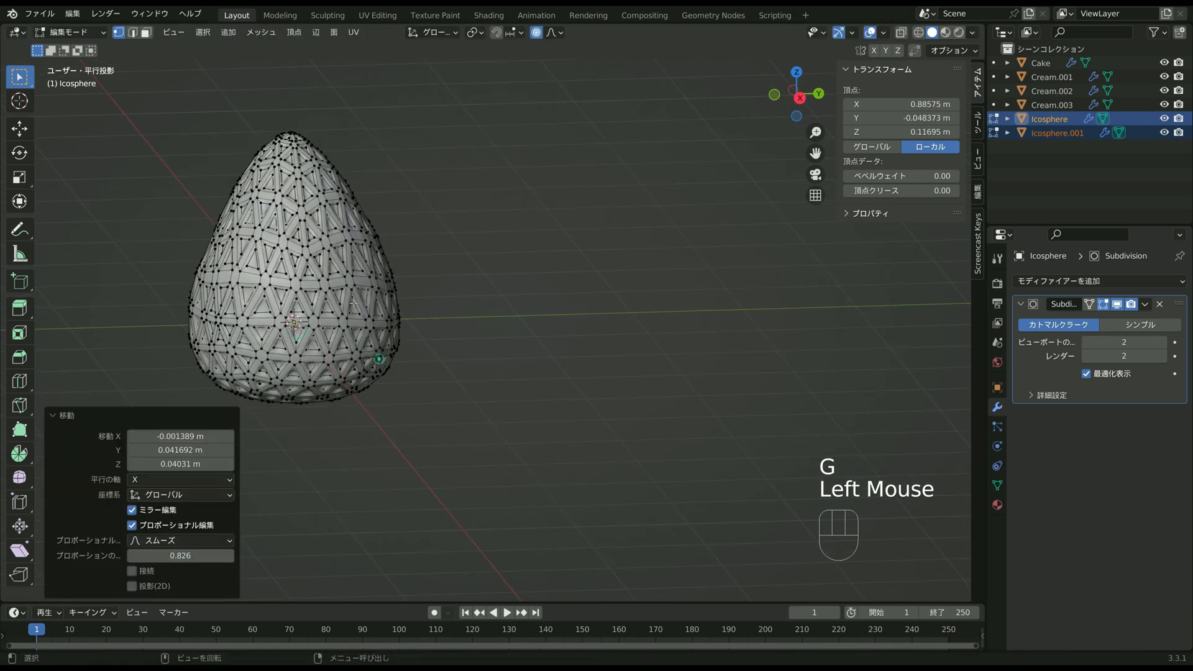
Scale the dimples around a vertex on the mid side, reducing the proportional size to about 0.51.
{"action": "left_click", "coordinate": [351, 293]}
{"action": "key", "text": "s"}
{"action": "scroll", "coordinate": [403, 416], "scroll_direction": "up", "scroll_amount": 2}
{"action": "left_click", "coordinate": [398, 409]}
Shrink the area around a vertex near the base to about 0.83 and rotate it slightly.
{"action": "middle_click_drag", "start_coordinate": [398, 409], "coordinate": [407, 323], "text": "shift"}
{"action": "left_click", "coordinate": [410, 278]}
{"action": "key", "text": "s"}
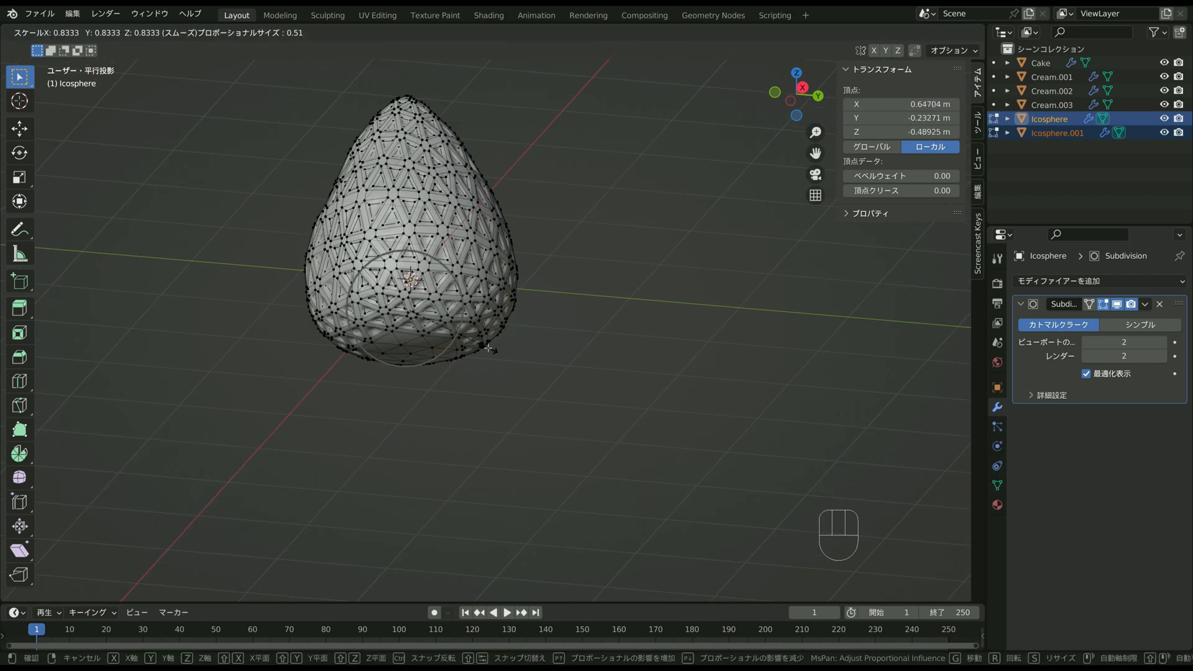
{"action": "left_click", "coordinate": [489, 348]}
{"action": "key", "text": "r"}
{"action": "left_click", "coordinate": [496, 349]}
Move a vertex at the rim of the underside slightly, and scale its surroundings to about 0.92.
{"action": "left_click", "coordinate": [483, 338]}
{"action": "middle_click_drag", "start_coordinate": [483, 338], "coordinate": [518, 354]}
{"action": "key", "text": "g"}
{"action": "left_click", "coordinate": [530, 375]}
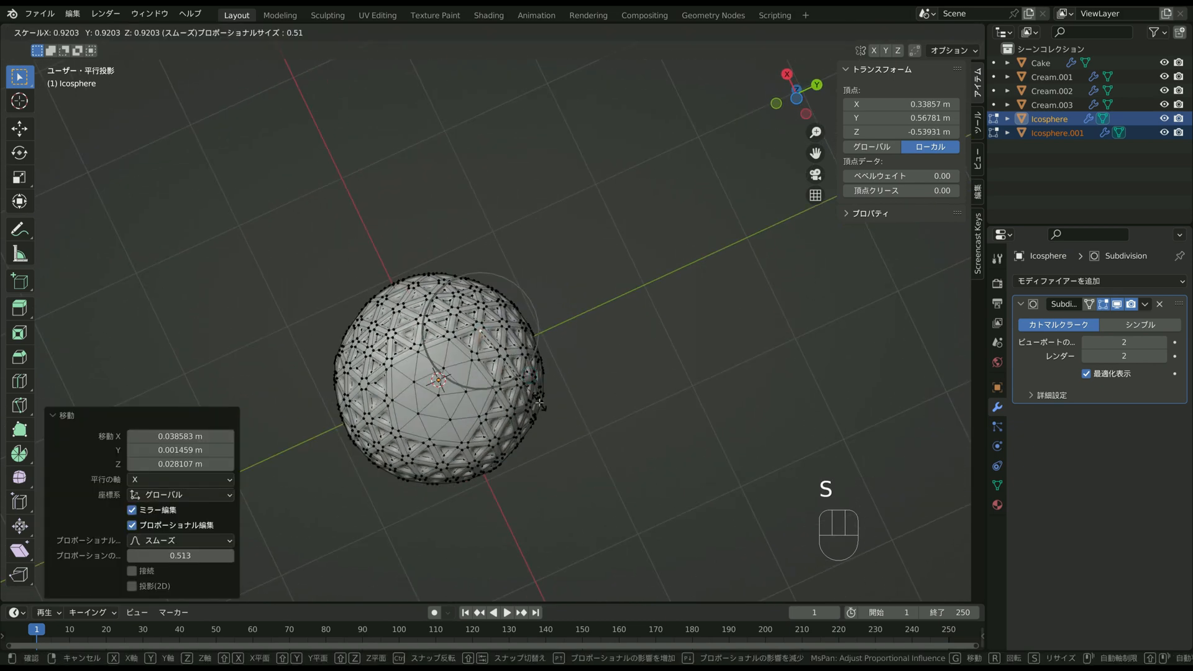
{"action": "left_click", "coordinate": [539, 403]}
Rotate the area around one underside vertex by about 16.6°, and move another by about 0.018 m in X and 0.066 m in Y.
{"action": "middle_click_drag", "start_coordinate": [539, 402], "coordinate": [525, 389]}
{"action": "left_click", "coordinate": [511, 428]}
{"action": "key", "text": "r"}
{"action": "left_click", "coordinate": [551, 487]}
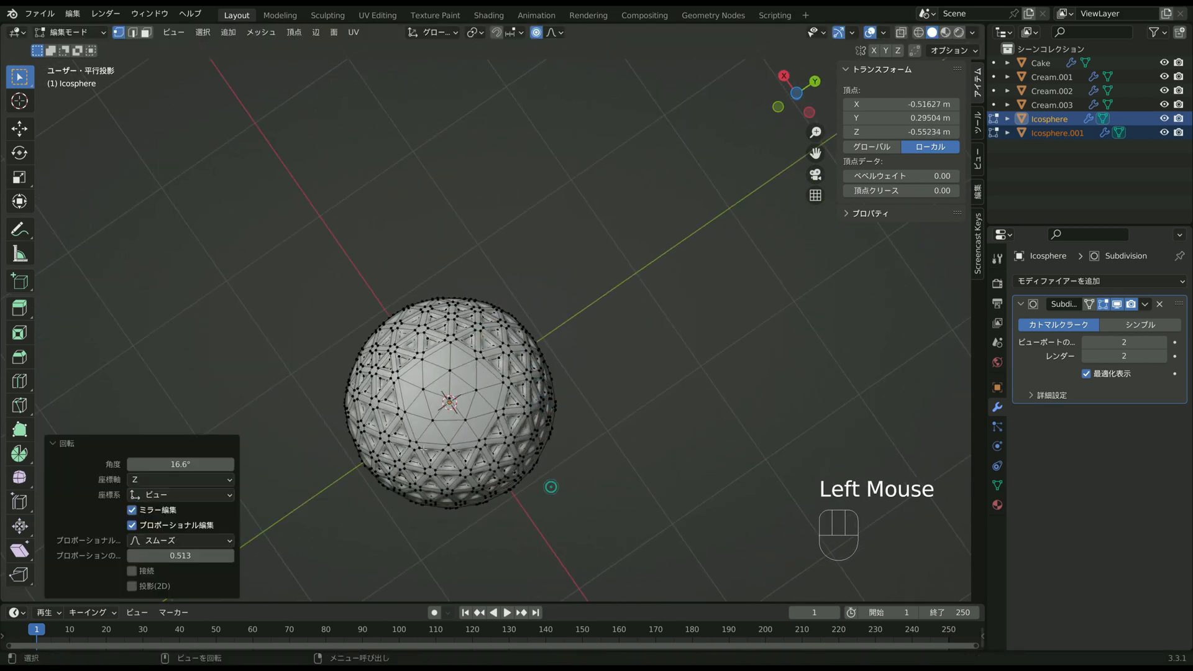
{"action": "left_click", "coordinate": [424, 447]}
{"action": "key", "text": "g"}
{"action": "left_click", "coordinate": [476, 467]}
{"action": "middle_click_drag", "start_coordinate": [477, 468], "coordinate": [475, 469]}
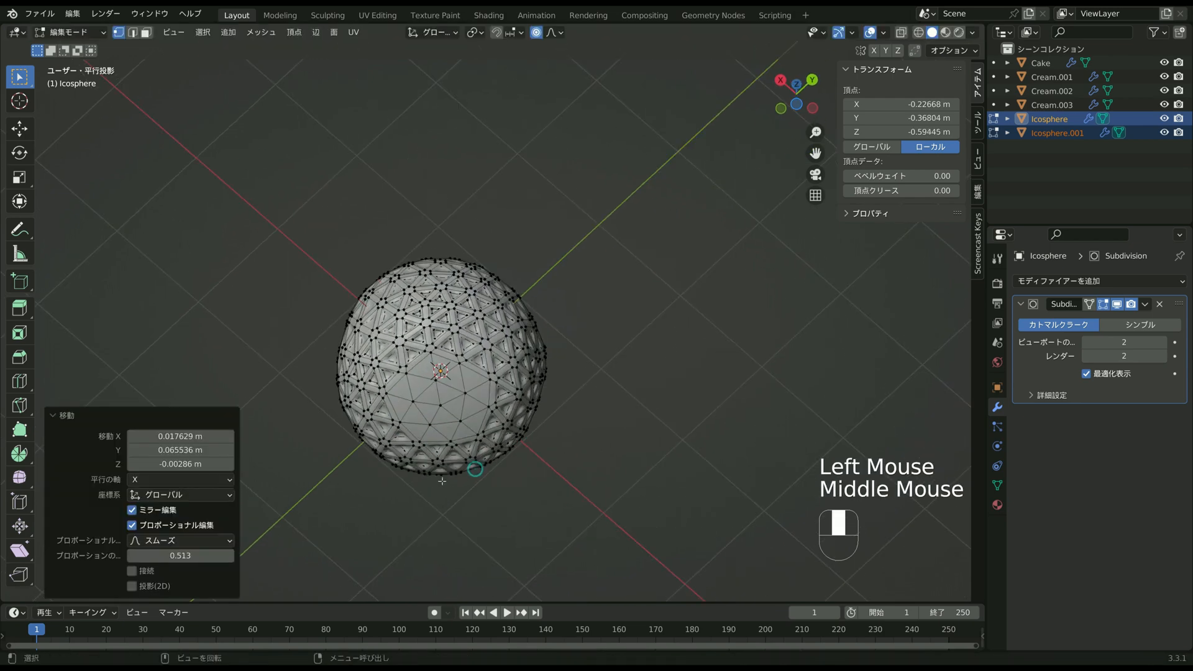
Scale the underside dimples to about 0.852 around one rim vertex and about 1.282 around a neighbouring one.
{"action": "left_click", "coordinate": [439, 465]}
{"action": "key", "text": "s"}
{"action": "left_click", "coordinate": [480, 485]}
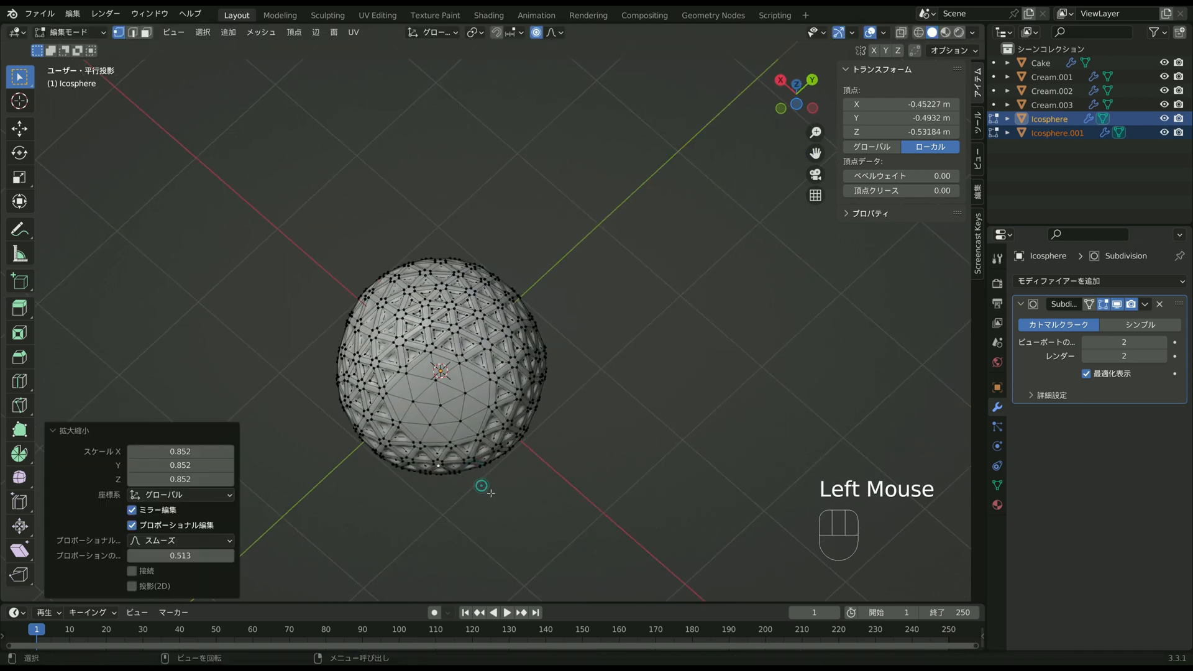
{"action": "key", "text": "s"}
{"action": "left_click", "coordinate": [529, 475]}
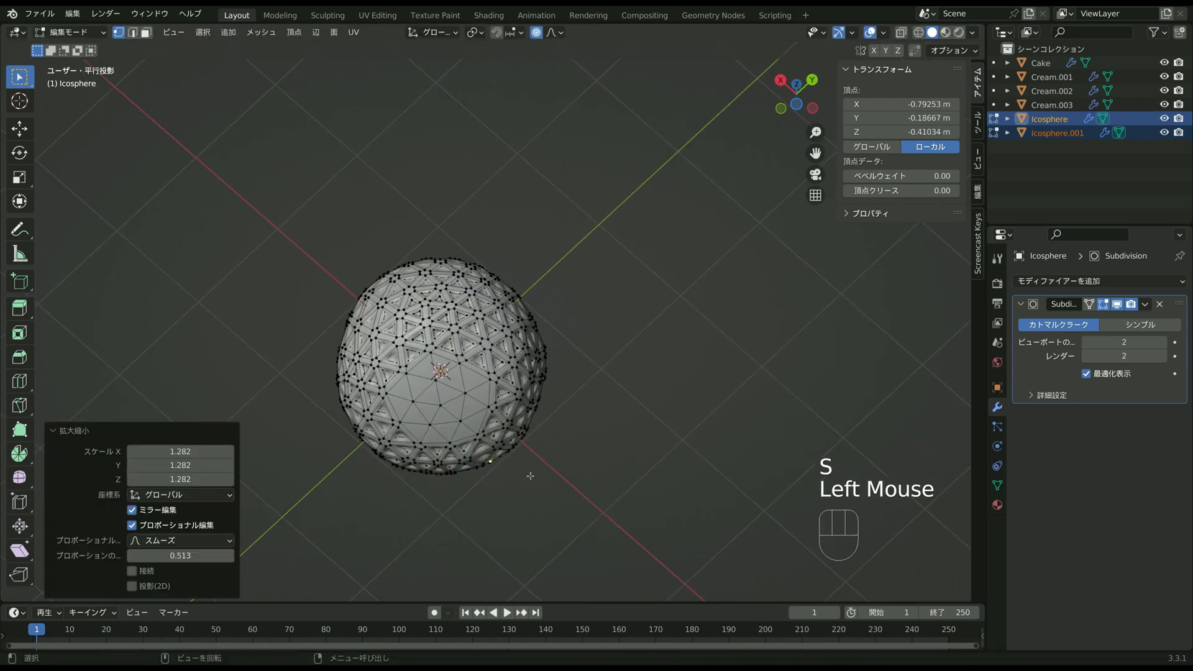
Scale around another side vertex, and pull an upper-slope vertex slightly inward with a slightly reduced proportional size.
{"action": "middle_click_drag", "start_coordinate": [529, 475], "coordinate": [559, 377]}
{"action": "left_click", "coordinate": [447, 410]}
{"action": "key", "text": "s"}
{"action": "left_click", "coordinate": [535, 452]}
{"action": "left_click", "coordinate": [556, 375]}
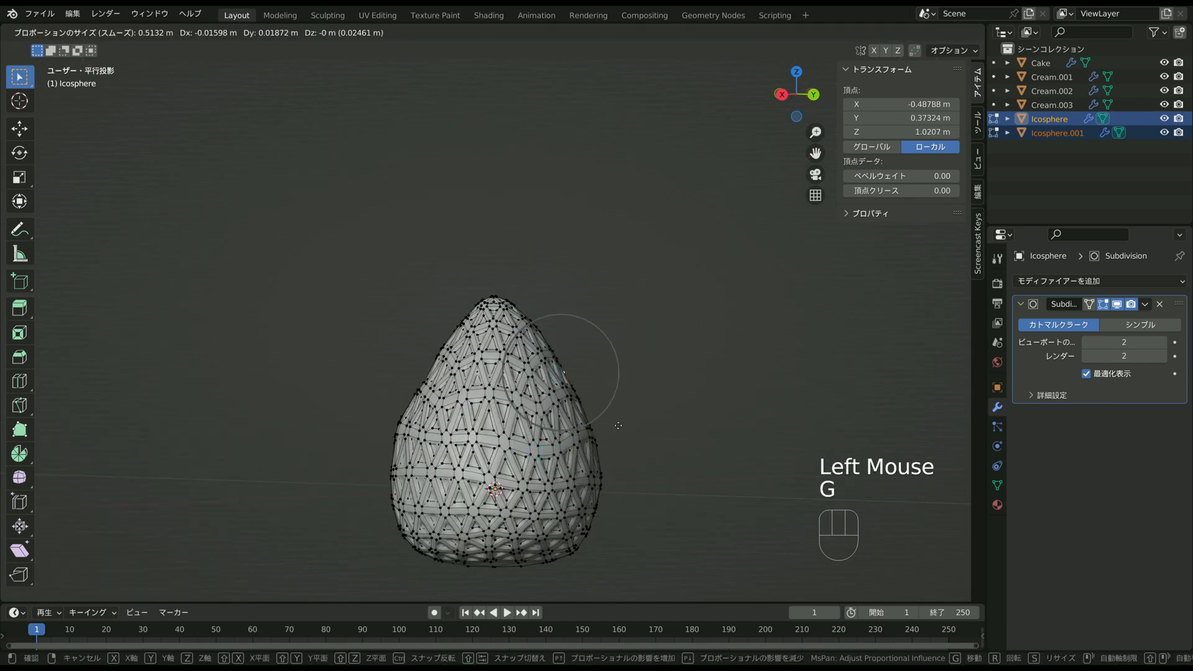
{"action": "scroll", "coordinate": [618, 426], "scroll_direction": "up", "scroll_amount": 1}
{"action": "left_click", "coordinate": [618, 426]}
{"action": "middle_click_drag", "start_coordinate": [617, 426], "coordinate": [583, 330], "text": "shift"}
Make the strawberry's side outline irregular by nudging a series of vertices slightly with proportional editing.
{"action": "left_click", "coordinate": [554, 421]}
{"action": "middle_click_drag", "start_coordinate": [554, 420], "coordinate": [661, 414]}
{"action": "key", "text": "g"}
{"action": "left_click", "coordinate": [605, 422]}
{"action": "left_click", "coordinate": [605, 423]}
{"action": "key", "text": "g"}
{"action": "left_click", "coordinate": [602, 410]}
{"action": "left_click", "coordinate": [590, 322]}
{"action": "key", "text": "g"}
{"action": "left_click", "coordinate": [593, 324]}
{"action": "left_click", "coordinate": [617, 346]}
{"action": "key", "text": "g"}
{"action": "left_click", "coordinate": [617, 346]}
{"action": "left_click", "coordinate": [614, 357]}
{"action": "key", "text": "g"}
{"action": "left_click", "coordinate": [615, 360]}
{"action": "left_click", "coordinate": [612, 374]}
Slightly shift vertices on the neighbouring side with proportional editing to break up the even outline.
{"action": "middle_click_drag", "start_coordinate": [667, 412], "coordinate": [768, 353]}
{"action": "key", "text": "g"}
{"action": "left_click", "coordinate": [701, 295]}
{"action": "middle_click_drag", "start_coordinate": [700, 295], "coordinate": [619, 328], "text": "shift"}
{"action": "key", "text": "g"}
{"action": "left_click", "coordinate": [613, 330]}
Rotate the area around an upper-side vertex, and twist a lower-side area by about 13.3° with proportional size 0.467.
{"action": "left_click", "coordinate": [647, 370]}
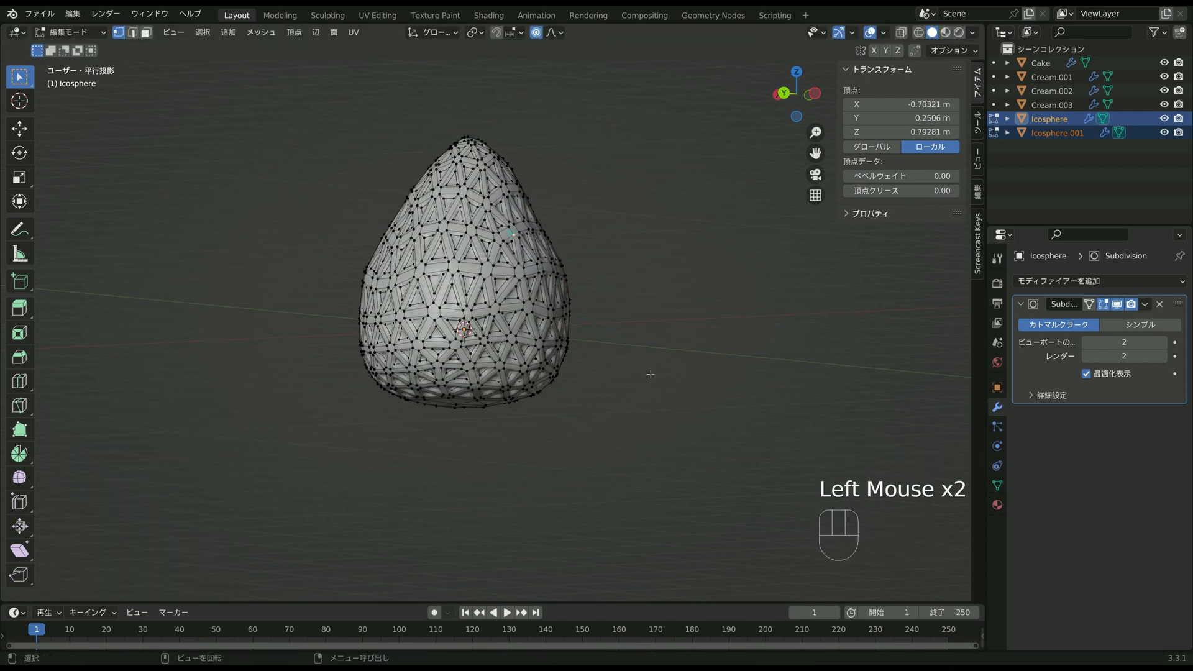
{"action": "key", "text": "r"}
{"action": "left_click", "coordinate": [517, 348]}
{"action": "left_click", "coordinate": [517, 348]}
{"action": "key", "text": "r"}
{"action": "left_click", "coordinate": [589, 417]}
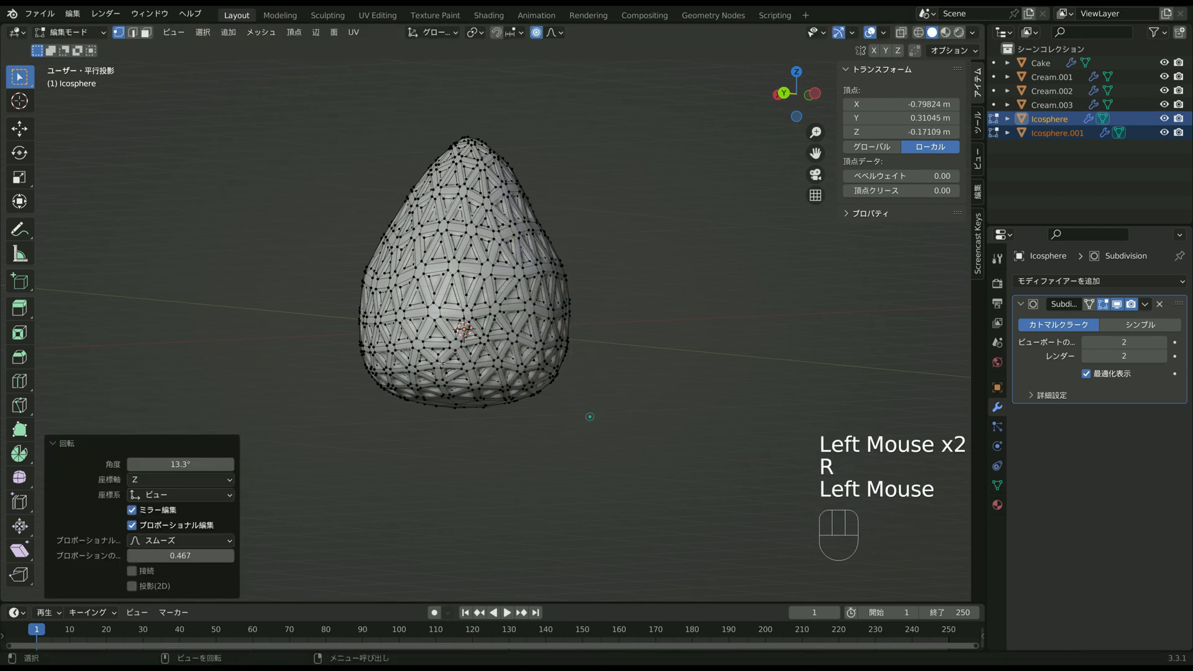
Rotate the dimples around a mid-body vertex, and scale the dimples around another vertex on the next side.
{"action": "middle_click_drag", "start_coordinate": [589, 416], "coordinate": [590, 373]}
{"action": "left_click", "coordinate": [448, 274]}
{"action": "key", "text": "r"}
{"action": "left_click", "coordinate": [600, 401]}
{"action": "left_click", "coordinate": [606, 354]}
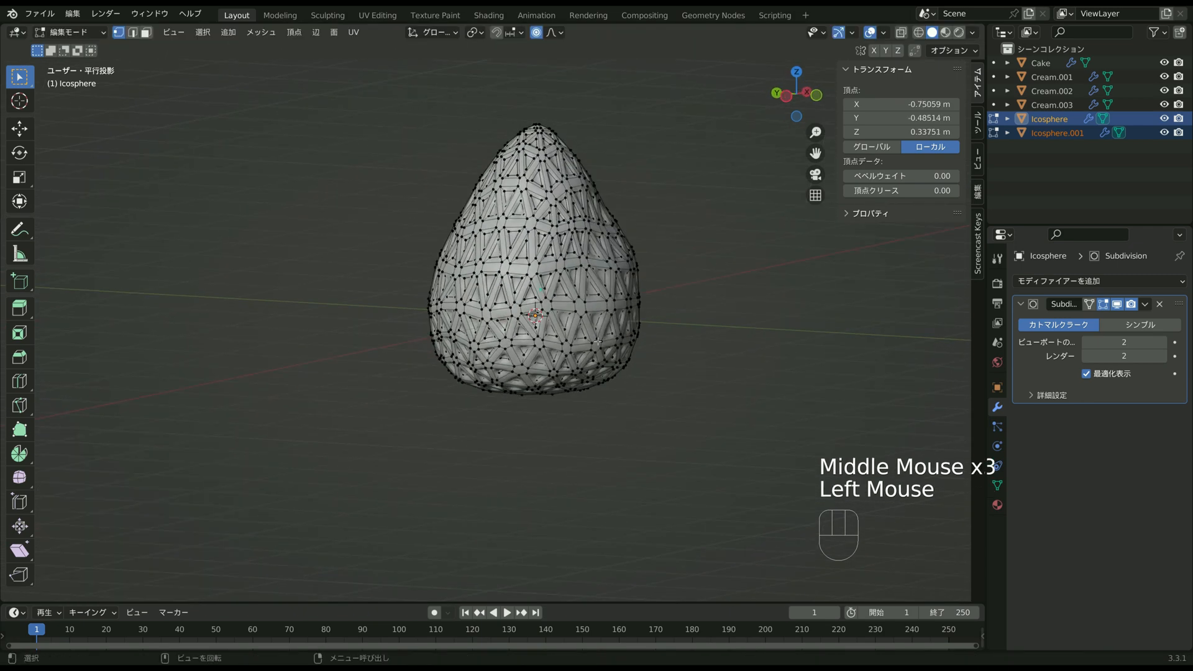
{"action": "key", "text": "s"}
{"action": "left_click", "coordinate": [610, 351]}
Scale around an upper-slope vertex and shrink the area around a lower-body vertex to about 0.76.
{"action": "middle_click_drag", "start_coordinate": [540, 329], "coordinate": [596, 310]}
{"action": "left_click", "coordinate": [488, 227]}
{"action": "key", "text": "s"}
{"action": "left_click", "coordinate": [553, 302]}
{"action": "left_click", "coordinate": [601, 298]}
{"action": "key", "text": "s"}
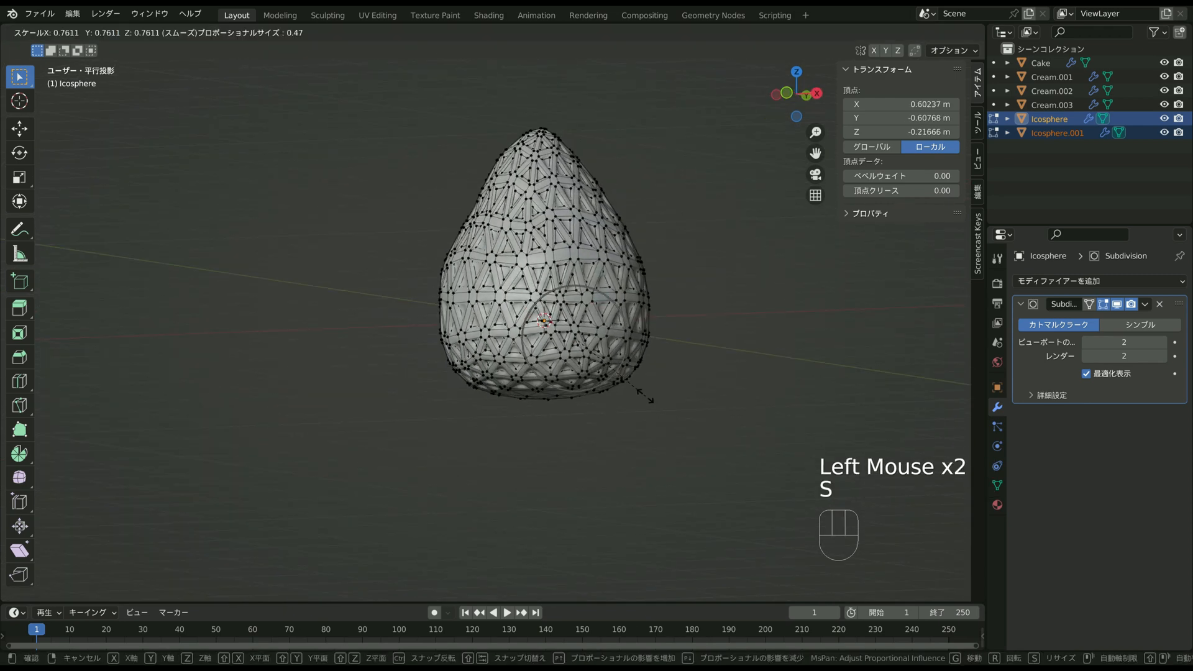
{"action": "left_click", "coordinate": [639, 394]}
Return to Object Mode, select both the strawberry body and its seeds, and apply Shade Smooth.
{"action": "middle_click_drag", "start_coordinate": [640, 393], "coordinate": [635, 298]}
{"action": "key", "text": "Tab"}
{"action": "left_click", "coordinate": [666, 327]}
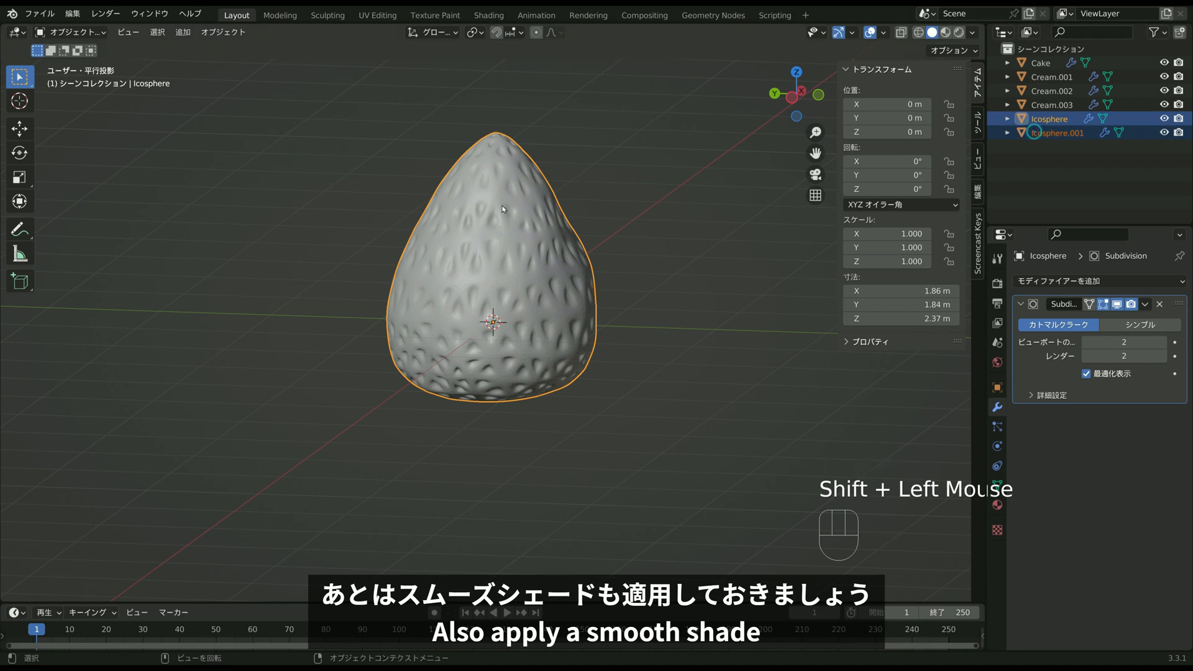
{"action": "right_click", "coordinate": [504, 209]}
{"action": "right_click", "coordinate": [503, 209]}
Scale the strawberry and seeds down to 0.048, and shrink them further by a factor of about 0.22.
{"action": "middle_click_drag", "start_coordinate": [503, 209], "coordinate": [533, 310]}
{"action": "scroll", "coordinate": [589, 321], "scroll_direction": "up", "scroll_amount": 1}
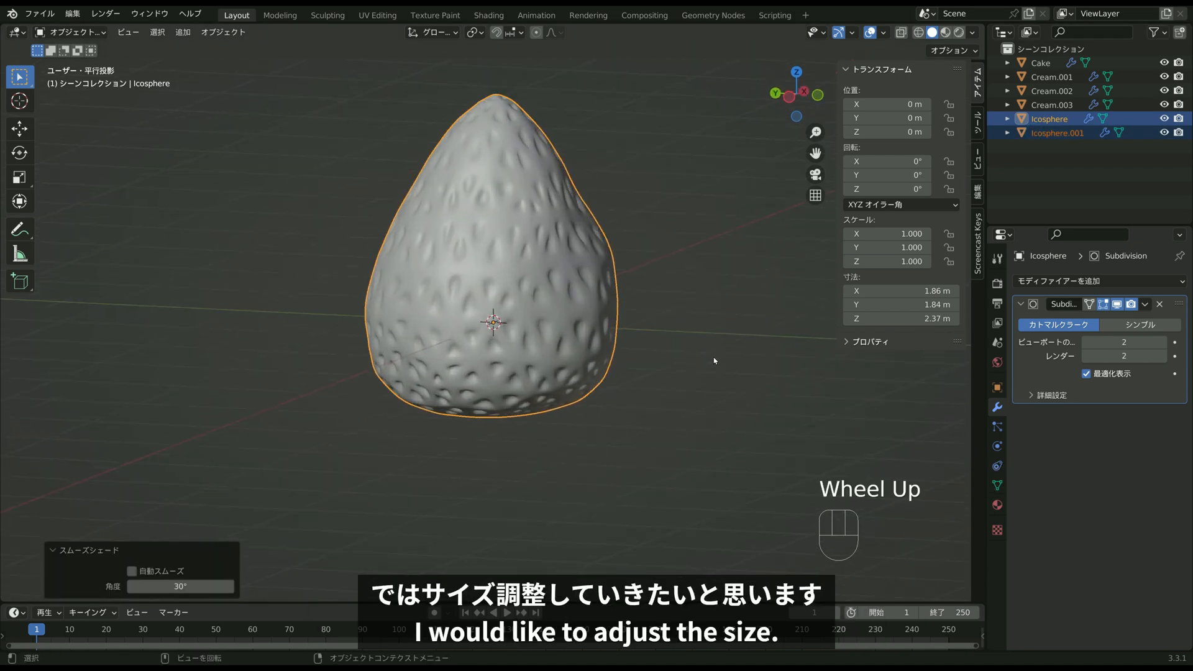
{"action": "key", "text": "s"}
{"action": "left_click", "coordinate": [505, 323]}
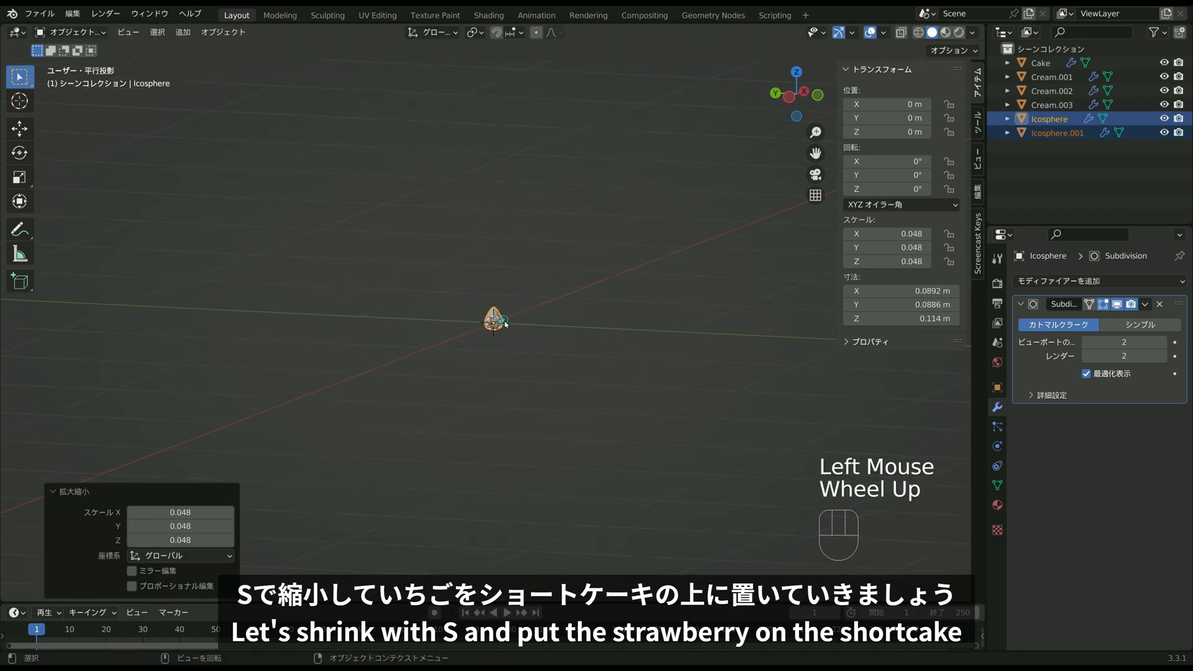
{"action": "scroll", "coordinate": [505, 326], "scroll_direction": "up", "scroll_amount": 1}
{"action": "key", "text": "s"}
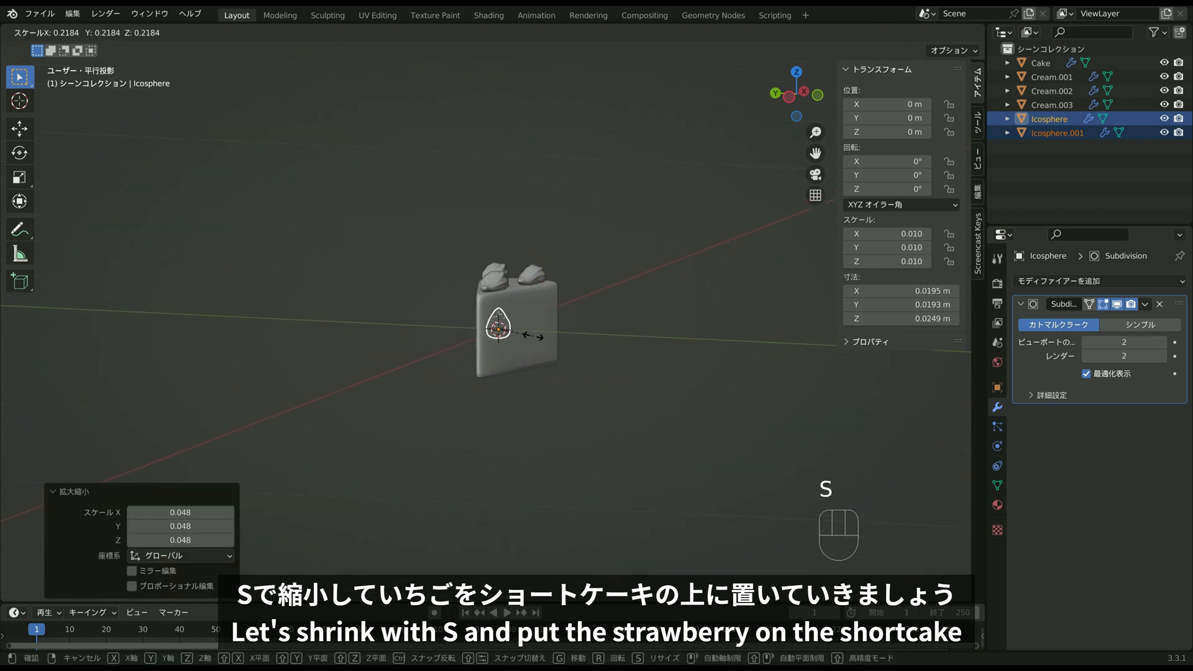
Raise the strawberry and seeds 0.047469 m along Z onto the cake, and enlarge them by a factor of 1.486.
{"action": "left_click", "coordinate": [539, 284]}
{"action": "key", "text": "s"}
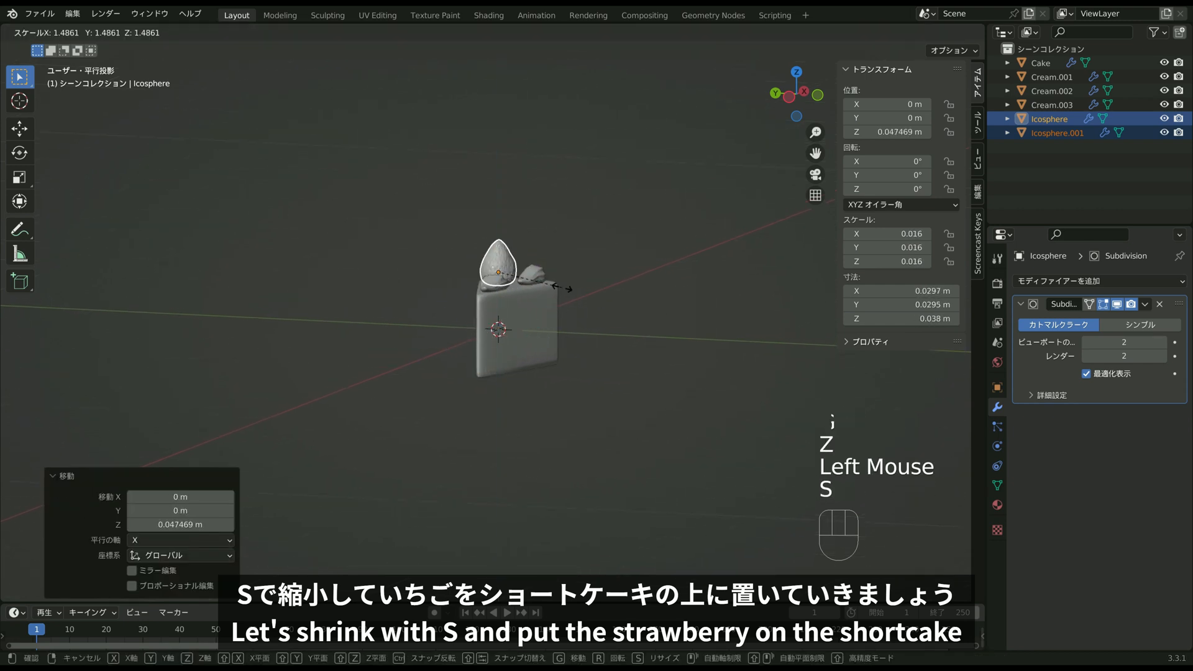
{"action": "left_click", "coordinate": [563, 291]}
{"action": "key", "text": "KP_7"}
{"action": "scroll", "coordinate": [457, 286], "scroll_direction": "up", "scroll_amount": 3}
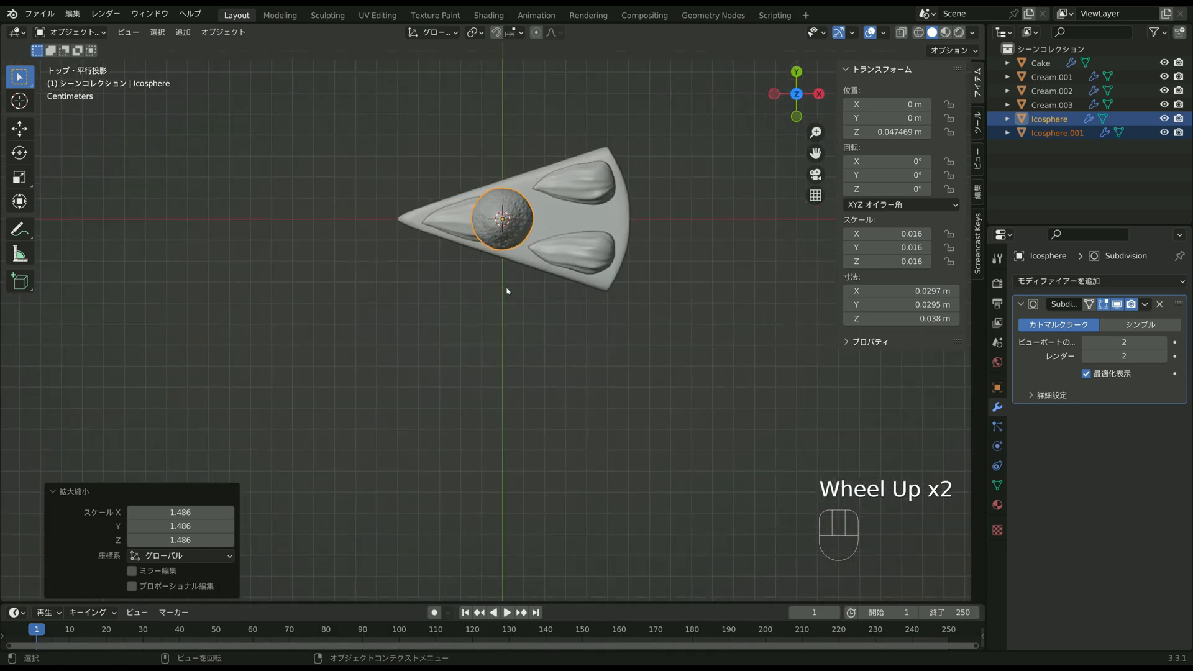
Enlarge the strawberry and seeds by a factor of 1.025 and move them 0.023172 m along X and -0.00037 m along Y.
{"action": "middle_click_drag", "start_coordinate": [505, 288], "coordinate": [450, 365], "text": "shift"}
{"action": "key", "text": "s"}
{"action": "left_click", "coordinate": [498, 363]}
{"action": "key", "text": "g"}
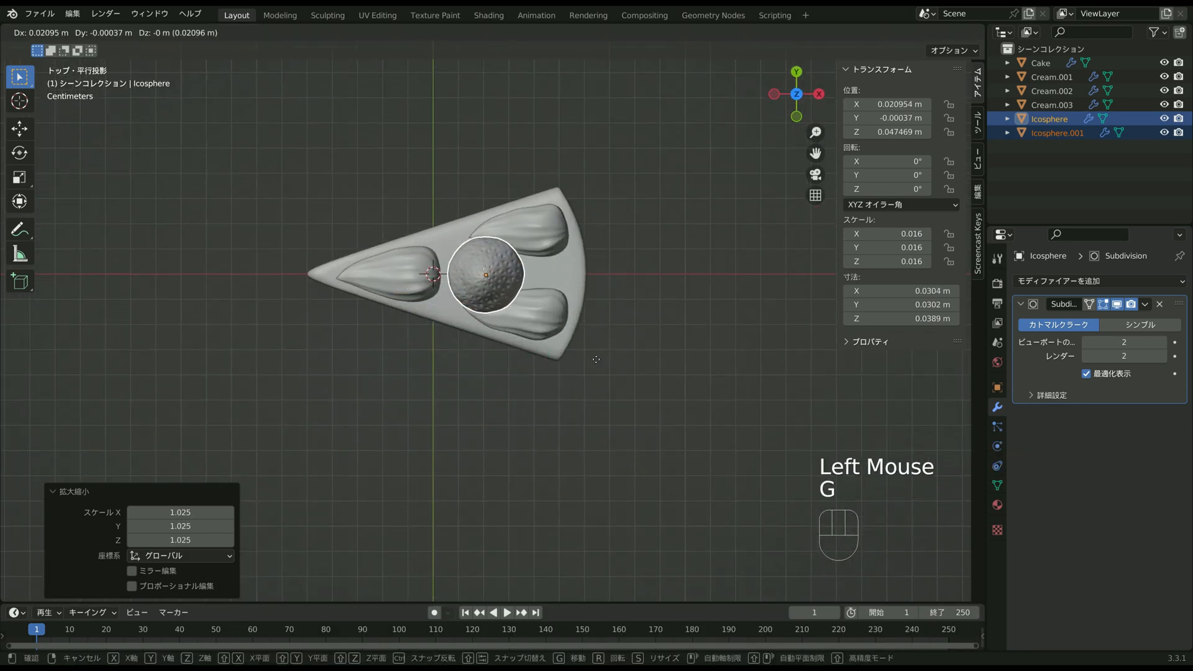
{"action": "left_click", "coordinate": [601, 359]}
Shrink the strawberry and seeds to a scale of 0.015 and lower them onto the cake at Z 0.044265 m.
{"action": "middle_click_drag", "start_coordinate": [530, 378], "coordinate": [631, 333]}
{"action": "key", "text": "s"}
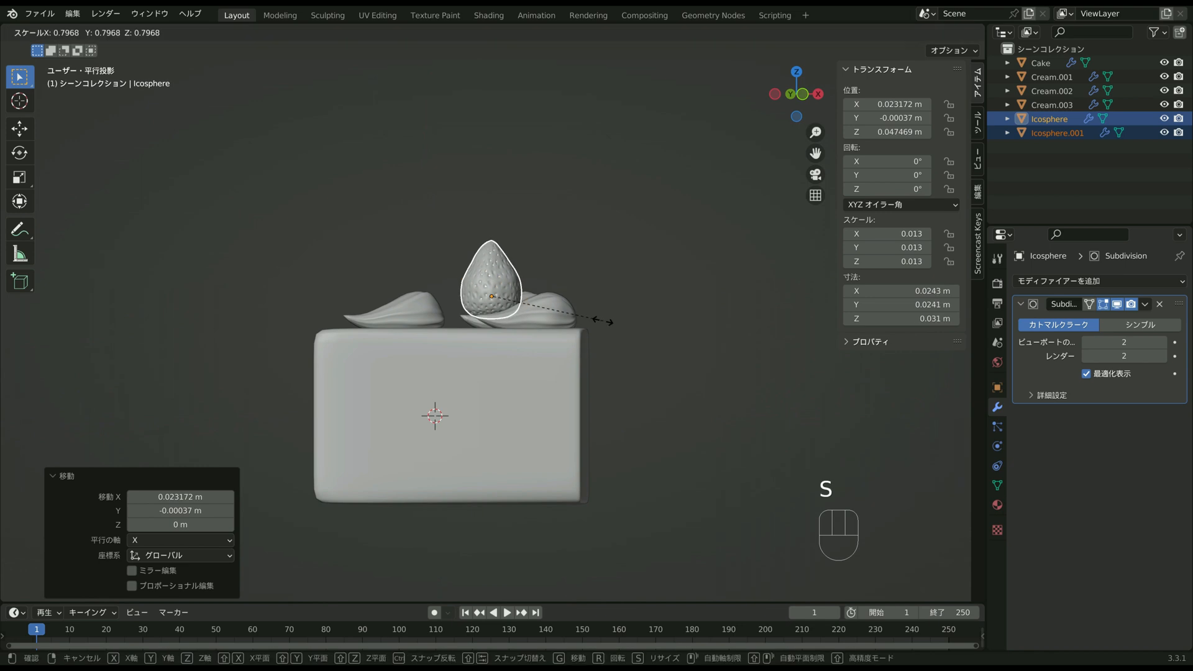
{"action": "left_click", "coordinate": [614, 330]}
{"action": "left_click", "coordinate": [610, 335]}
{"action": "mouse_move", "coordinate": [627, 298]}
{"action": "middle_mouse_down"}
{"action": "mouse_move", "coordinate": [652, 344]}
{"action": "mouse_move", "coordinate": [629, 331]}
{"action": "mouse_move", "coordinate": [650, 274]}
{"action": "mouse_move", "coordinate": [650, 297]}
{"action": "middle_mouse_up"}
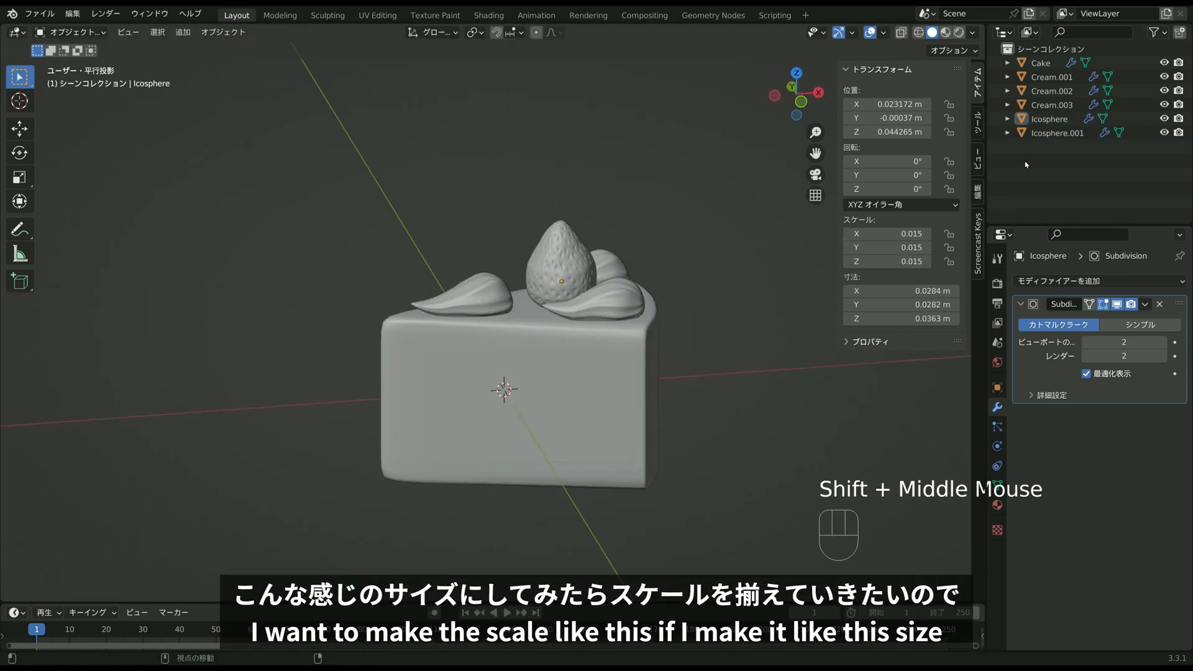
Select both the strawberry body and its seeds and apply their scale.
{"action": "left_click", "coordinate": [1056, 133], "text": "shift"}
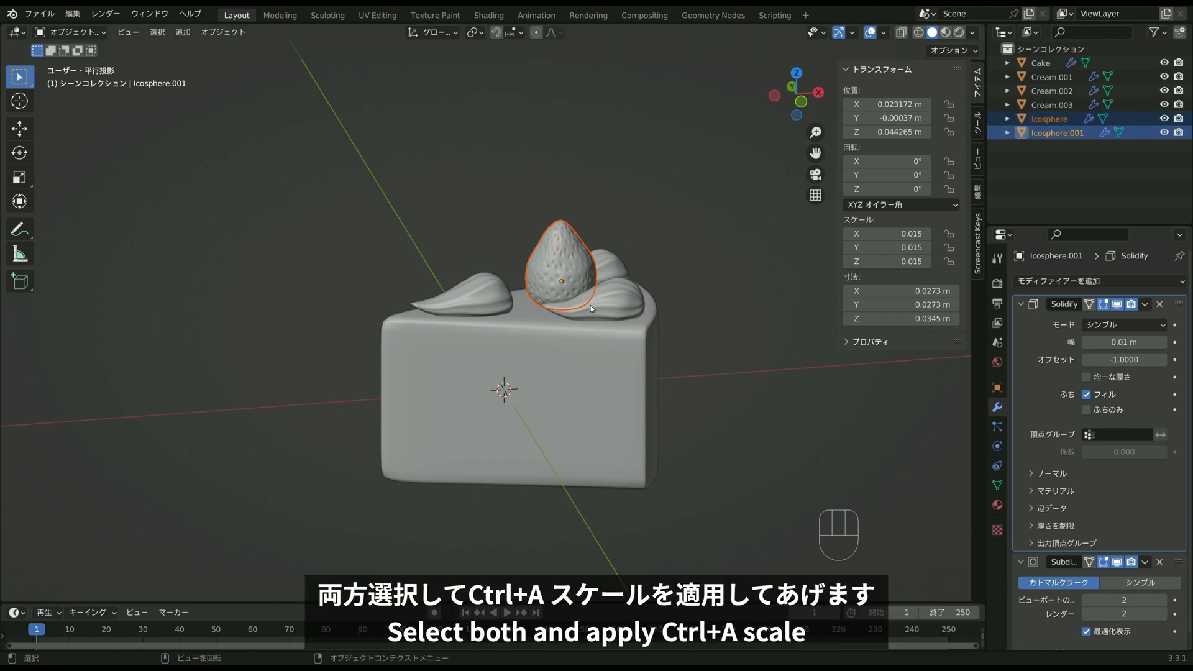
{"action": "middle_click_drag", "start_coordinate": [590, 309], "coordinate": [567, 268], "text": "shift"}
{"action": "key", "text": "ctrl+a"}
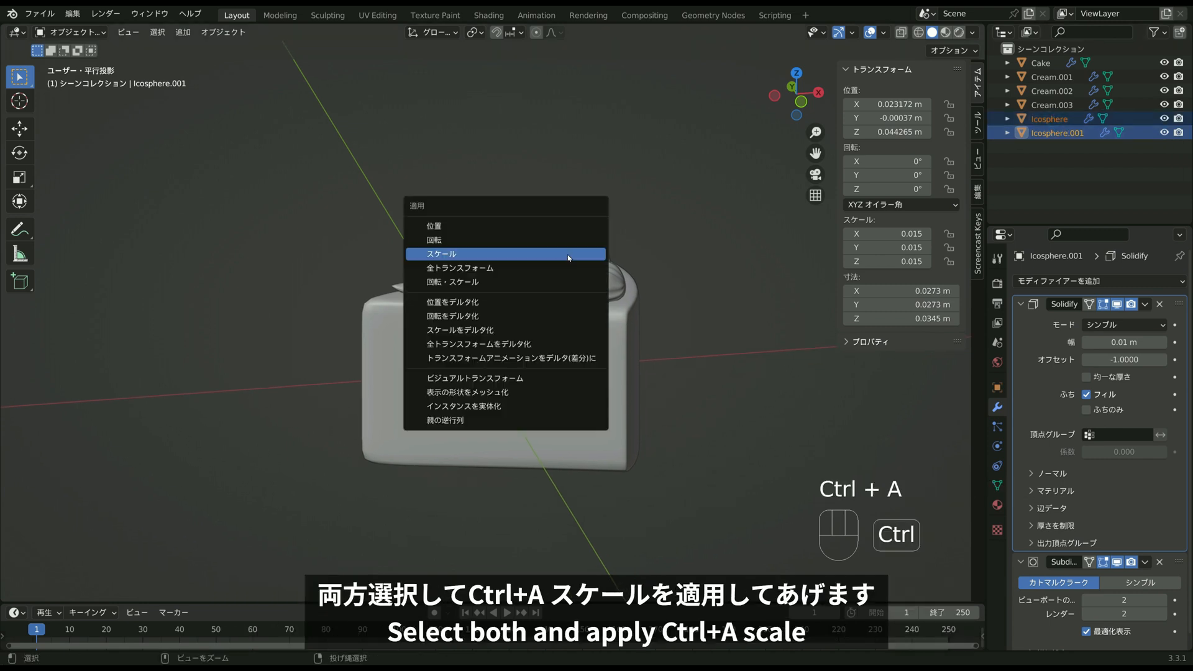
{"action": "left_click", "coordinate": [490, 254]}
Select only the seeds object and raise its Solidify offset to 1.
{"action": "left_click", "coordinate": [1048, 120]}
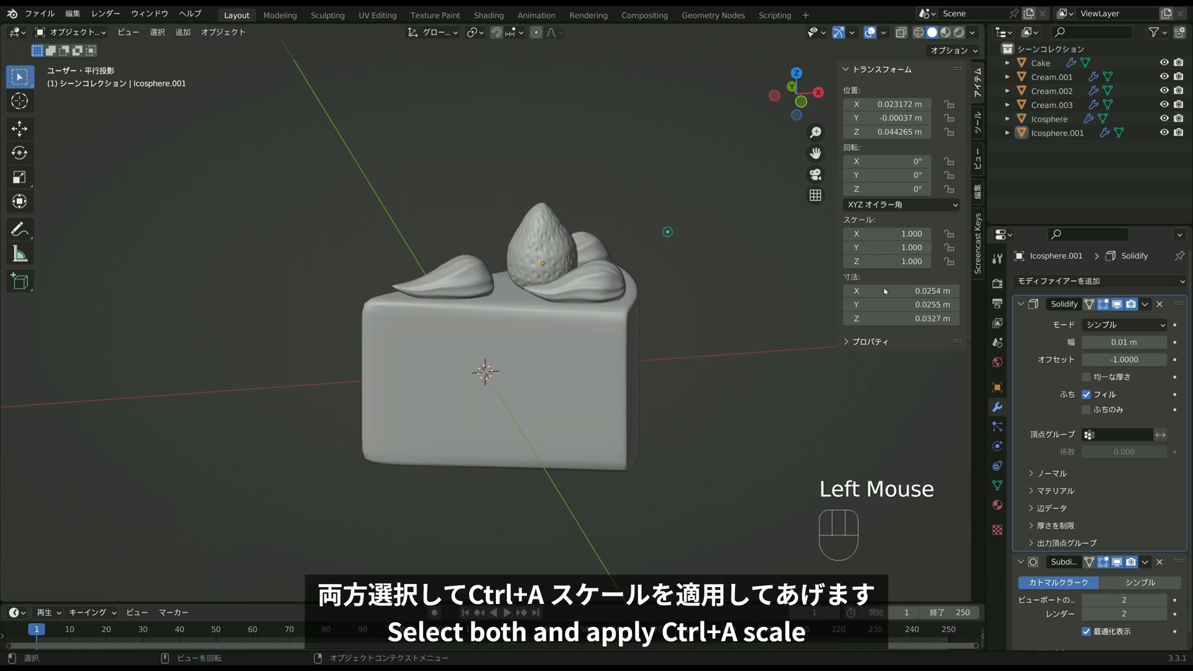
{"action": "left_click", "coordinate": [1049, 133]}
{"action": "scroll", "coordinate": [715, 268], "scroll_direction": "up", "scroll_amount": 1}
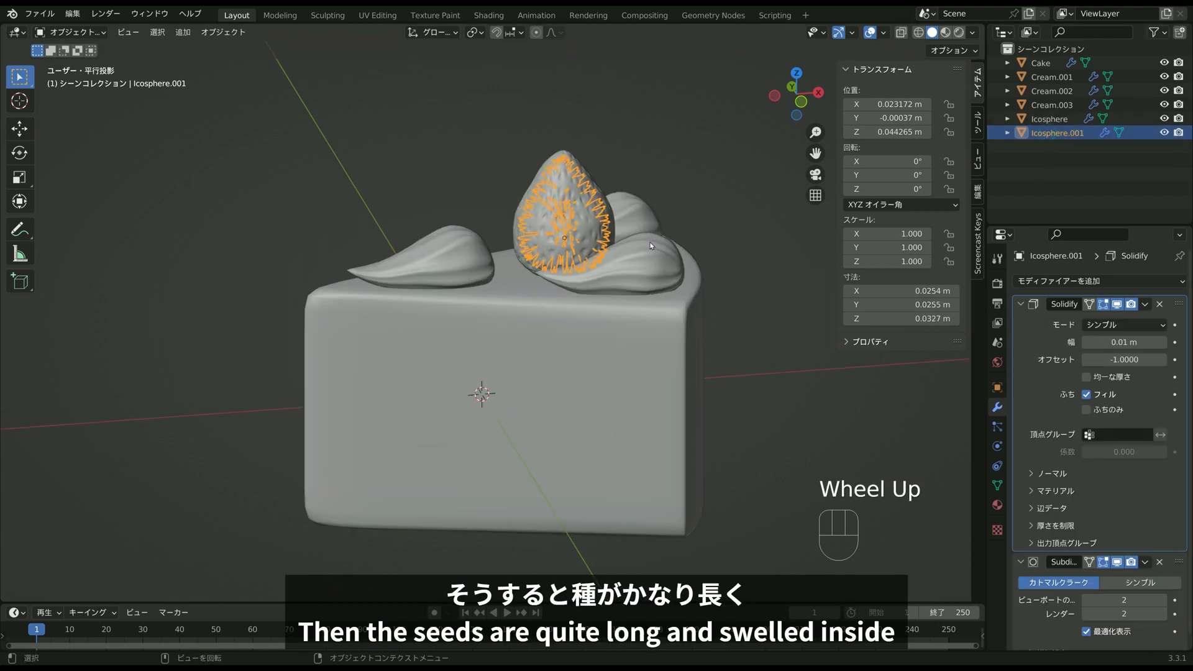
{"action": "scroll", "coordinate": [683, 280], "scroll_direction": "up", "scroll_amount": 1, "text": "shift"}
{"action": "middle_click_drag", "start_coordinate": [683, 279], "coordinate": [589, 307], "text": "shift"}
{"action": "scroll", "coordinate": [588, 307], "scroll_direction": "up", "scroll_amount": 2}
{"action": "key", "text": "g"}
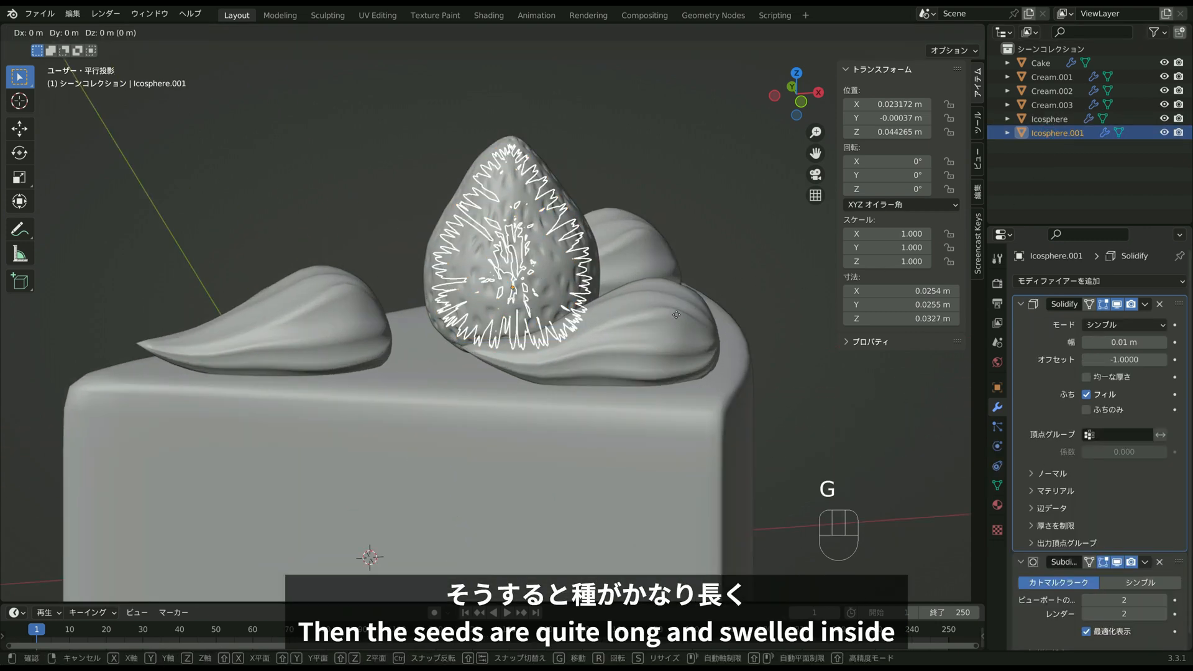
{"action": "right_click", "coordinate": [608, 236]}
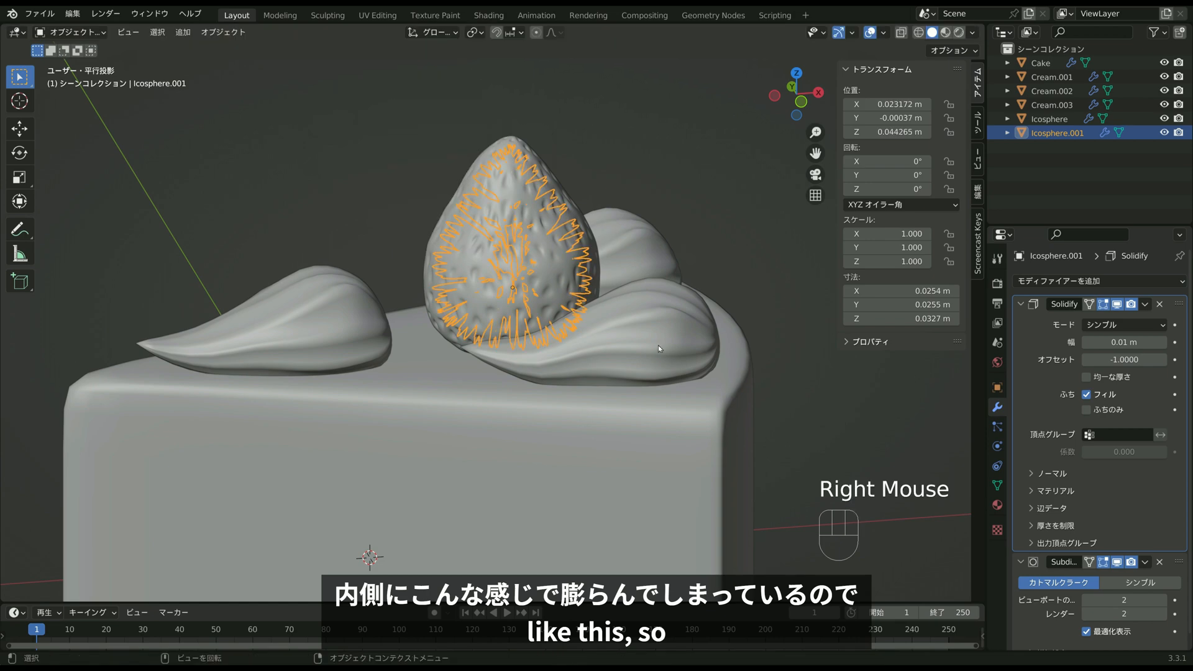
{"action": "middle_click_drag", "start_coordinate": [824, 393], "coordinate": [806, 352], "text": "shift"}
{"action": "mouse_move", "coordinate": [1108, 361]}
{"action": "left_mouse_down"}
{"action": "mouse_move", "coordinate": [1170, 363]}
{"action": "mouse_move", "coordinate": [1106, 342]}
{"action": "left_mouse_up"}
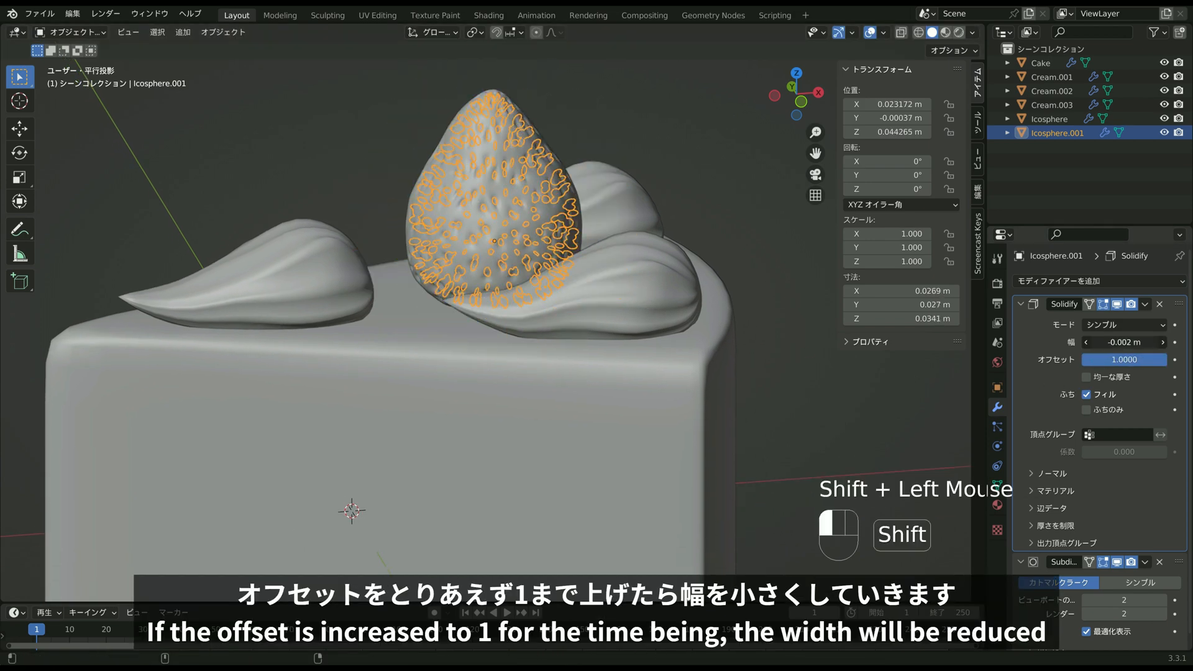
Set the seeds' Solidify thickness to 0.0008 m.
{"action": "scroll", "coordinate": [870, 348], "scroll_direction": "up", "scroll_amount": 2}
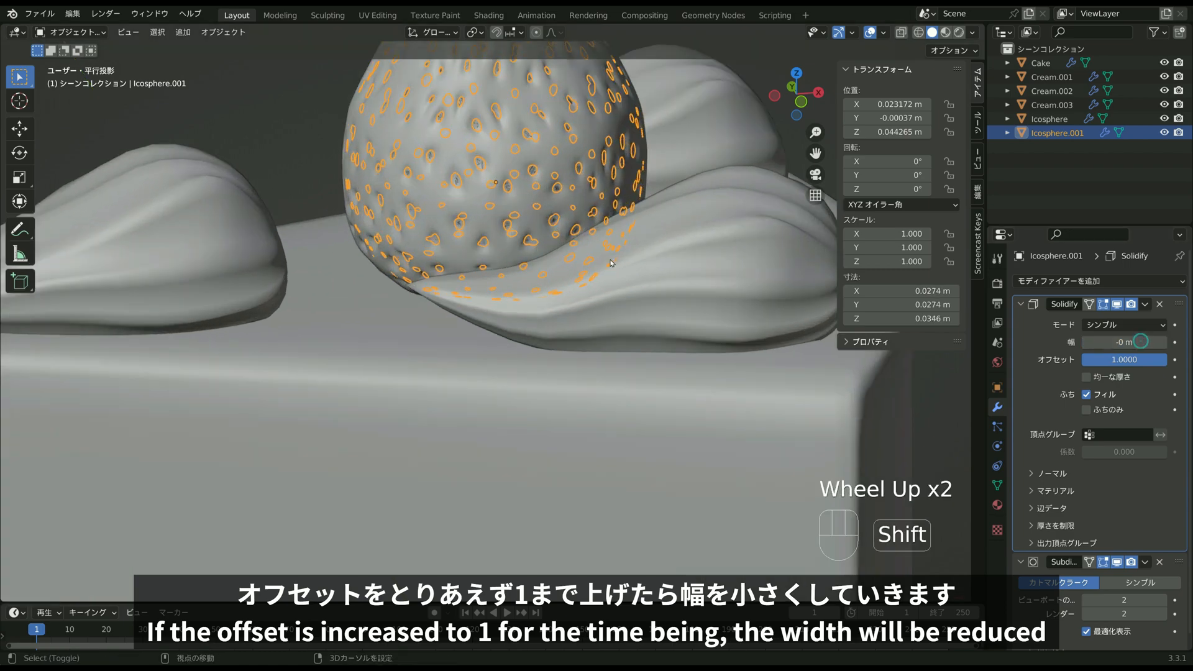
{"action": "middle_click_drag", "start_coordinate": [621, 274], "coordinate": [626, 428], "text": "shift"}
{"action": "scroll", "coordinate": [627, 427], "scroll_direction": "up", "scroll_amount": 3}
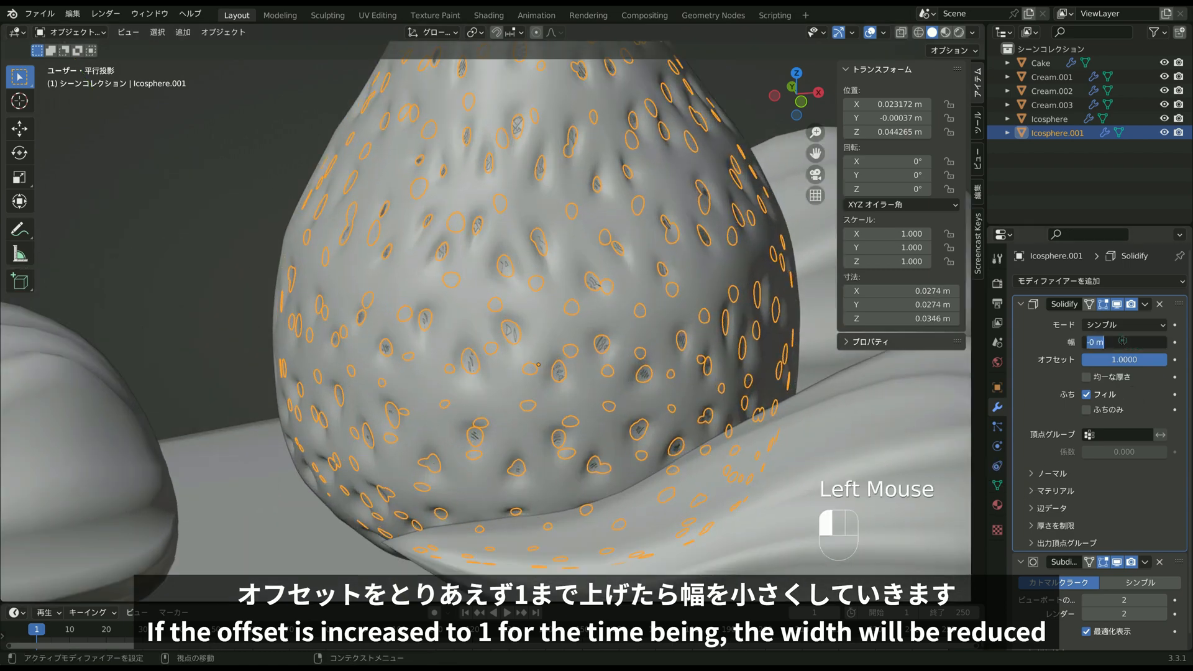
{"action": "type", "text": "0.0008"}
{"action": "key", "text": "Return"}
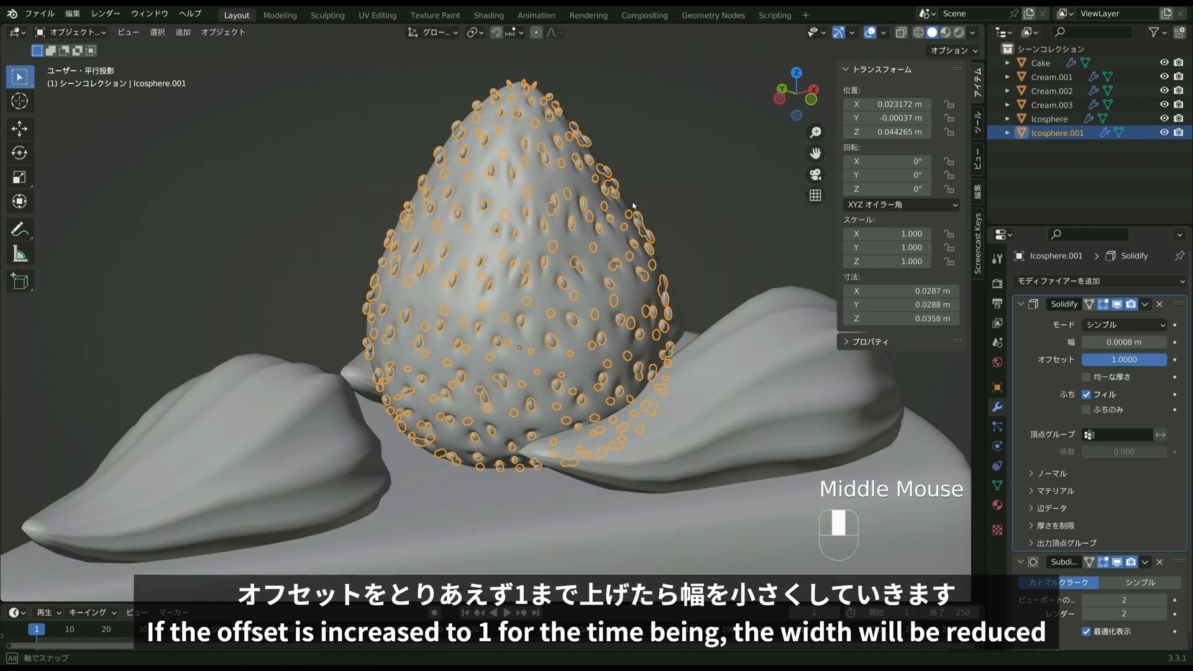
Check how far the seeds protrude and lower their Solidify offset so they sit inside the strawberry's dimples.
{"action": "middle_click_drag", "start_coordinate": [621, 323], "coordinate": [668, 320]}
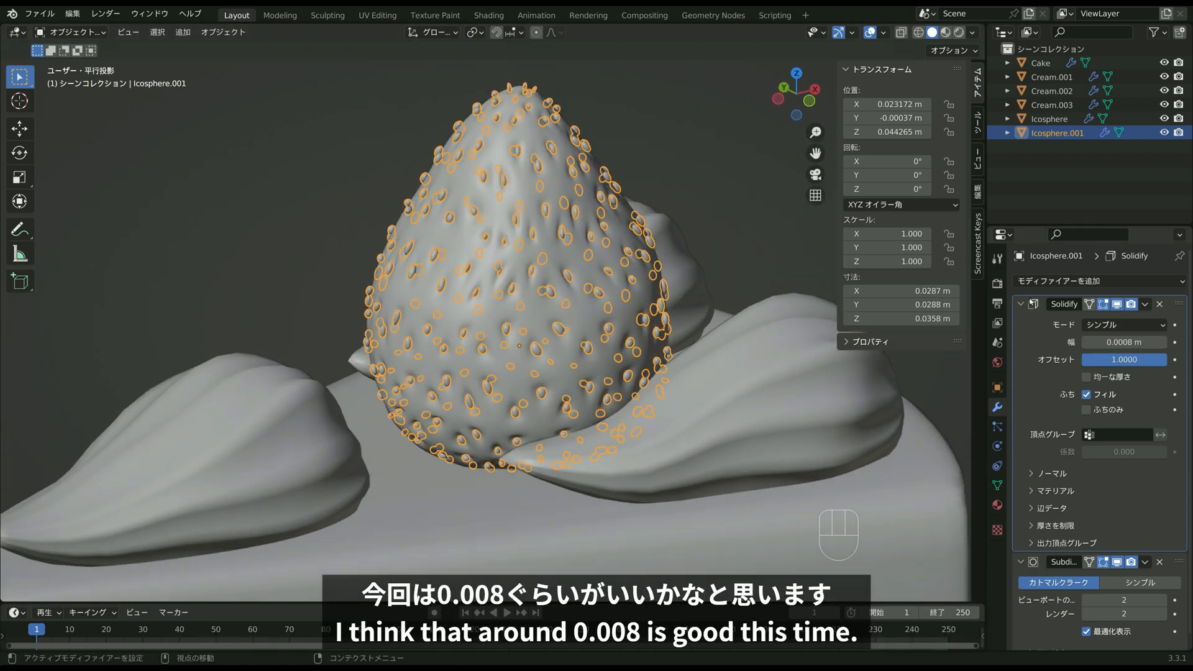
{"action": "left_click", "coordinate": [720, 169]}
{"action": "middle_click_drag", "start_coordinate": [621, 248], "coordinate": [633, 243]}
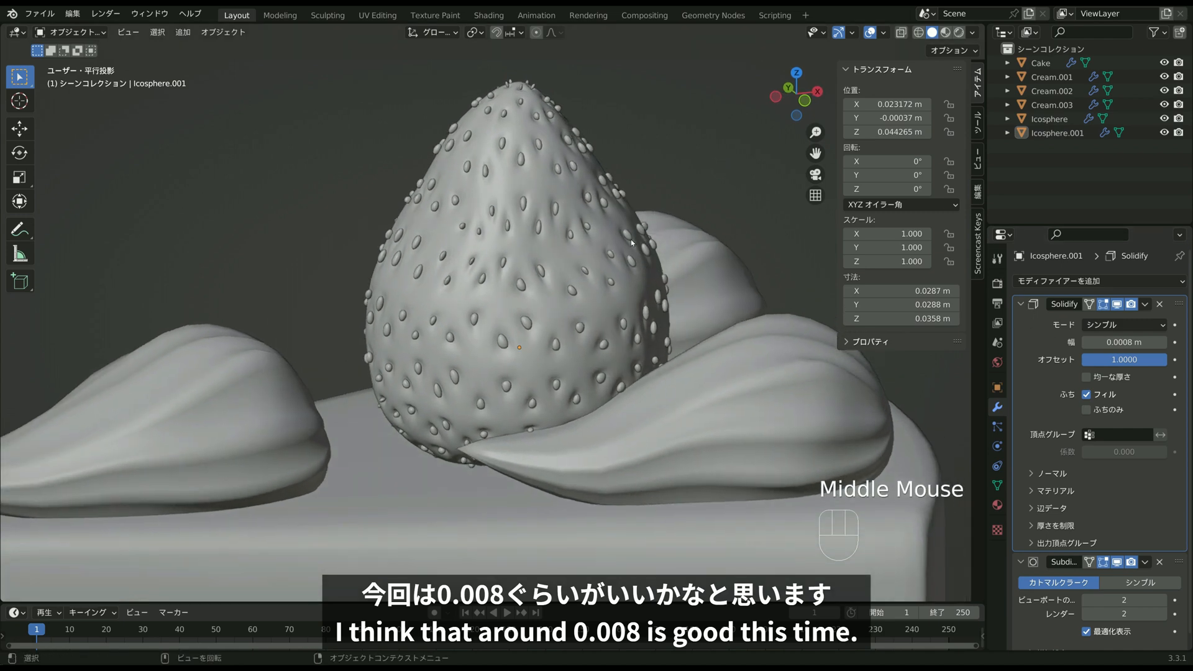
{"action": "left_click", "coordinate": [634, 242]}
{"action": "scroll", "coordinate": [648, 217], "scroll_direction": "up", "scroll_amount": 2}
{"action": "left_click", "coordinate": [710, 175]}
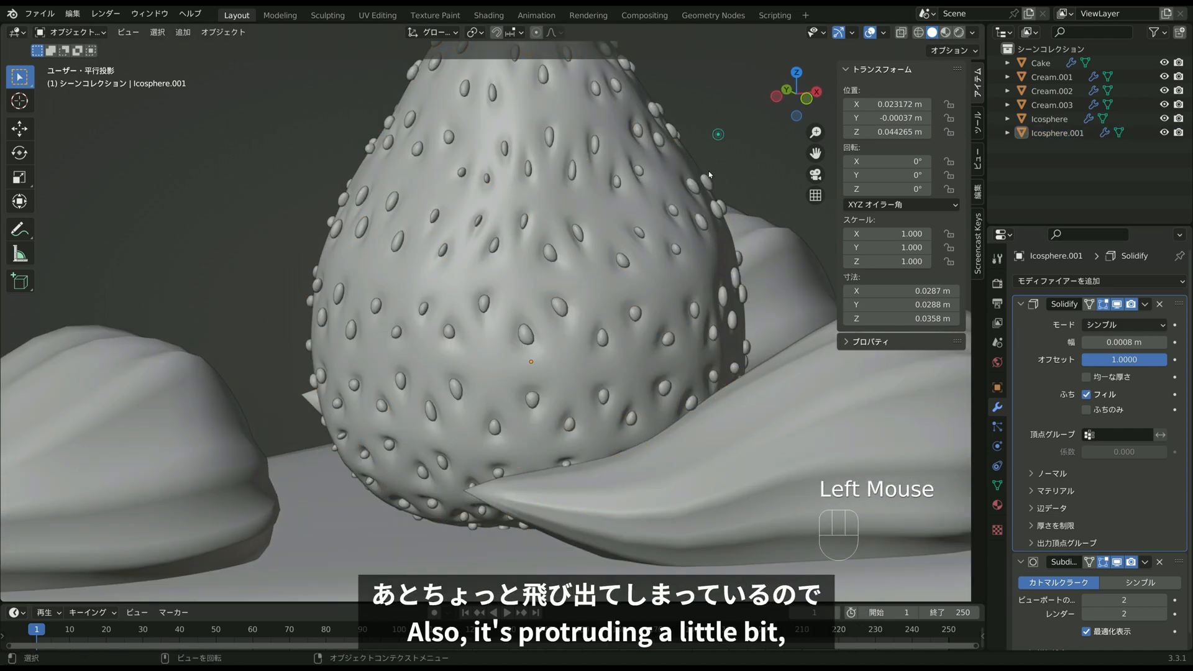
{"action": "left_click", "coordinate": [694, 188]}
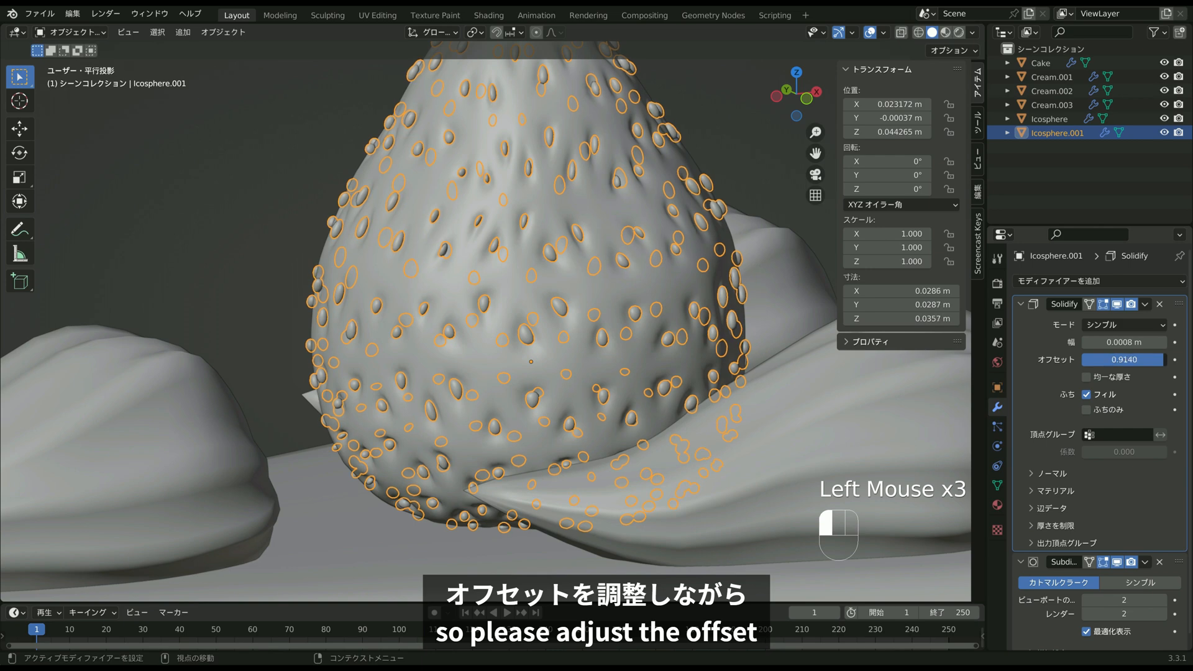
{"action": "left_click_drag", "start_coordinate": [1124, 359], "coordinate": [1074, 359]}
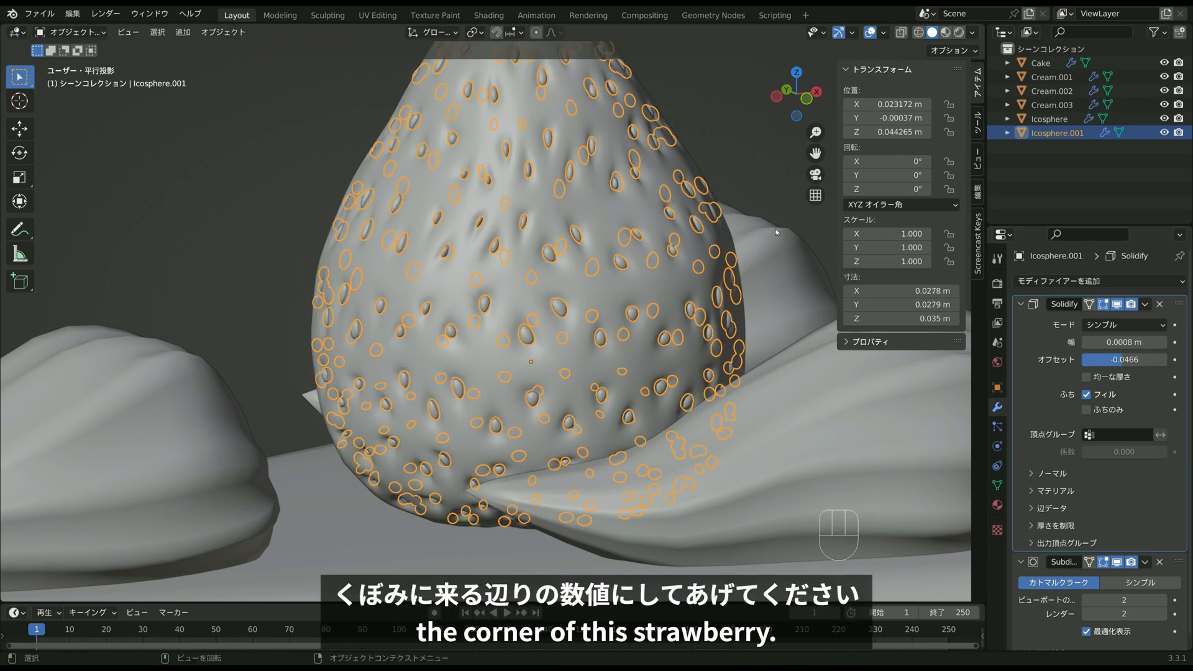
{"action": "left_click_drag", "start_coordinate": [1160, 360], "coordinate": [1178, 359]}
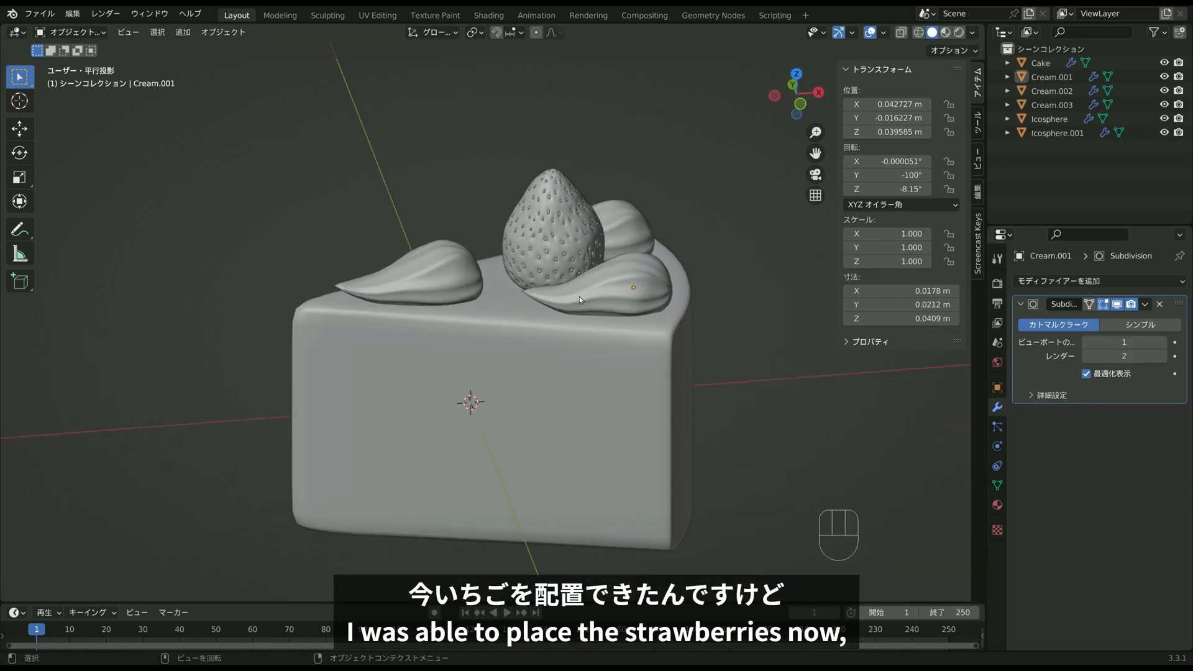
Edit the Cream.001 dollop and move a vertex beside the strawberry up and outward with proportional editing.
{"action": "middle_click_drag", "start_coordinate": [579, 297], "coordinate": [542, 316]}
{"action": "left_click", "coordinate": [579, 298]}
{"action": "scroll", "coordinate": [615, 330], "scroll_direction": "up", "scroll_amount": 2}
{"action": "middle_click_drag", "start_coordinate": [672, 319], "coordinate": [485, 323], "text": "shift"}
{"action": "key", "text": "Tab"}
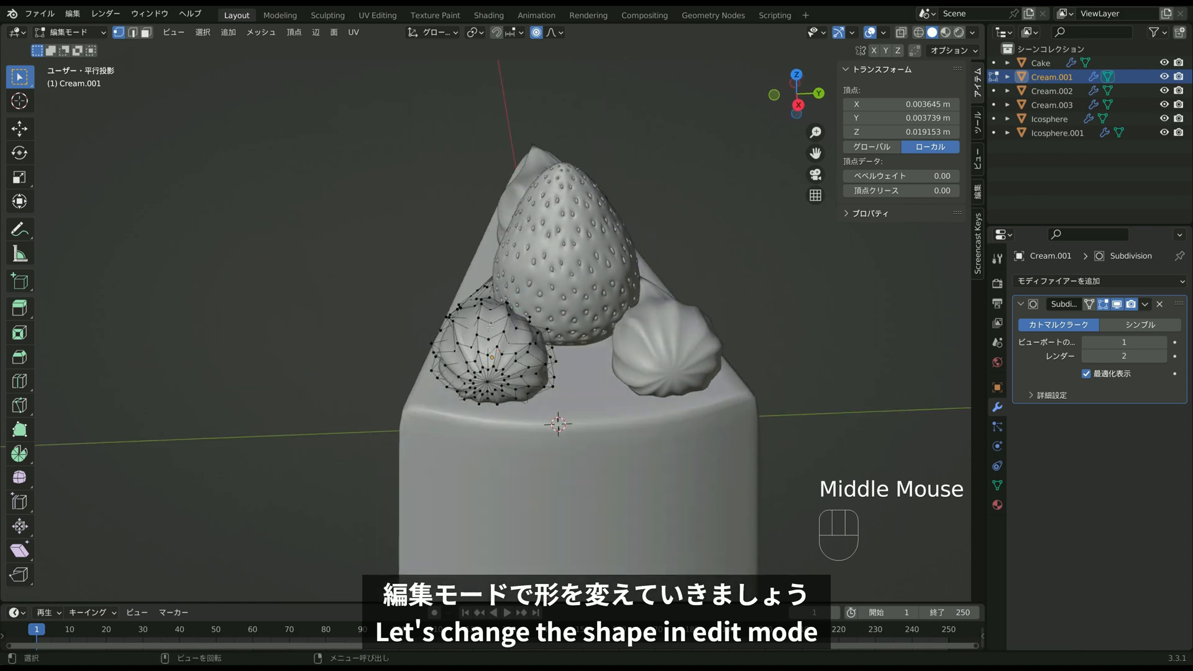
{"action": "key", "text": "g"}
{"action": "scroll", "coordinate": [484, 320], "scroll_direction": "up", "scroll_amount": 4}
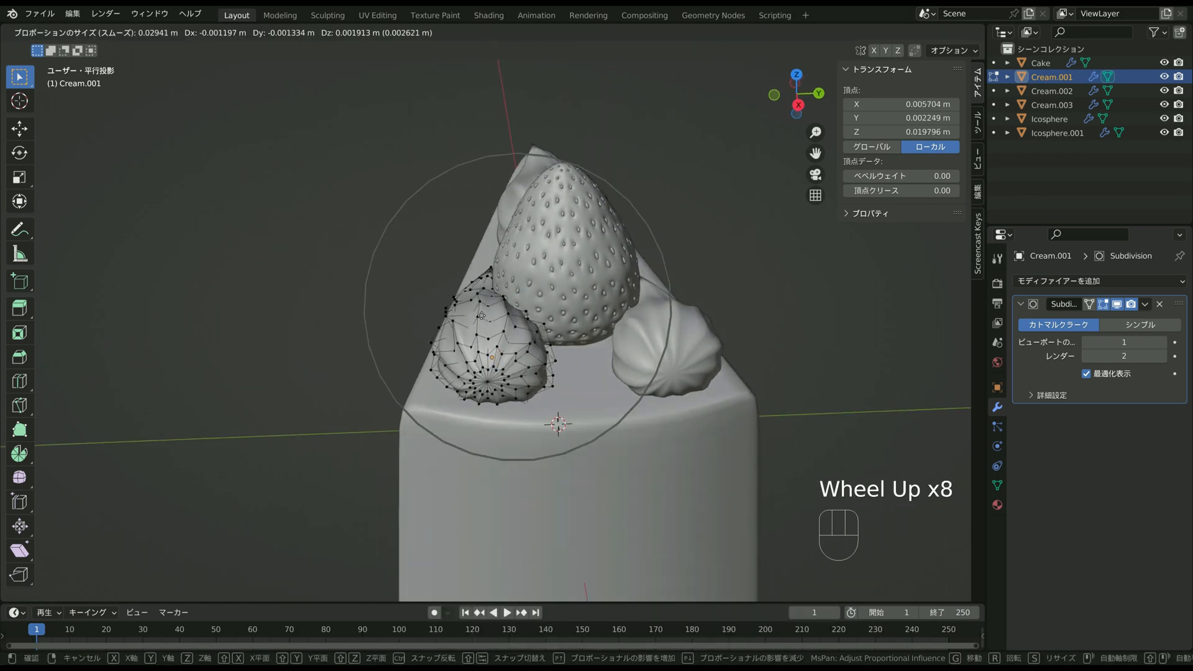
{"action": "left_click", "coordinate": [477, 314]}
Move two more vertices on Cream.001's strawberry-facing side, raising the last by 0.000578 m with a proportional size of 0.012.
{"action": "middle_click_drag", "start_coordinate": [477, 315], "coordinate": [615, 241]}
{"action": "key", "text": "g"}
{"action": "left_click", "coordinate": [505, 305]}
{"action": "left_click", "coordinate": [527, 291]}
{"action": "key", "text": "g"}
{"action": "scroll", "coordinate": [526, 291], "scroll_direction": "up", "scroll_amount": 2}
{"action": "left_click", "coordinate": [526, 290]}
Reshape Cream.001's ridge nearer its tip with proportional vertex moves so it clears the strawberry, and return to Object Mode.
{"action": "scroll", "coordinate": [547, 274], "scroll_direction": "up", "scroll_amount": 2}
{"action": "scroll", "coordinate": [615, 241], "scroll_direction": "up", "scroll_amount": 1}
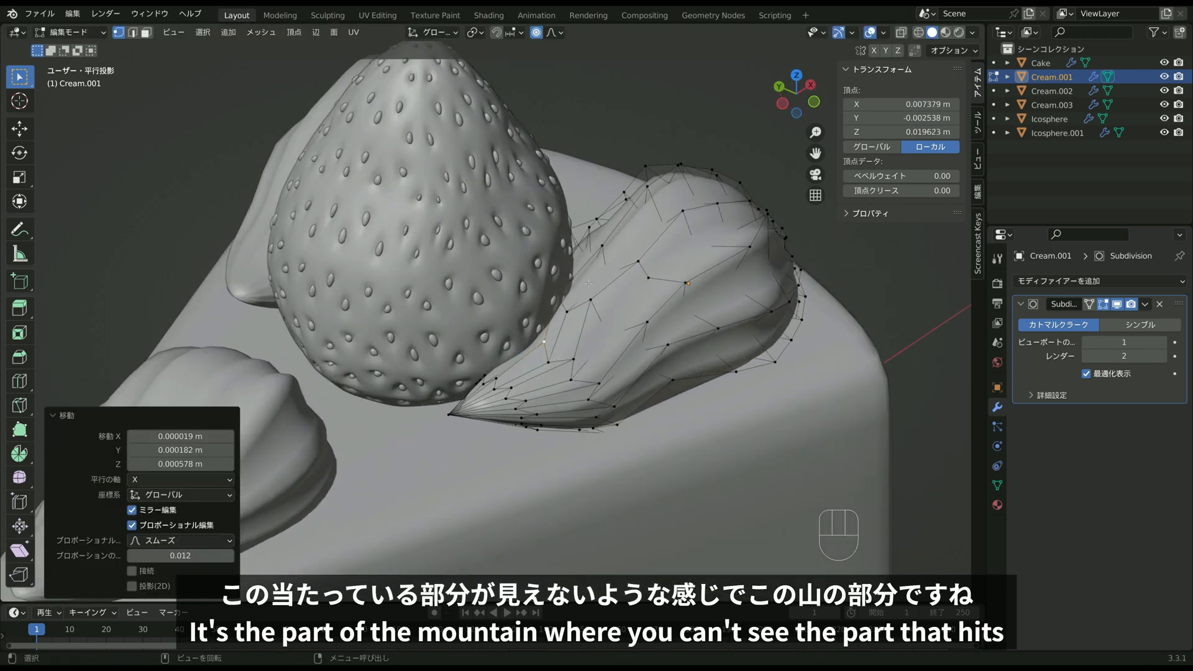
{"action": "left_click", "coordinate": [590, 255]}
{"action": "left_click", "coordinate": [573, 292]}
{"action": "middle_click_drag", "start_coordinate": [574, 300], "coordinate": [626, 375]}
{"action": "key", "text": "g"}
{"action": "scroll", "coordinate": [609, 283], "scroll_direction": "up", "scroll_amount": 2}
{"action": "left_click", "coordinate": [619, 275]}
{"action": "left_click", "coordinate": [552, 336]}
{"action": "key", "text": "g"}
{"action": "left_click", "coordinate": [609, 310]}
{"action": "key", "text": "Tab"}
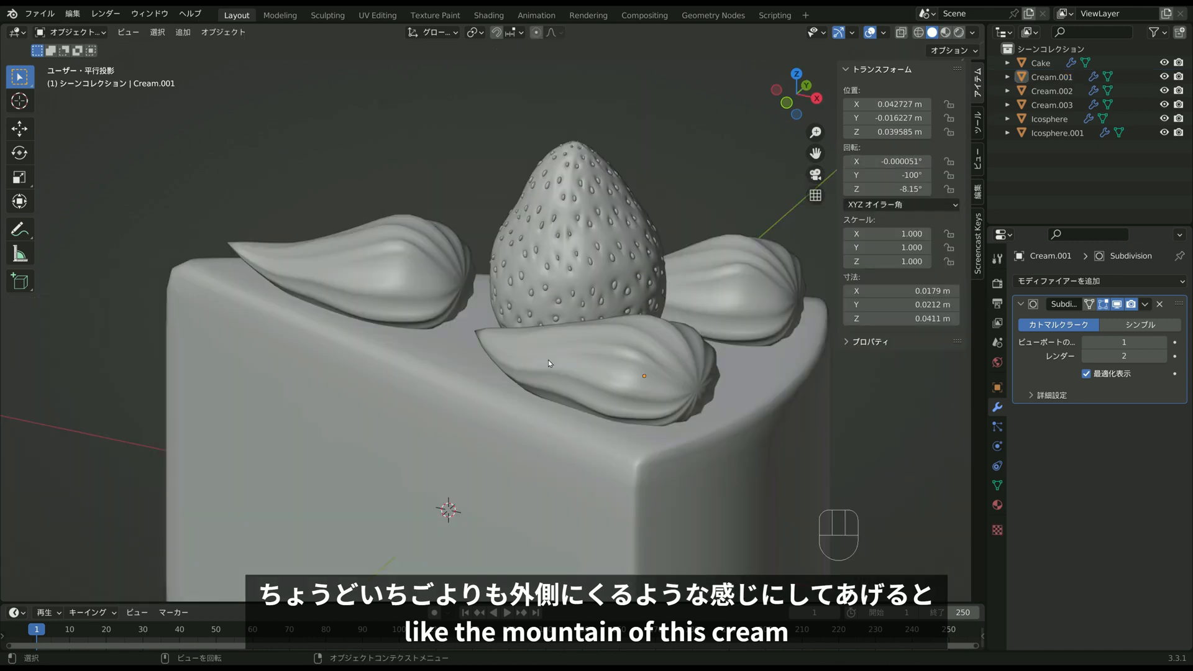
Edit the Cream.003 dollop and pull a strawberry-facing vertex about 0.0026 m outward with a proportional size of 0.0166 m.
{"action": "mouse_move", "coordinate": [560, 359]}
{"action": "middle_mouse_down"}
{"action": "mouse_move", "coordinate": [478, 364]}
{"action": "mouse_move", "coordinate": [621, 397]}
{"action": "mouse_move", "coordinate": [535, 442]}
{"action": "mouse_move", "coordinate": [553, 373]}
{"action": "middle_mouse_up"}
{"action": "middle_click_drag", "start_coordinate": [553, 373], "coordinate": [706, 210], "text": "shift"}
{"action": "left_click", "coordinate": [610, 324]}
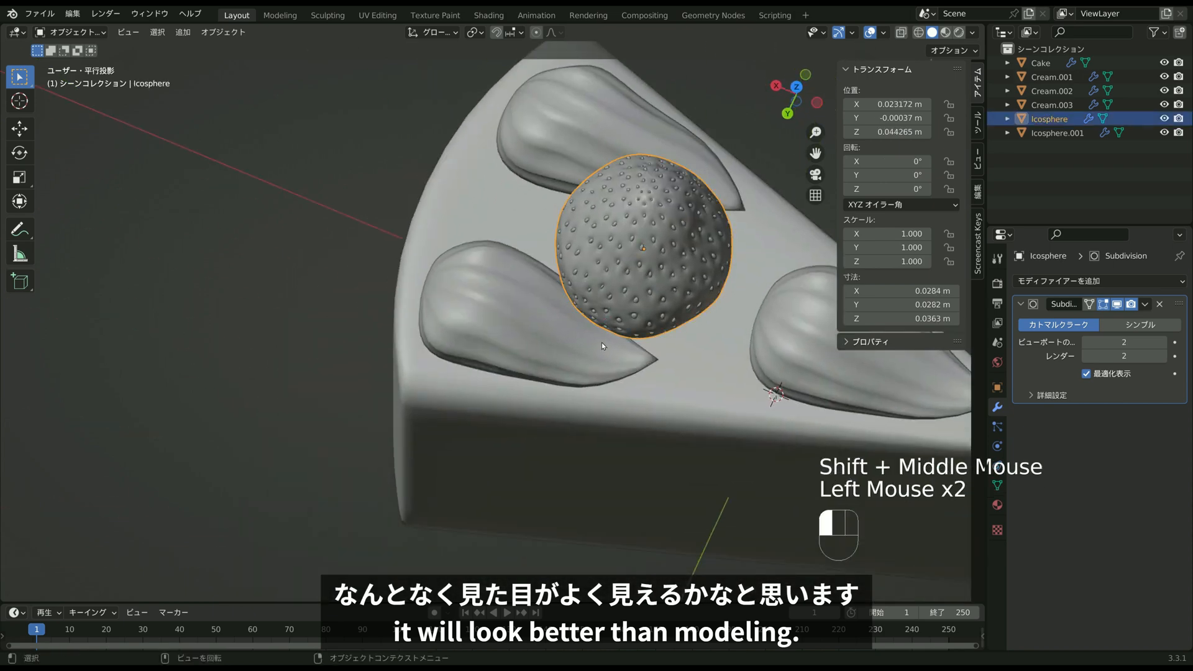
{"action": "left_click", "coordinate": [601, 345]}
{"action": "middle_click_drag", "start_coordinate": [601, 346], "coordinate": [522, 293]}
{"action": "scroll", "coordinate": [521, 293], "scroll_direction": "up", "scroll_amount": 2}
{"action": "key", "text": "Tab"}
{"action": "scroll", "coordinate": [559, 305], "scroll_direction": "up", "scroll_amount": 1}
{"action": "middle_click_drag", "start_coordinate": [590, 323], "coordinate": [637, 309]}
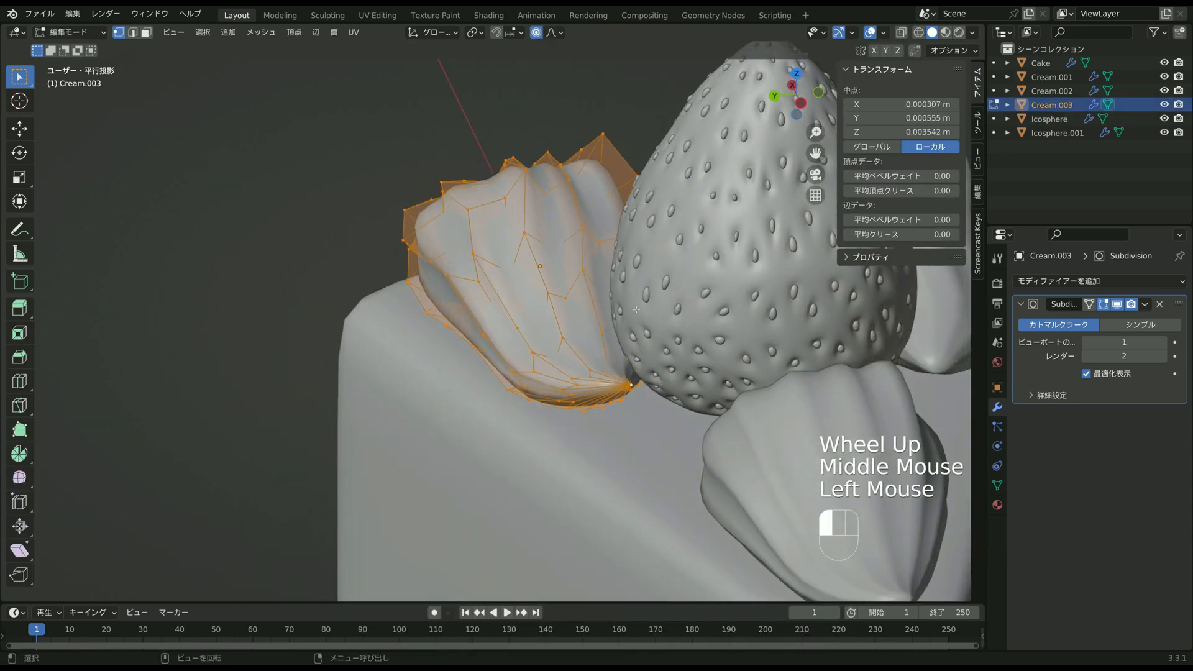
{"action": "left_click", "coordinate": [635, 308]}
{"action": "key", "text": "g"}
{"action": "scroll", "coordinate": [608, 298], "scroll_direction": "down", "scroll_amount": 3}
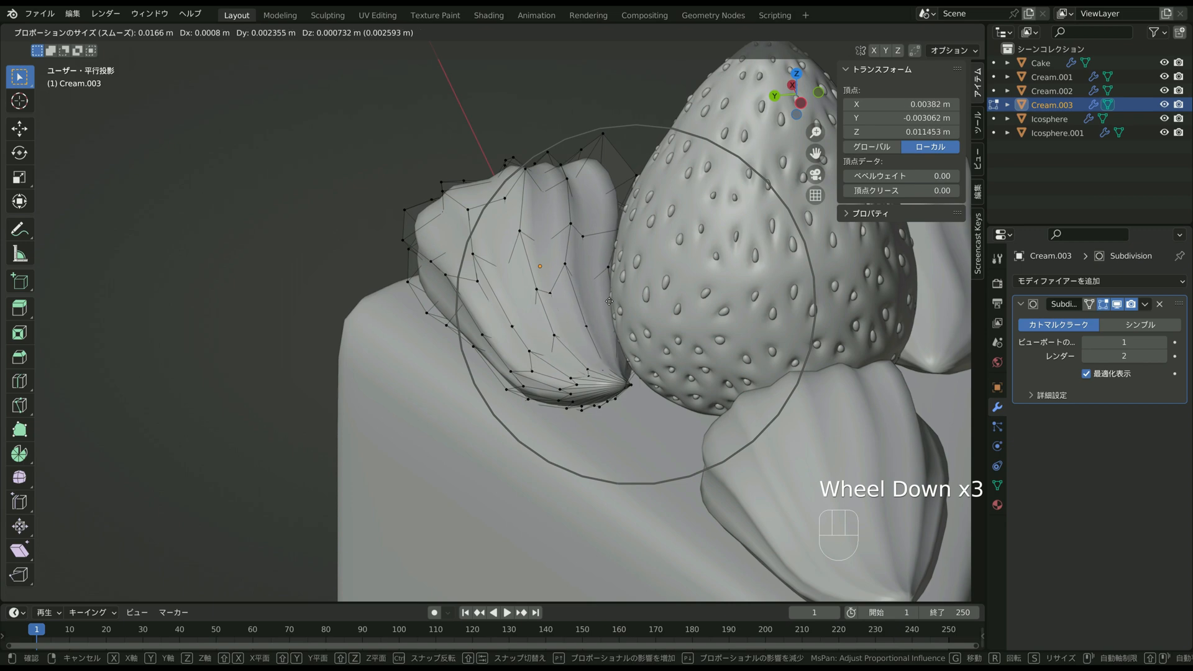
{"action": "left_click", "coordinate": [609, 302]}
Shift a vertex nearer Cream.003's tip about 0.0005 m away from the strawberry with a proportional size of 0.008.
{"action": "left_click", "coordinate": [612, 327]}
{"action": "key", "text": "g"}
{"action": "scroll", "coordinate": [613, 328], "scroll_direction": "up", "scroll_amount": 2}
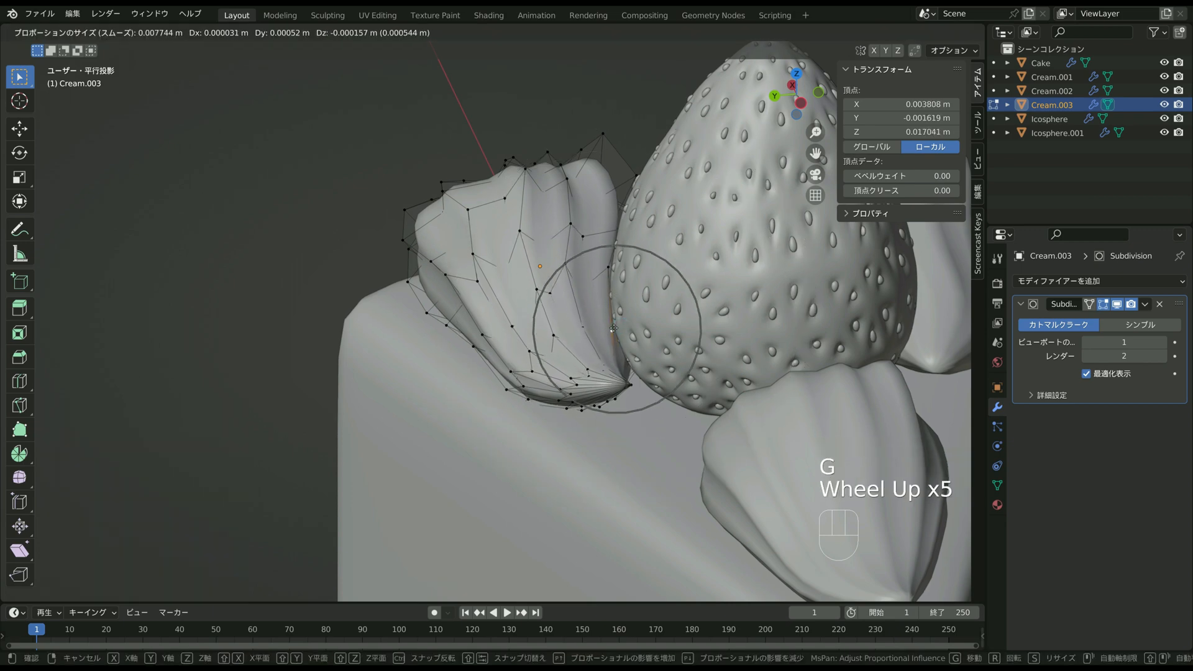
{"action": "left_click", "coordinate": [613, 328]}
{"action": "middle_click_drag", "start_coordinate": [613, 328], "coordinate": [603, 296]}
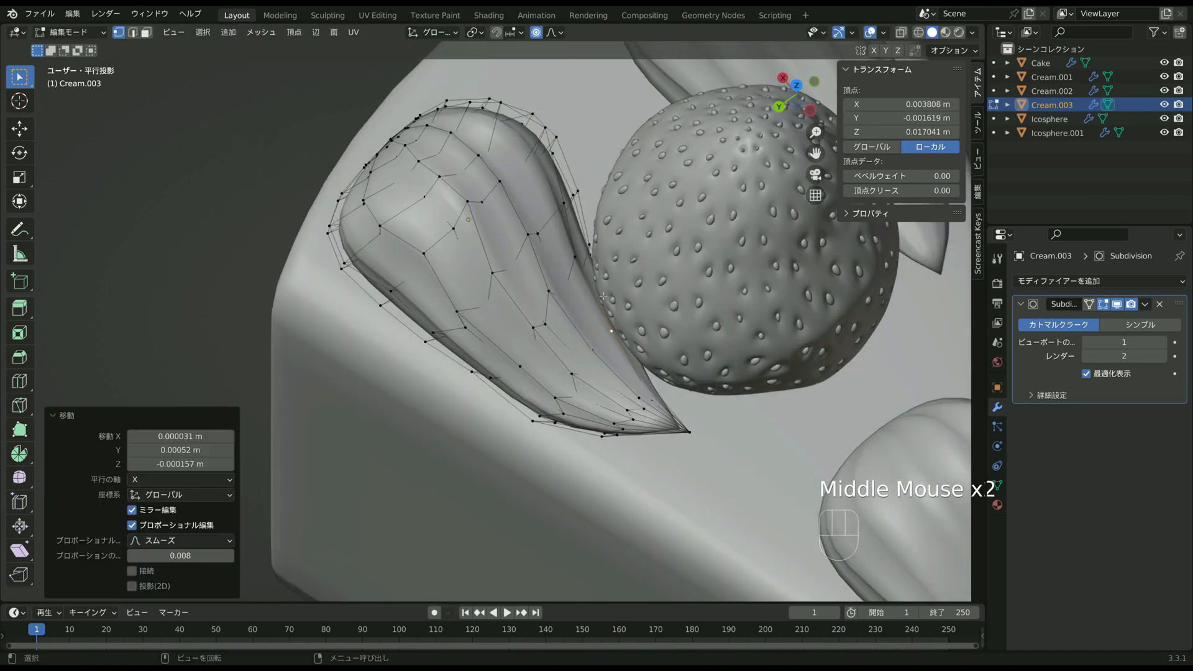
Adjust several vertices along Cream.003's edge so the cream follows the strawberry's curve.
{"action": "key", "text": "g"}
{"action": "left_click", "coordinate": [582, 249]}
{"action": "left_click", "coordinate": [586, 249]}
{"action": "key", "text": "g"}
{"action": "left_click", "coordinate": [603, 311]}
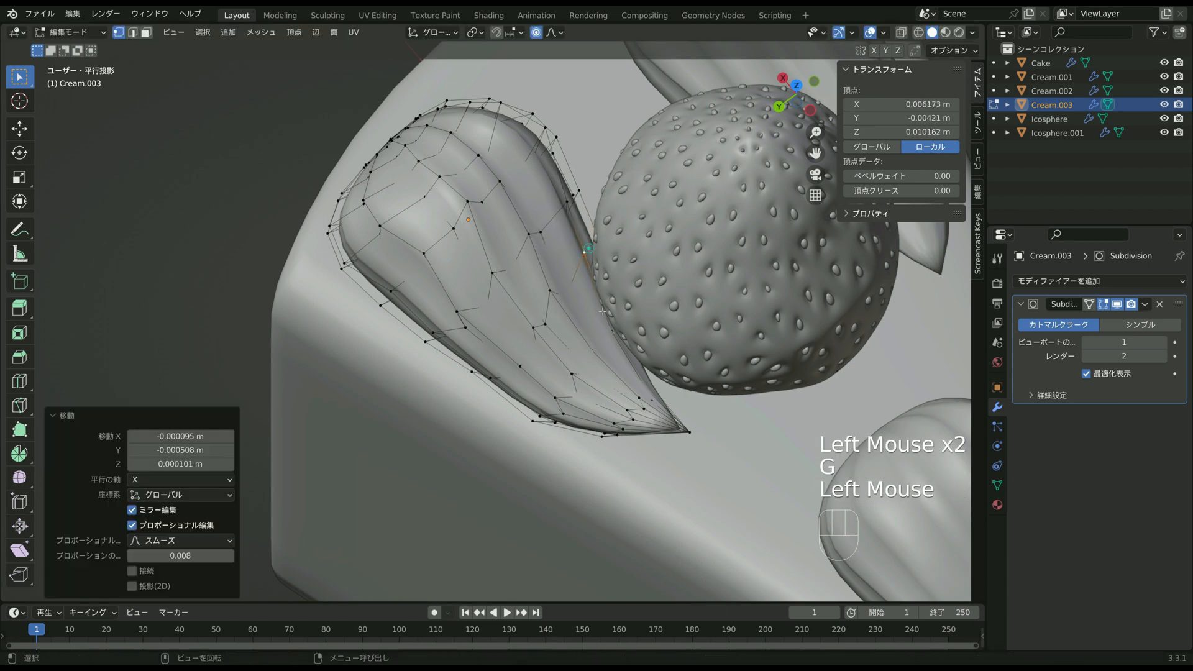
{"action": "double_click", "coordinate": [600, 319]}
{"action": "key", "text": "g"}
{"action": "left_click", "coordinate": [593, 314]}
Move a vertex on Cream.003's wide end by about 0.001 m, following the strawberry's underside, and leave Edit Mode.
{"action": "middle_click_drag", "start_coordinate": [593, 314], "coordinate": [660, 421]}
{"action": "left_click", "coordinate": [579, 458]}
{"action": "key", "text": "g"}
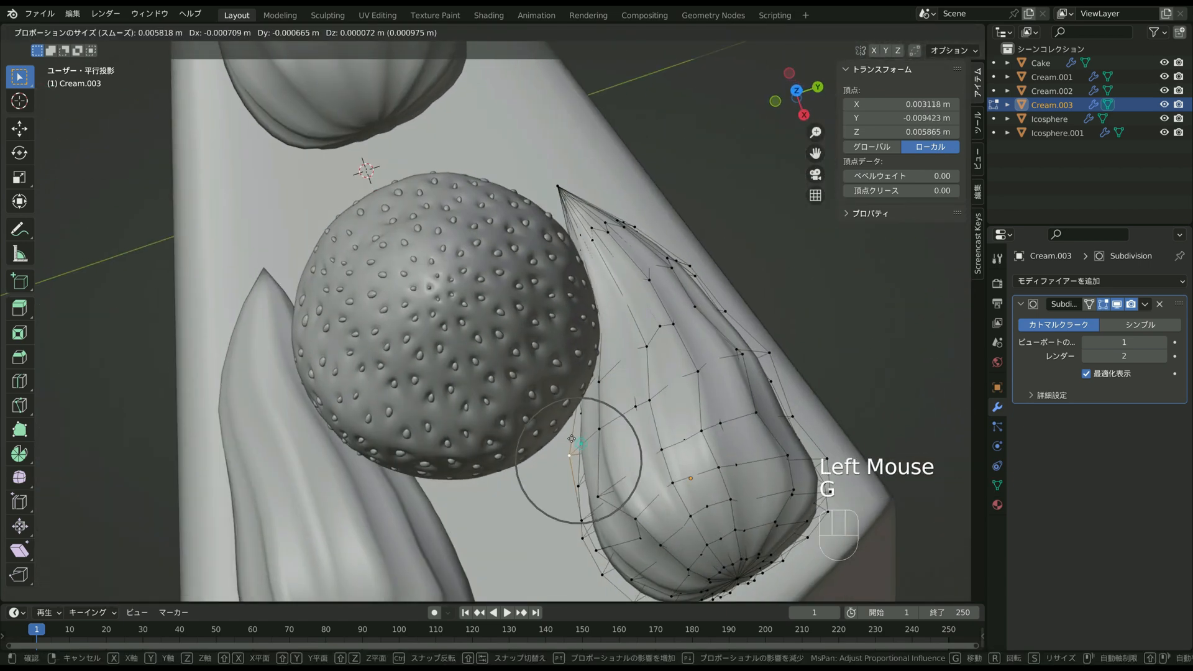
{"action": "left_click", "coordinate": [572, 440]}
{"action": "middle_click_drag", "start_coordinate": [552, 480], "coordinate": [587, 371], "text": "shift"}
{"action": "key", "text": "Tab"}
Edit Cream.001 again and nudge two outline vertices at its wide end toward the strawberry, finishing in Object Mode.
{"action": "left_click", "coordinate": [442, 408]}
{"action": "key", "text": "Tab"}
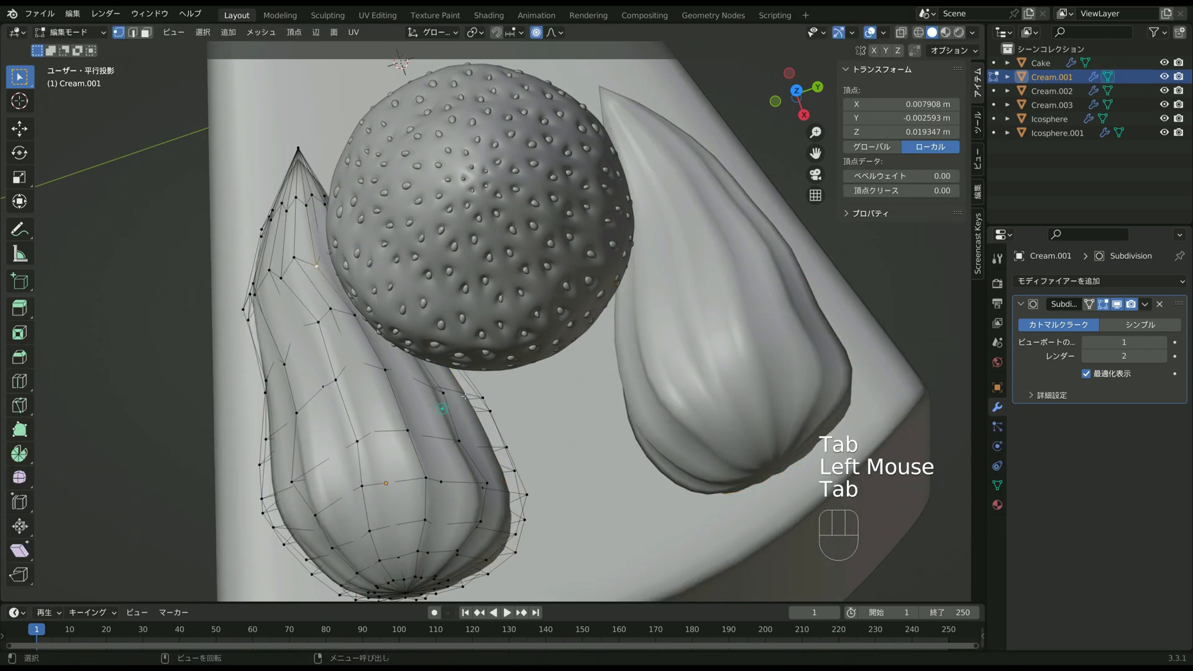
{"action": "left_click", "coordinate": [442, 409]}
{"action": "key", "text": "g"}
{"action": "left_click", "coordinate": [487, 375]}
{"action": "left_click", "coordinate": [507, 446]}
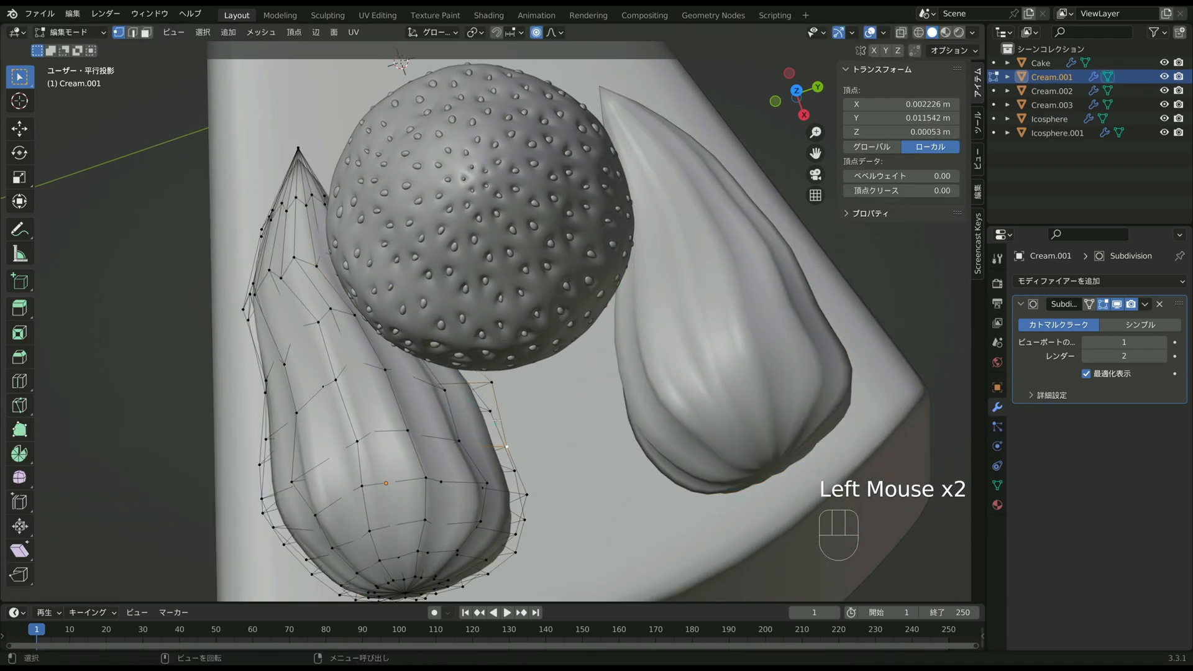
{"action": "key", "text": "g"}
{"action": "left_click", "coordinate": [508, 420]}
{"action": "key", "text": "Tab"}
Edit Cream.003 once more, nudge a vertex near its tip beside the strawberry, return to Object Mode, and select the cake.
{"action": "scroll", "coordinate": [644, 453], "scroll_direction": "down", "scroll_amount": 3}
{"action": "left_click", "coordinate": [643, 448]}
{"action": "middle_click_drag", "start_coordinate": [643, 449], "coordinate": [754, 394]}
{"action": "scroll", "coordinate": [753, 393], "scroll_direction": "up", "scroll_amount": 2}
{"action": "left_click", "coordinate": [633, 321]}
{"action": "middle_click_drag", "start_coordinate": [633, 321], "coordinate": [604, 297]}
{"action": "key", "text": "Tab"}
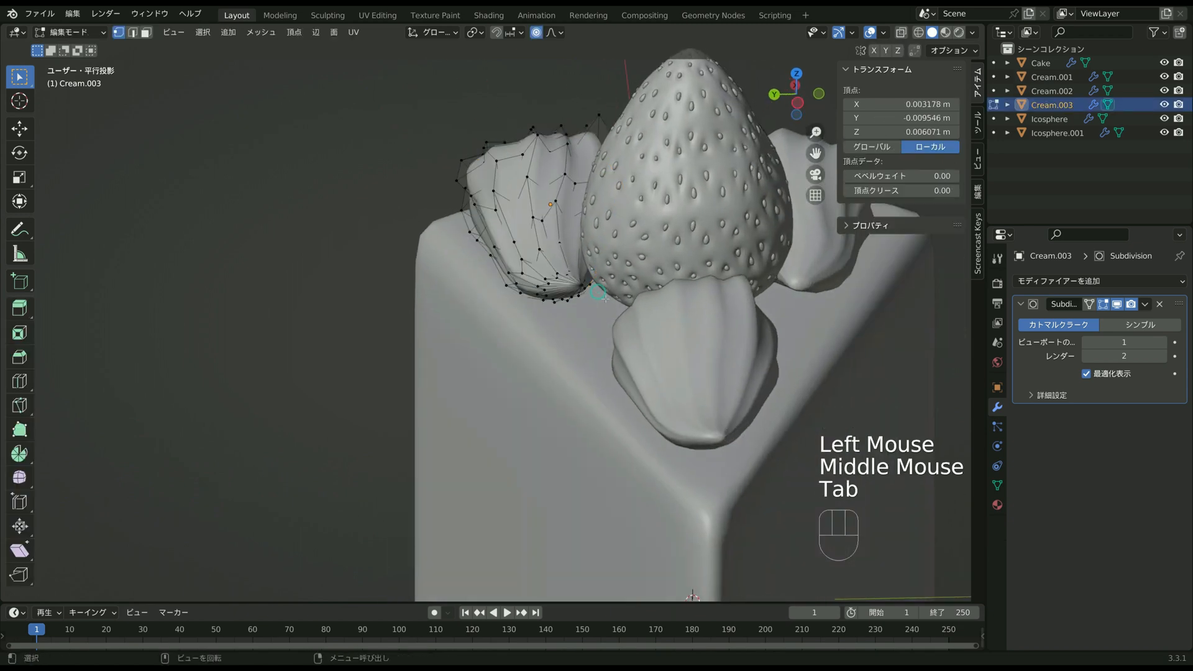
{"action": "key", "text": "g"}
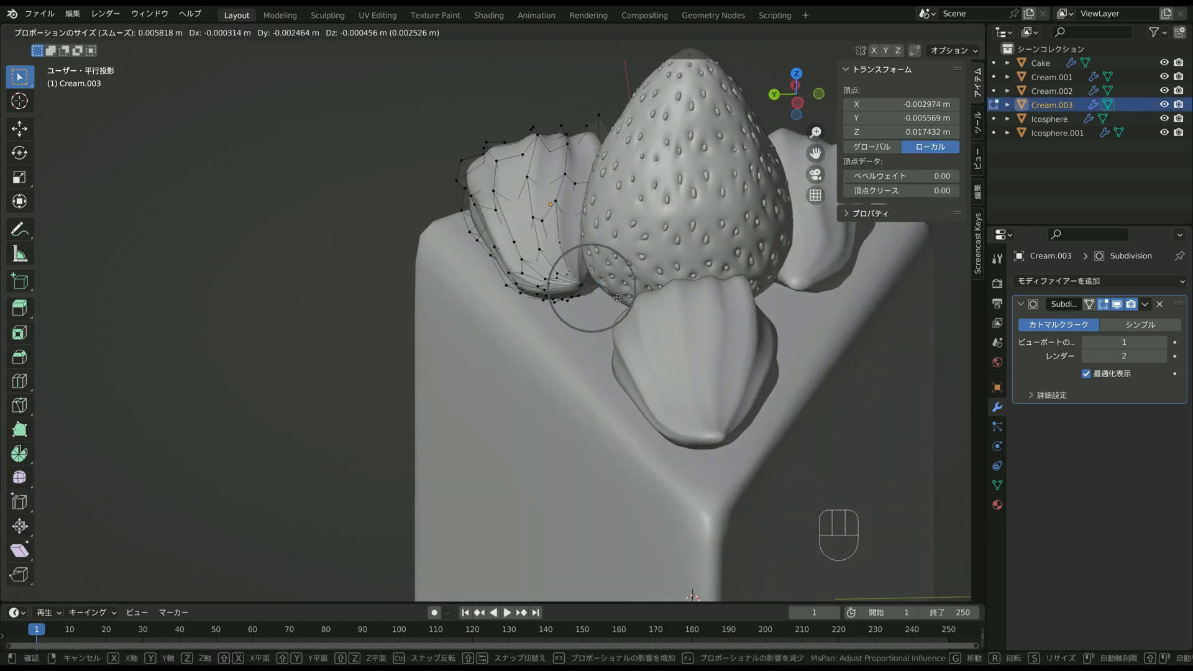
{"action": "left_click", "coordinate": [608, 295]}
{"action": "scroll", "coordinate": [649, 326], "scroll_direction": "down", "scroll_amount": 2}
{"action": "key", "text": "Tab"}
{"action": "left_click", "coordinate": [767, 375]}
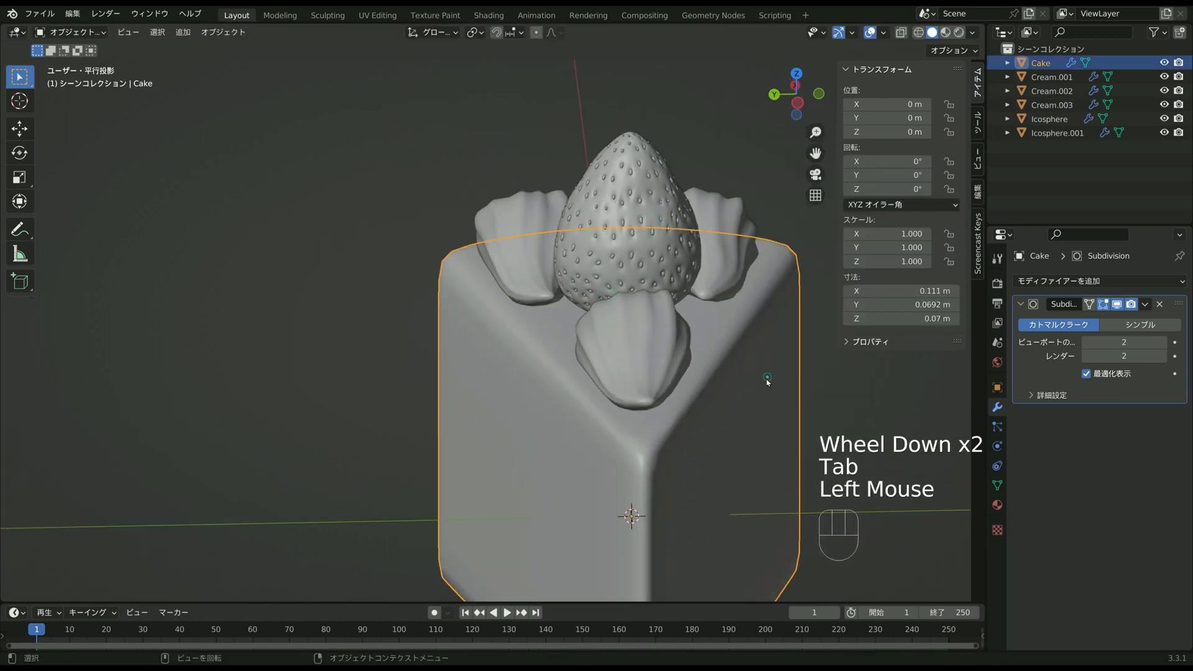
Inspect the whole cake from the intended shooting side against the reference photo, looking for cream that sticks into the strawberry.
{"action": "scroll", "coordinate": [767, 375], "scroll_direction": "down", "scroll_amount": 2}
{"action": "middle_click_drag", "start_coordinate": [767, 373], "coordinate": [584, 379]}
{"action": "middle_click_drag", "start_coordinate": [584, 379], "coordinate": [624, 441]}
{"action": "scroll", "coordinate": [625, 441], "scroll_direction": "down", "scroll_amount": 1}
{"action": "left_click", "coordinate": [747, 372]}
{"action": "middle_click_drag", "start_coordinate": [748, 373], "coordinate": [605, 399]}
{"action": "scroll", "coordinate": [572, 510], "scroll_direction": "down", "scroll_amount": 2}
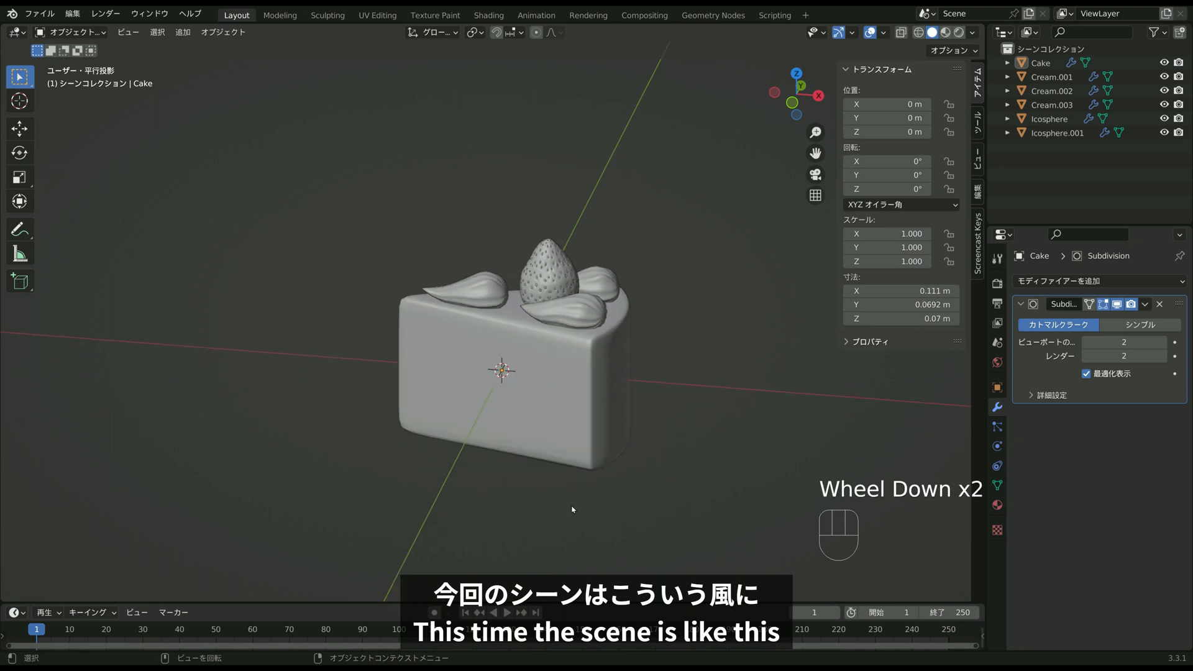
{"action": "key", "text": "alt+Tab"}
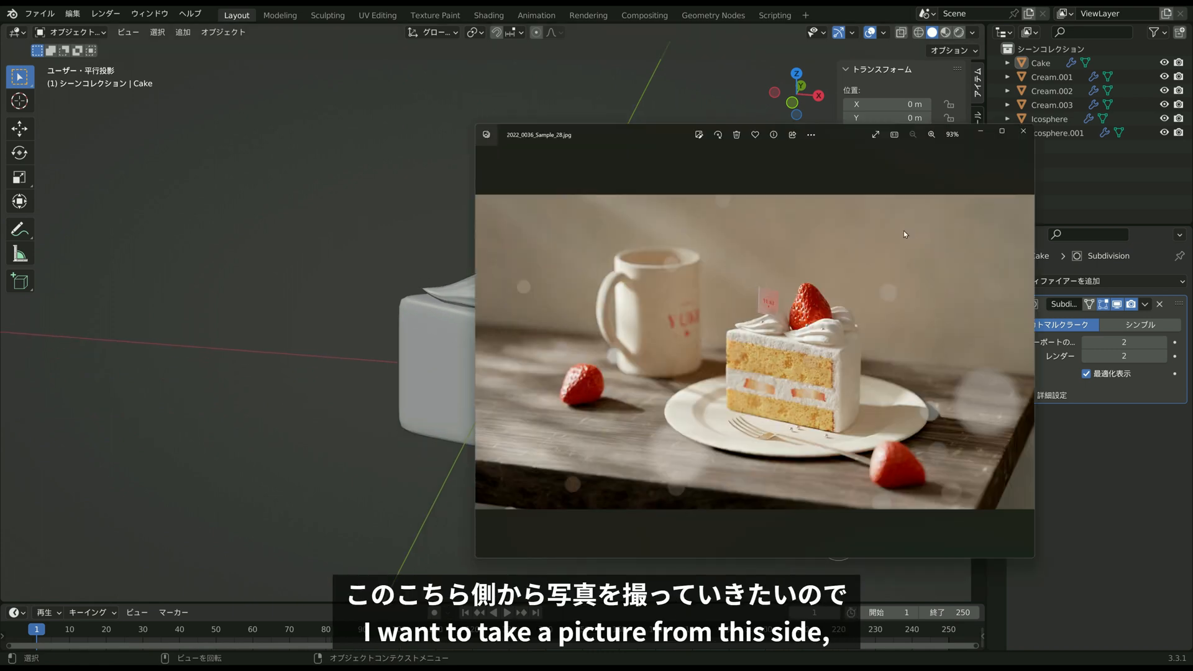
{"action": "left_click", "coordinate": [381, 349]}
{"action": "middle_click_drag", "start_coordinate": [630, 331], "coordinate": [630, 321]}
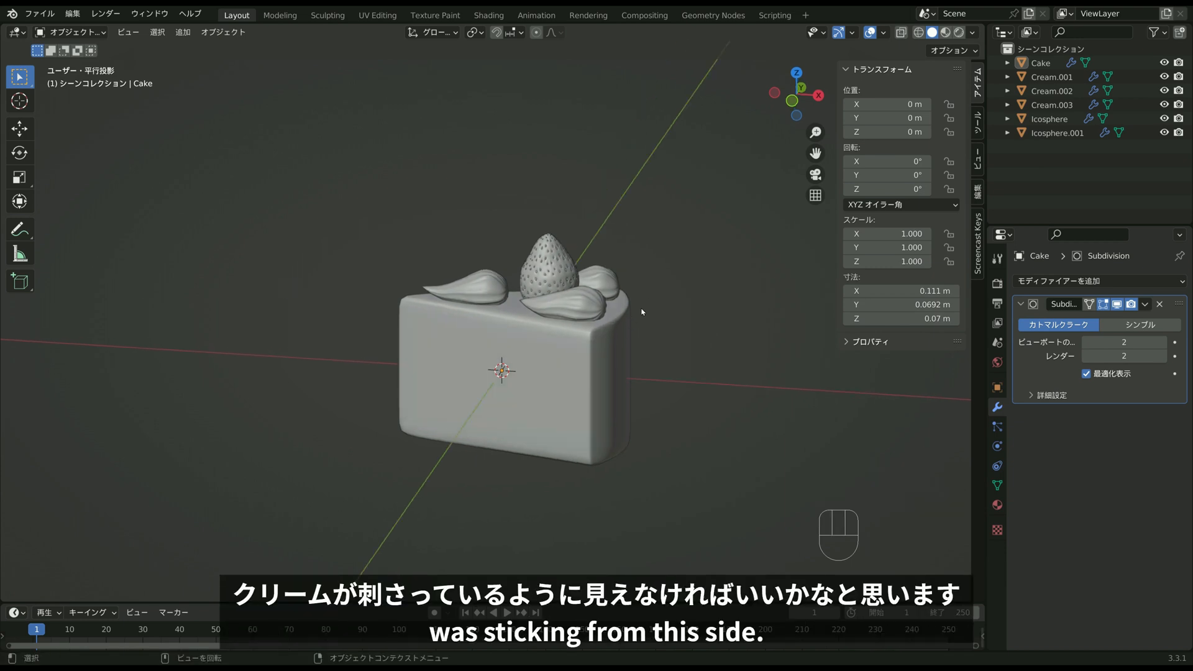
{"action": "scroll", "coordinate": [561, 385], "scroll_direction": "up", "scroll_amount": 3}
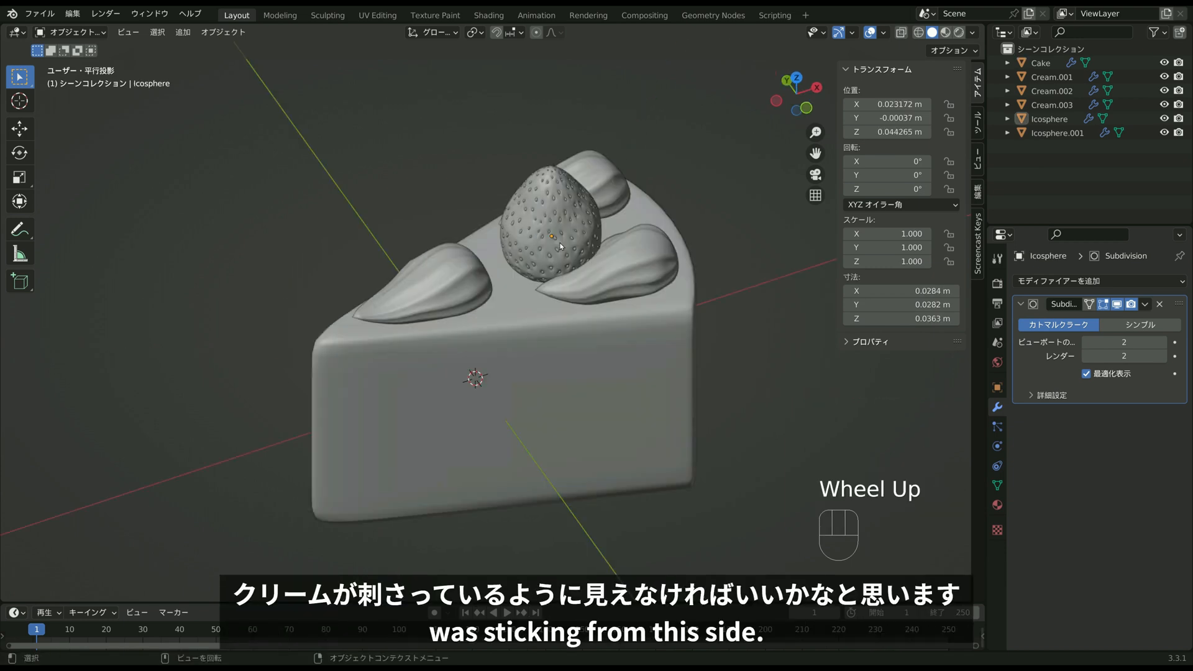
Rename the strawberry body's object from Icosphere to Strawberry.001.
{"action": "left_click", "coordinate": [1049, 119]}
{"action": "double_click", "coordinate": [1048, 119]}
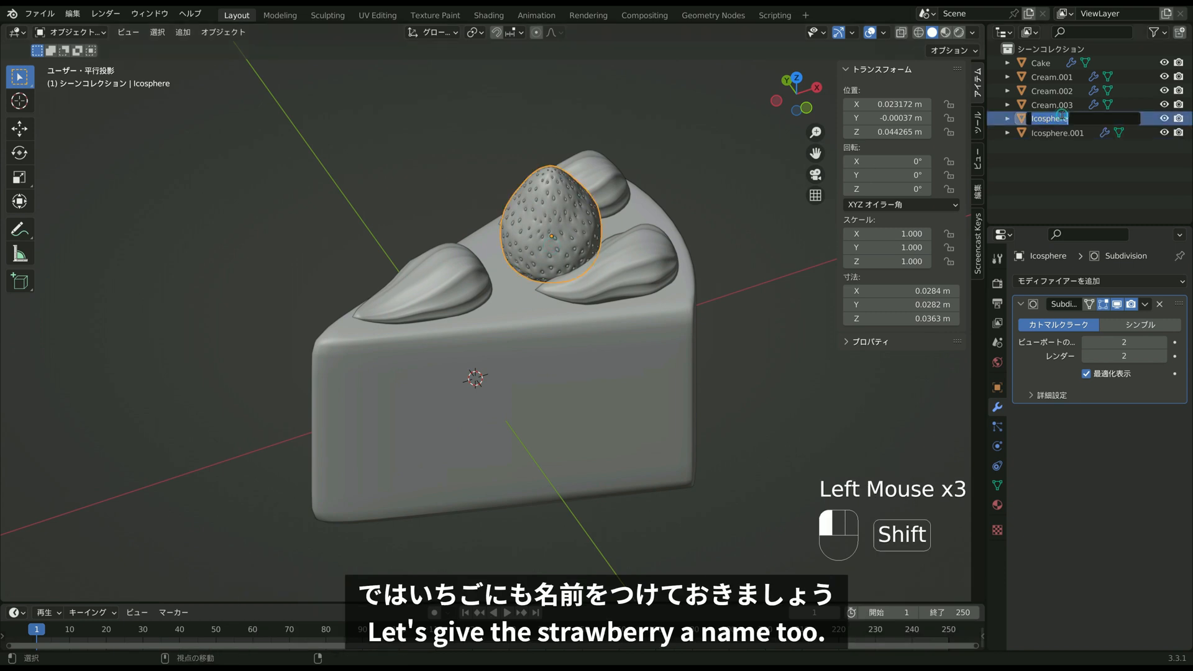
{"action": "type", "text": "Straw"}
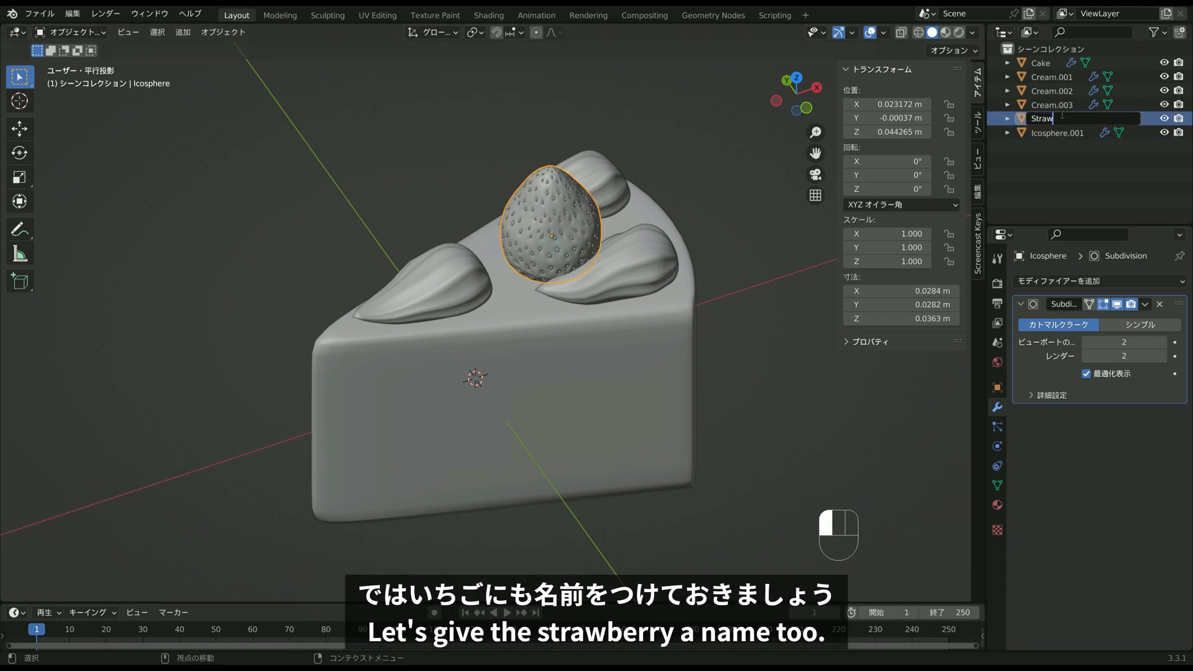
{"action": "type", "text": "berry"}
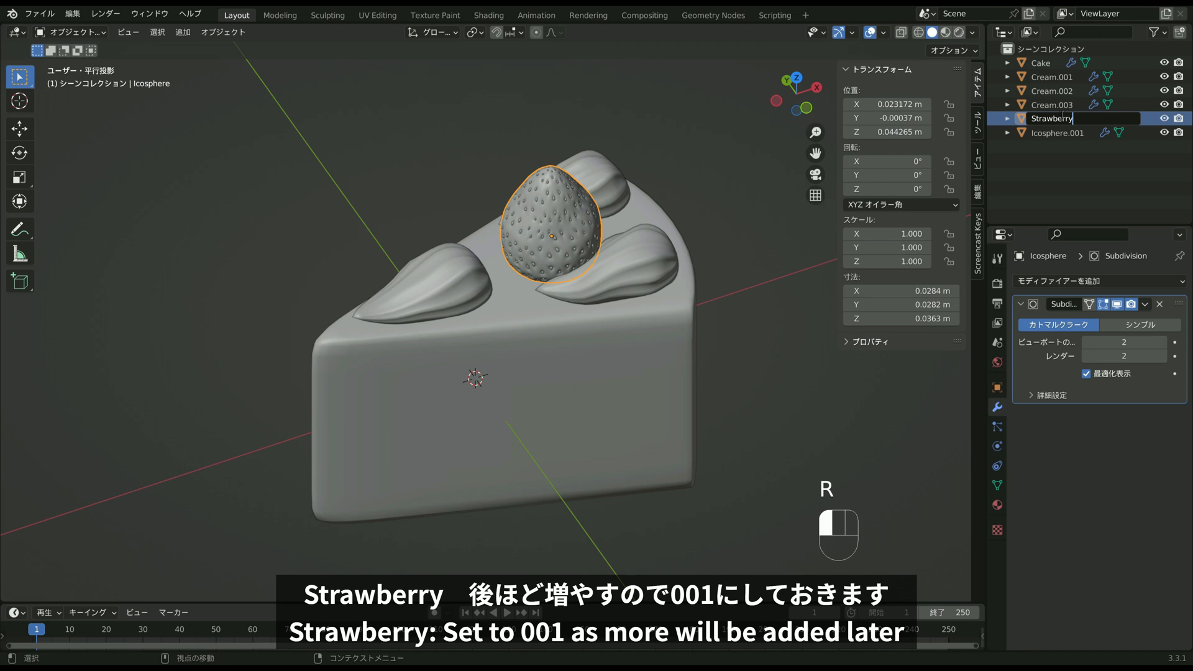
{"action": "type", "text": ".00"}
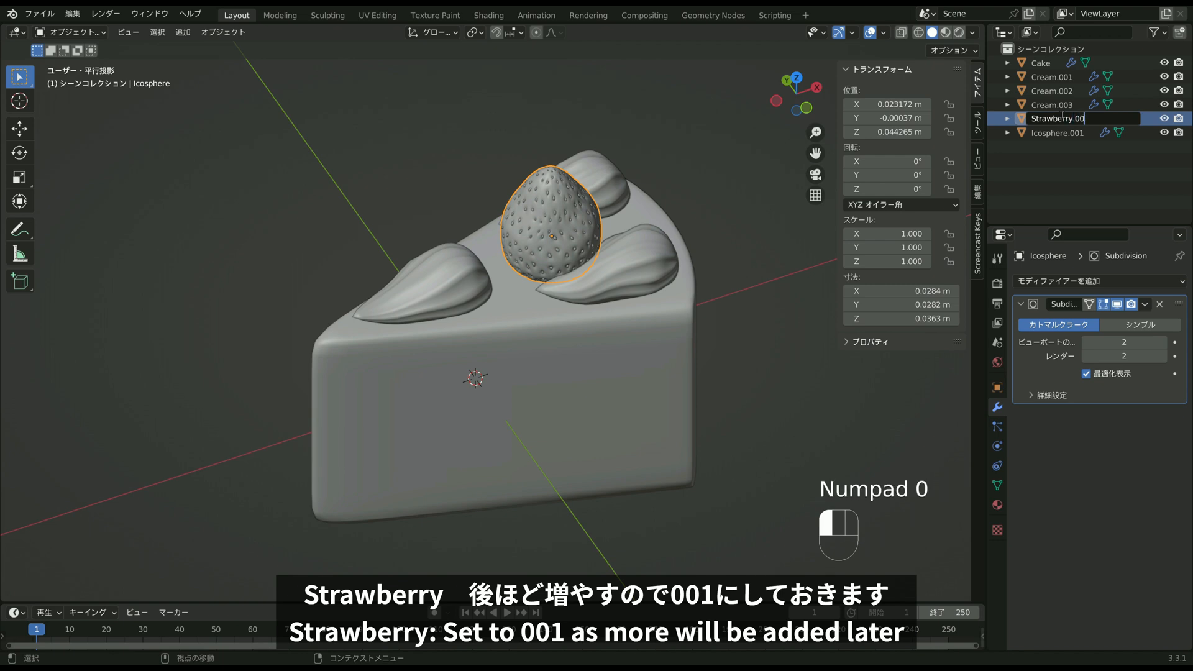
{"action": "type", "text": "1"}
{"action": "key", "text": "Return"}
Rename the strawberry's seed object, Icosphere.001, to StrawberrySeed.001, reusing the strawberry's copied name.
{"action": "double_click", "coordinate": [1057, 129]}
{"action": "key", "text": "ctrl+c"}
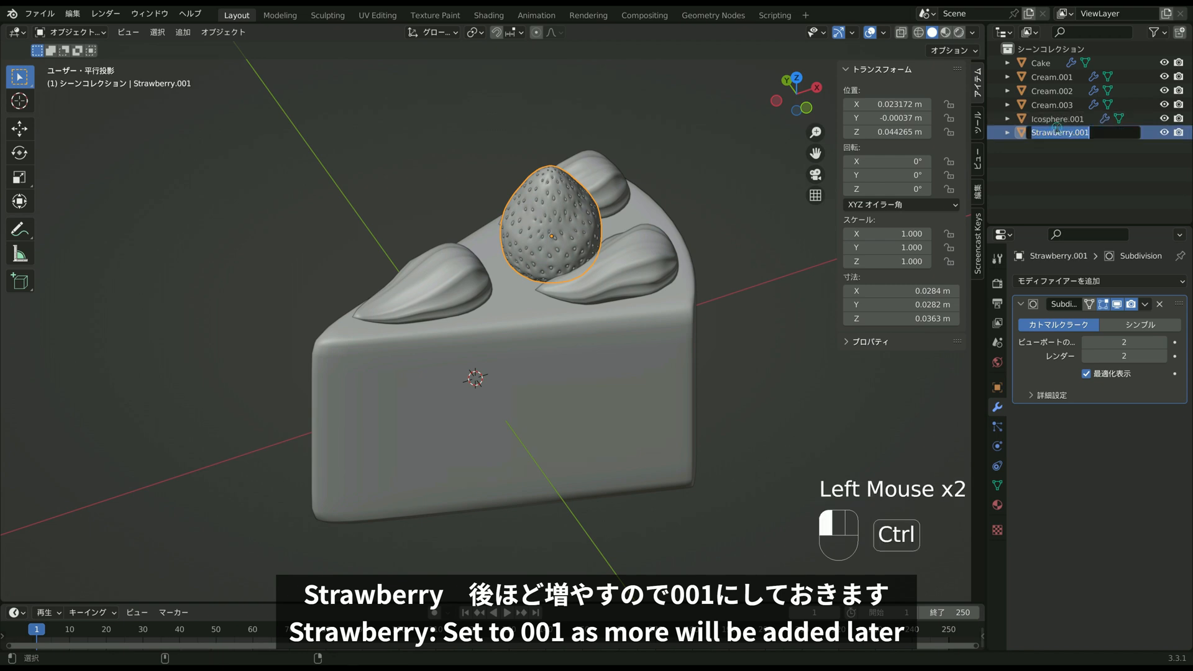
{"action": "double_click", "coordinate": [1059, 118]}
{"action": "key", "text": "ctrl+v"}
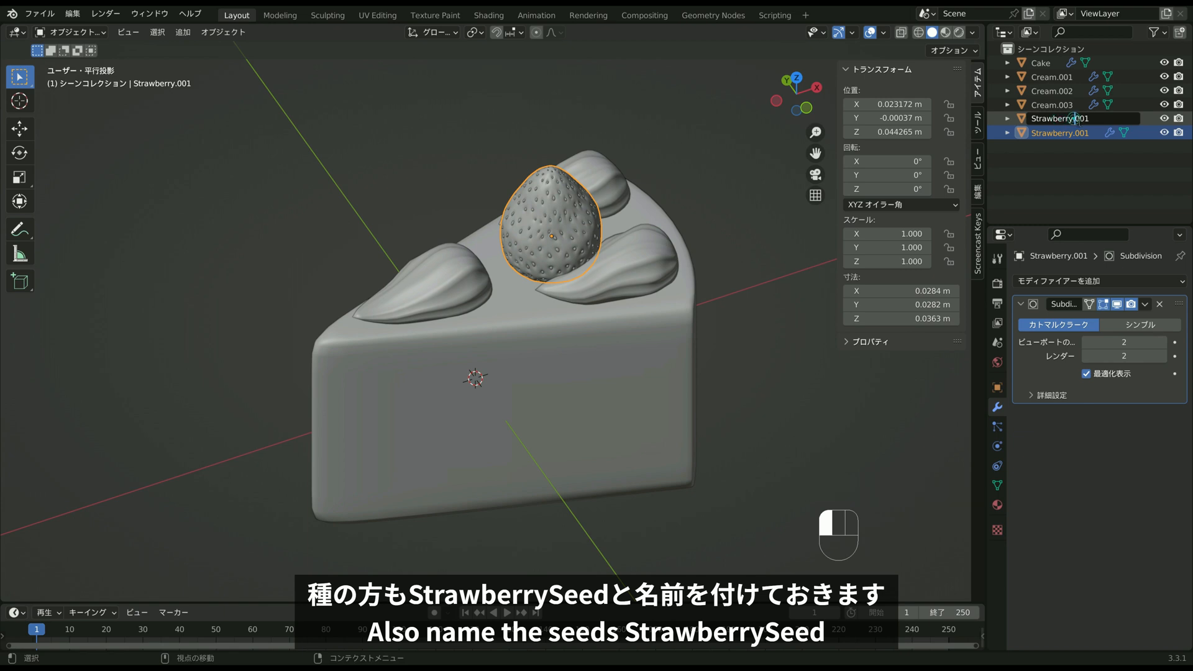
{"action": "type", "text": "Seed"}
{"action": "left_click", "coordinate": [1092, 148]}
{"action": "left_click", "coordinate": [1093, 148]}
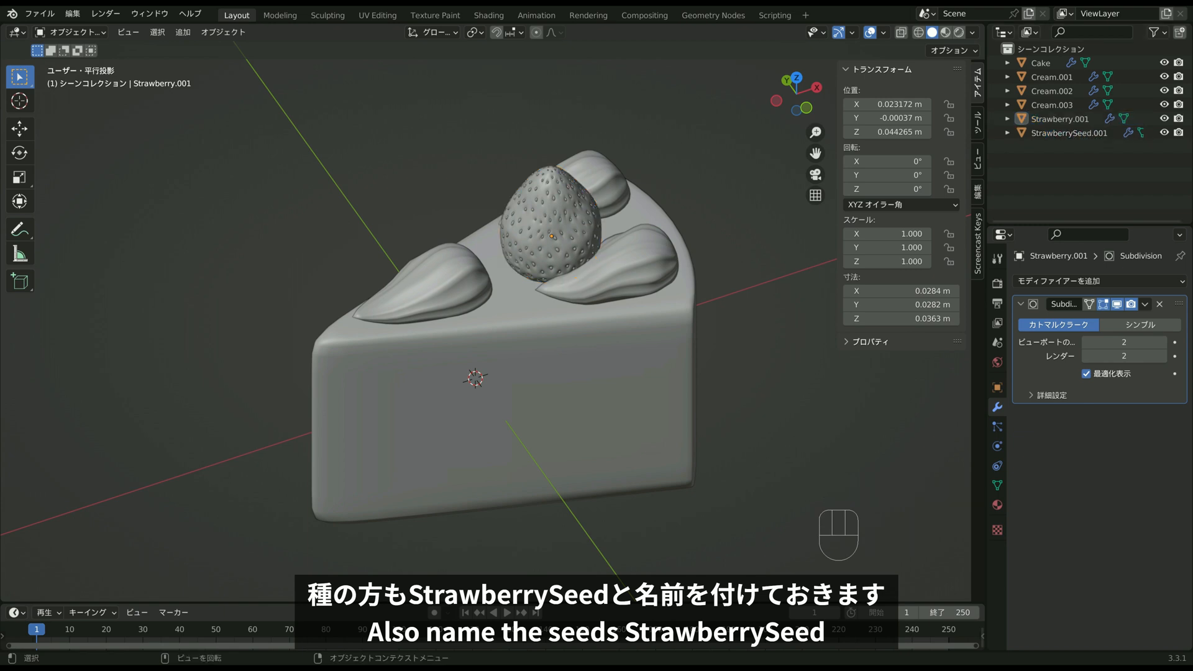
After checking the reference photo, add an ico sphere with 4 subdivisions and shade it smooth.
{"action": "key", "text": "alt+Tab"}
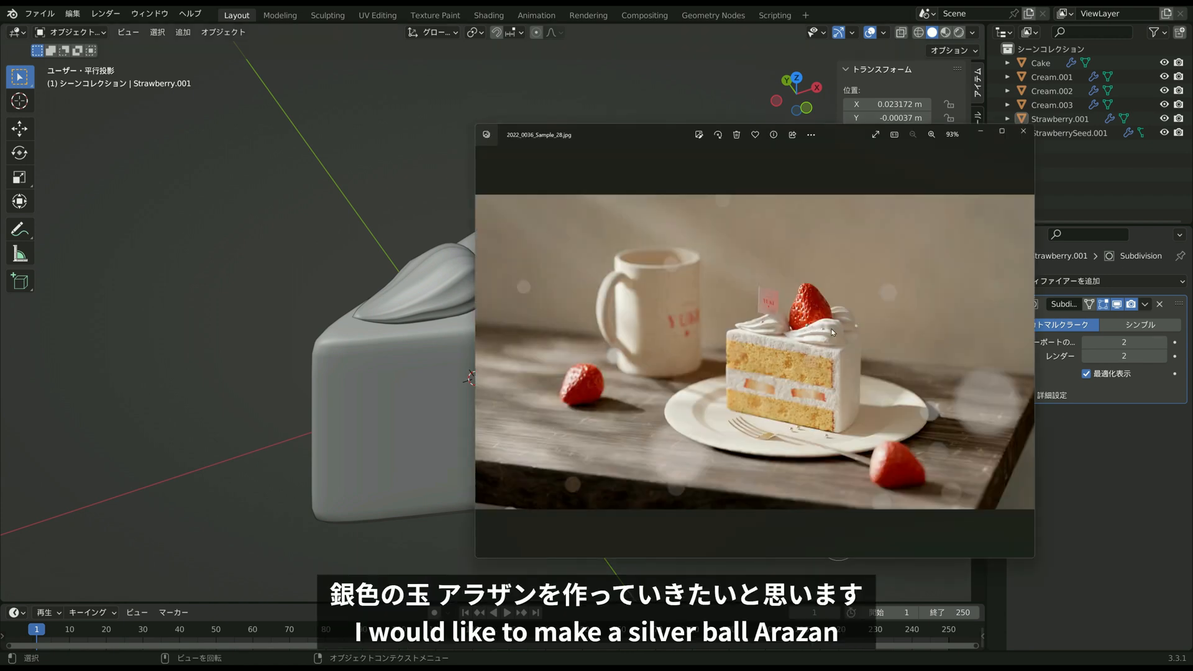
{"action": "left_click", "coordinate": [191, 359]}
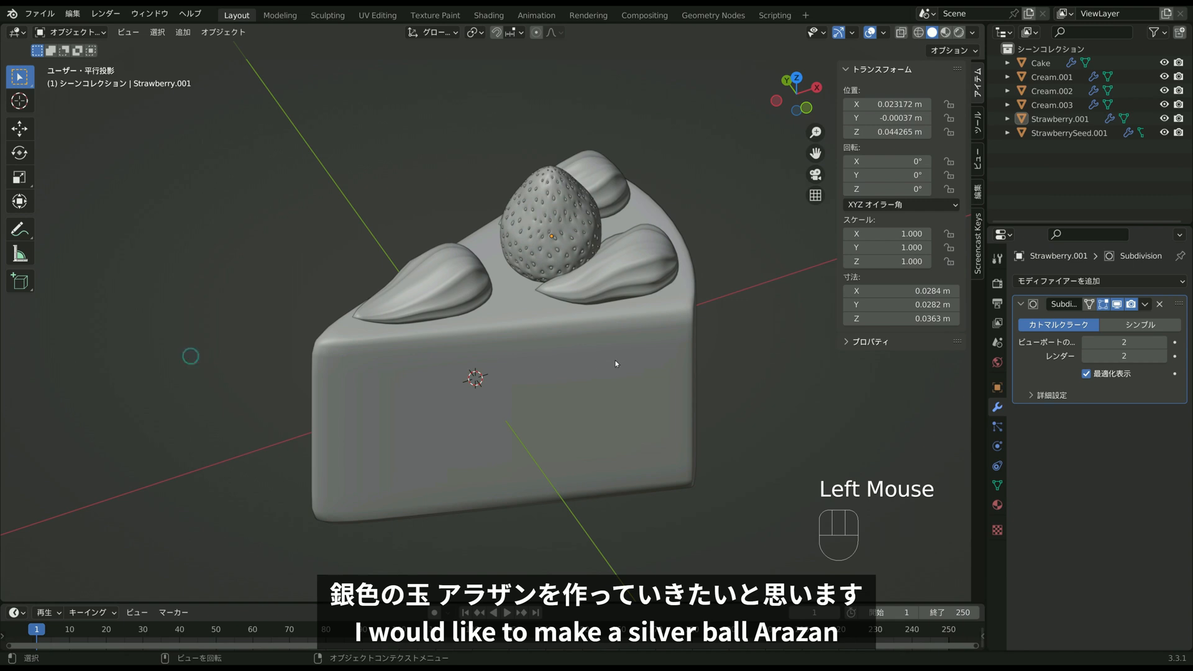
{"action": "key", "text": "shift+a"}
{"action": "mouse_move", "coordinate": [541, 306]}
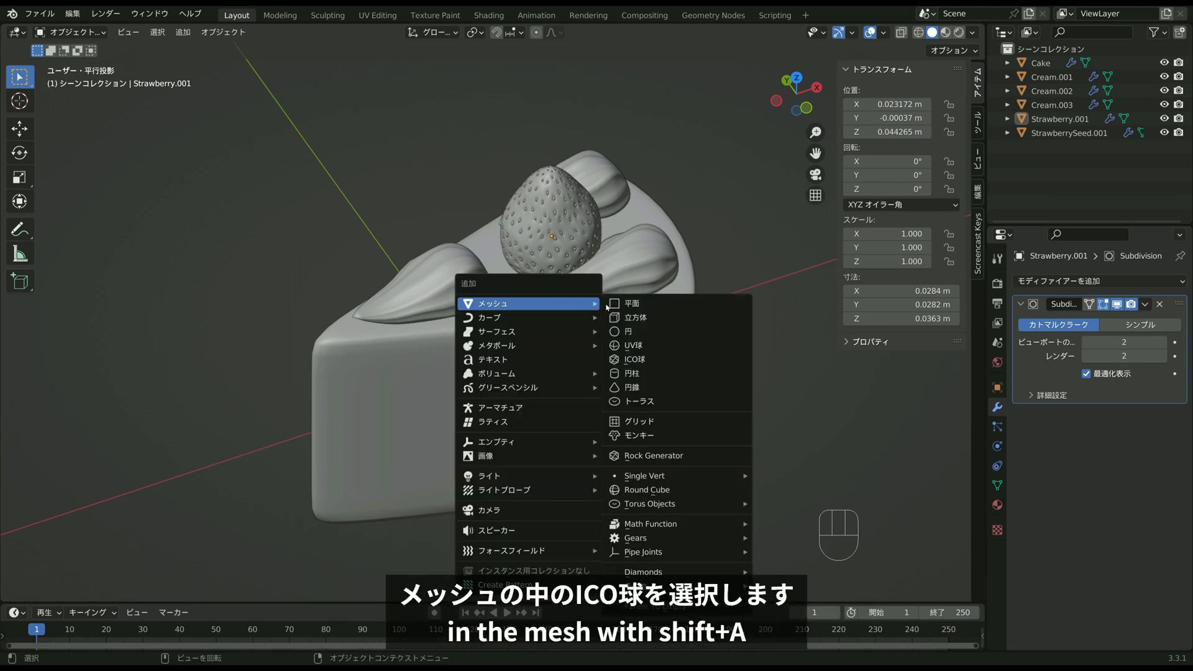
{"action": "left_click", "coordinate": [655, 360]}
{"action": "scroll", "coordinate": [650, 357], "scroll_direction": "down", "scroll_amount": 7}
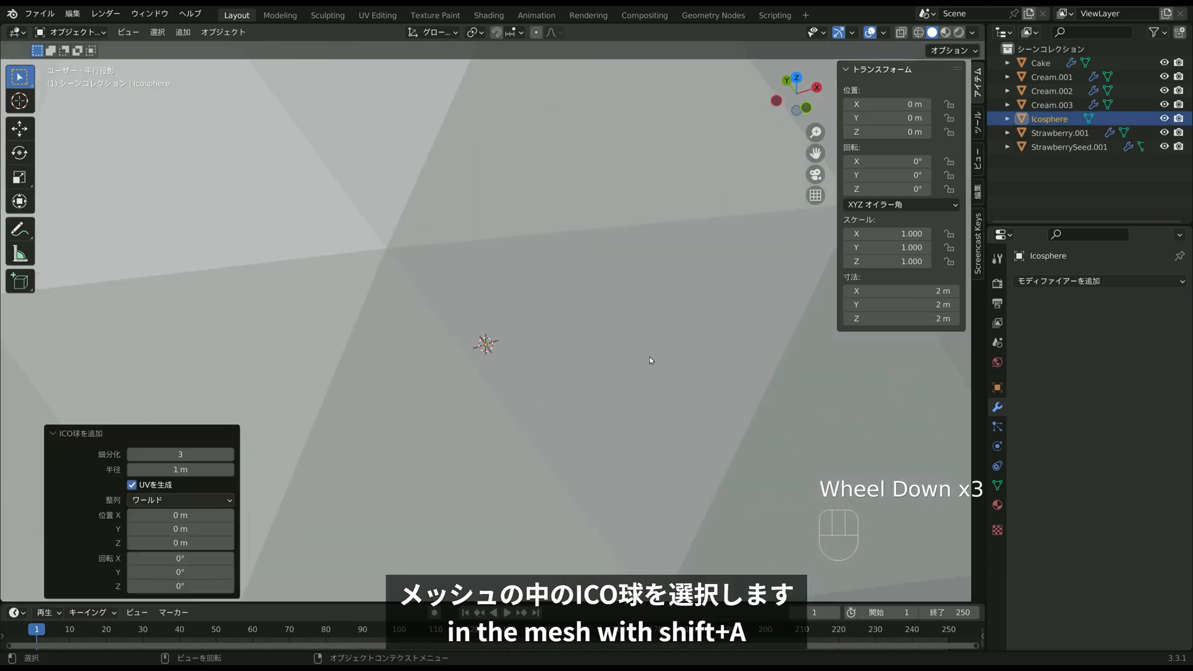
{"action": "middle_click_drag", "start_coordinate": [605, 382], "coordinate": [529, 402]}
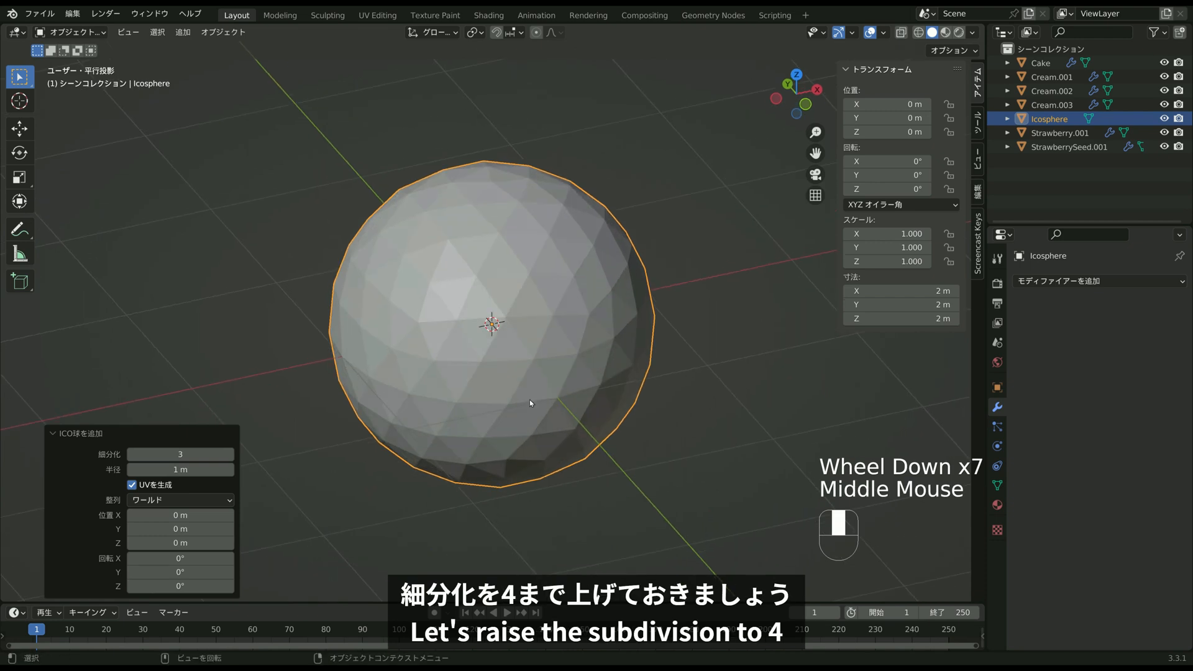
{"action": "left_click", "coordinate": [229, 454]}
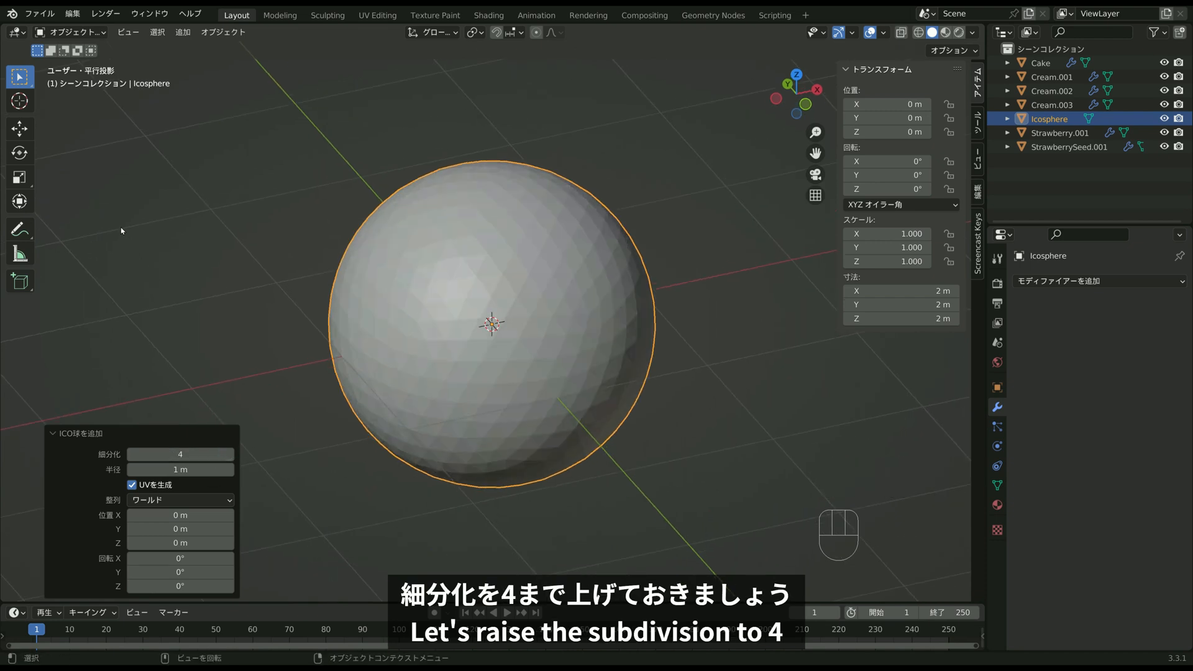
{"action": "right_click", "coordinate": [508, 236]}
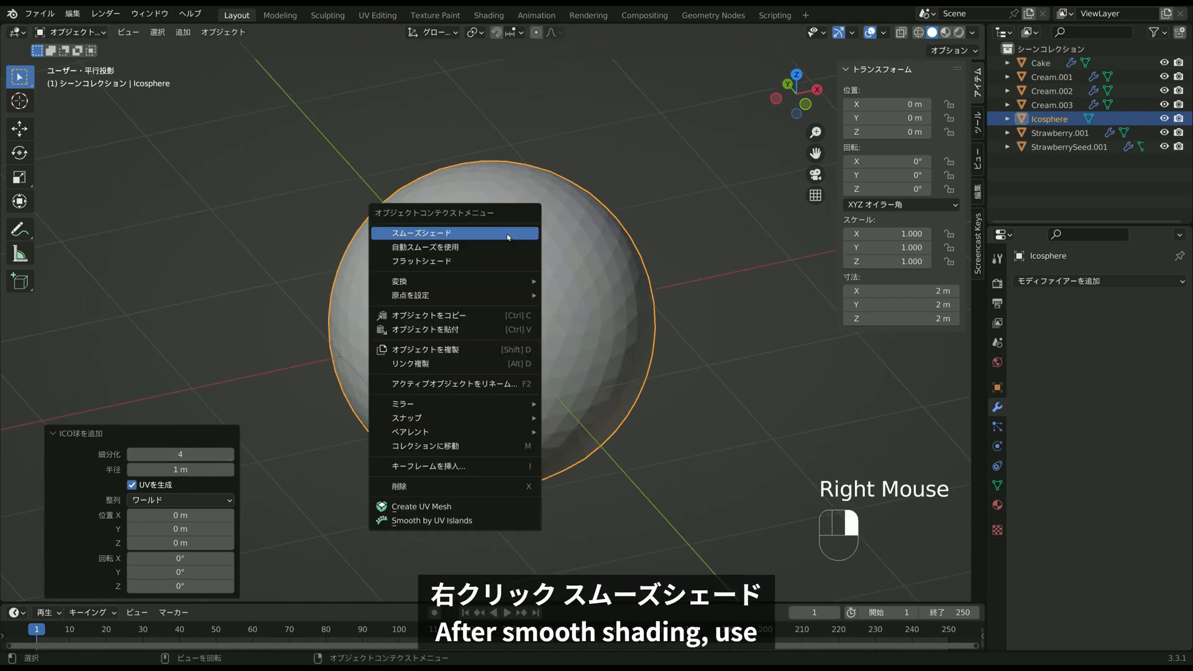
{"action": "left_click", "coordinate": [508, 236]}
Scale the ico sphere down to about 0.0027 m across and raise it about 0.044 m to the height of the cream.
{"action": "scroll", "coordinate": [759, 364], "scroll_direction": "up", "scroll_amount": 2}
{"action": "key", "text": "s"}
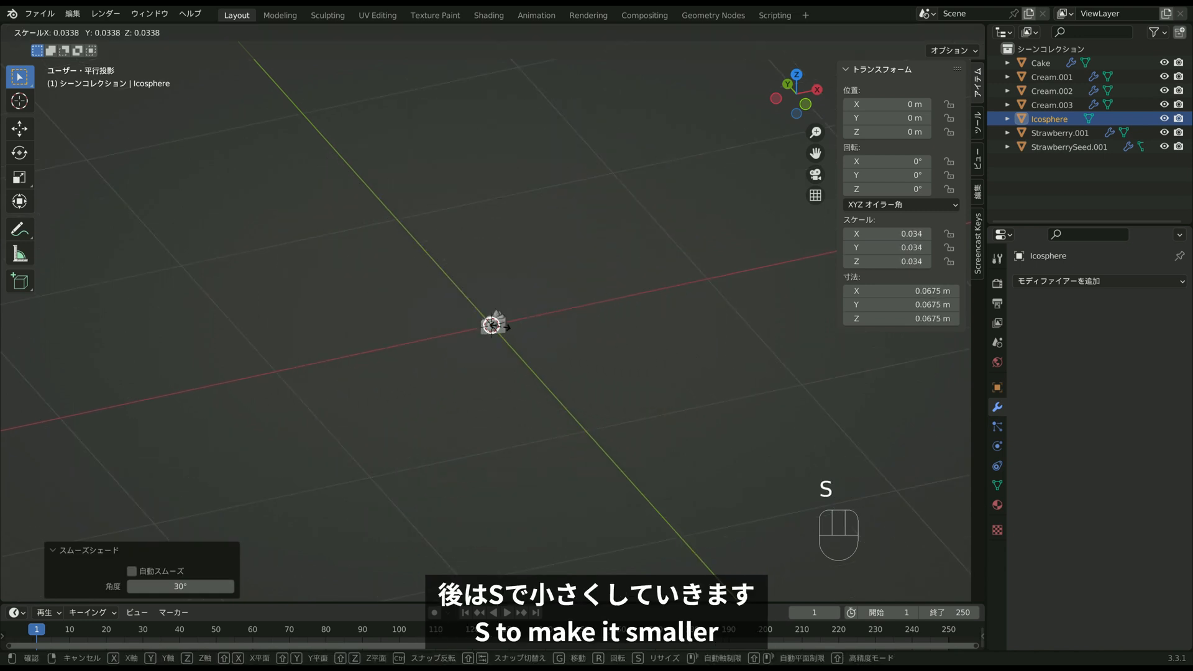
{"action": "left_click", "coordinate": [494, 325]}
{"action": "scroll", "coordinate": [494, 325], "scroll_direction": "up", "scroll_amount": 3}
{"action": "key", "text": "s"}
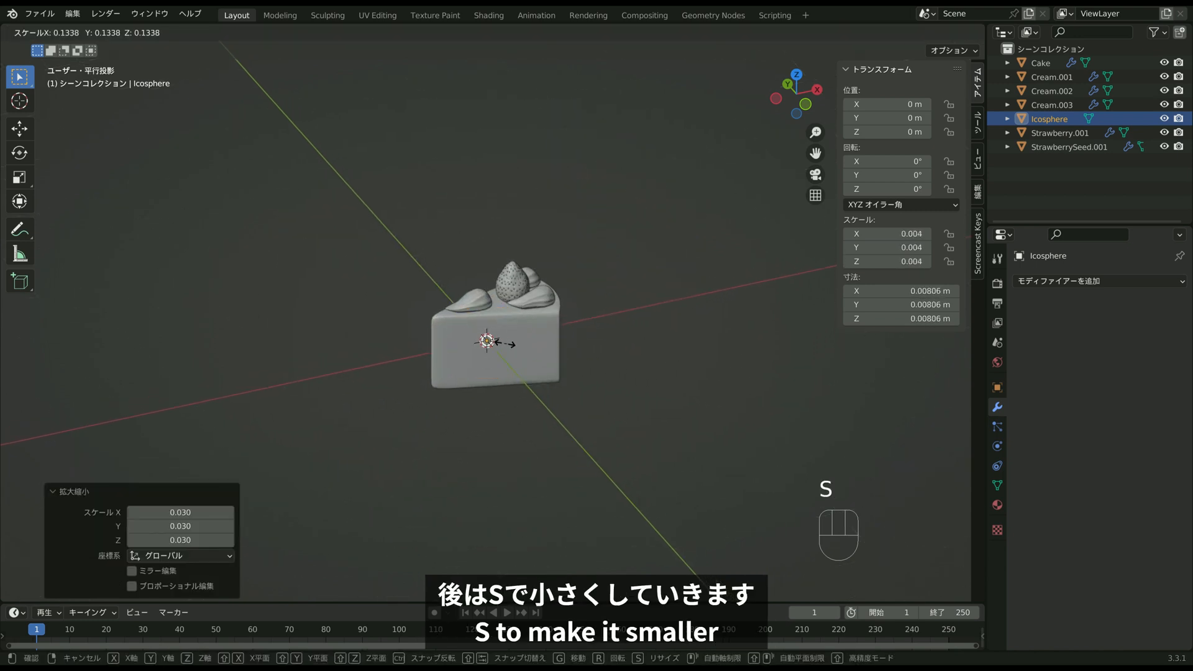
{"action": "left_click", "coordinate": [506, 343]}
{"action": "key", "text": "g"}
{"action": "key", "text": "z"}
{"action": "left_click", "coordinate": [534, 304]}
{"action": "scroll", "coordinate": [537, 300], "scroll_direction": "up", "scroll_amount": 4}
{"action": "key", "text": "s"}
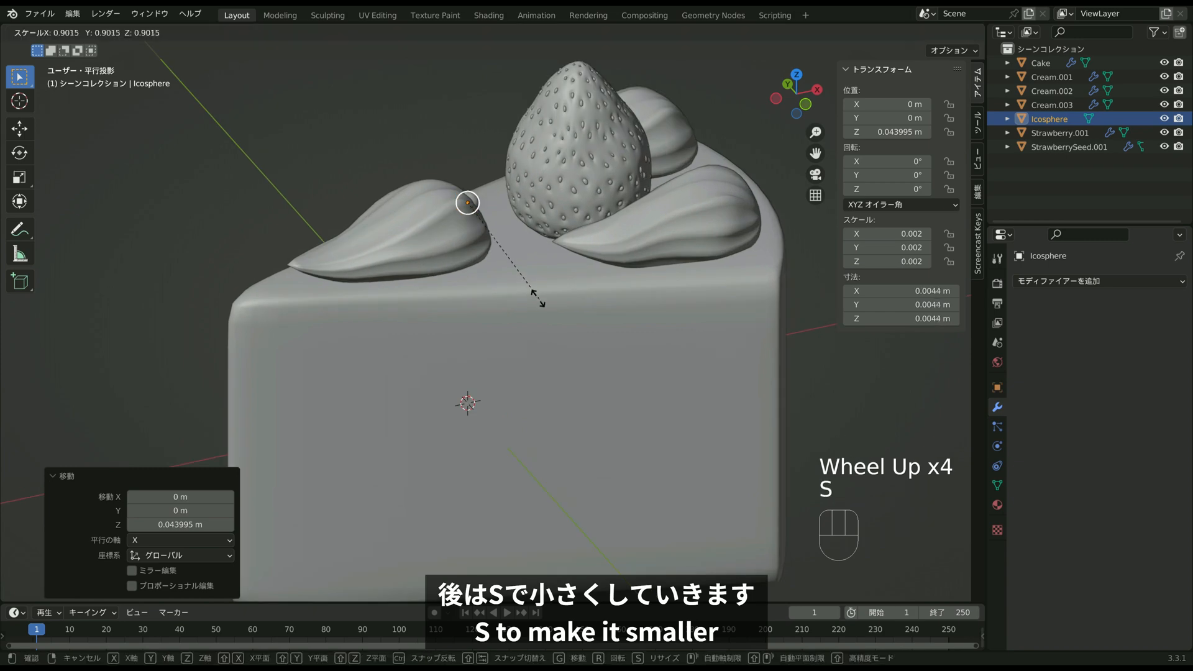
{"action": "left_click", "coordinate": [506, 271]}
In top view, move the ball onto the front cream beside the strawberry and shrink it to about 0.0022 m.
{"action": "key", "text": "KP_7"}
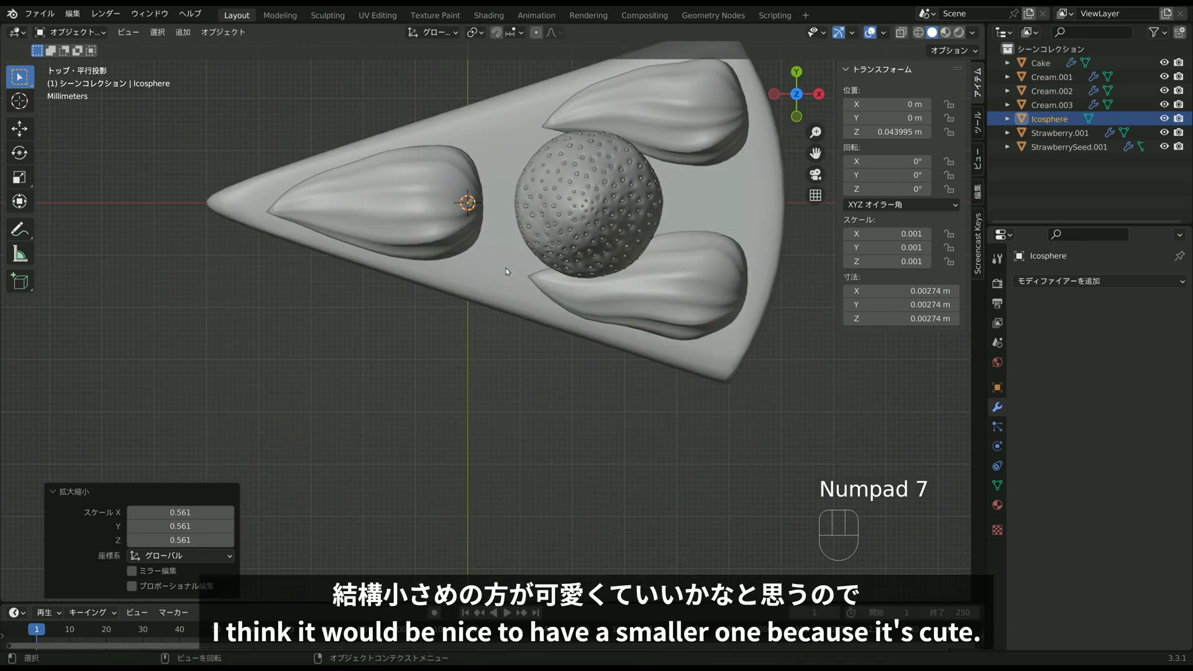
{"action": "key", "text": "g"}
{"action": "left_click", "coordinate": [627, 368]}
{"action": "key", "text": "s"}
{"action": "left_click", "coordinate": [628, 362]}
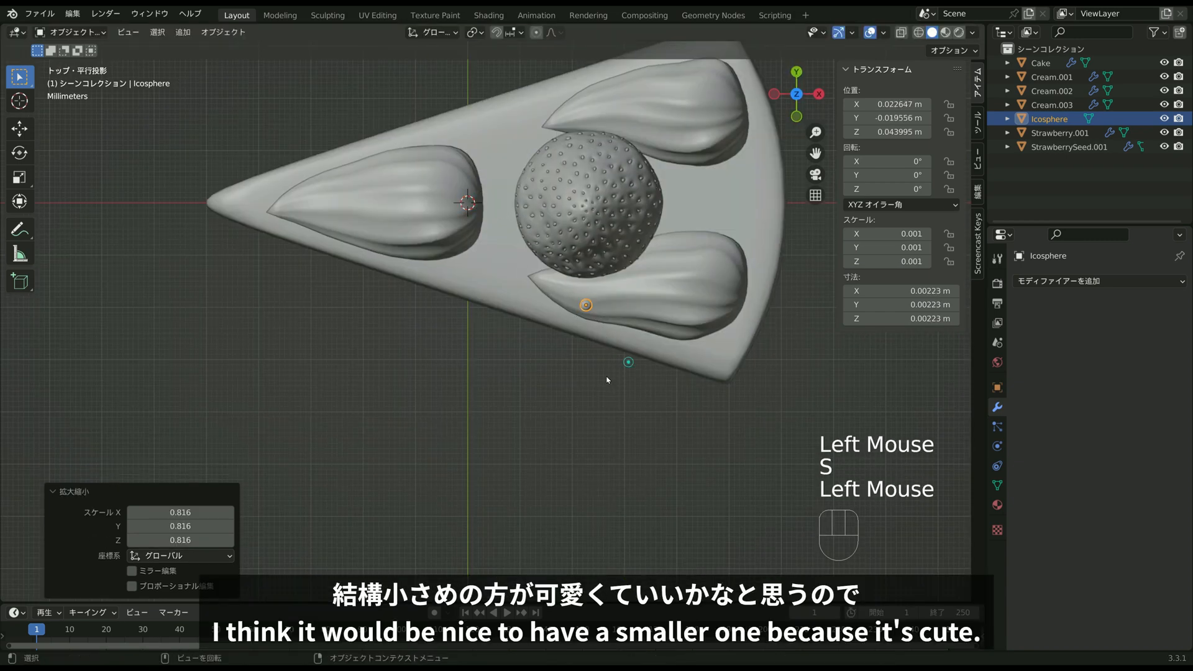
Apply the ball's scale and lower it by about 0.0007 m along Z so it rests in the cream.
{"action": "middle_click_drag", "start_coordinate": [628, 362], "coordinate": [645, 251]}
{"action": "scroll", "coordinate": [645, 251], "scroll_direction": "up", "scroll_amount": 4}
{"action": "middle_click_drag", "start_coordinate": [645, 299], "coordinate": [435, 266], "text": "shift"}
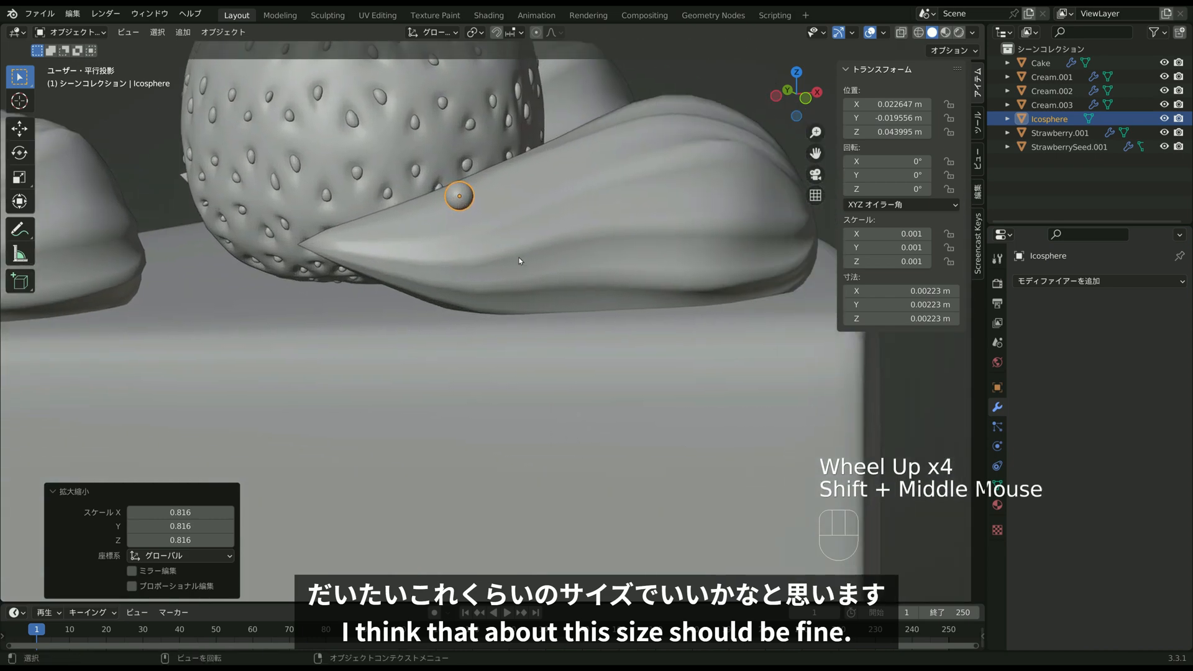
{"action": "middle_click_drag", "start_coordinate": [519, 258], "coordinate": [620, 266]}
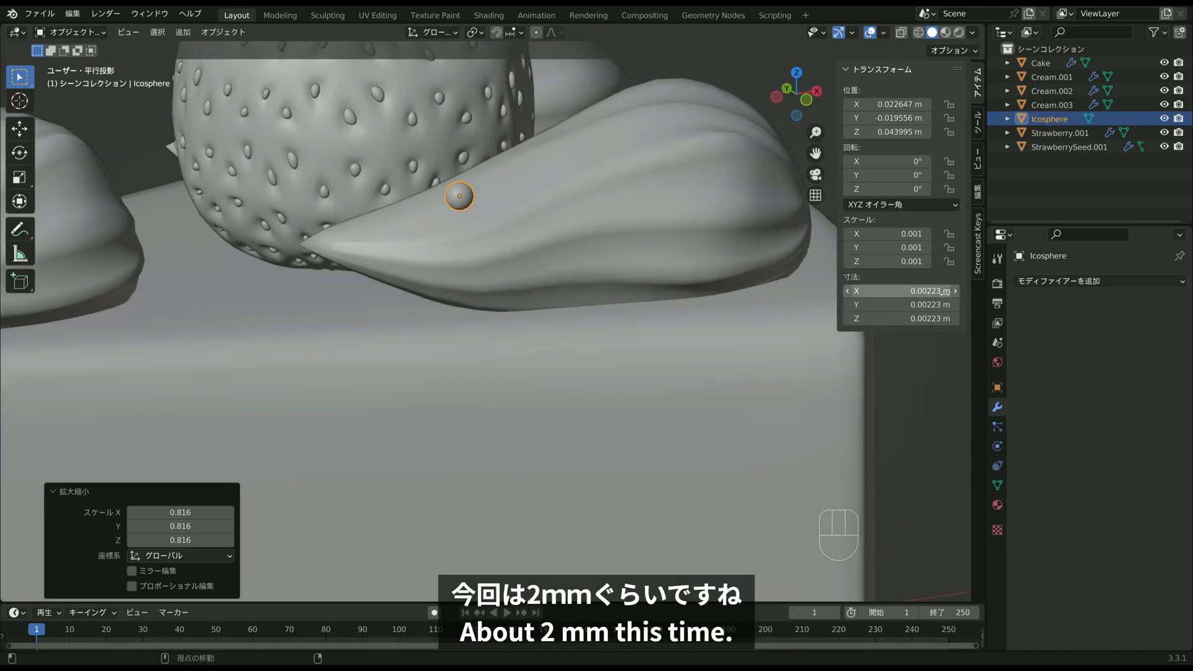
{"action": "middle_click_drag", "start_coordinate": [412, 220], "coordinate": [474, 228]}
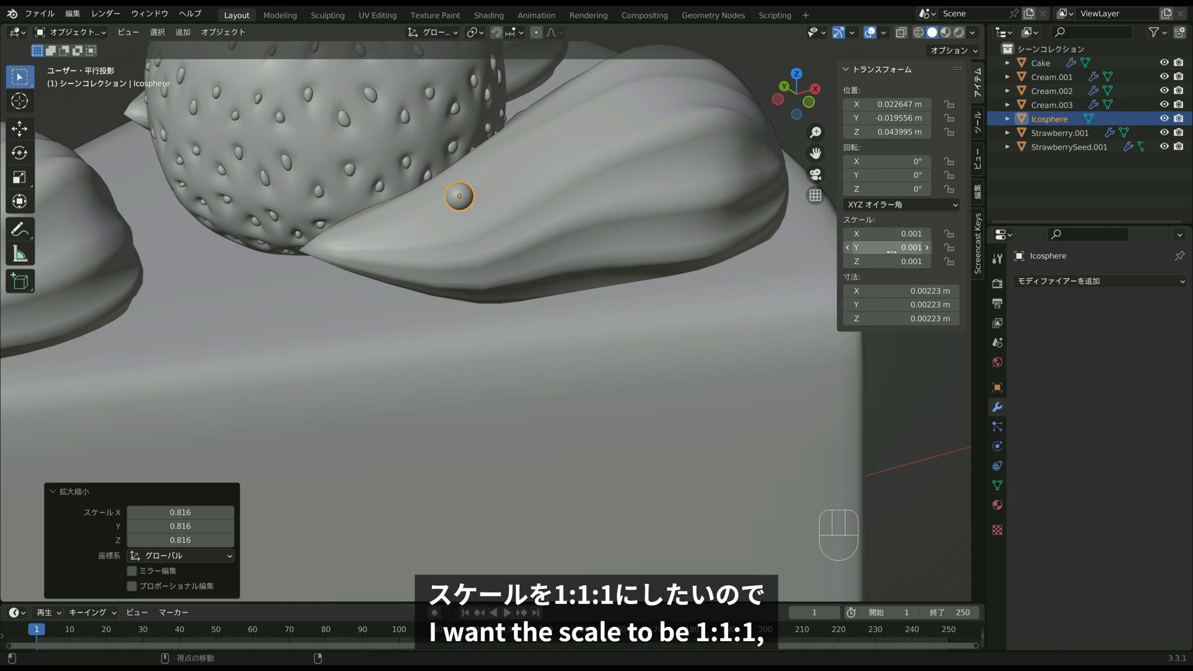
{"action": "key", "text": "ctrl+a"}
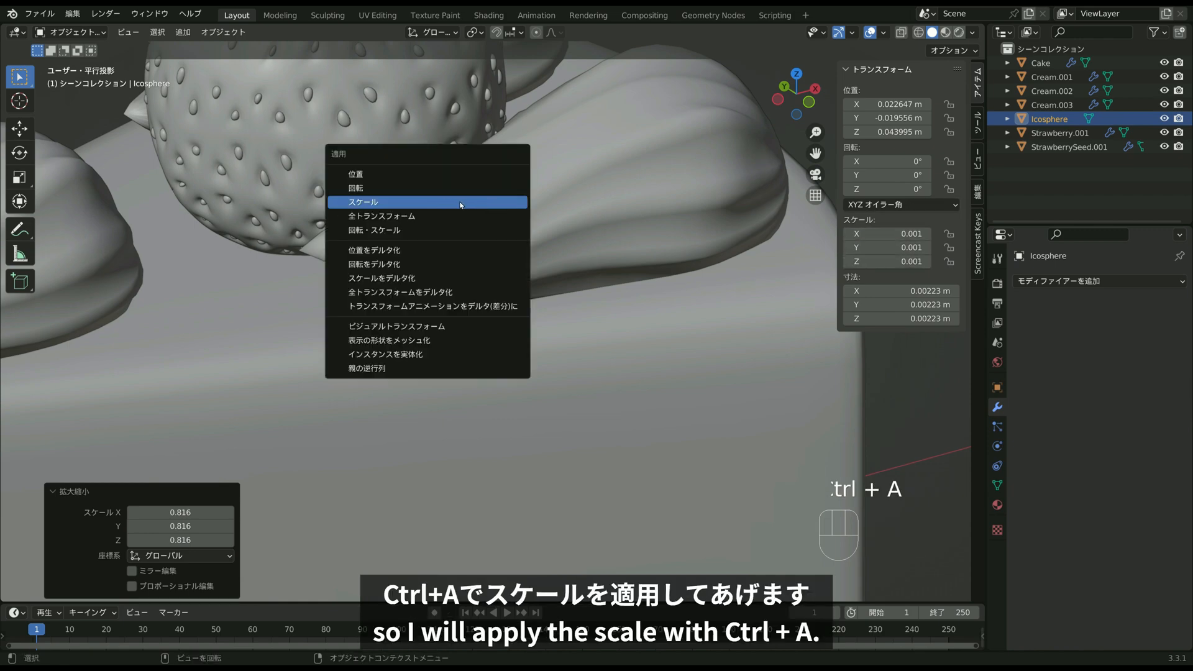
{"action": "left_click", "coordinate": [460, 205]}
{"action": "middle_click_drag", "start_coordinate": [460, 204], "coordinate": [575, 214]}
{"action": "key", "text": "g"}
{"action": "key", "text": "z"}
{"action": "left_click", "coordinate": [542, 194]}
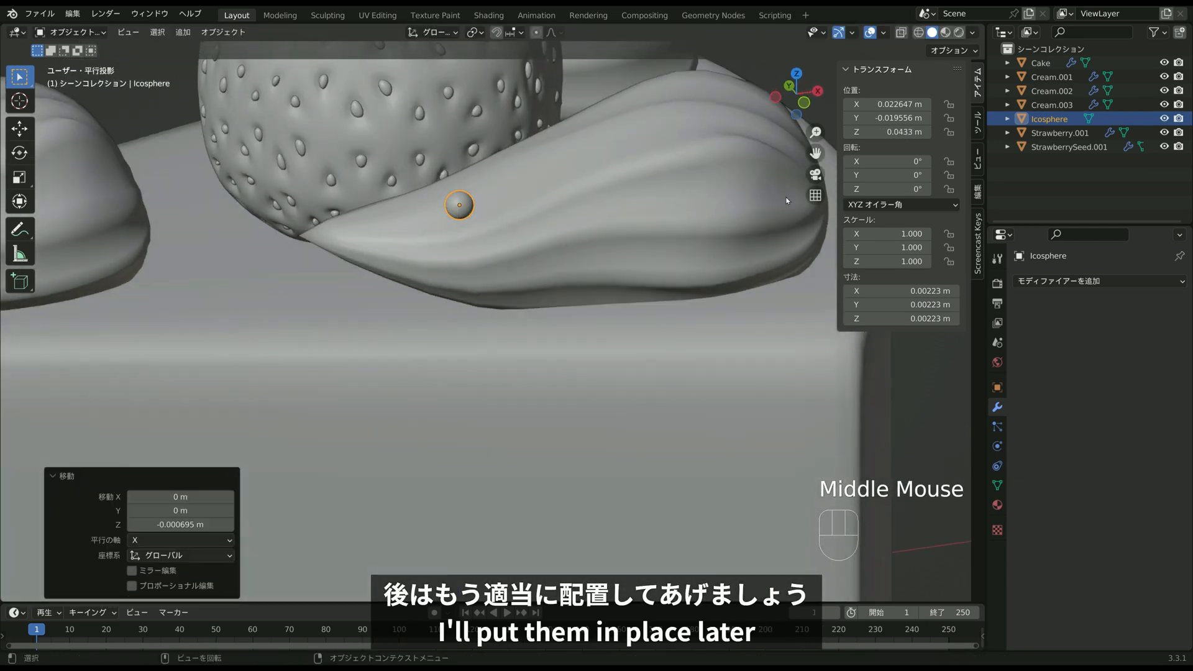
Rename the small ball from Icosphere to Alazan.001.
{"action": "double_click", "coordinate": [1052, 119]}
{"action": "type", "text": "A"}
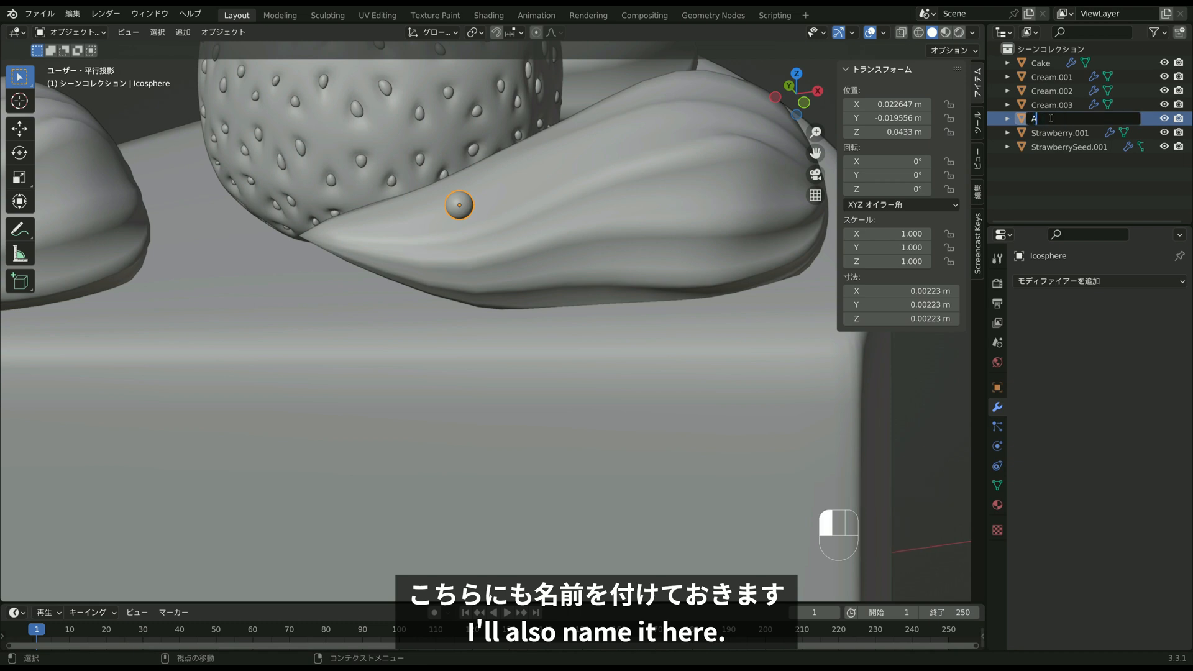
{"action": "type", "text": "lazan"}
{"action": "key", "text": "Return"}
Duplicate the ball and place the copy farther along the same cream dollop, toward its wide end.
{"action": "scroll", "coordinate": [502, 235], "scroll_direction": "down", "scroll_amount": 2}
{"action": "middle_click_drag", "start_coordinate": [502, 235], "coordinate": [513, 247]}
{"action": "key", "text": "shift+d"}
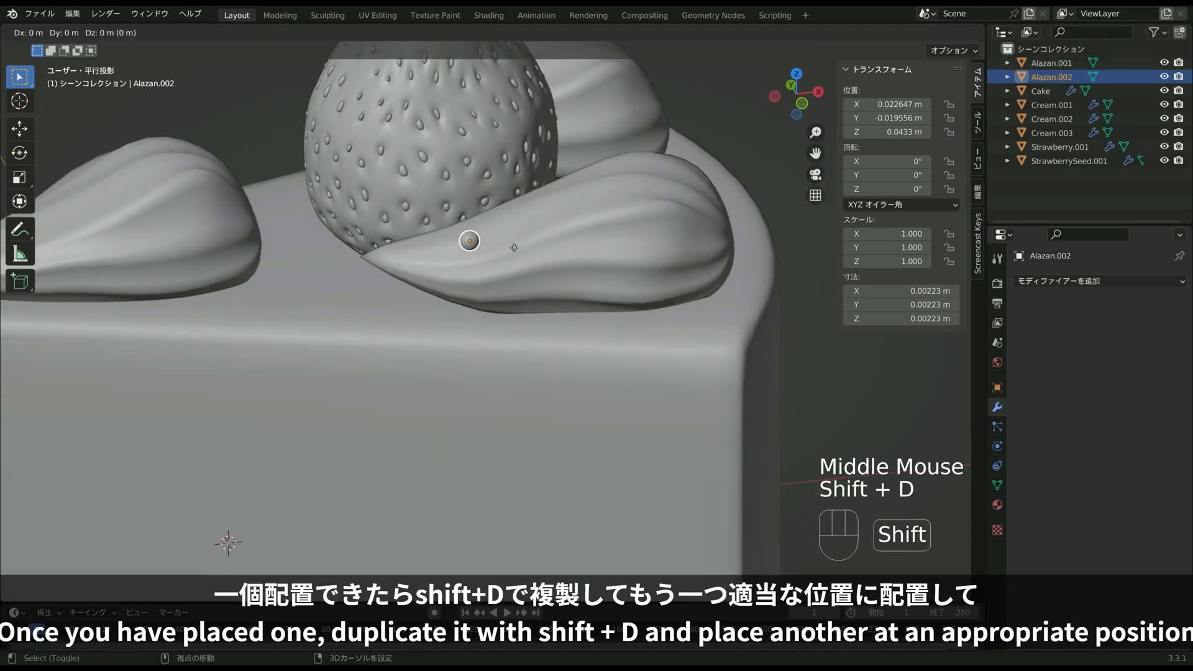
{"action": "left_click", "coordinate": [622, 250]}
{"action": "middle_click_drag", "start_coordinate": [623, 250], "coordinate": [417, 403]}
{"action": "key", "text": "g"}
{"action": "left_click", "coordinate": [689, 252]}
Duplicate the ball again and seat the copy on the other cream dollop at the cake's wide end.
{"action": "key", "text": "shift+d"}
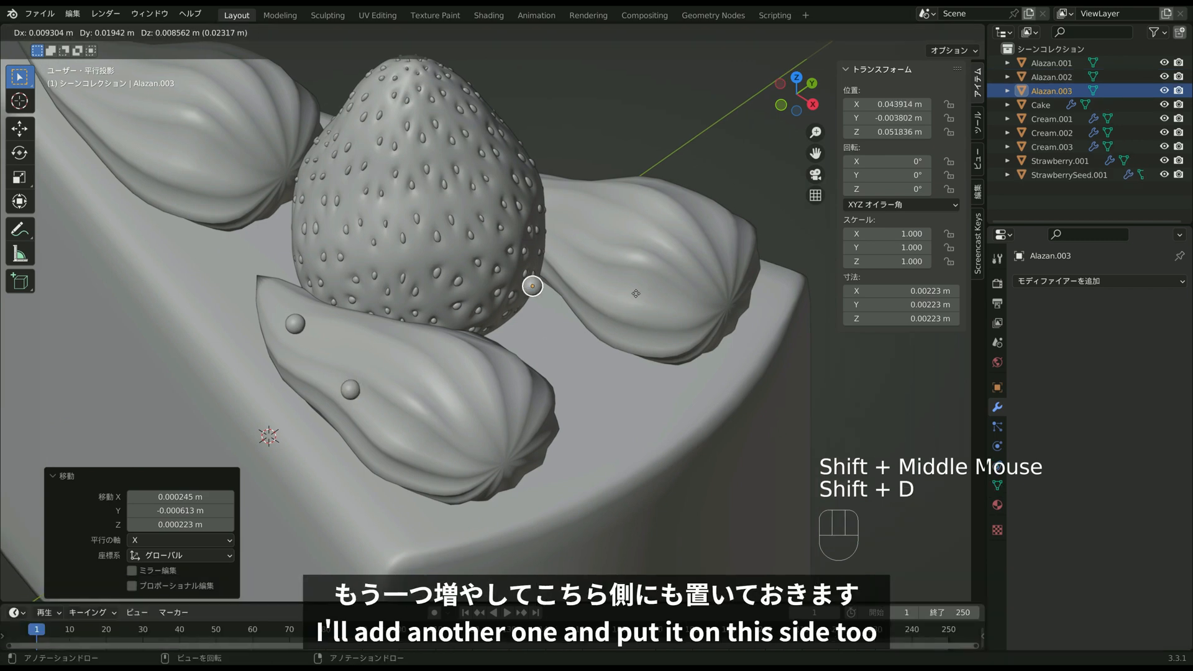
{"action": "left_click", "coordinate": [721, 245]}
{"action": "middle_click_drag", "start_coordinate": [722, 246], "coordinate": [571, 281]}
{"action": "key", "text": "g"}
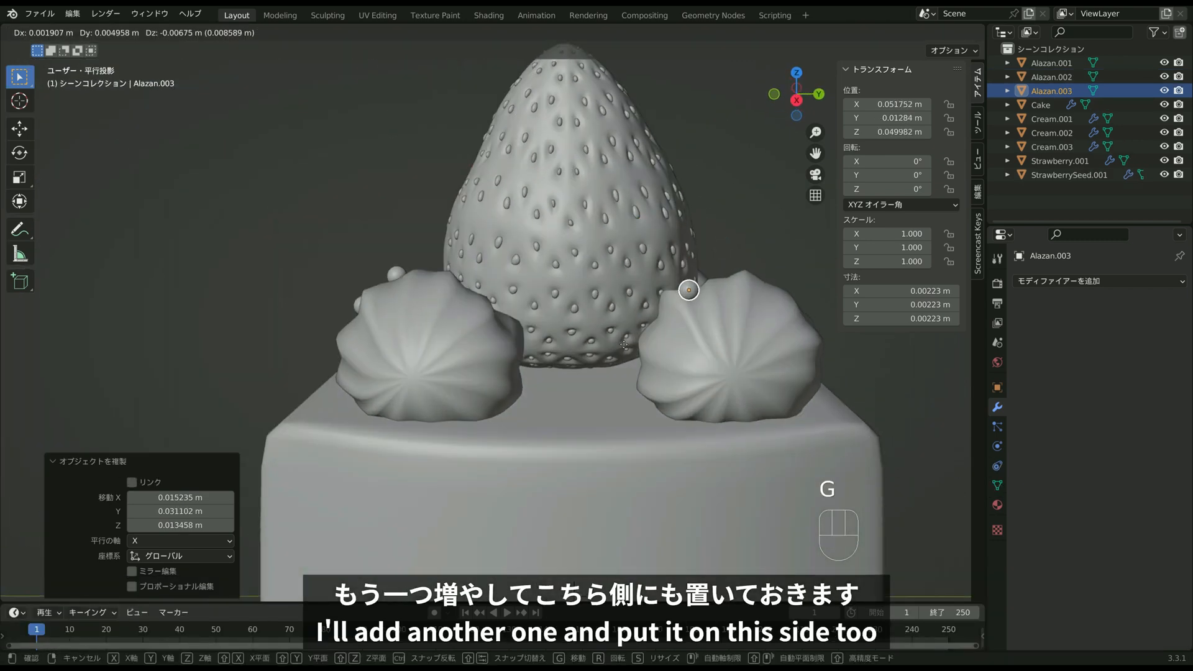
{"action": "left_click", "coordinate": [680, 289]}
{"action": "middle_click_drag", "start_coordinate": [680, 289], "coordinate": [605, 341]}
{"action": "key", "text": "g"}
{"action": "left_click", "coordinate": [708, 337]}
{"action": "key", "text": "g"}
{"action": "left_click", "coordinate": [542, 339]}
Duplicate a fourth ball and position it above or below the cream dollop nearest the cake's pointed end.
{"action": "scroll", "coordinate": [605, 341], "scroll_direction": "down", "scroll_amount": 2}
{"action": "middle_click_drag", "start_coordinate": [557, 373], "coordinate": [646, 271], "text": "shift"}
{"action": "key", "text": "shift+d"}
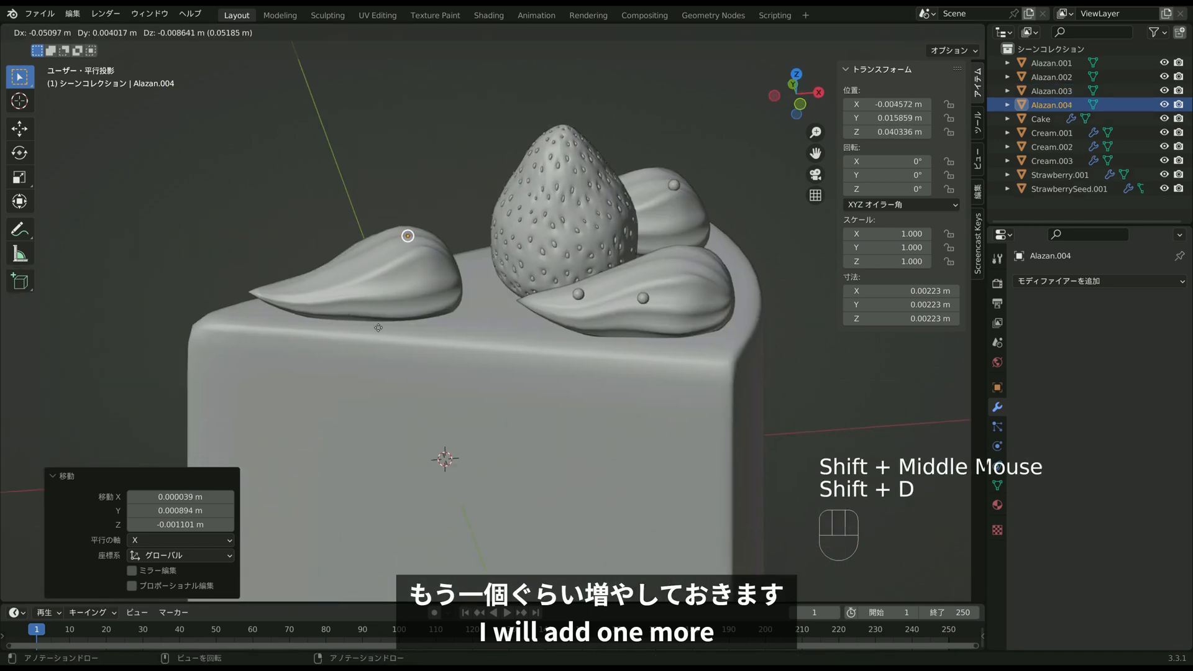
{"action": "left_click", "coordinate": [373, 348]}
{"action": "middle_click_drag", "start_coordinate": [372, 347], "coordinate": [528, 377]}
{"action": "key", "text": "g"}
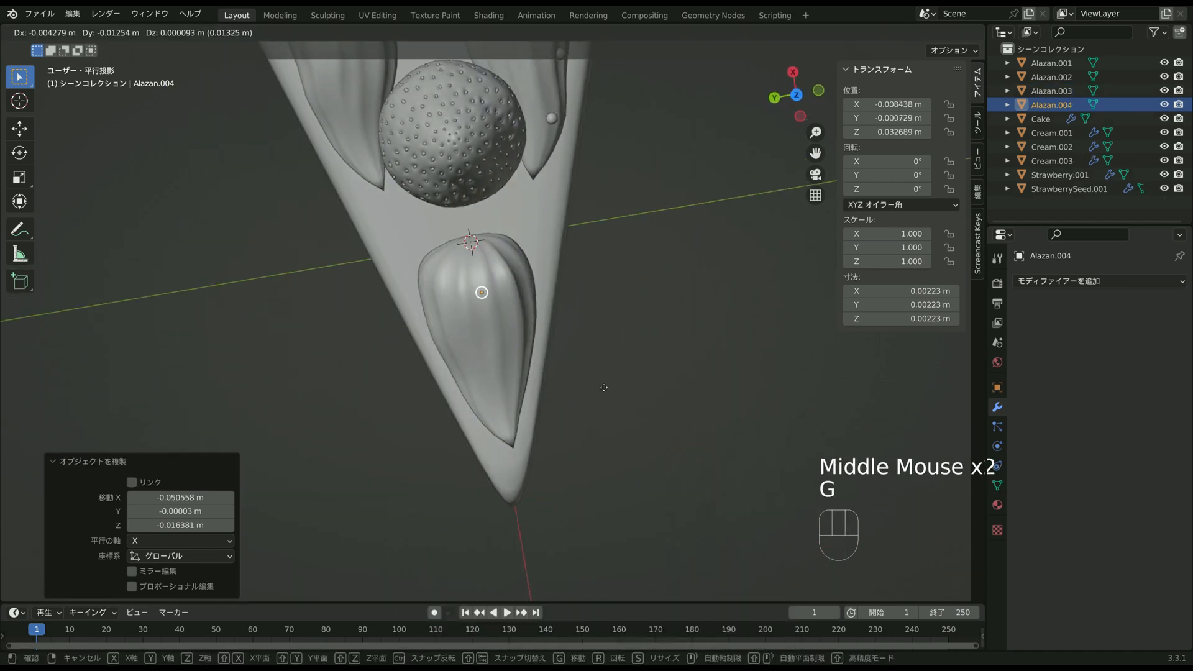
{"action": "left_click", "coordinate": [625, 404]}
Raise the fourth ball about 0.0115 m along Z so it sits on the side of the pointed-end cream dollop.
{"action": "middle_click_drag", "start_coordinate": [625, 405], "coordinate": [385, 310]}
{"action": "key", "text": "g"}
{"action": "key", "text": "z"}
{"action": "left_click", "coordinate": [550, 300]}
{"action": "scroll", "coordinate": [549, 300], "scroll_direction": "up", "scroll_amount": 3}
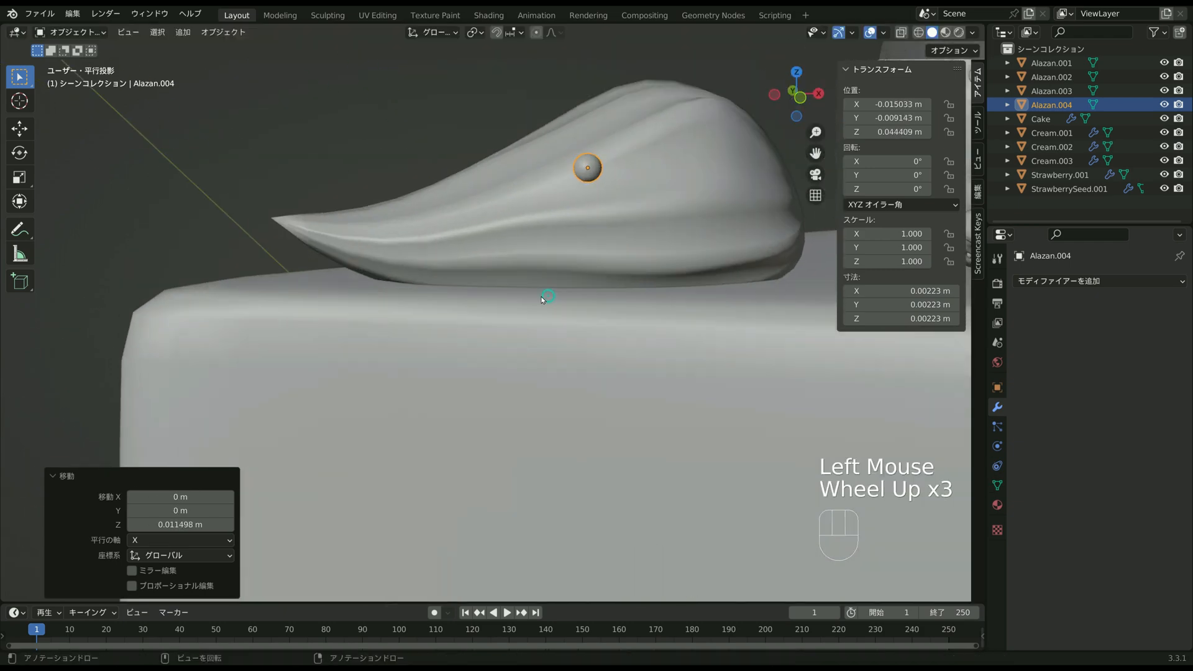
Move the fourth ball about 0.006 m along Y and 0.0026 m up to seat it on the pointed-end cream dollop.
{"action": "middle_click_drag", "start_coordinate": [549, 300], "coordinate": [704, 327], "text": "shift"}
{"action": "key", "text": "g"}
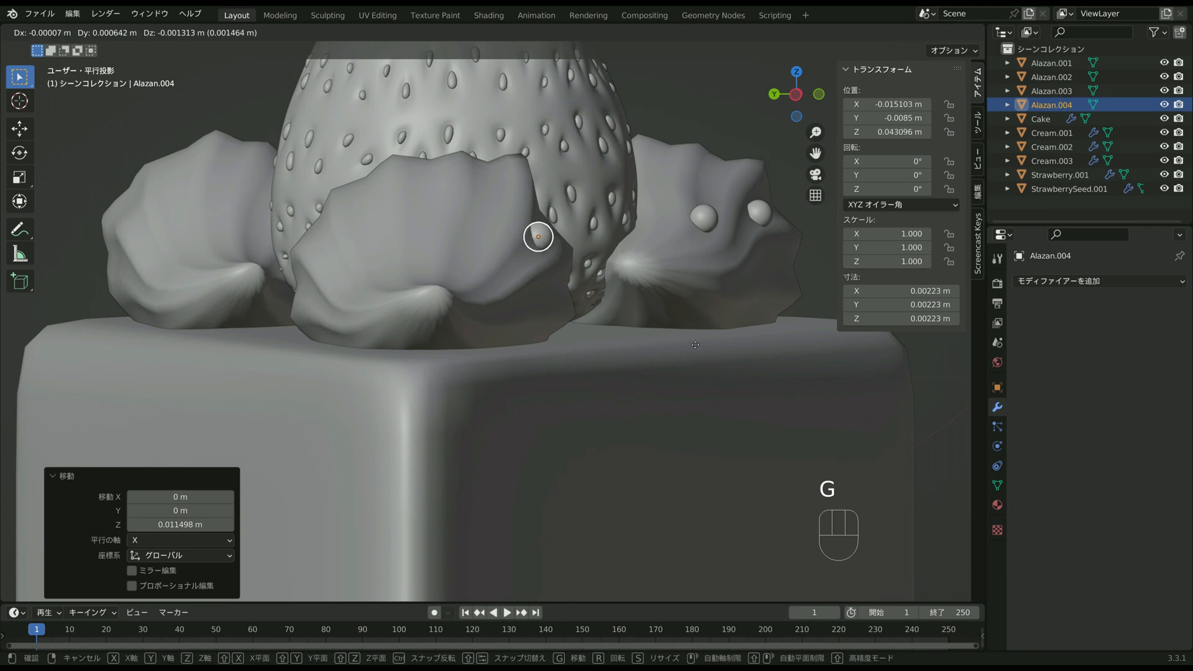
{"action": "left_click", "coordinate": [630, 297]}
{"action": "scroll", "coordinate": [633, 299], "scroll_direction": "down", "scroll_amount": 4}
{"action": "middle_click_drag", "start_coordinate": [632, 300], "coordinate": [478, 392]}
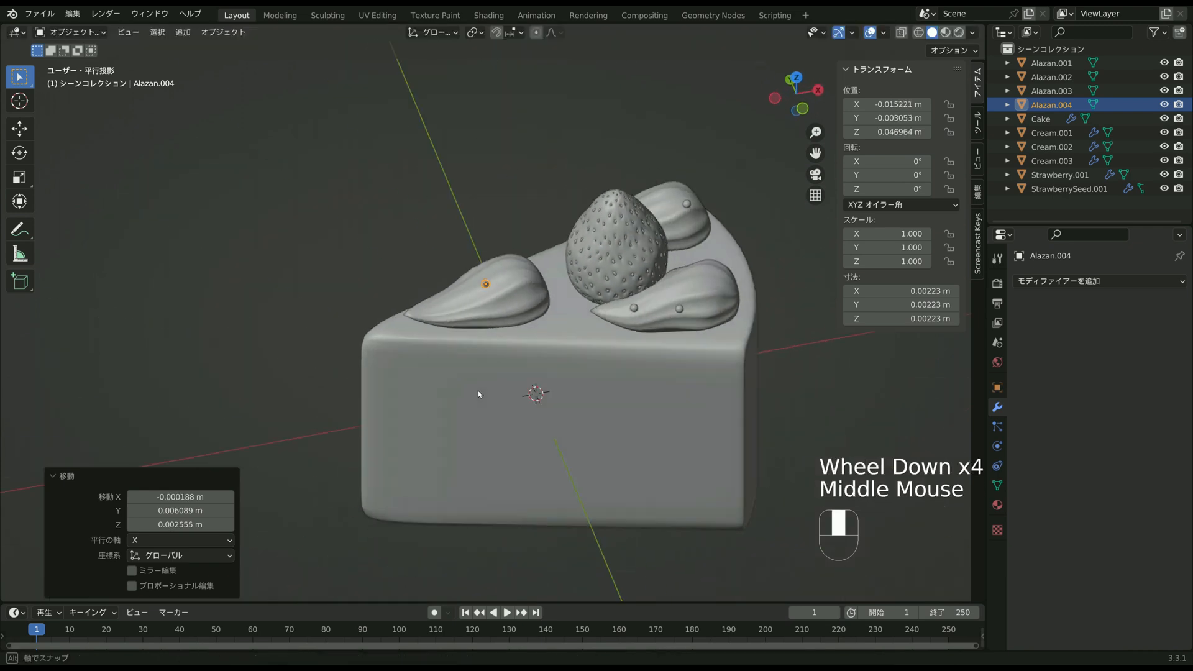
{"action": "left_click", "coordinate": [818, 381]}
{"action": "middle_click_drag", "start_coordinate": [818, 380], "coordinate": [661, 315]}
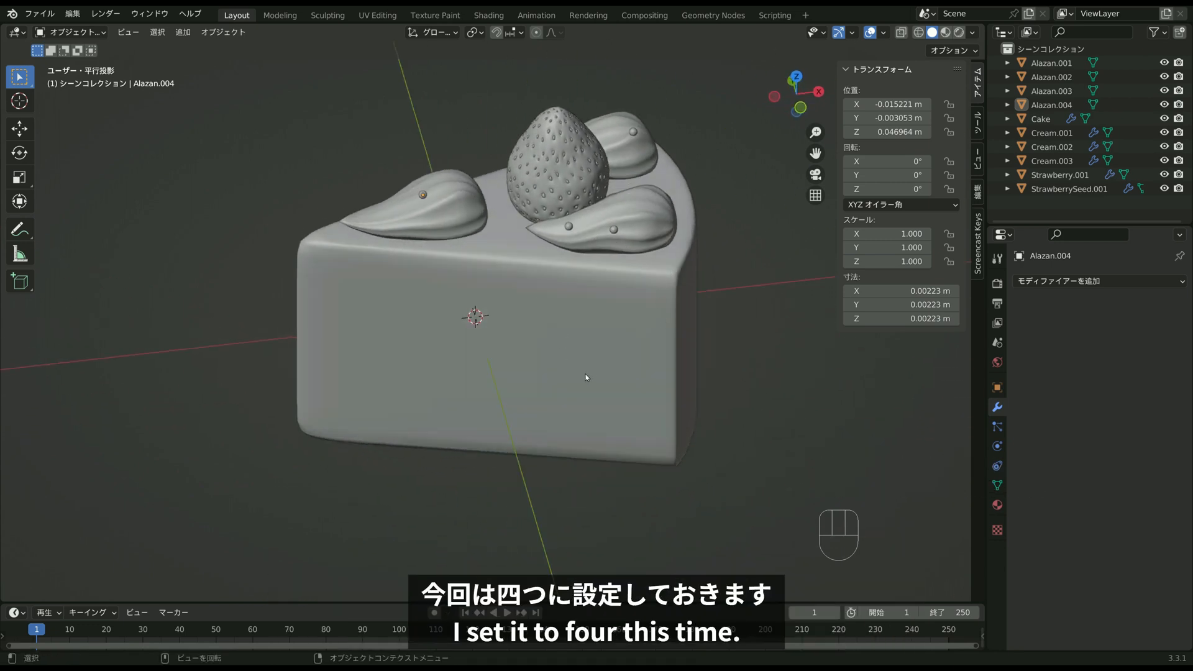
Add a mesh plane for the square logo card and scale it down to 0.019, about 0.038 m wide.
{"action": "key", "text": "alt+Tab"}
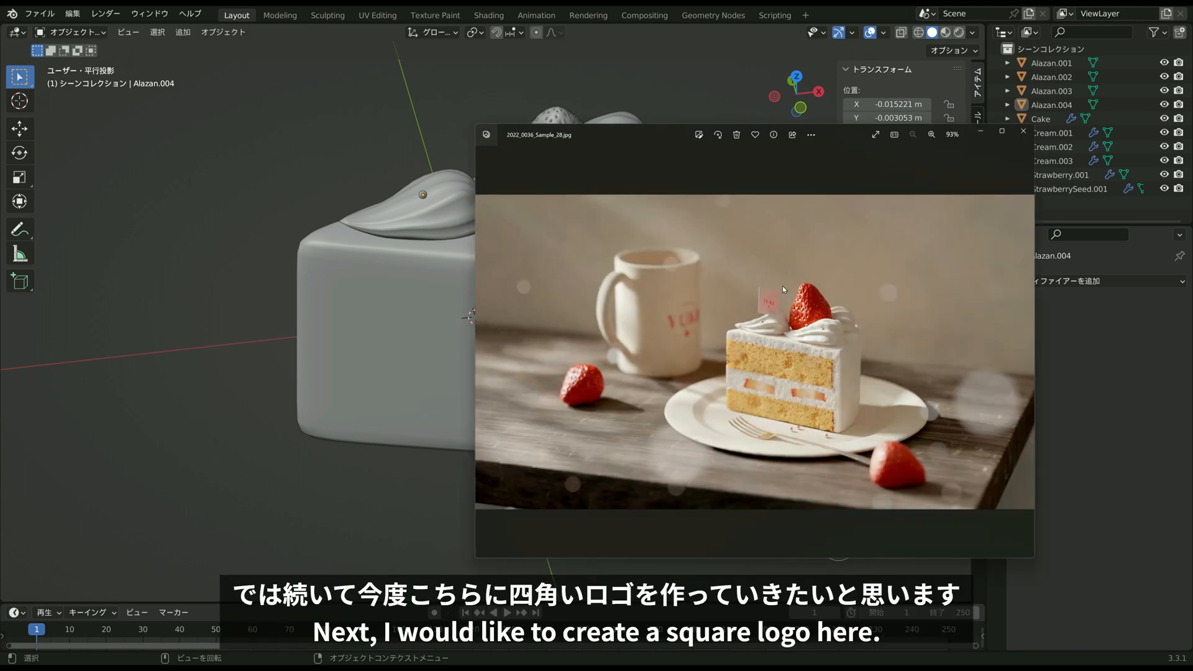
{"action": "left_click", "coordinate": [286, 290]}
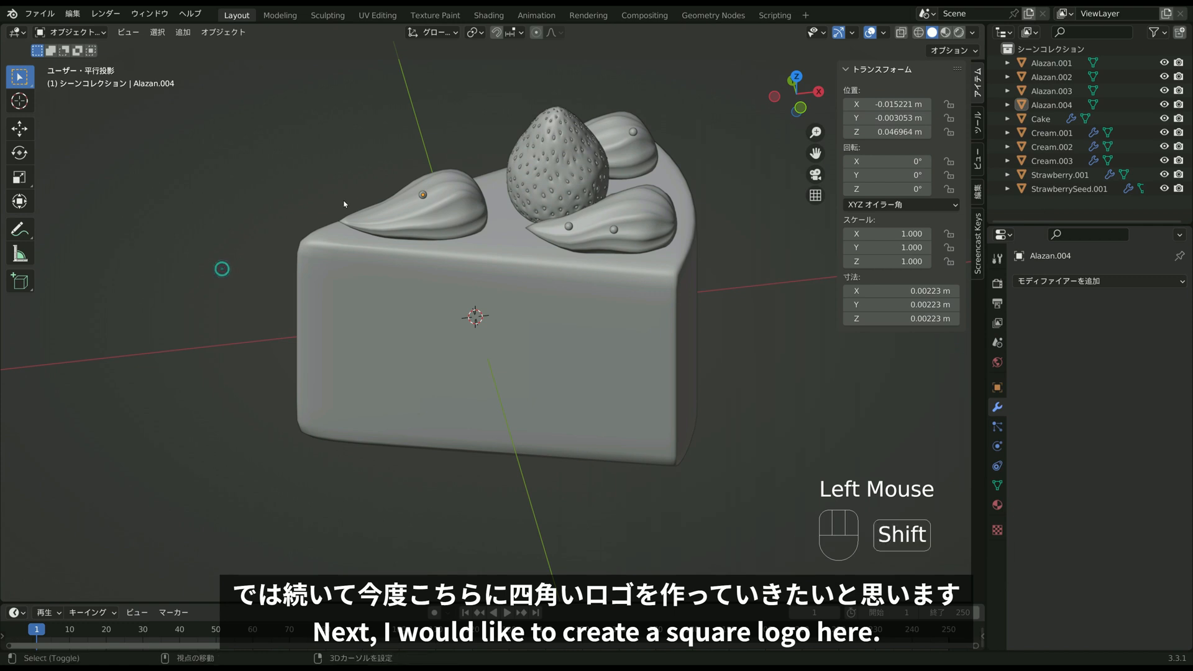
{"action": "key", "text": "shift+a"}
{"action": "mouse_move", "coordinate": [343, 200]}
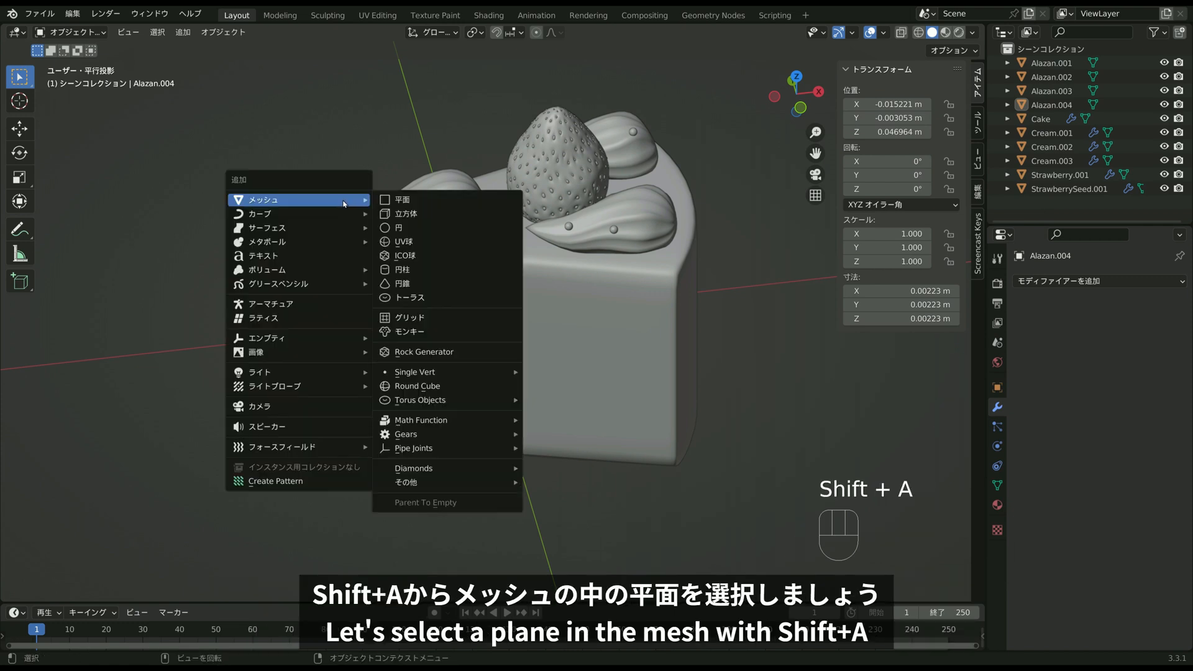
{"action": "left_click", "coordinate": [422, 200]}
{"action": "scroll", "coordinate": [423, 204], "scroll_direction": "down", "scroll_amount": 6}
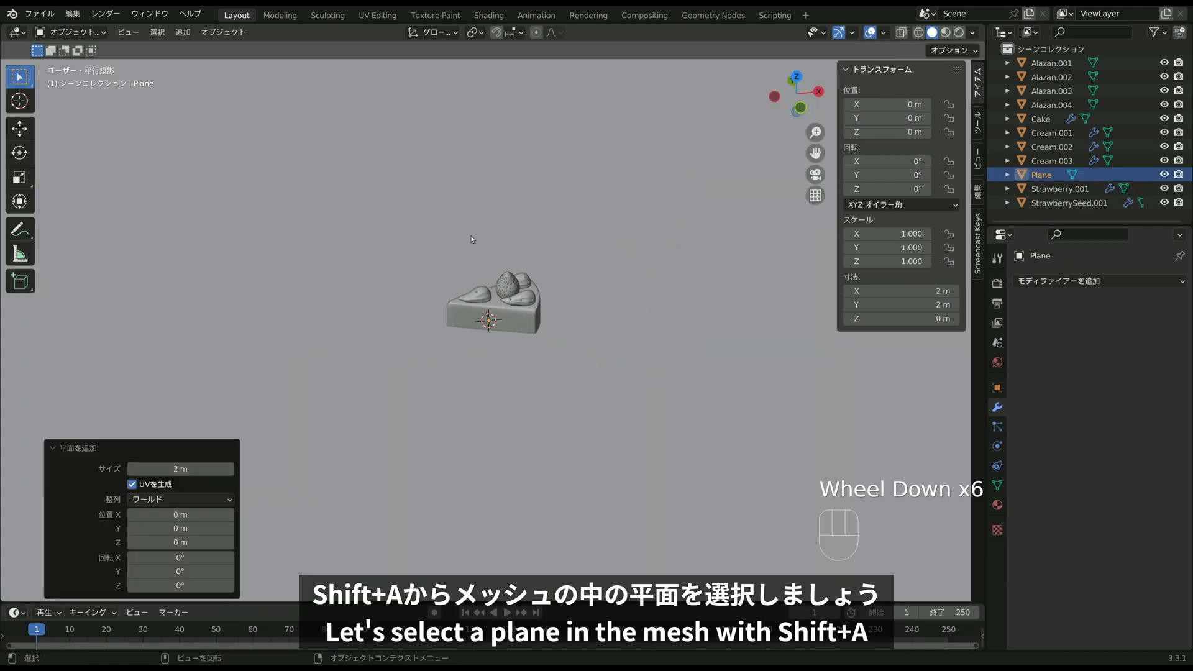
{"action": "key", "text": "s"}
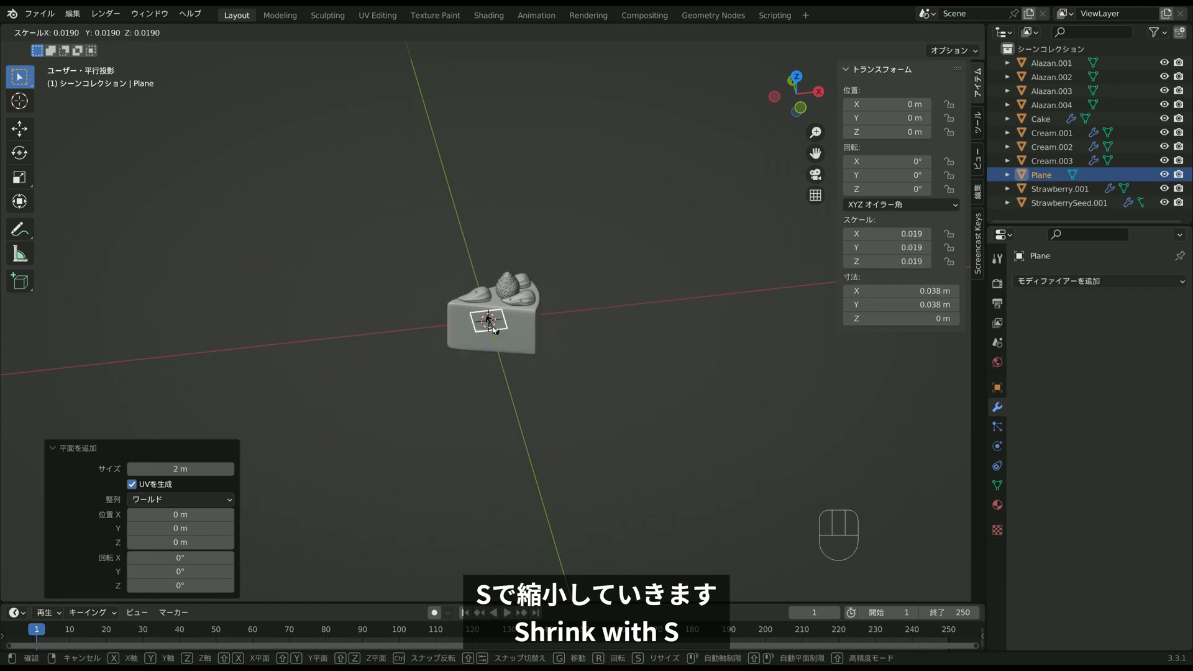
{"action": "left_click", "coordinate": [507, 319]}
Raise the plane about 0.0544 m along Z above the cake and shrink it to about 0.0179 m square.
{"action": "scroll", "coordinate": [511, 320], "scroll_direction": "up", "scroll_amount": 2}
{"action": "scroll", "coordinate": [511, 319], "scroll_direction": "up", "scroll_amount": 2}
{"action": "key", "text": "g"}
{"action": "key", "text": "z"}
{"action": "left_click", "coordinate": [534, 171]}
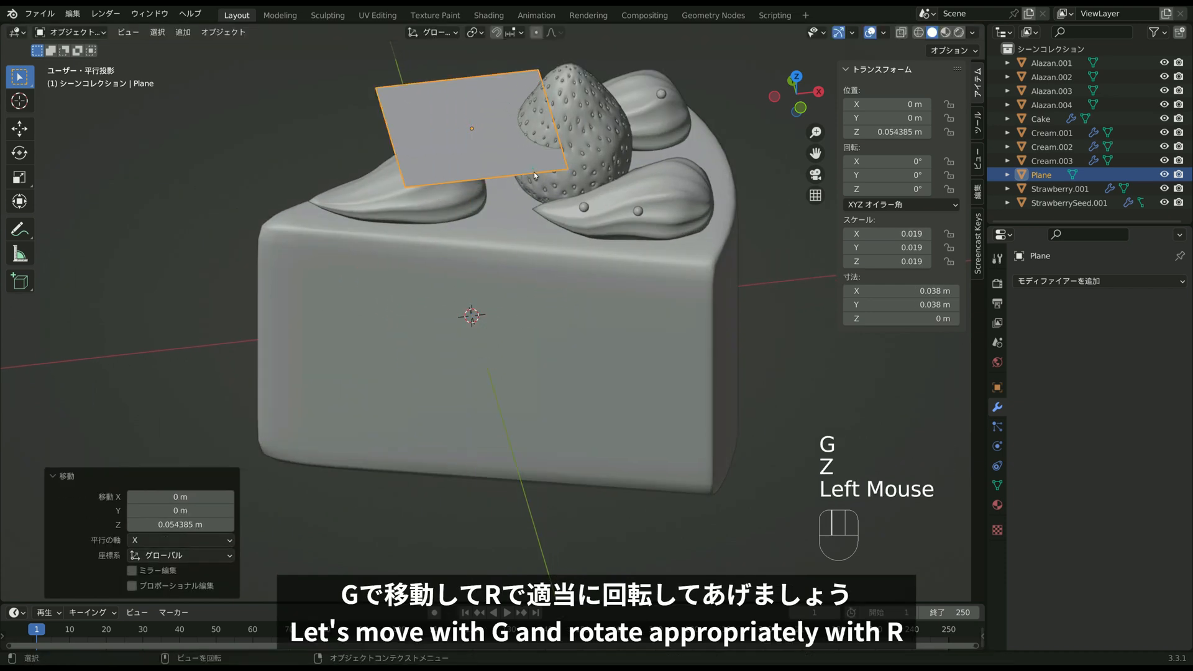
{"action": "key", "text": "s"}
{"action": "left_click", "coordinate": [576, 167]}
Rotate the plane to about 42.2°, -52.1°, -47.5° and stick its lower corner into the pointed-end cream dollop as a tilted diamond.
{"action": "middle_click_drag", "start_coordinate": [553, 210], "coordinate": [546, 301]}
{"action": "key", "text": "r"}
{"action": "left_click", "coordinate": [503, 318]}
{"action": "key", "text": "g"}
{"action": "left_click", "coordinate": [519, 317]}
{"action": "key", "text": "r"}
{"action": "left_click", "coordinate": [595, 285]}
{"action": "key", "text": "r"}
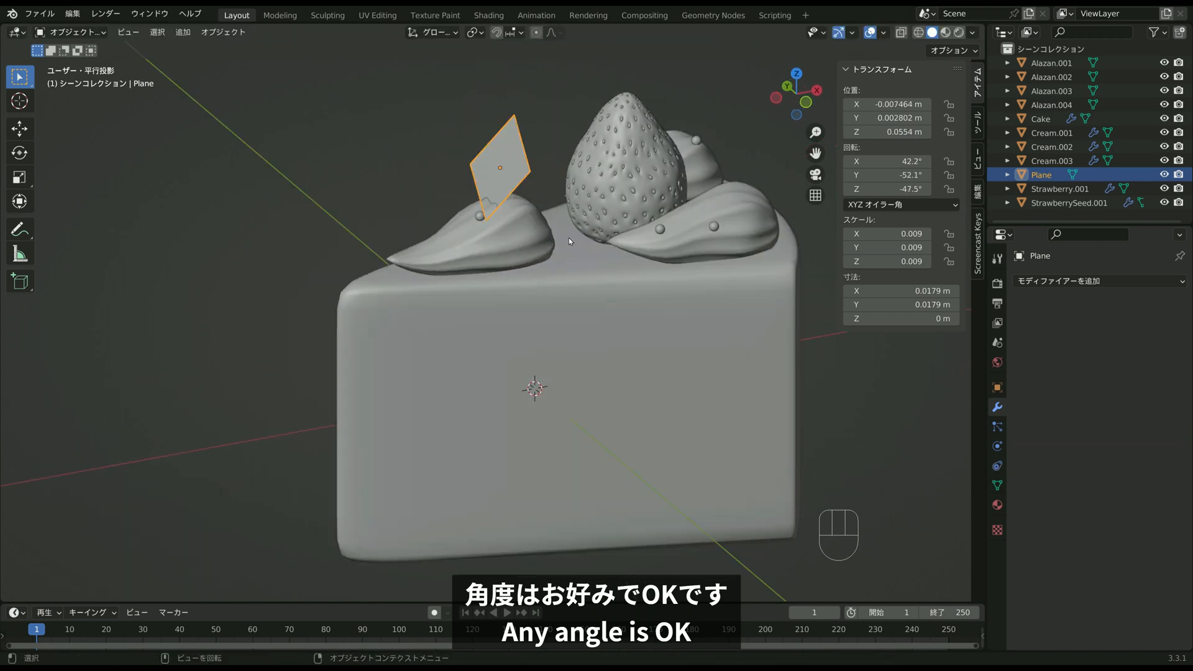
Apply the scale of the logo card plane.
{"action": "scroll", "coordinate": [568, 237], "scroll_direction": "up", "scroll_amount": 2}
{"action": "scroll", "coordinate": [612, 230], "scroll_direction": "down", "scroll_amount": 2}
{"action": "middle_click_drag", "start_coordinate": [613, 229], "coordinate": [506, 183], "text": "shift"}
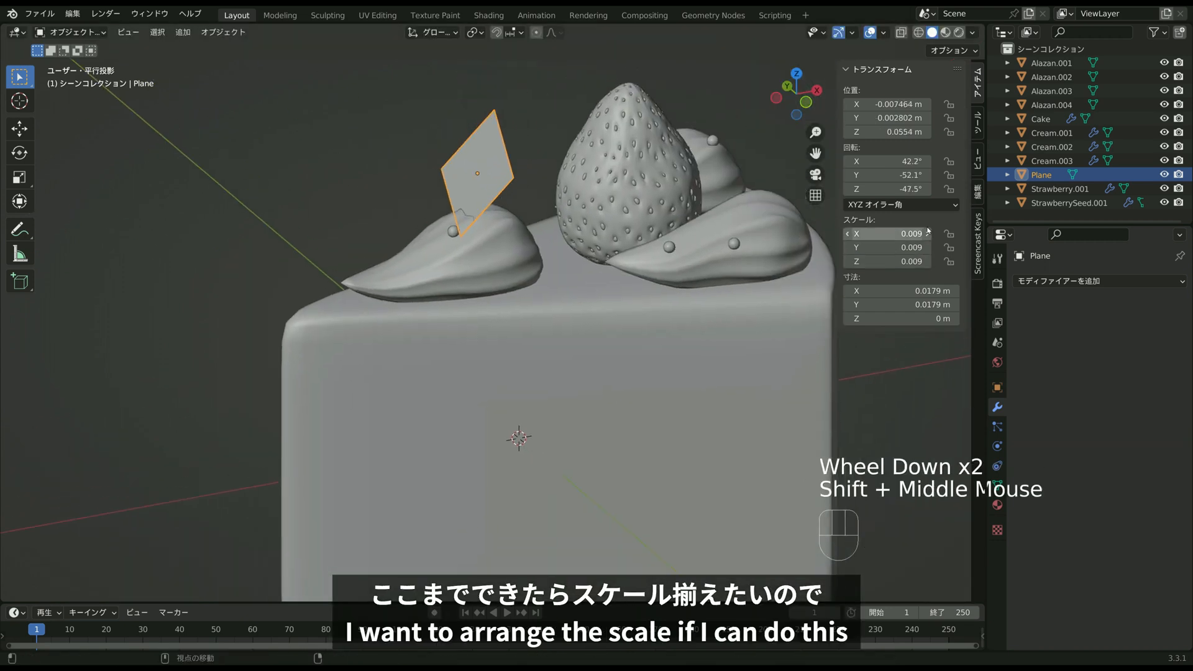
{"action": "key", "text": "ctrl+a"}
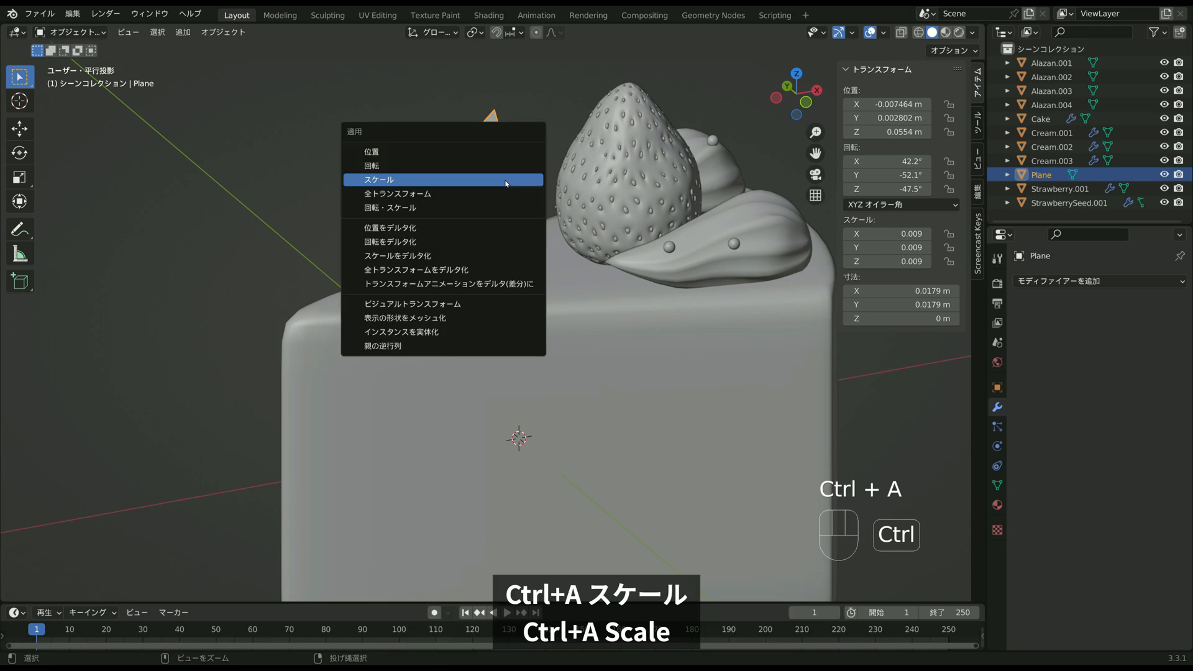
{"action": "left_click", "coordinate": [461, 180]}
Extrude the logo card's face by about 0.0002 m to give it a slight thickness.
{"action": "scroll", "coordinate": [461, 183], "scroll_direction": "up", "scroll_amount": 2}
{"action": "scroll", "coordinate": [461, 183], "scroll_direction": "up", "scroll_amount": 1, "text": "shift"}
{"action": "middle_click_drag", "start_coordinate": [461, 184], "coordinate": [522, 174], "text": "shift"}
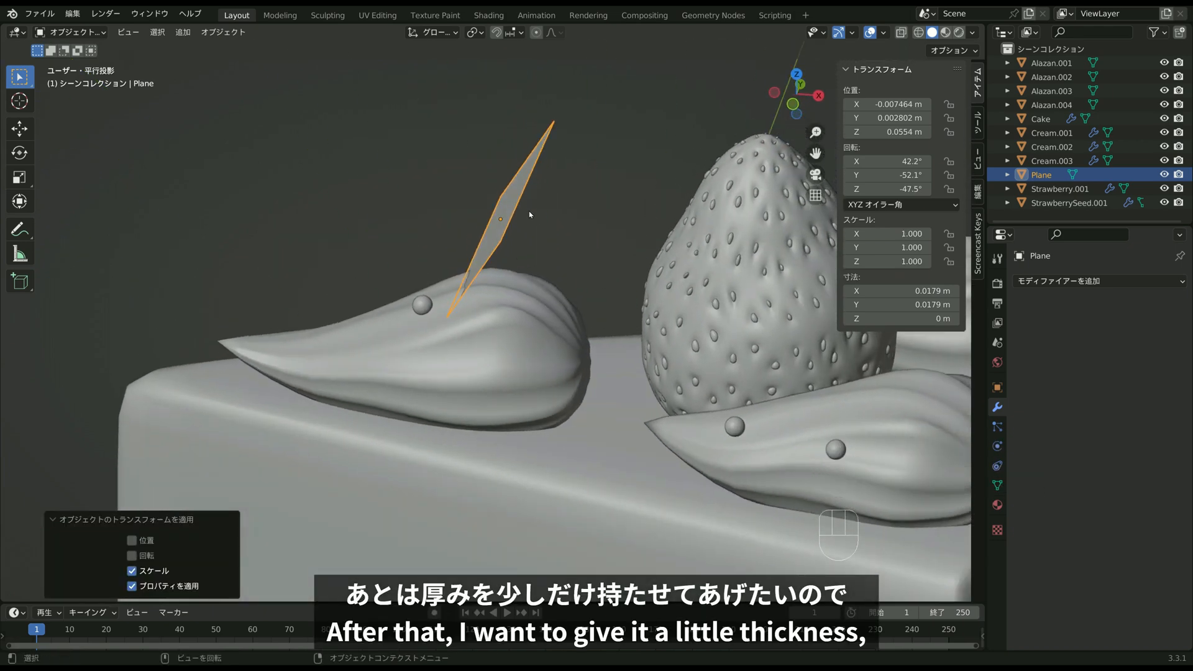
{"action": "key", "text": "Tab"}
{"action": "key", "text": "e"}
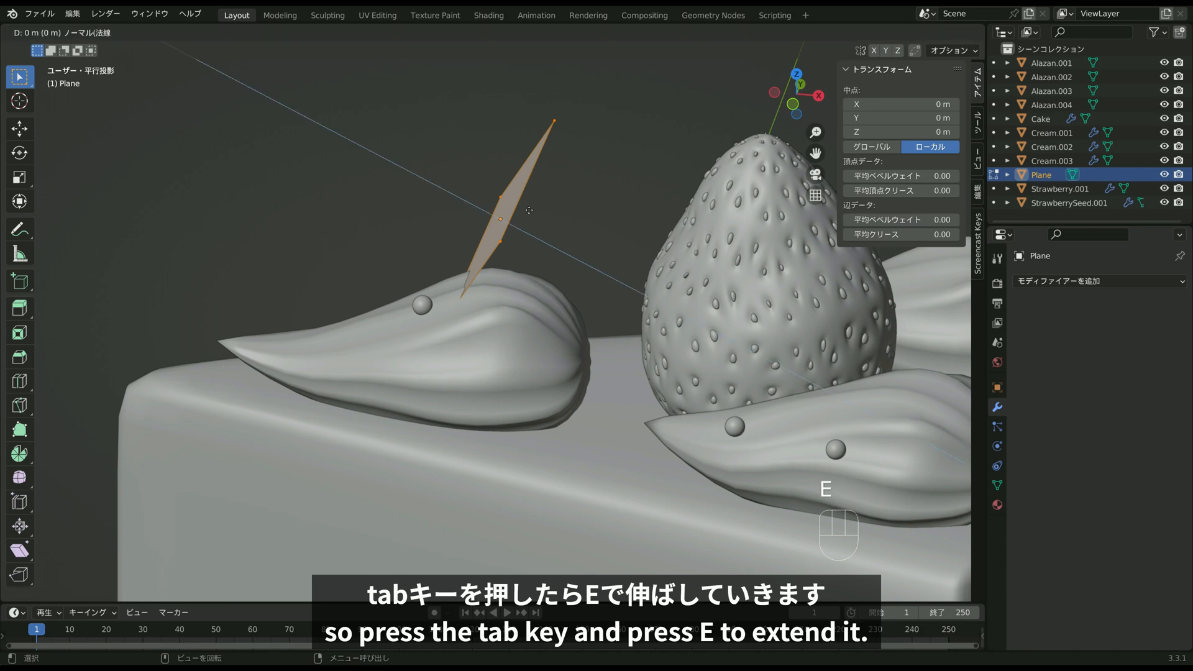
{"action": "left_click", "coordinate": [531, 211]}
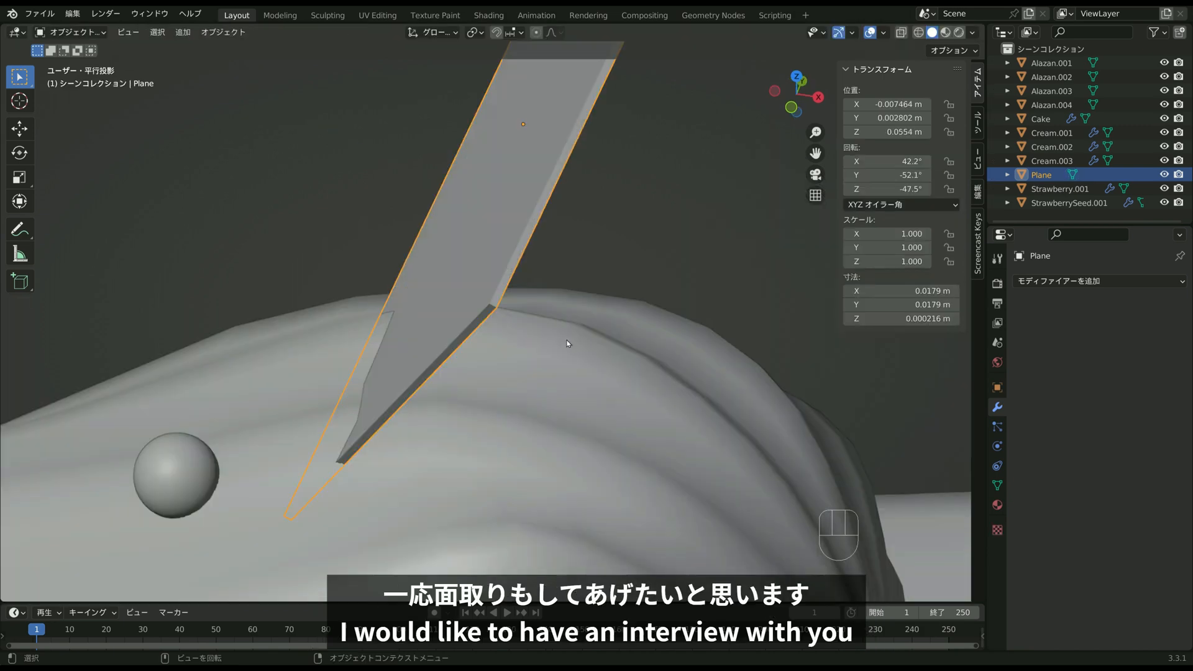
Bevel all edges of the logo card by about 0.00002 m with two segments.
{"action": "middle_click_drag", "start_coordinate": [565, 341], "coordinate": [474, 391]}
{"action": "scroll", "coordinate": [578, 334], "scroll_direction": "up", "scroll_amount": 6}
{"action": "key", "text": "Tab"}
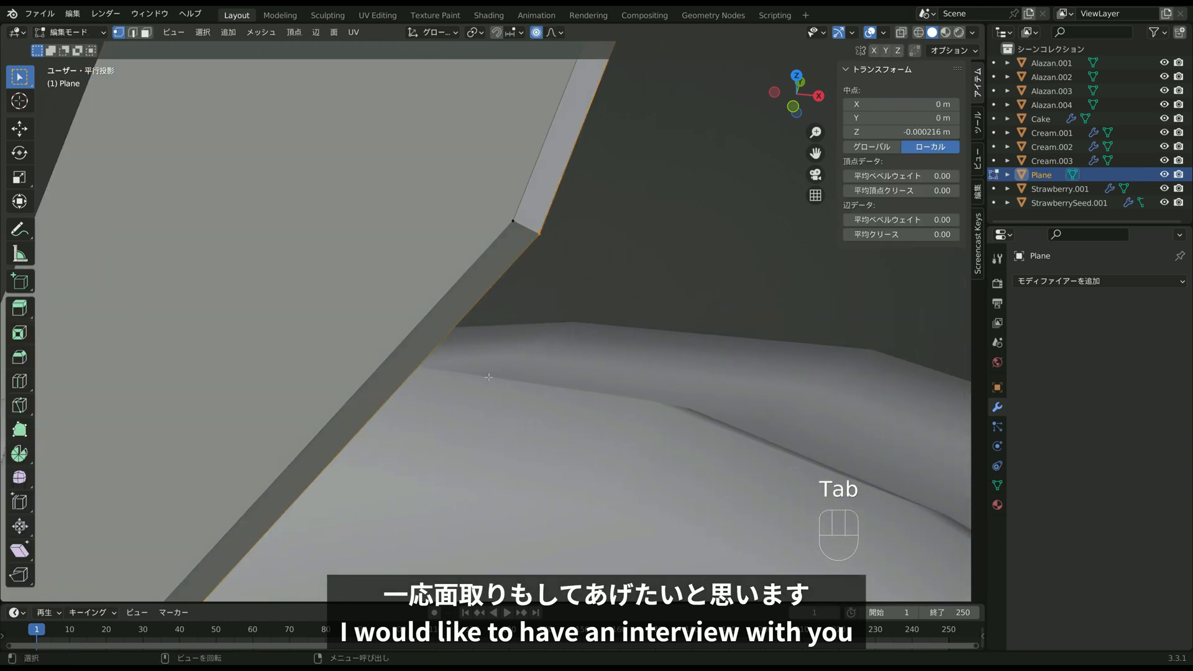
{"action": "key", "text": "a"}
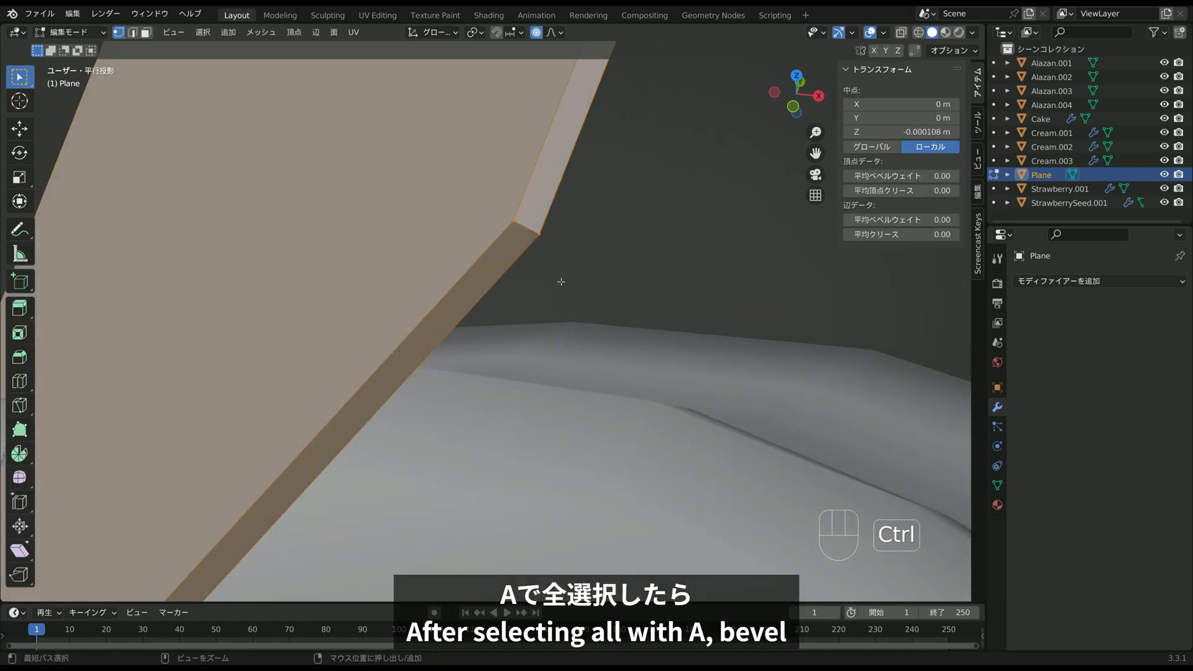
{"action": "key", "text": "ctrl+b"}
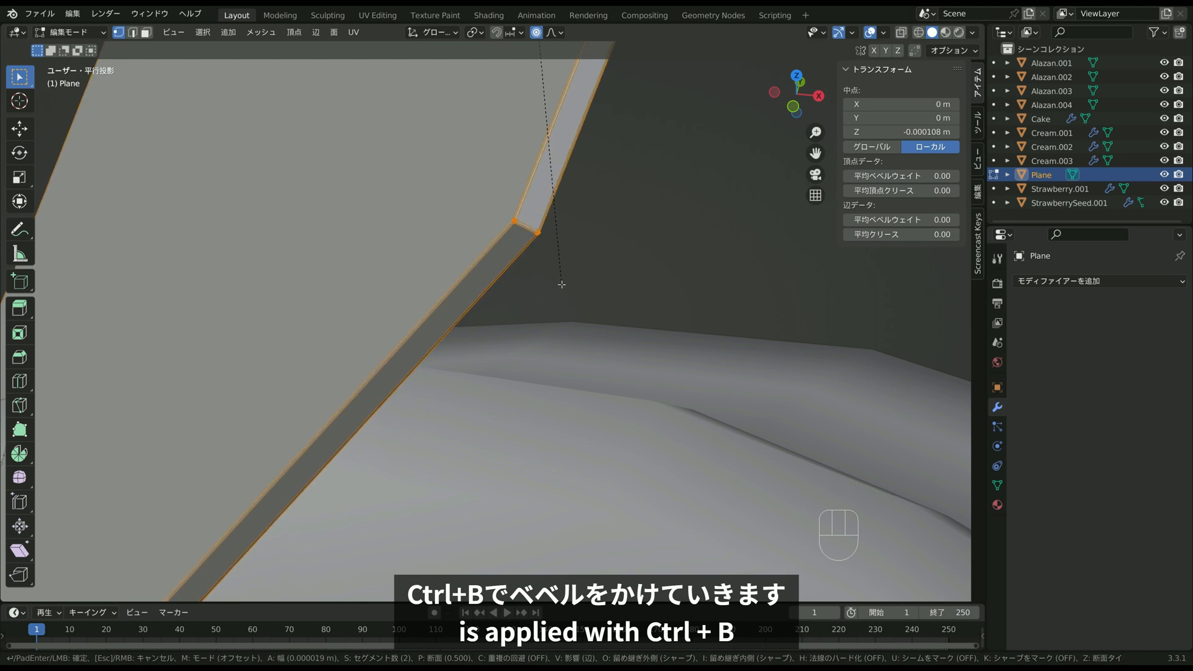
{"action": "scroll", "coordinate": [561, 285], "scroll_direction": "down", "scroll_amount": 1}
{"action": "scroll", "coordinate": [561, 284], "scroll_direction": "up", "scroll_amount": 1}
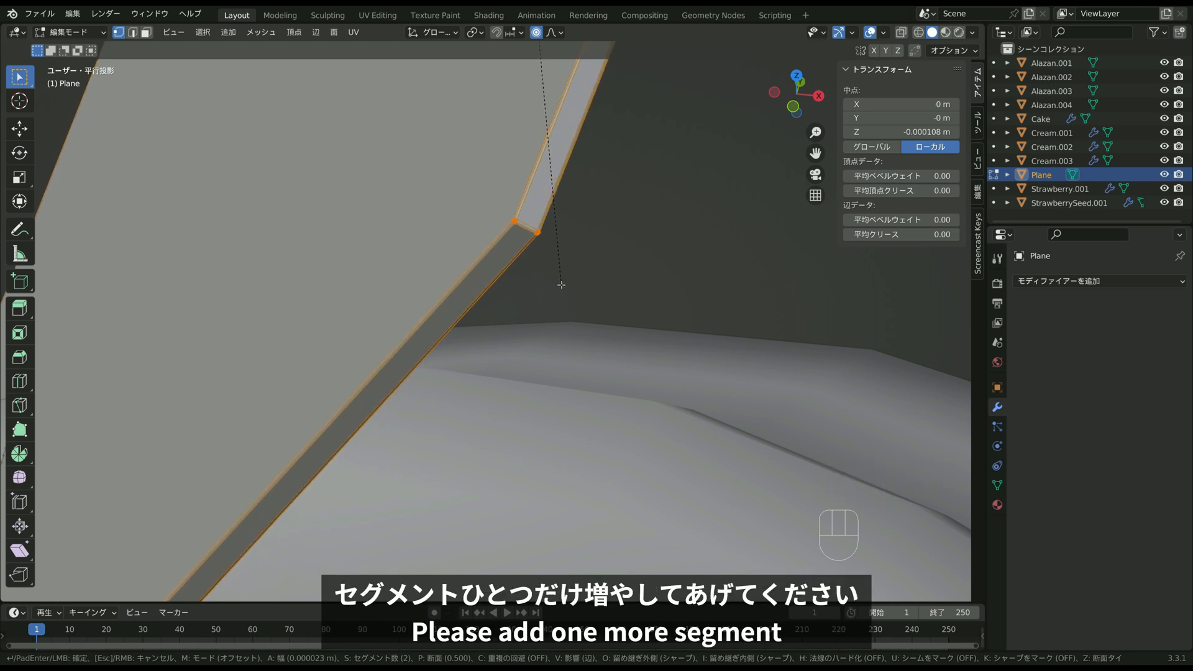
{"action": "left_click", "coordinate": [561, 284]}
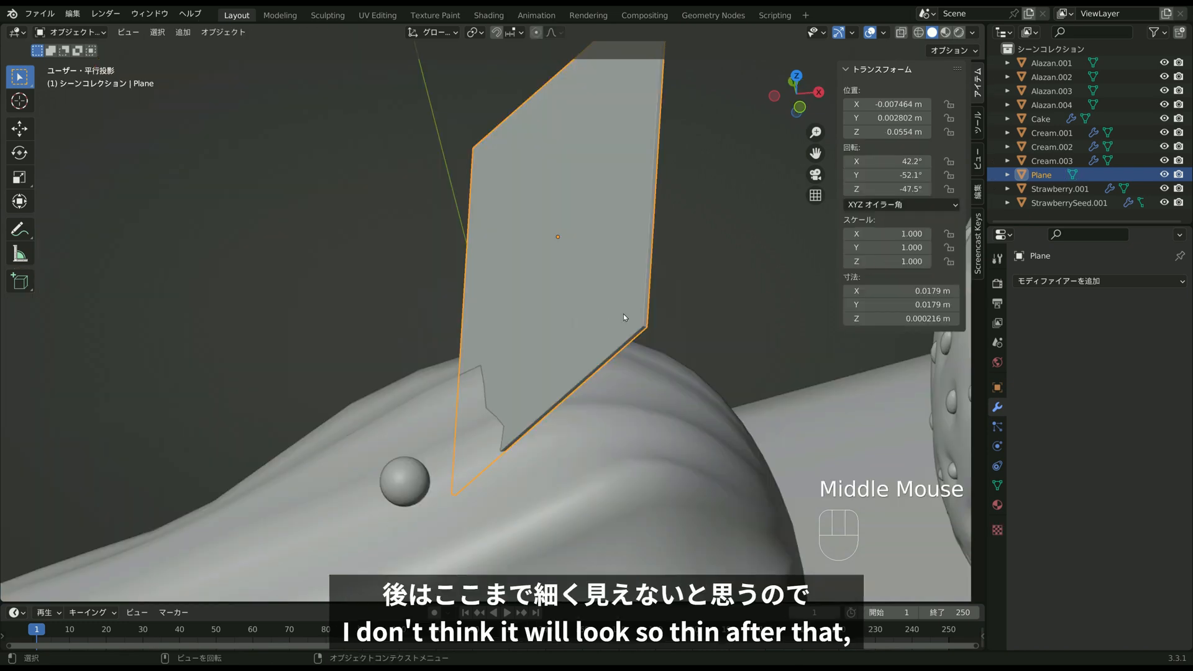
Inspect the logo card's beveled edges and the whole cake, and bring up the reference image 2022_0036_Sample_28.jpg for comparison.
{"action": "scroll", "coordinate": [711, 328], "scroll_direction": "up", "scroll_amount": 3}
{"action": "middle_click_drag", "start_coordinate": [710, 328], "coordinate": [452, 315], "text": "shift"}
{"action": "scroll", "coordinate": [453, 315], "scroll_direction": "up", "scroll_amount": 1, "text": "shift"}
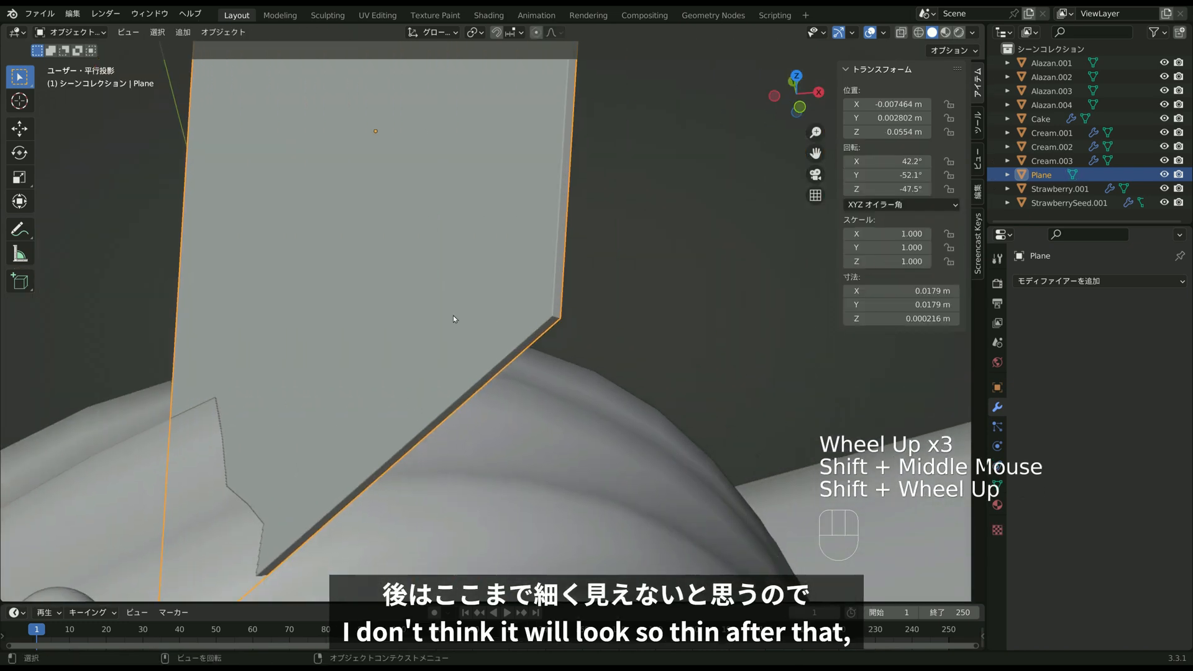
{"action": "scroll", "coordinate": [580, 315], "scroll_direction": "up", "scroll_amount": 3}
{"action": "scroll", "coordinate": [580, 315], "scroll_direction": "up", "scroll_amount": 2}
{"action": "scroll", "coordinate": [580, 316], "scroll_direction": "down", "scroll_amount": 6}
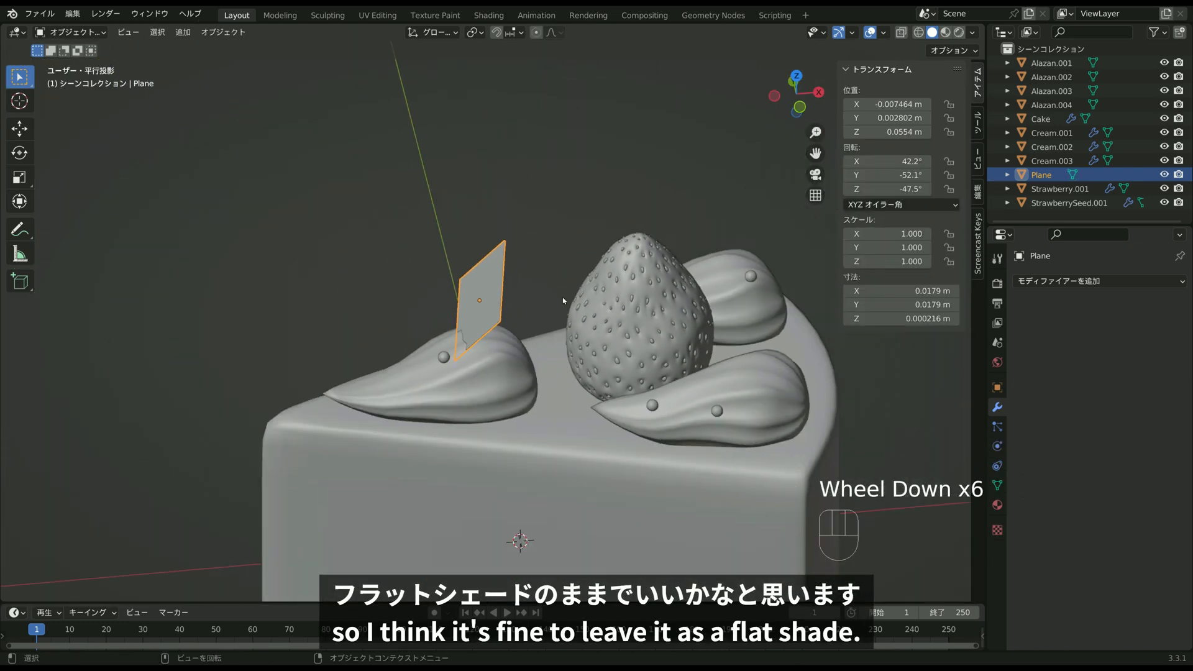
{"action": "left_click", "coordinate": [548, 323]}
{"action": "middle_click_drag", "start_coordinate": [549, 323], "coordinate": [579, 385]}
{"action": "scroll", "coordinate": [515, 419], "scroll_direction": "down", "scroll_amount": 3}
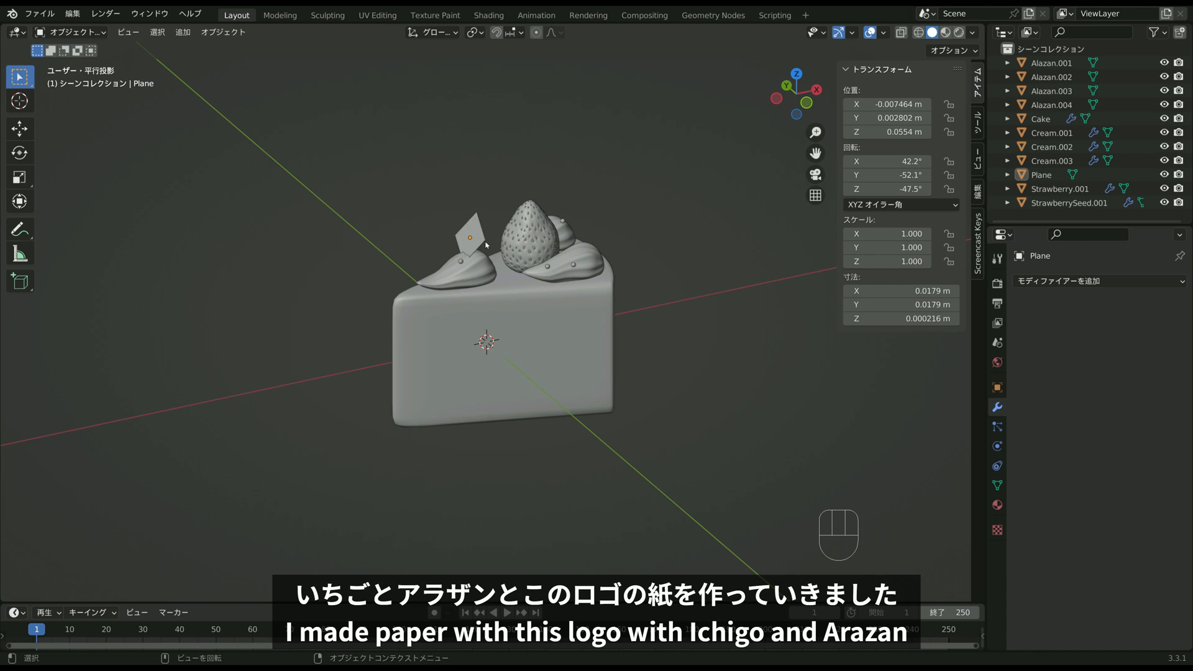
{"action": "key", "text": "alt+Tab"}
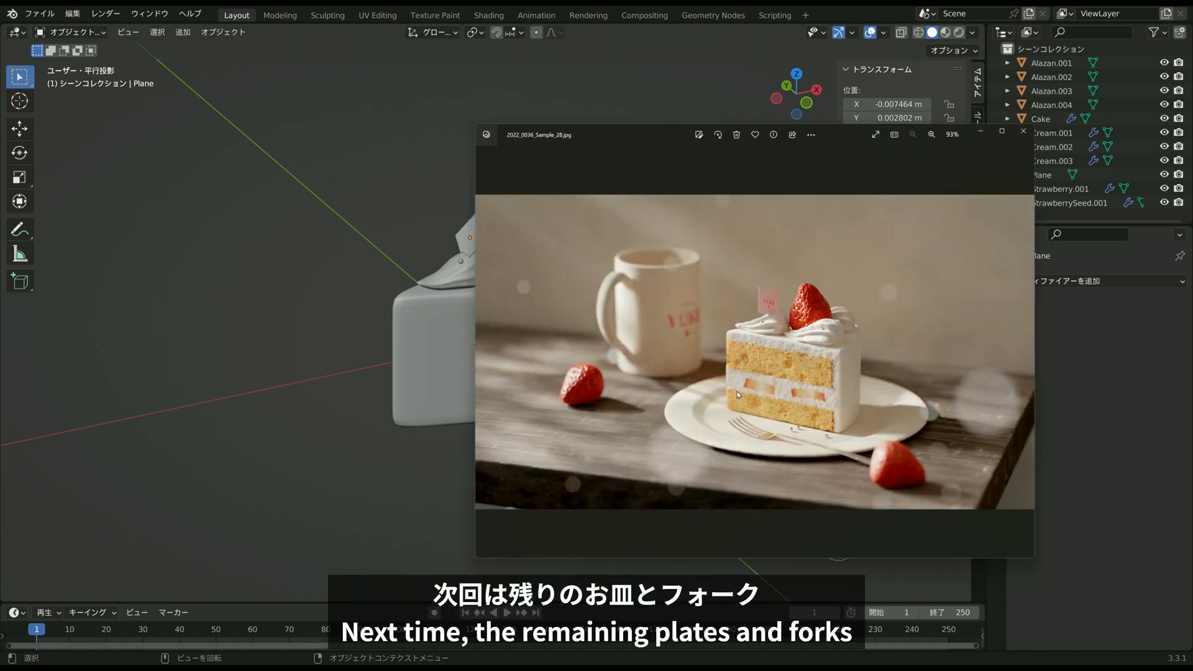